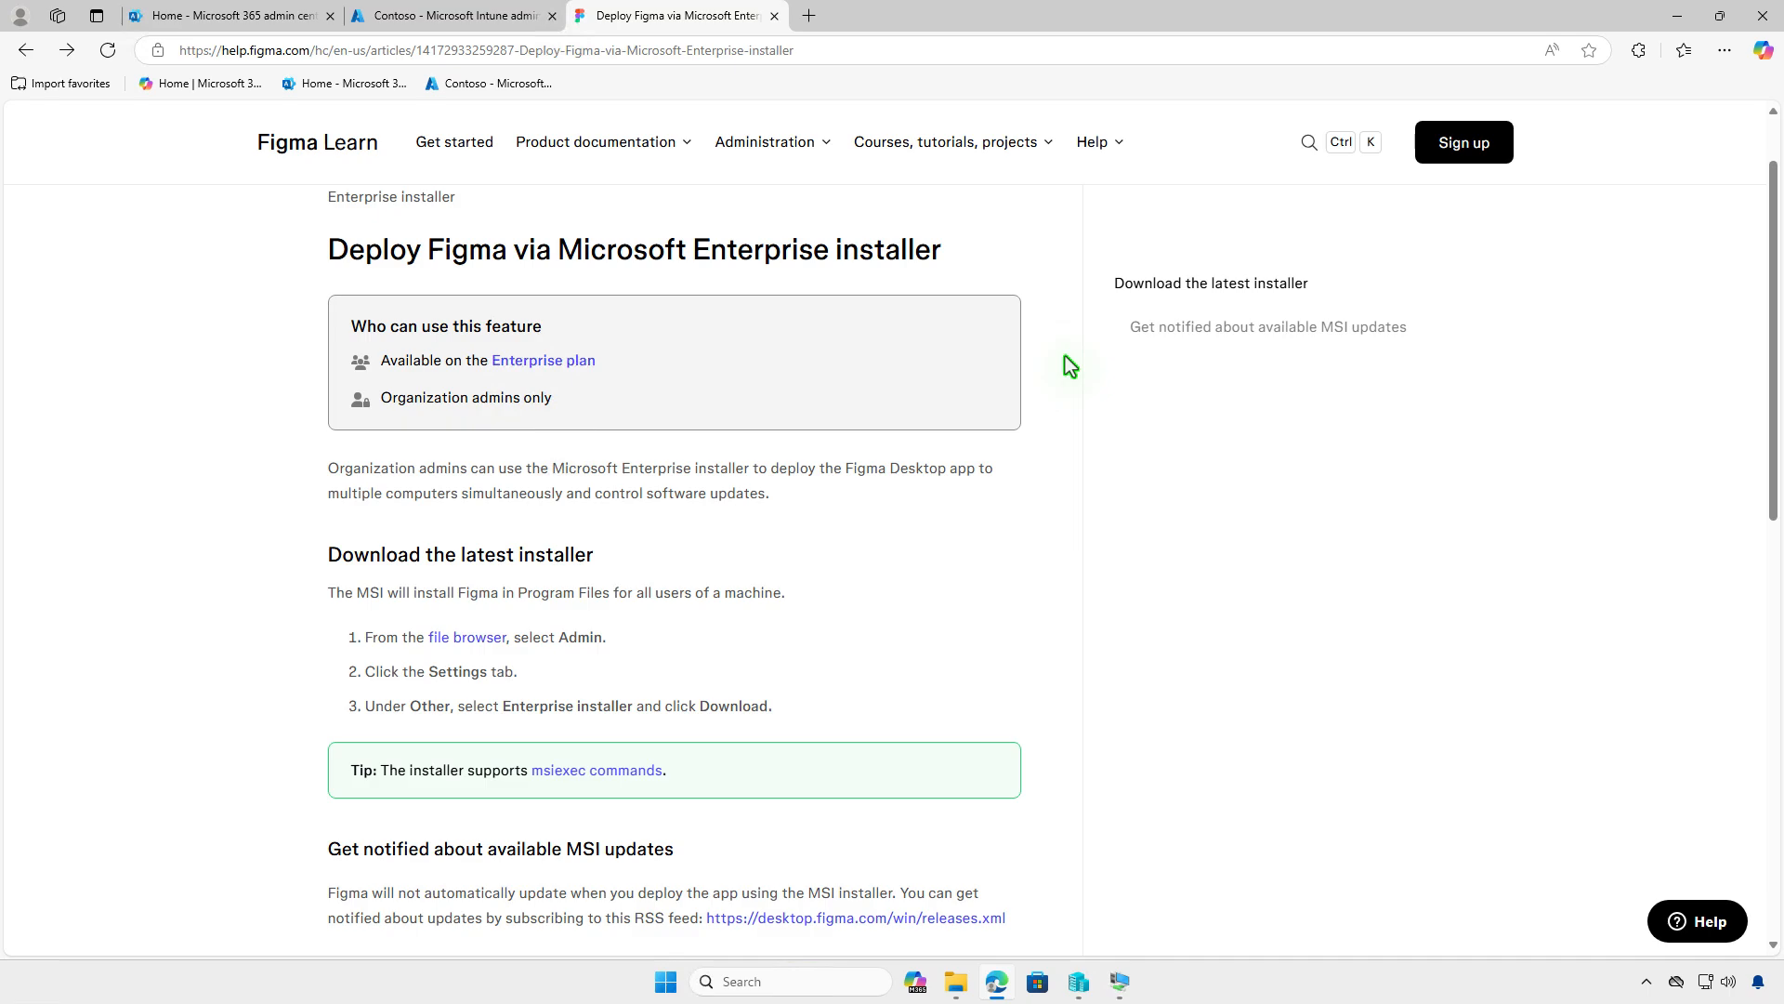
Minimize the browser, start Terminal as administrator, and run winget to check that the package manager works
left_click(1688, 16)
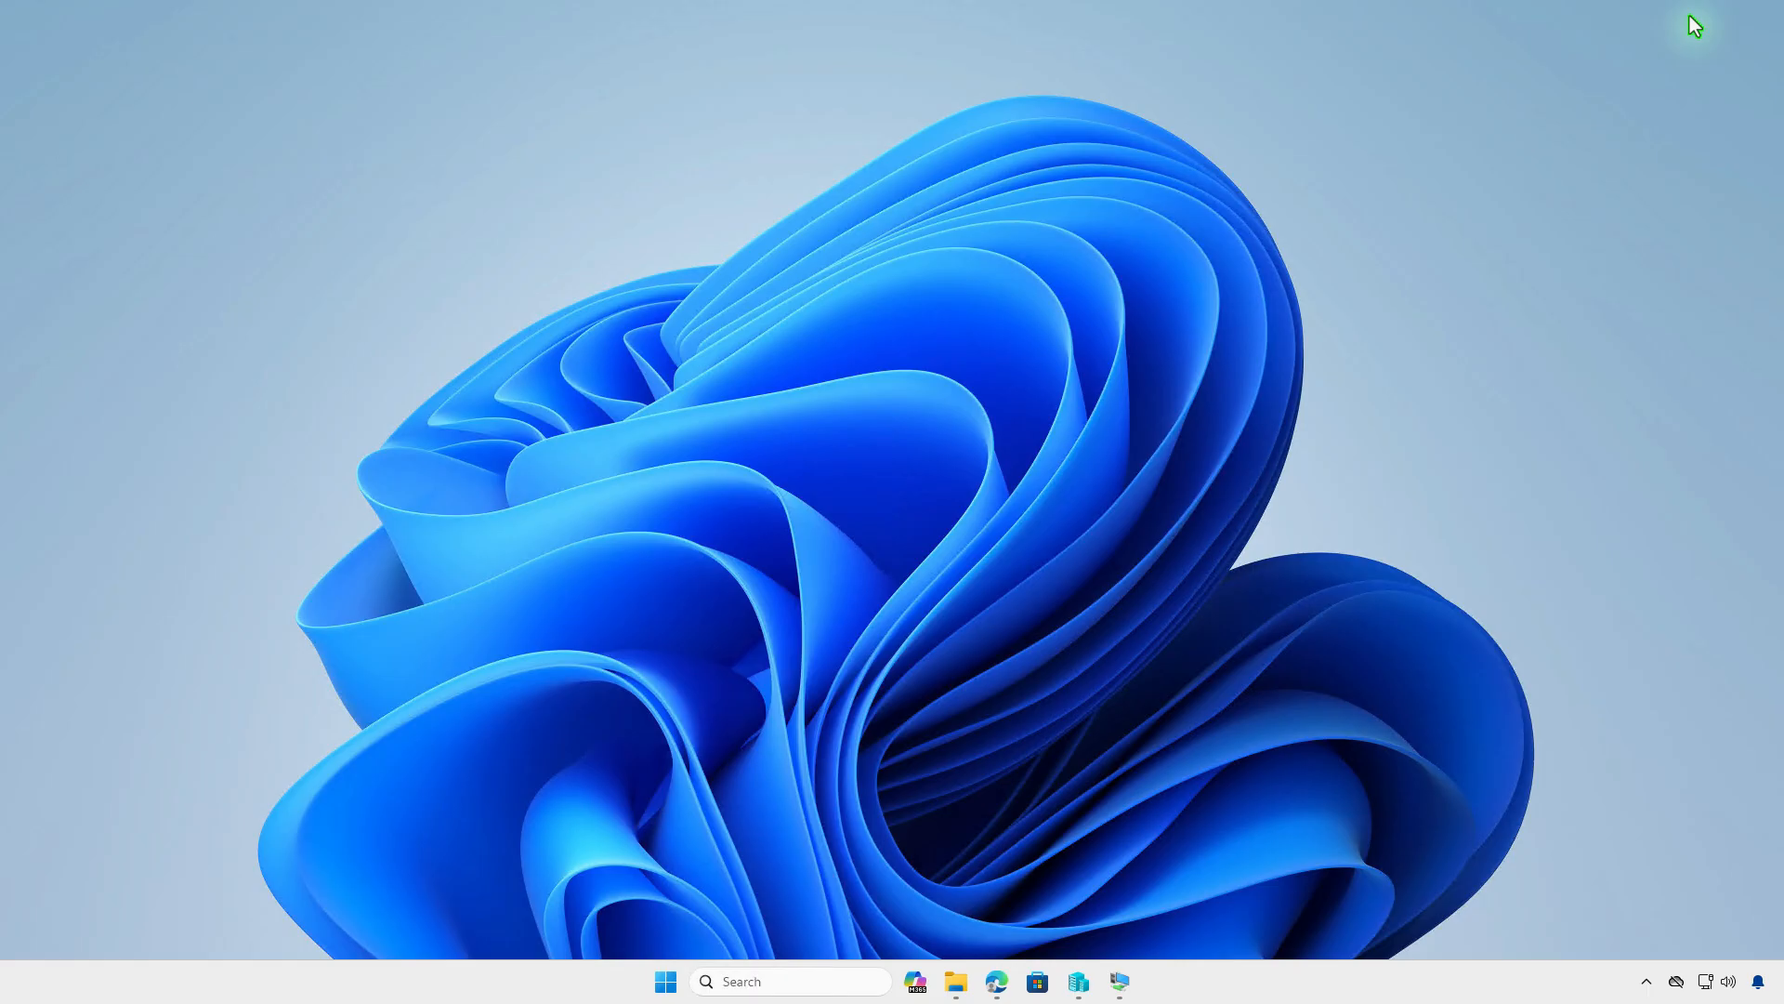
right_click(666, 985)
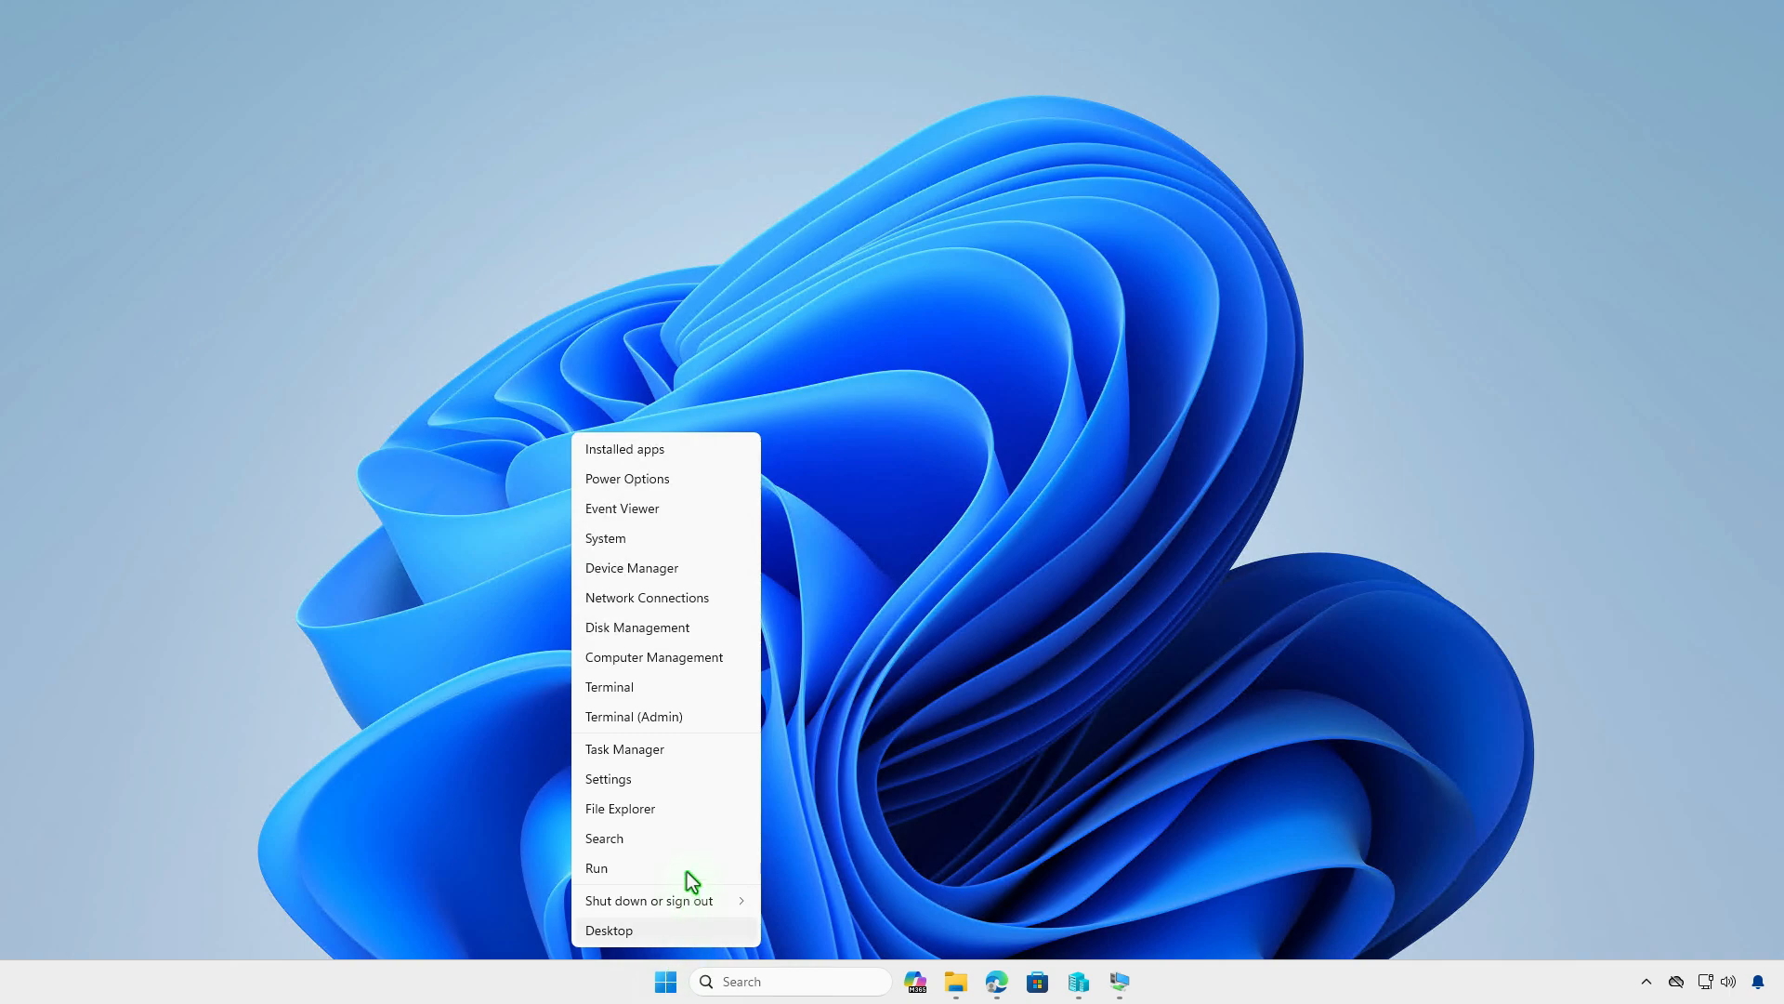
left_click(697, 718)
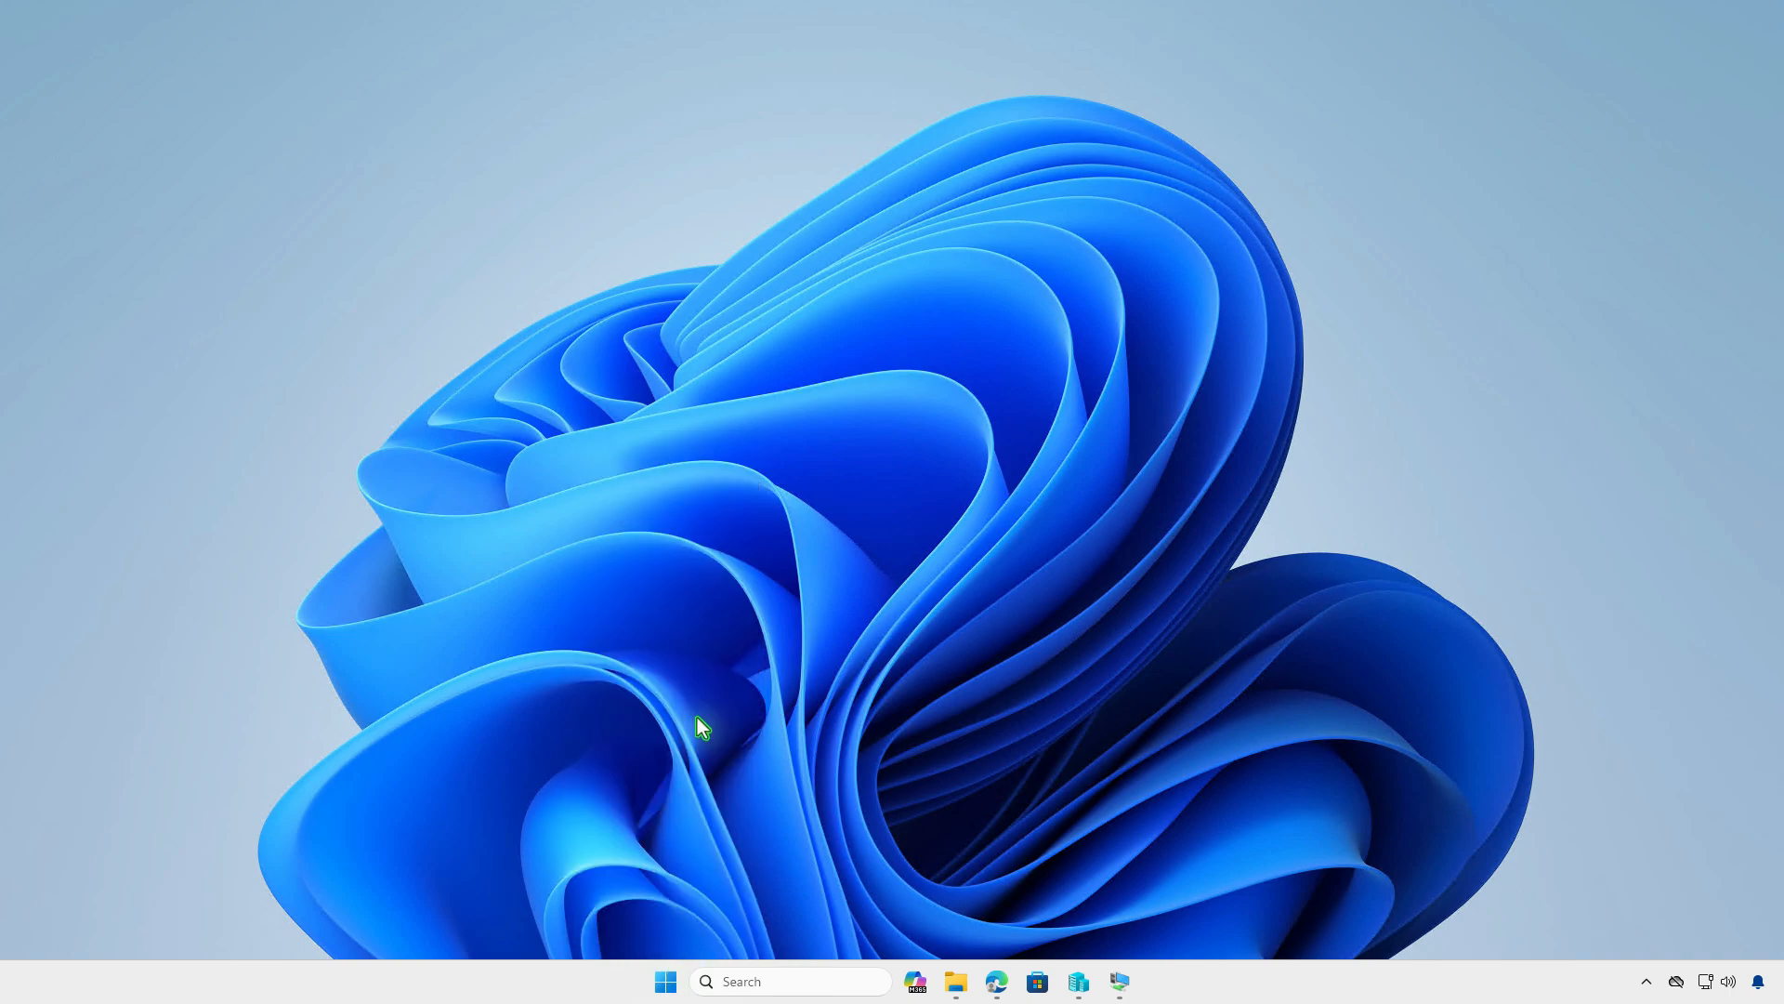
type("winget")
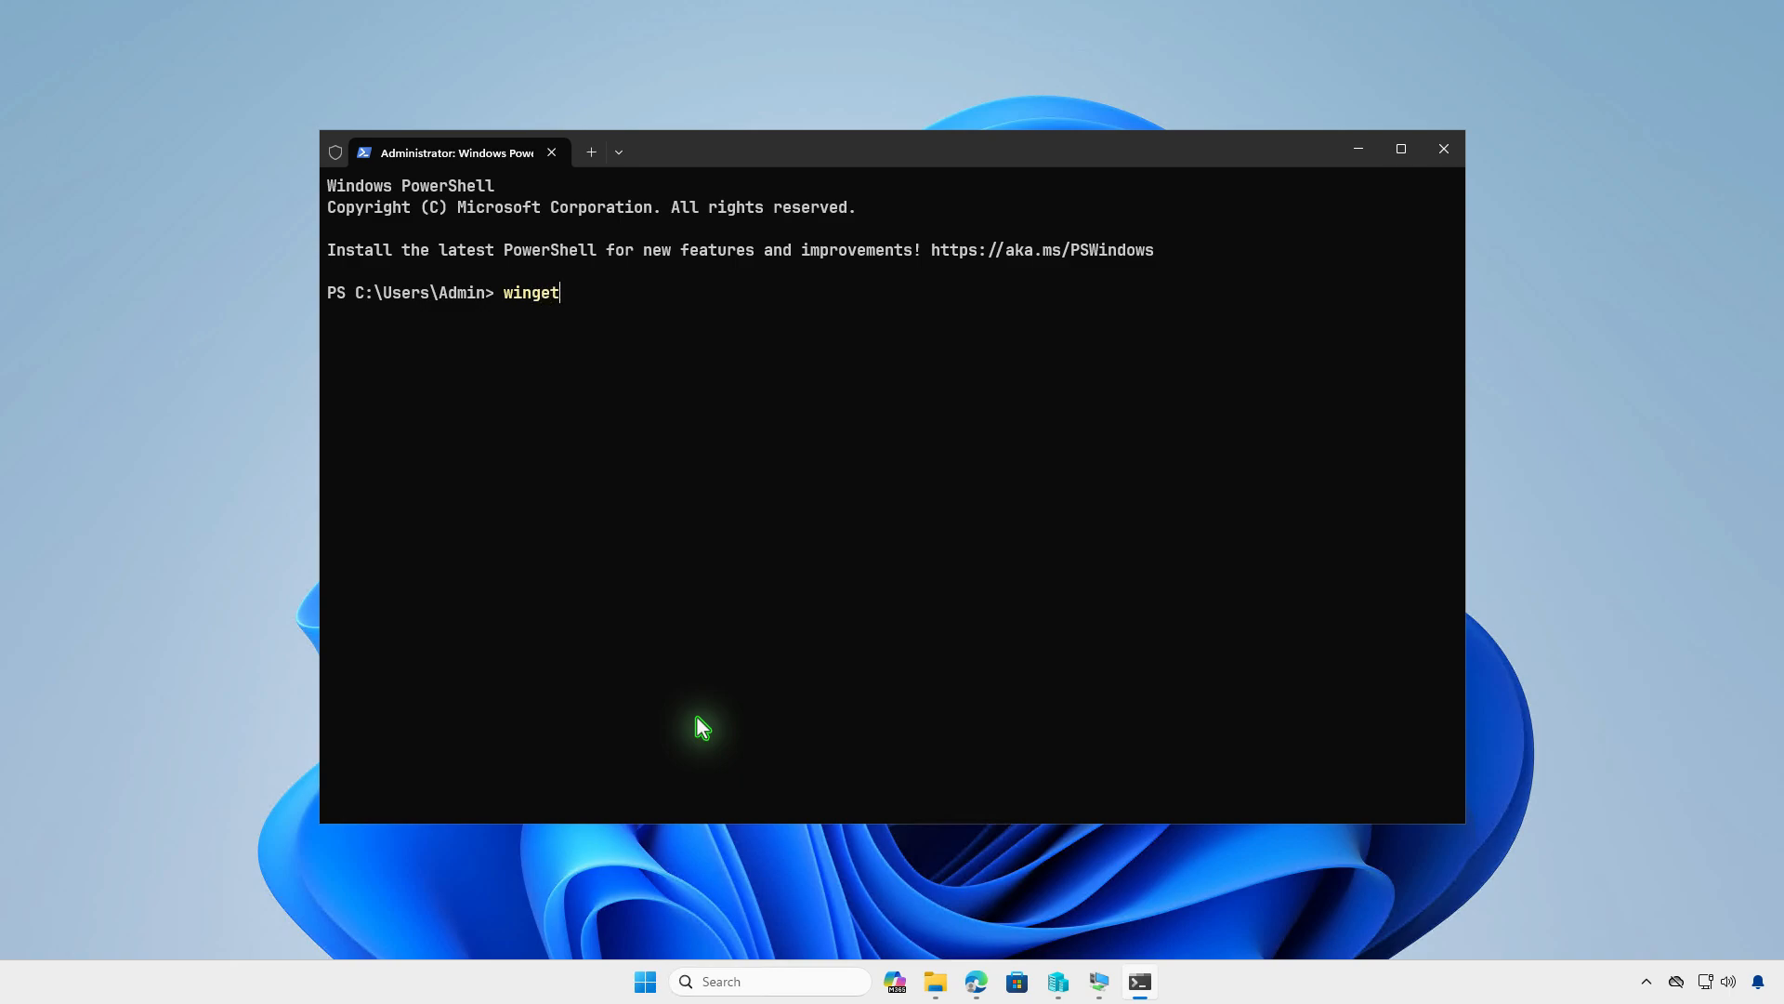
key("Return")
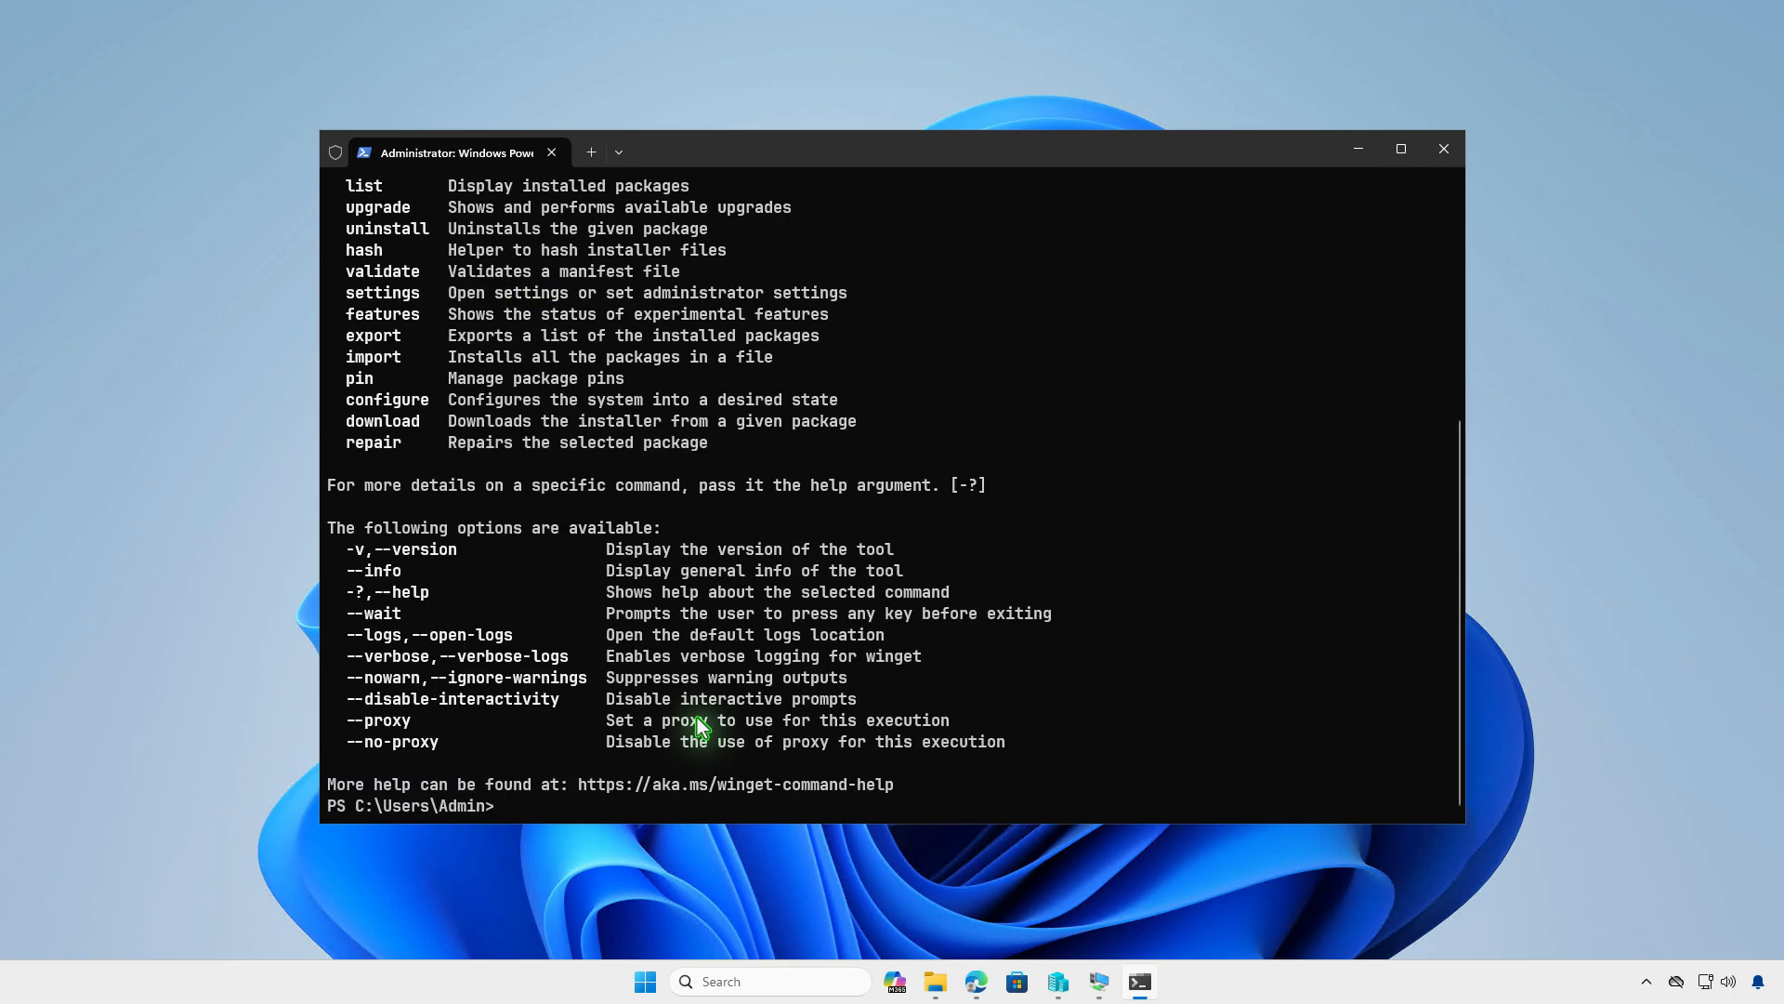
Clear the console and download the Figma installer with "winget download --id Figma.Figma"
type("cls")
key("Return")
key("Return")
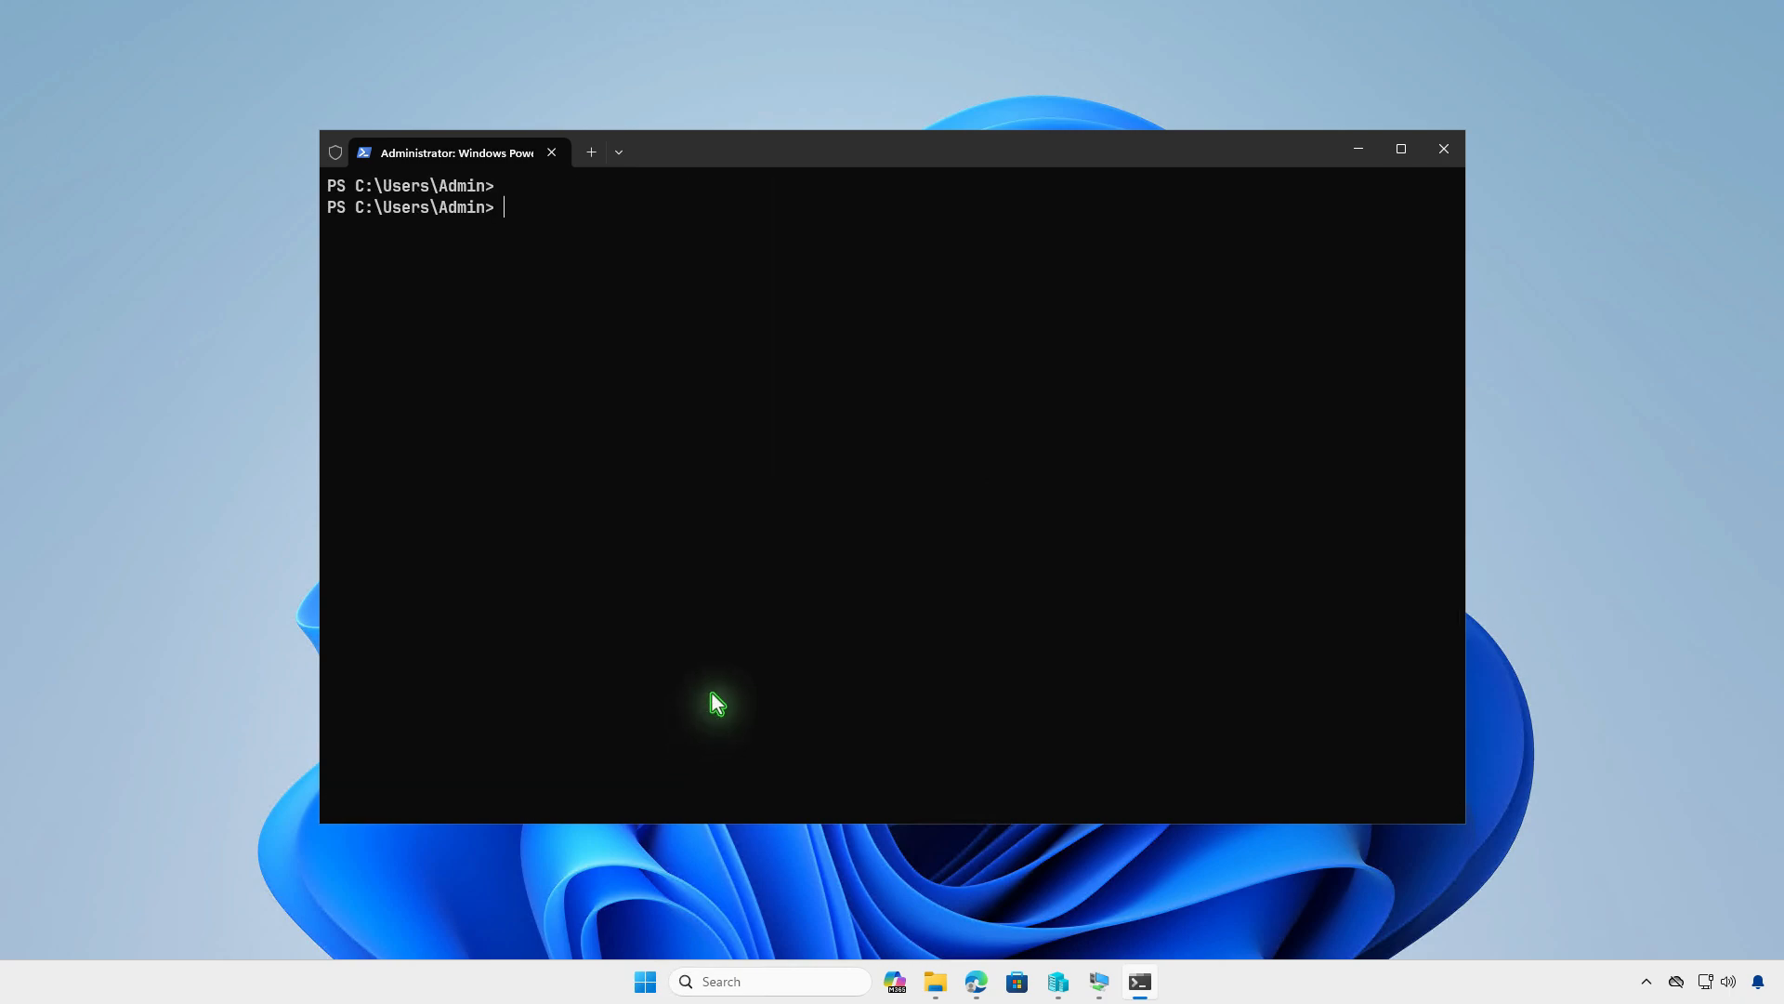
type("winget download --id Figma.Figma")
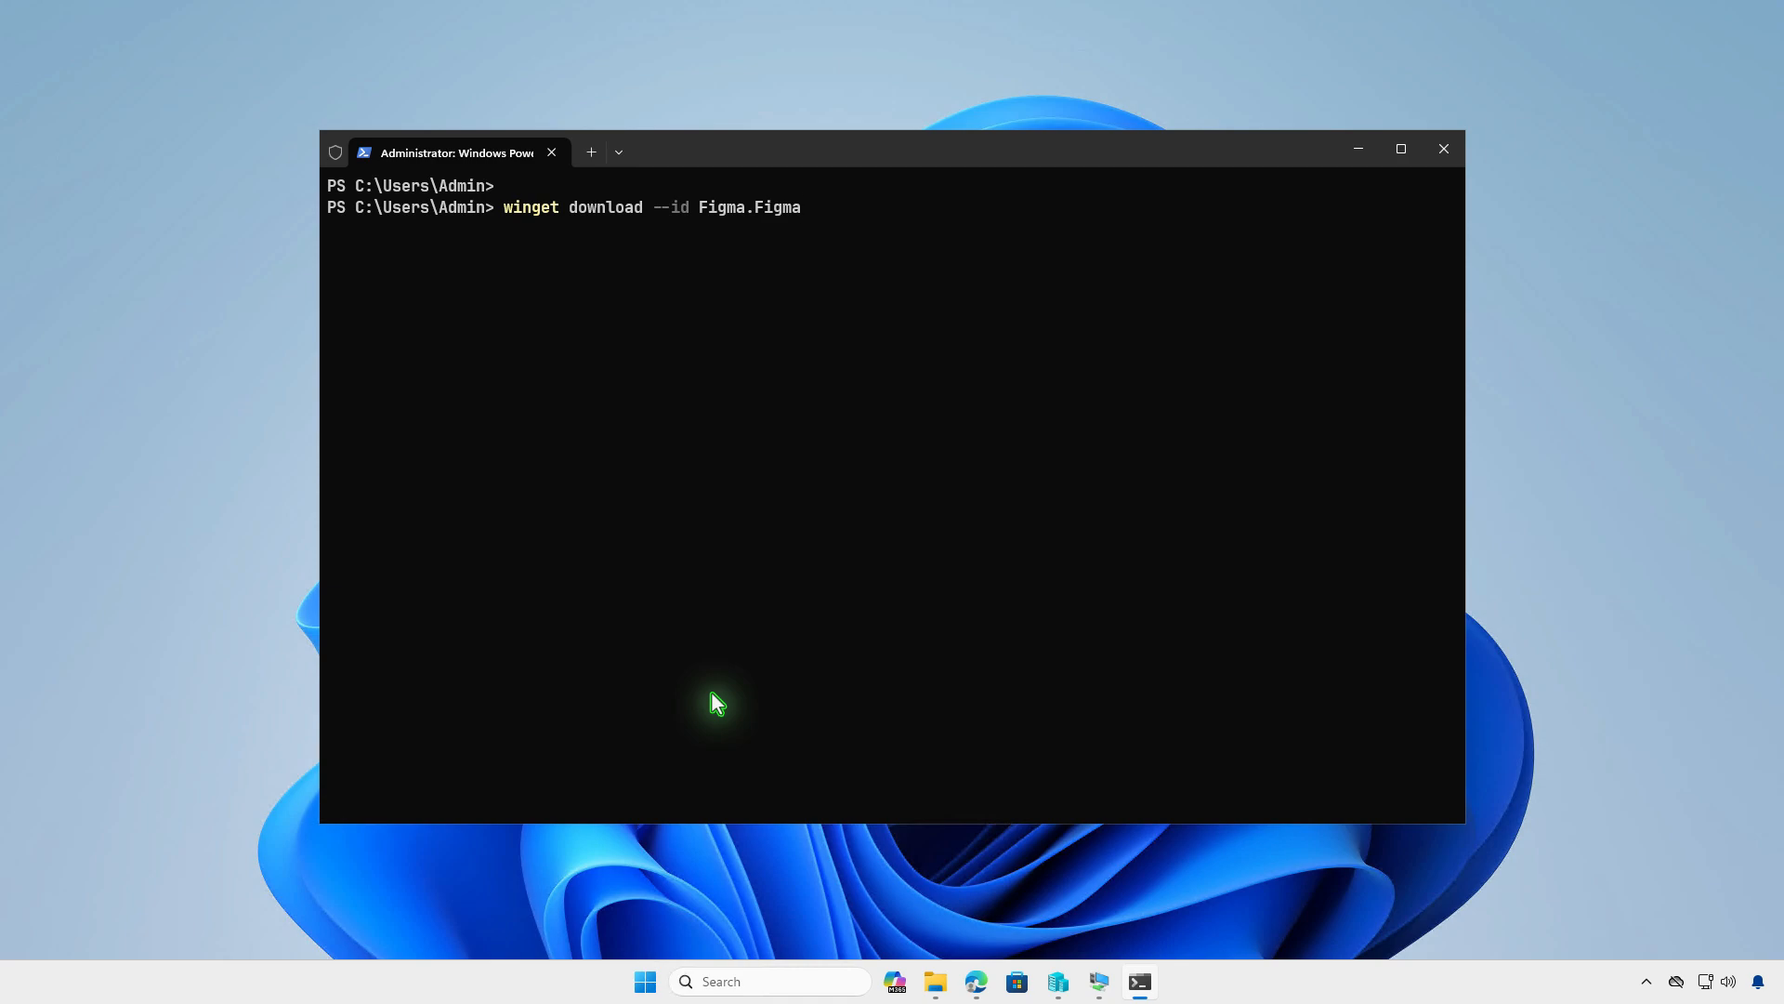
key("Return")
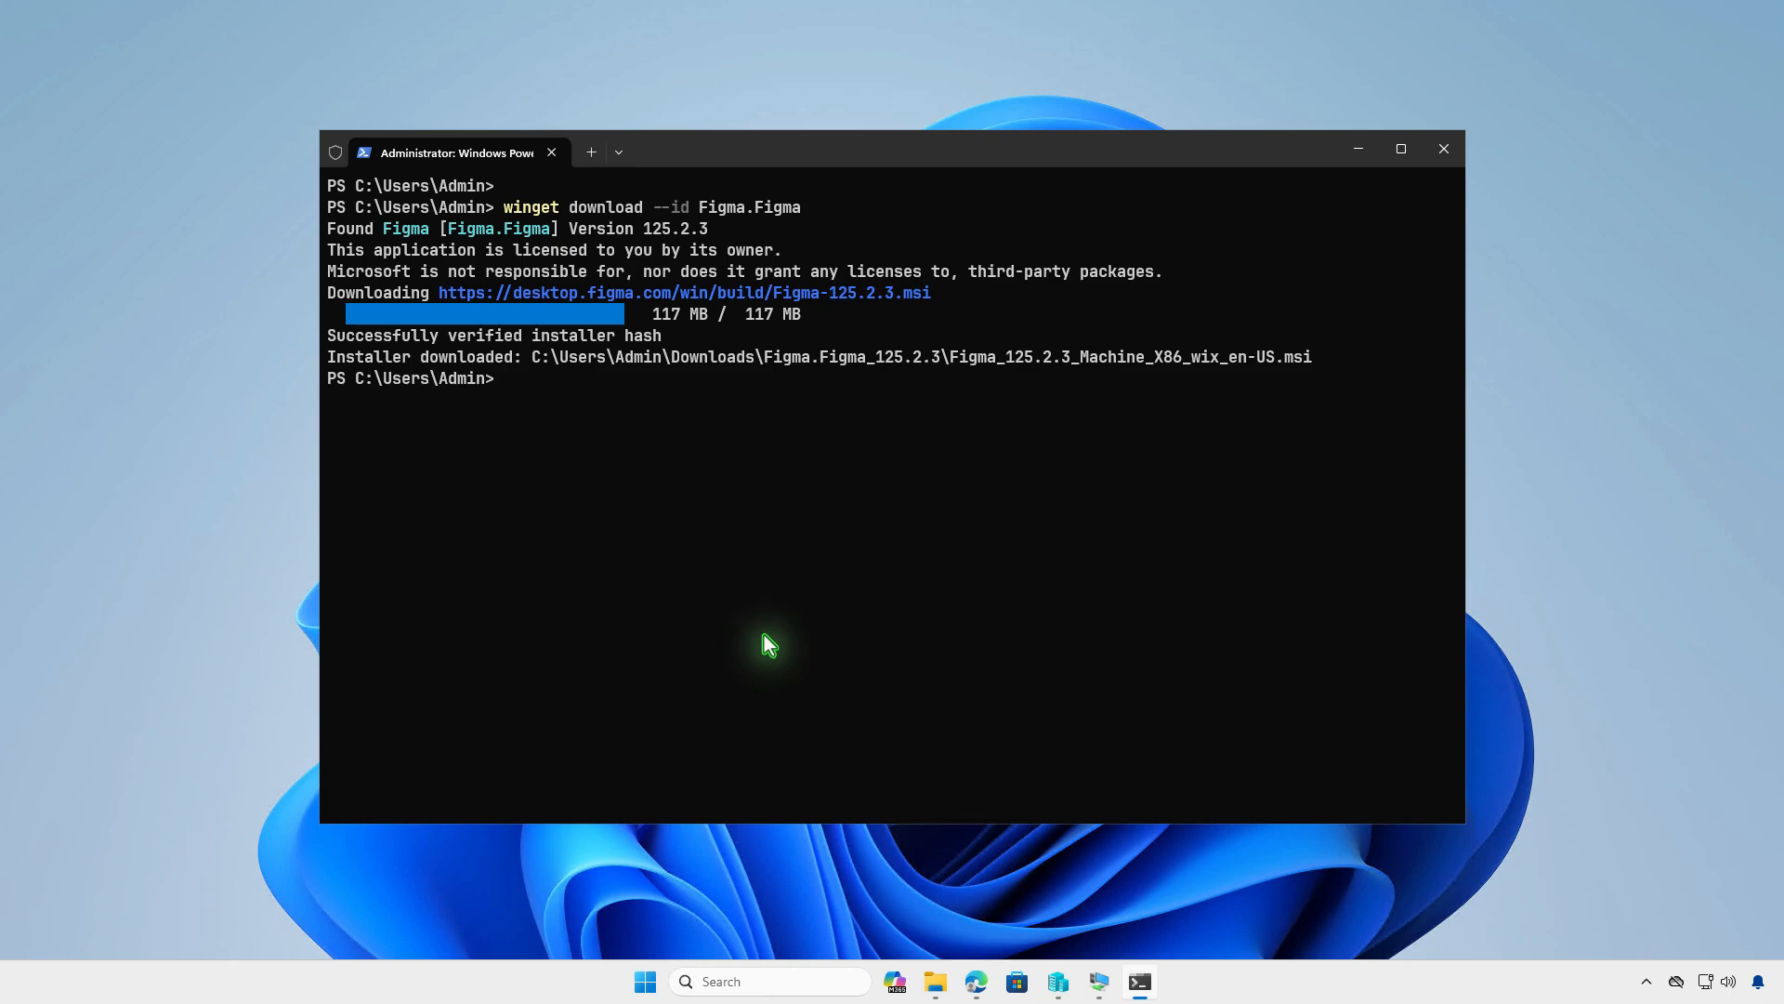
In File Explorer, open the Figma.Figma_125.2.3 folder in Downloads and widen the Name column to show the full file names
left_click(1358, 150)
left_click(939, 984)
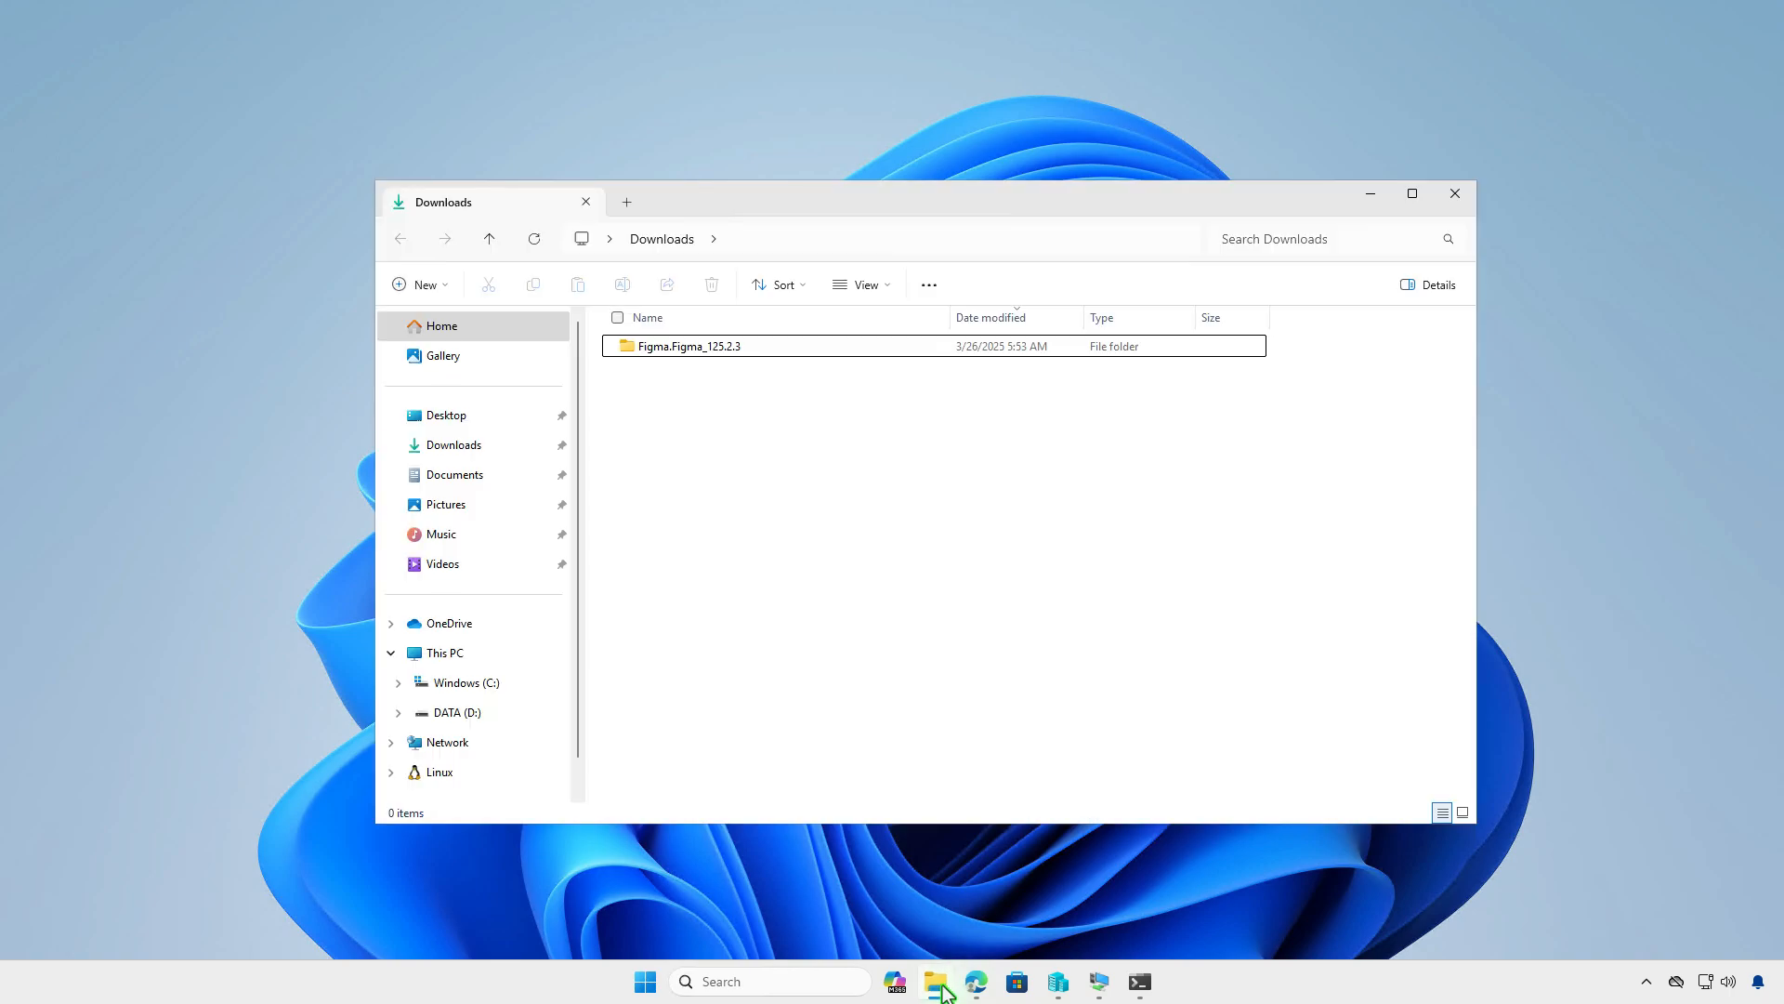
double_click(763, 347)
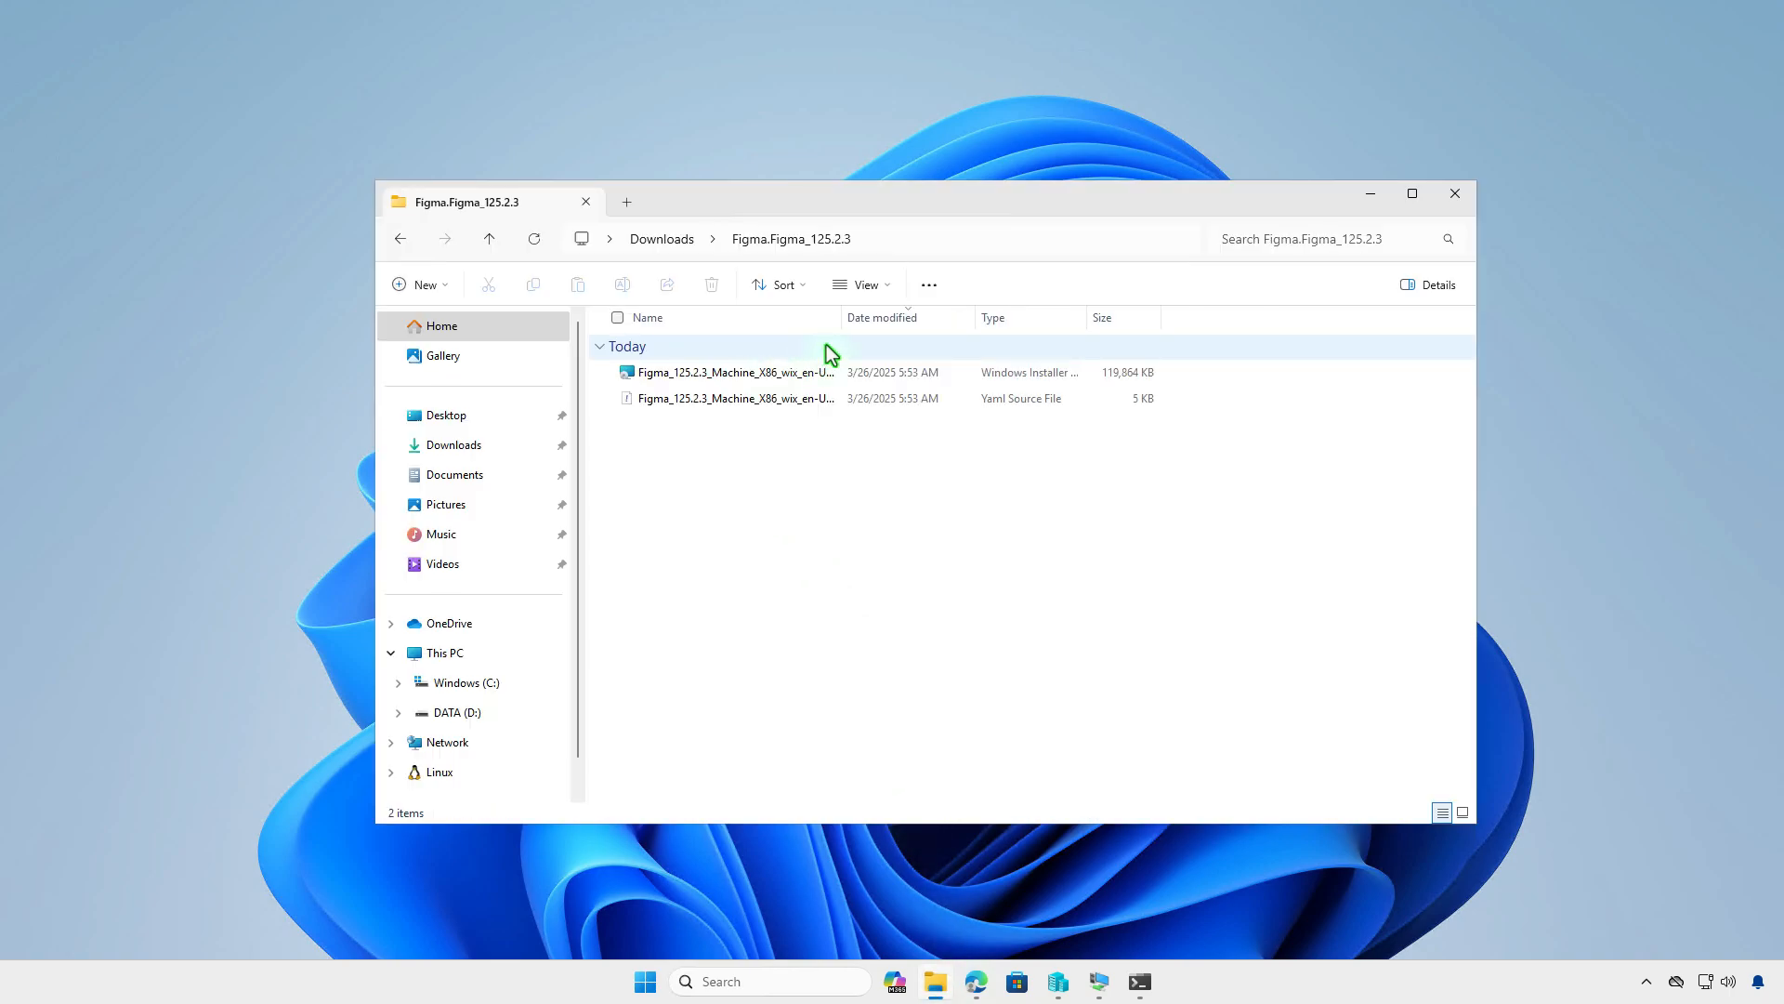
left_click_drag(843, 327, 980, 325)
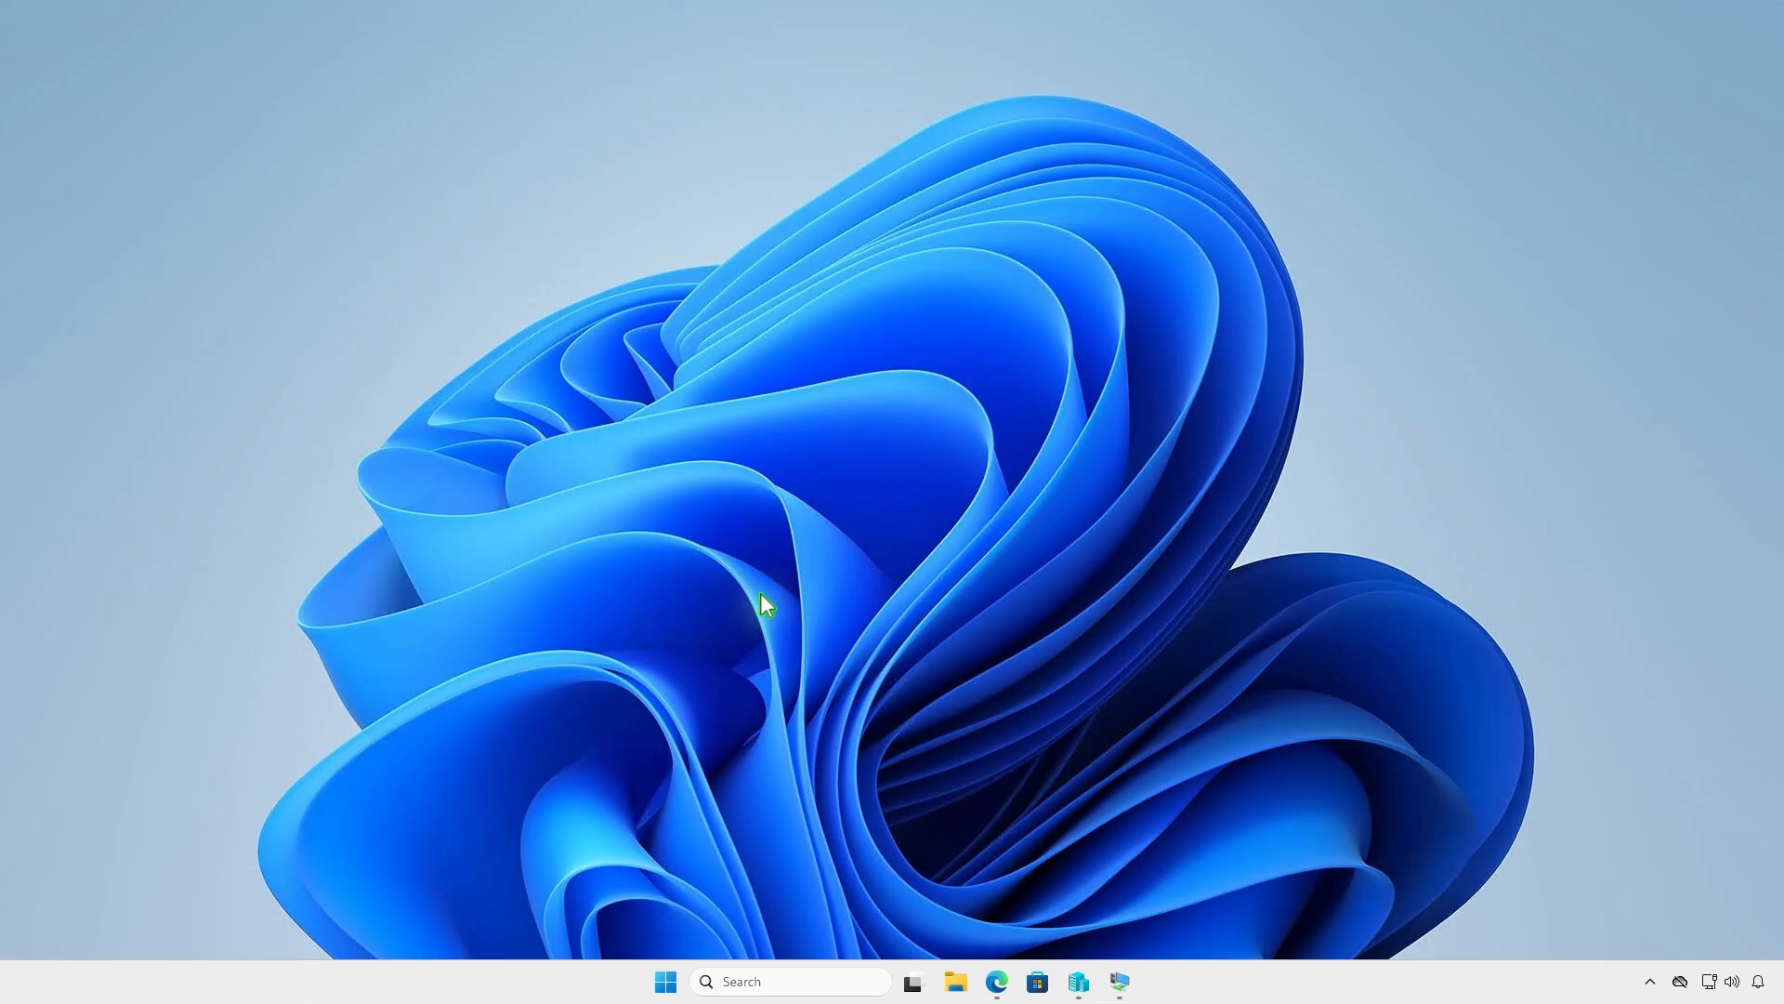
Create a folder named Intune in the root of the DATA (D:) drive using File Explorer
left_click(956, 981)
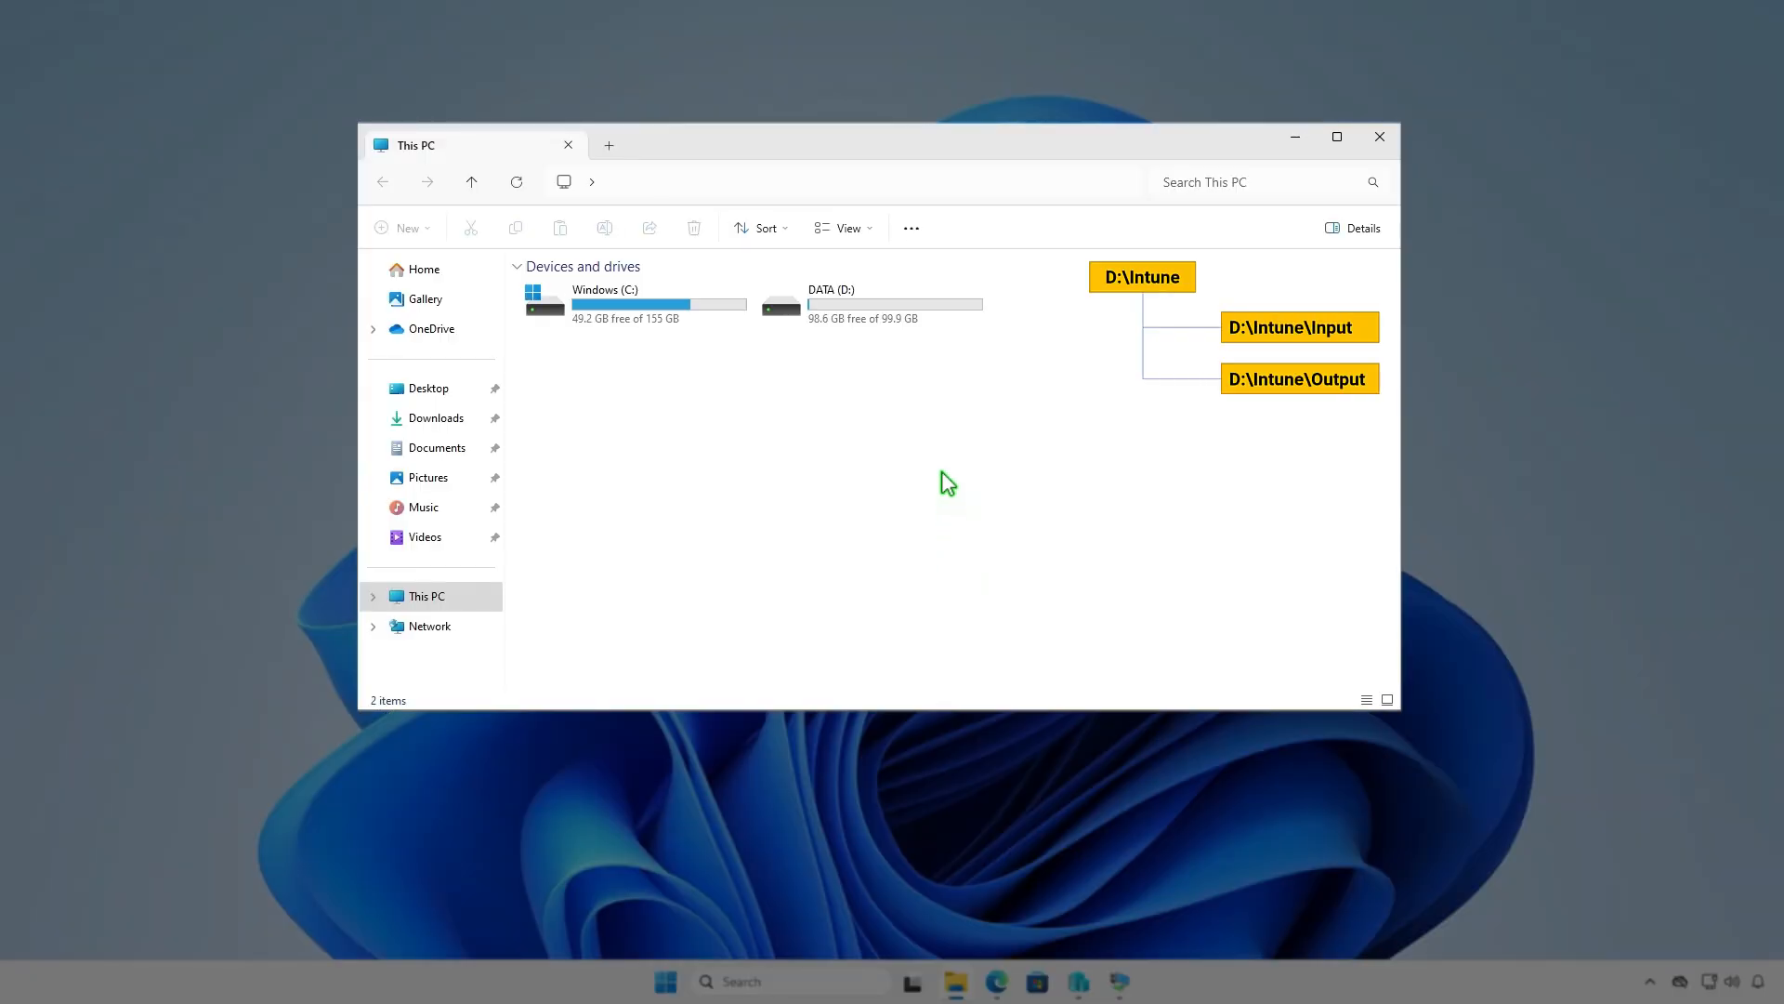
double_click(931, 316)
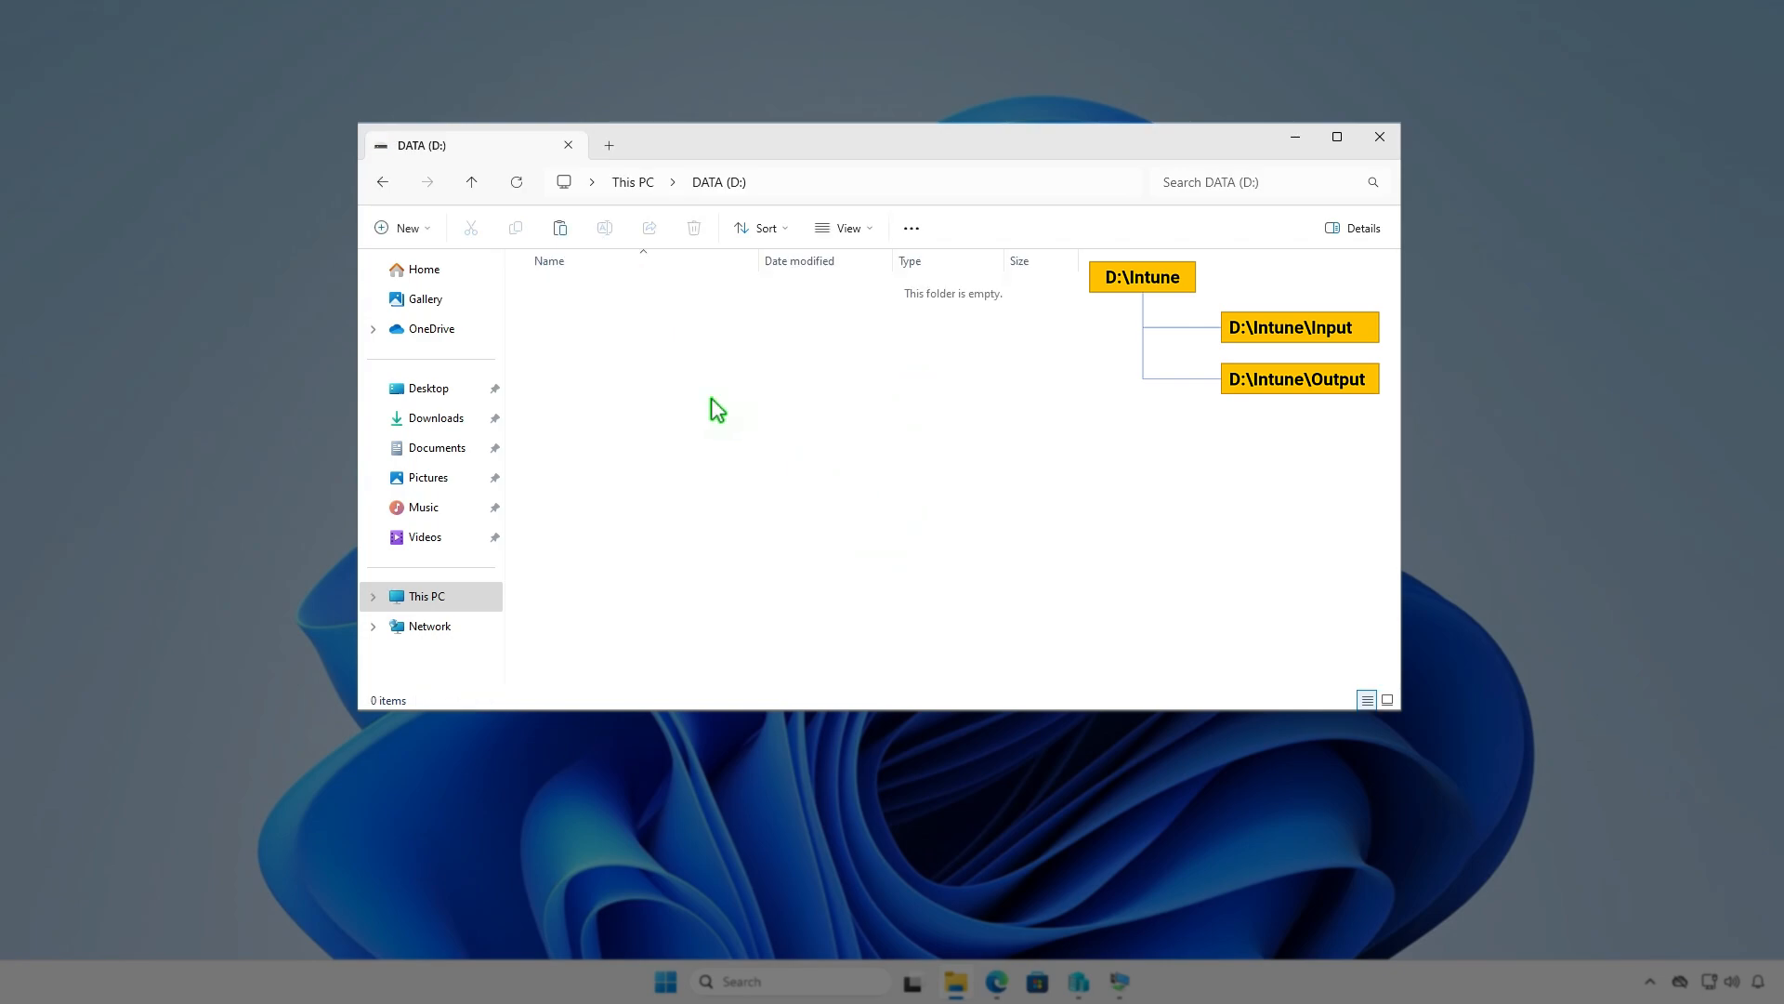
left_click(421, 228)
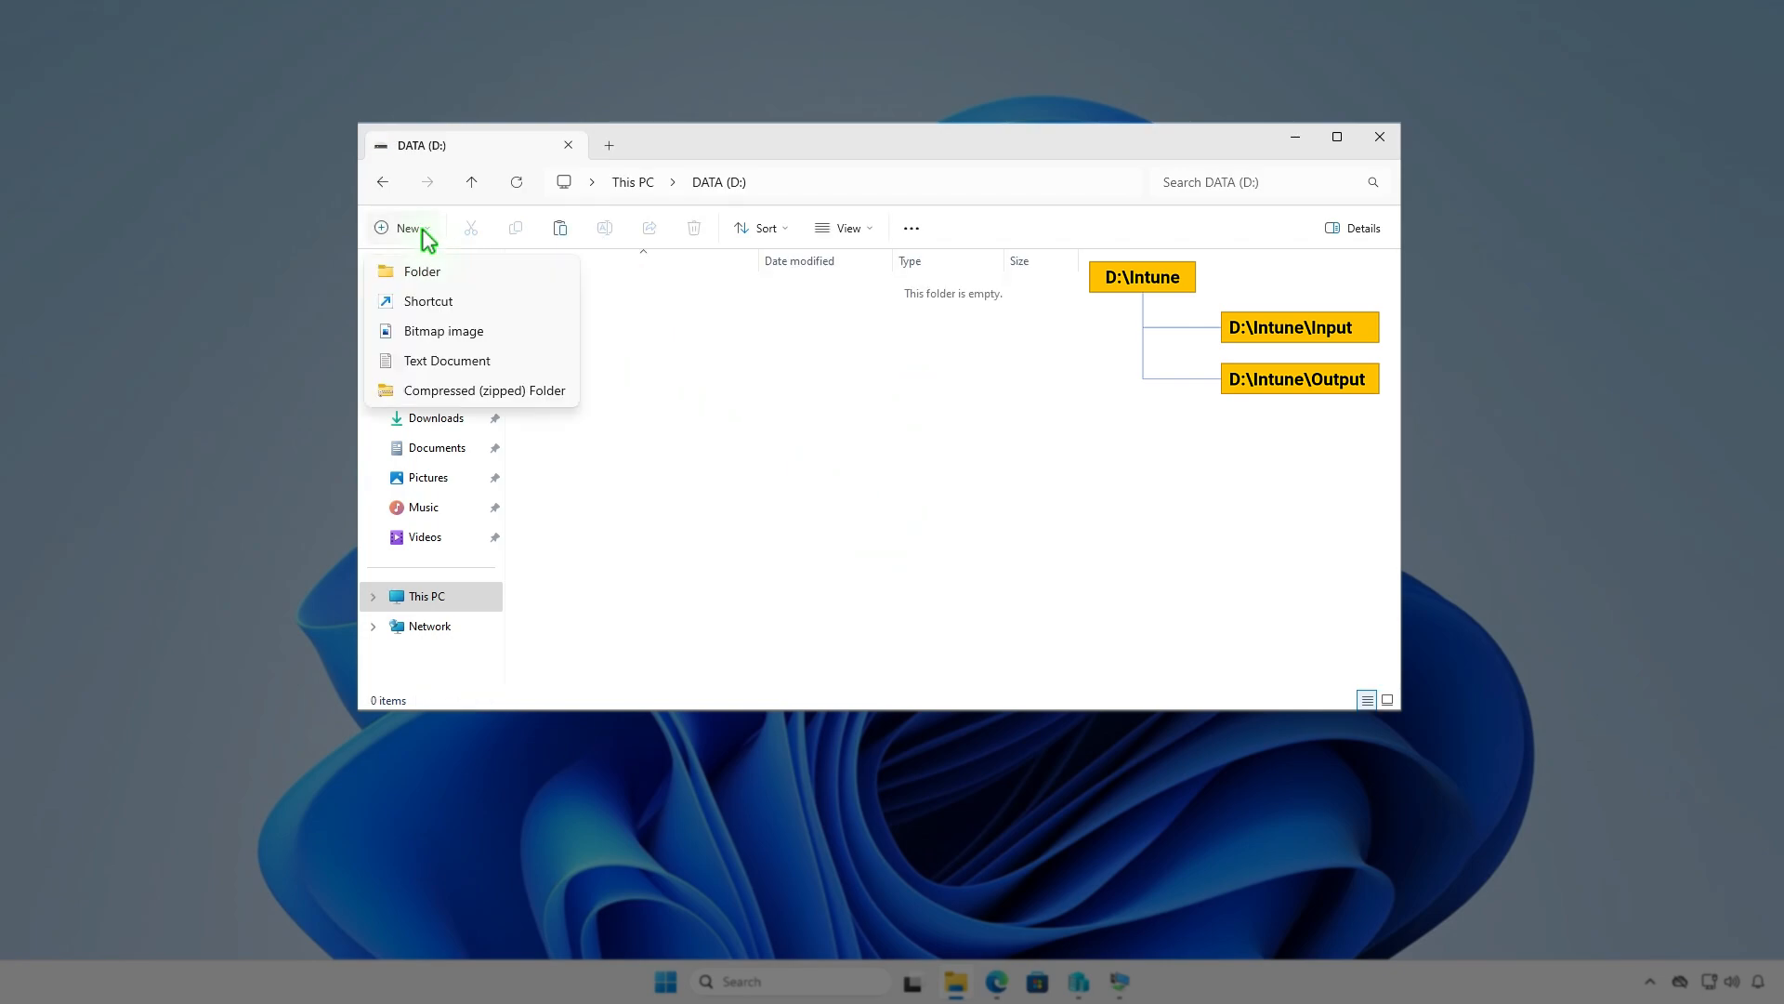
left_click(459, 275)
type("Intune")
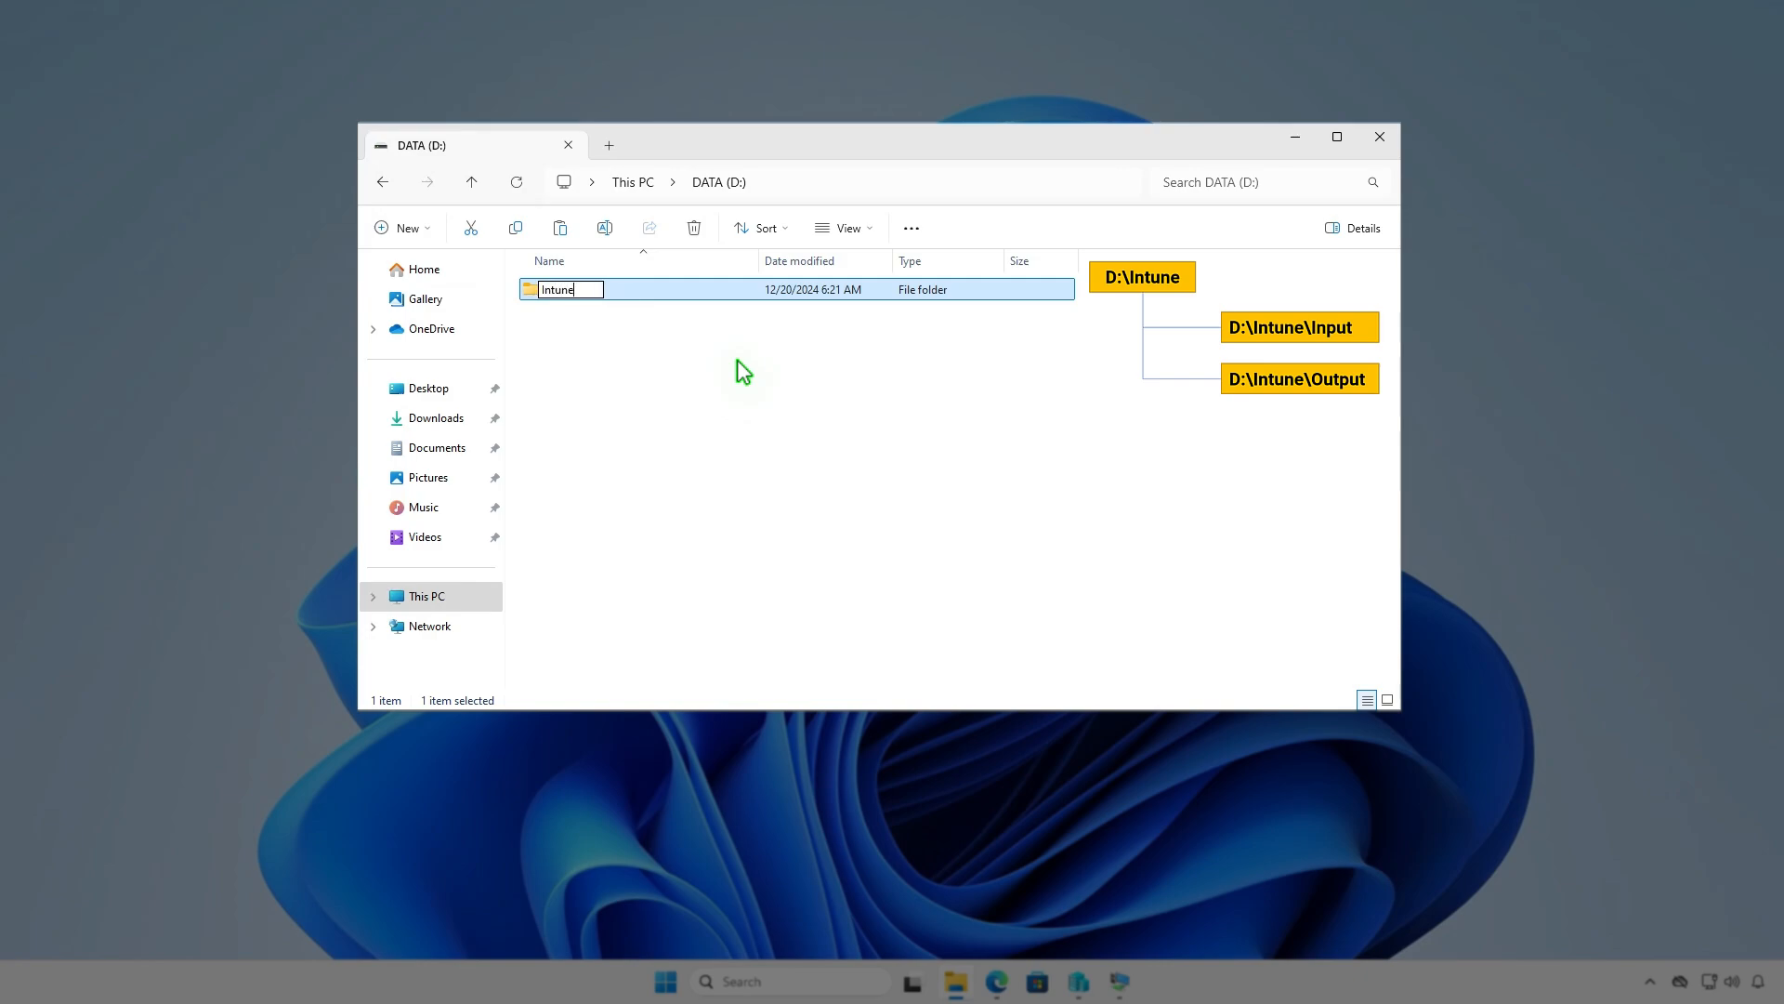
key("Return")
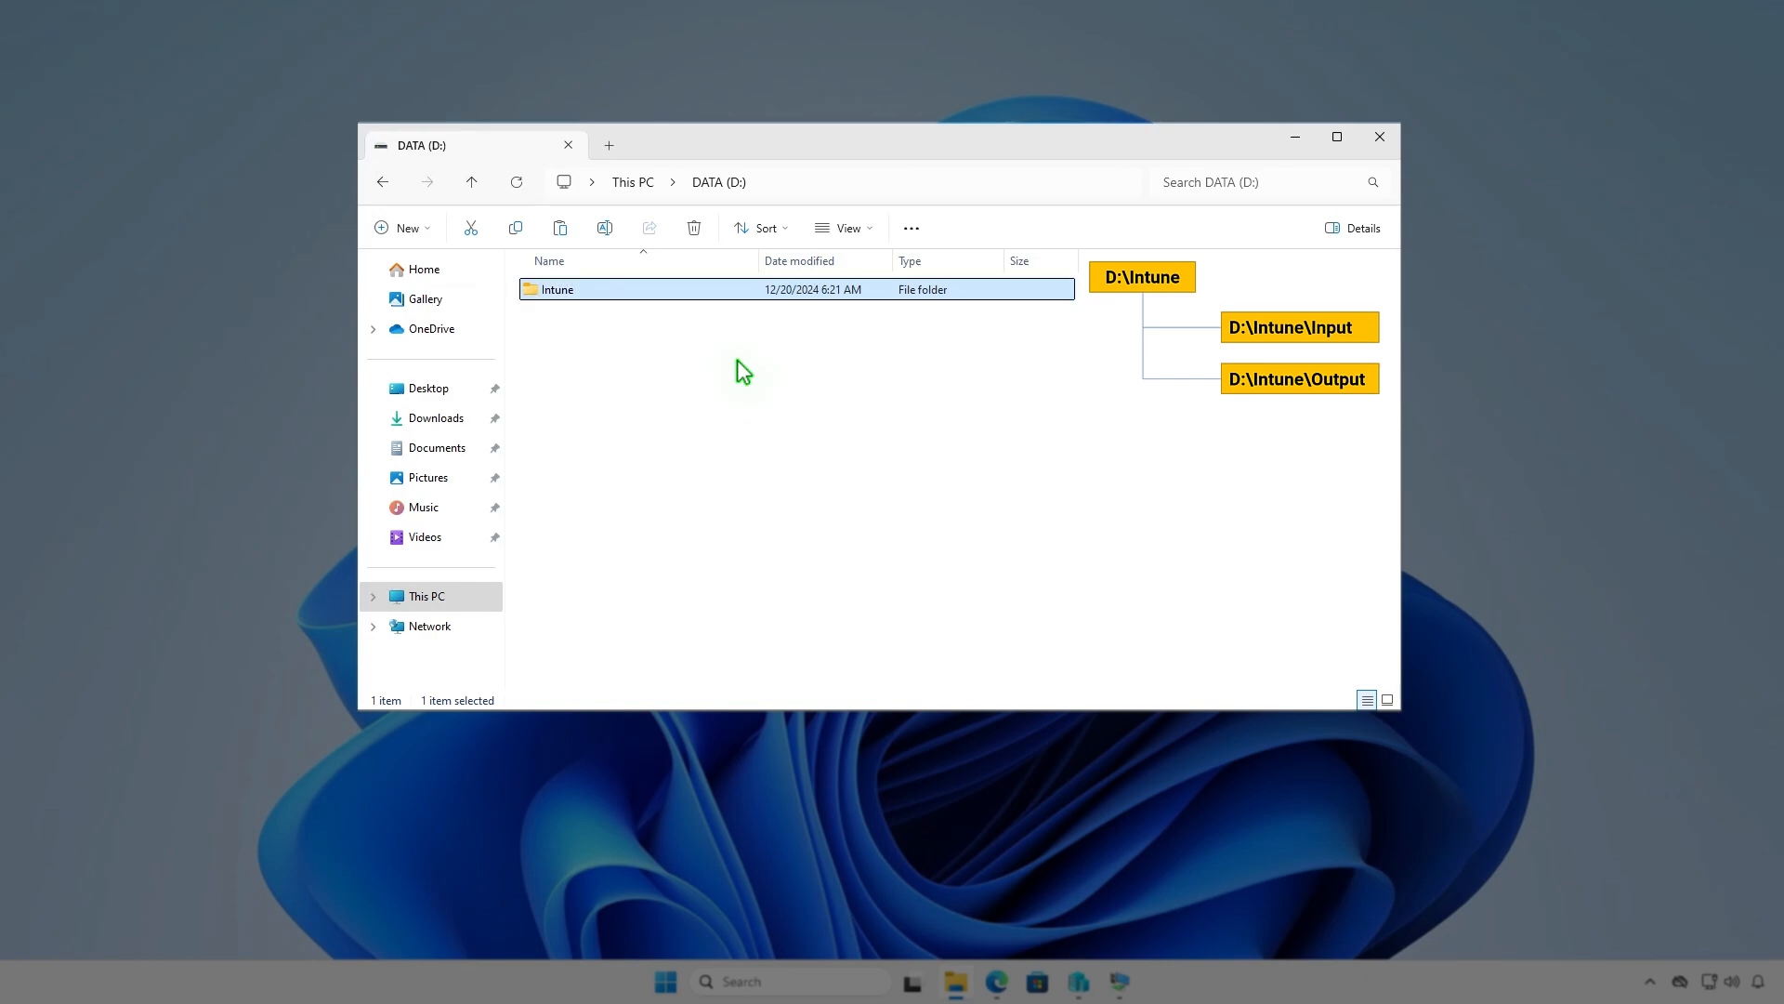
Create two subfolders named Input and Output inside D:\Intune
key("Return")
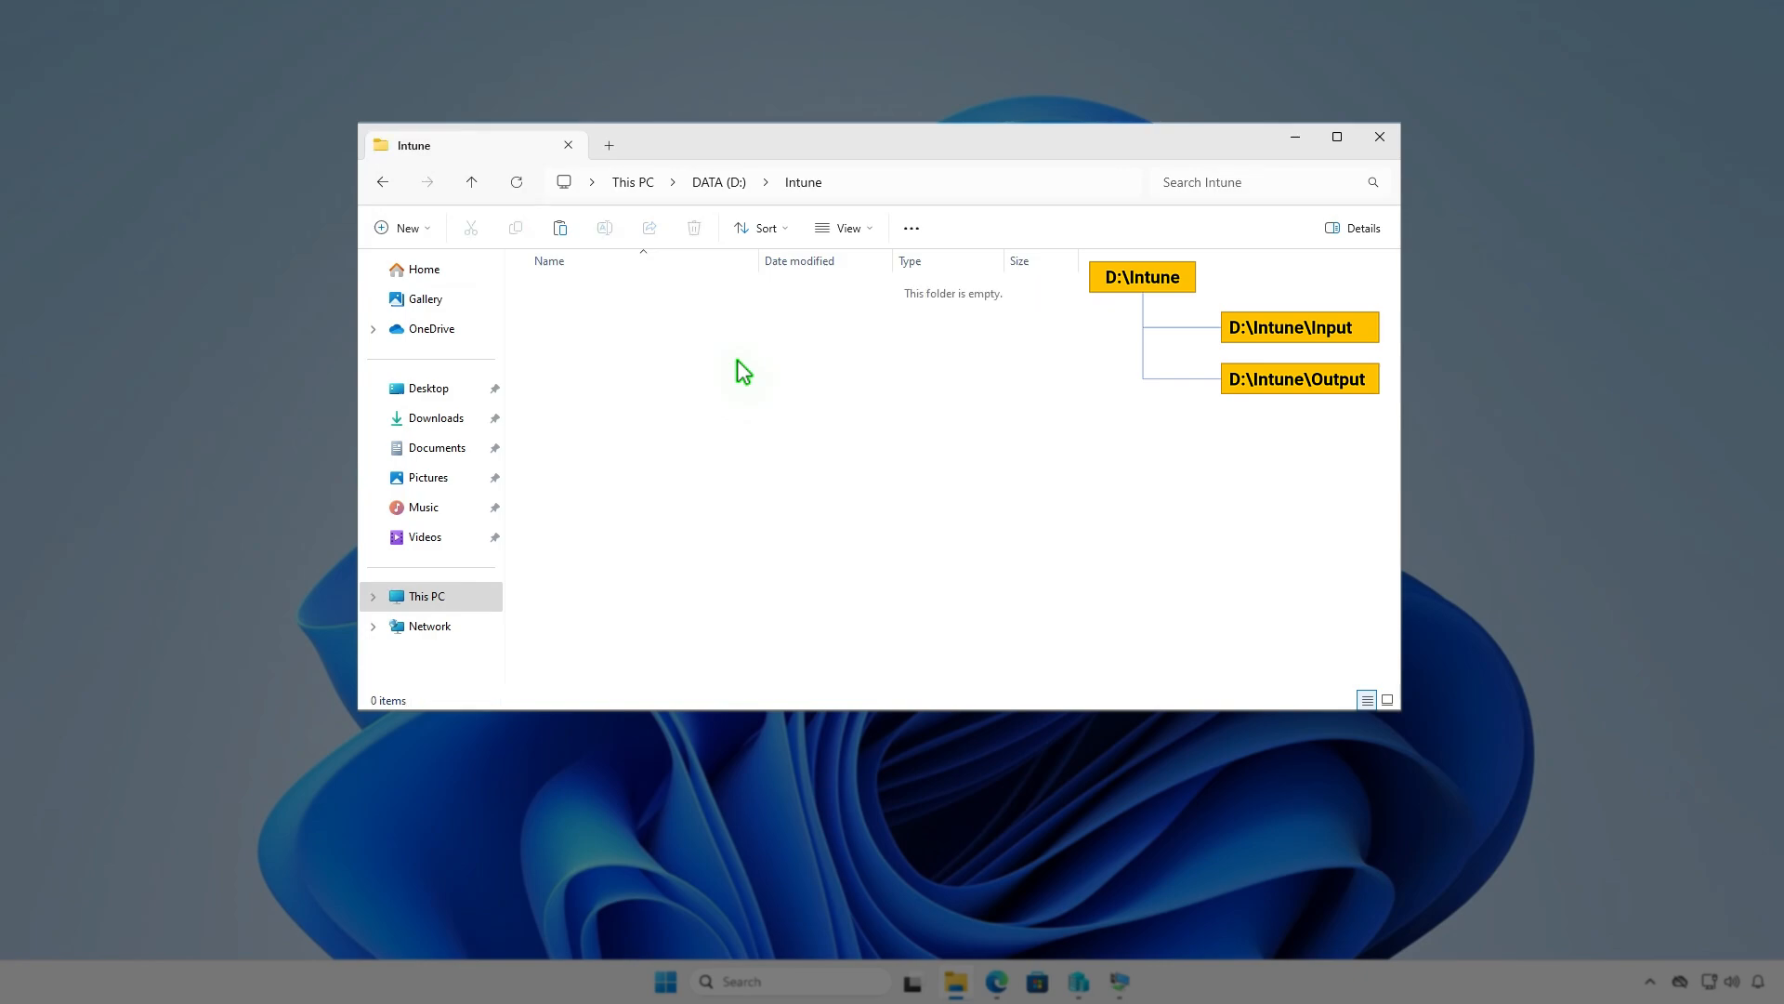
right_click(737, 362)
mouse_move(805, 549)
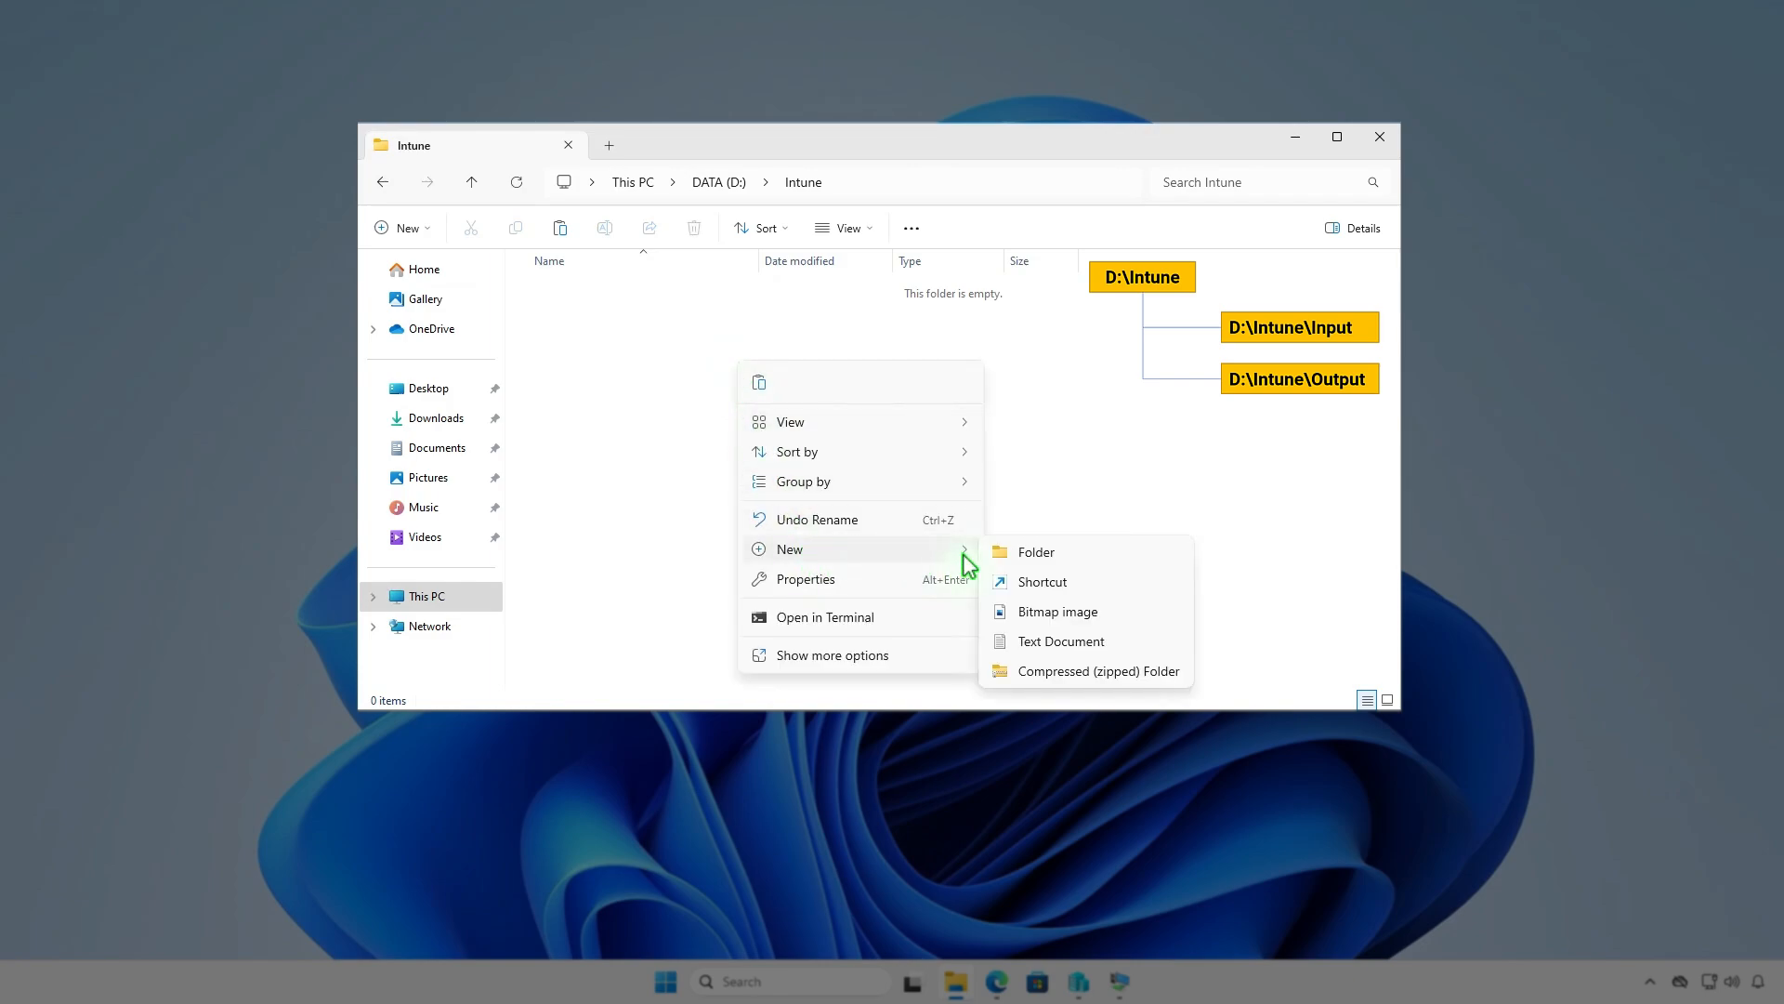
left_click(1042, 551)
type("In")
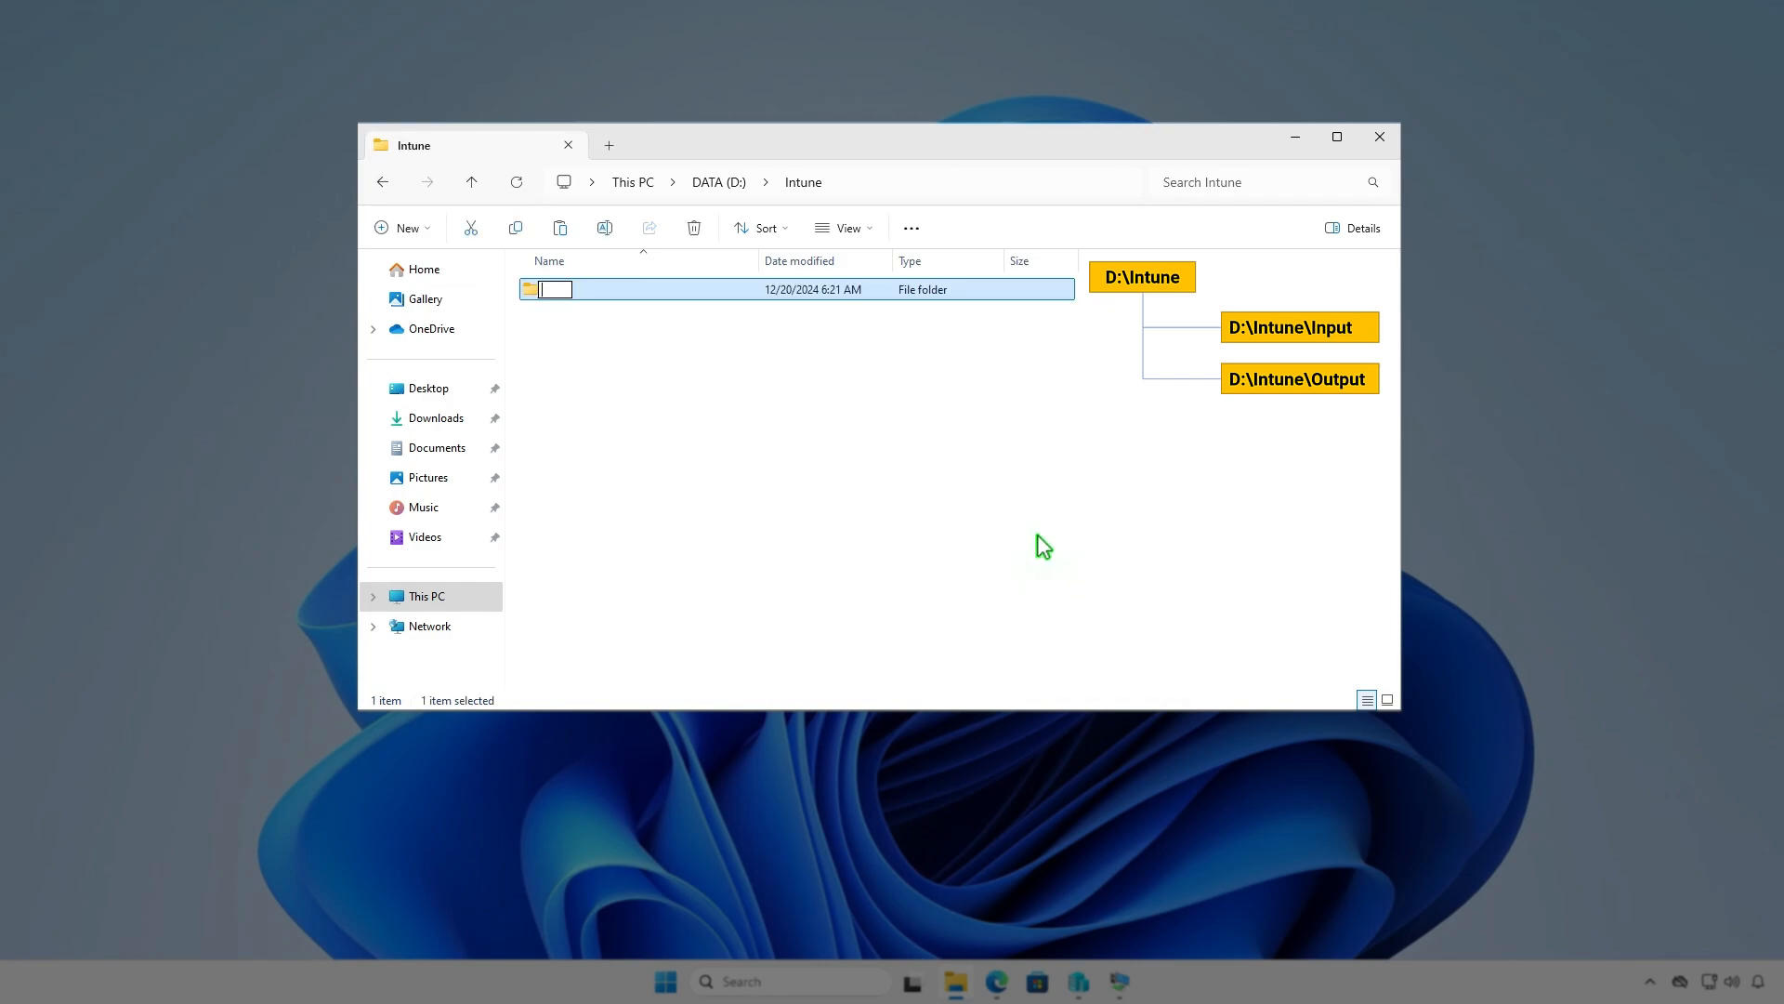
type("put")
key("Return")
key("ctrl+shift+n")
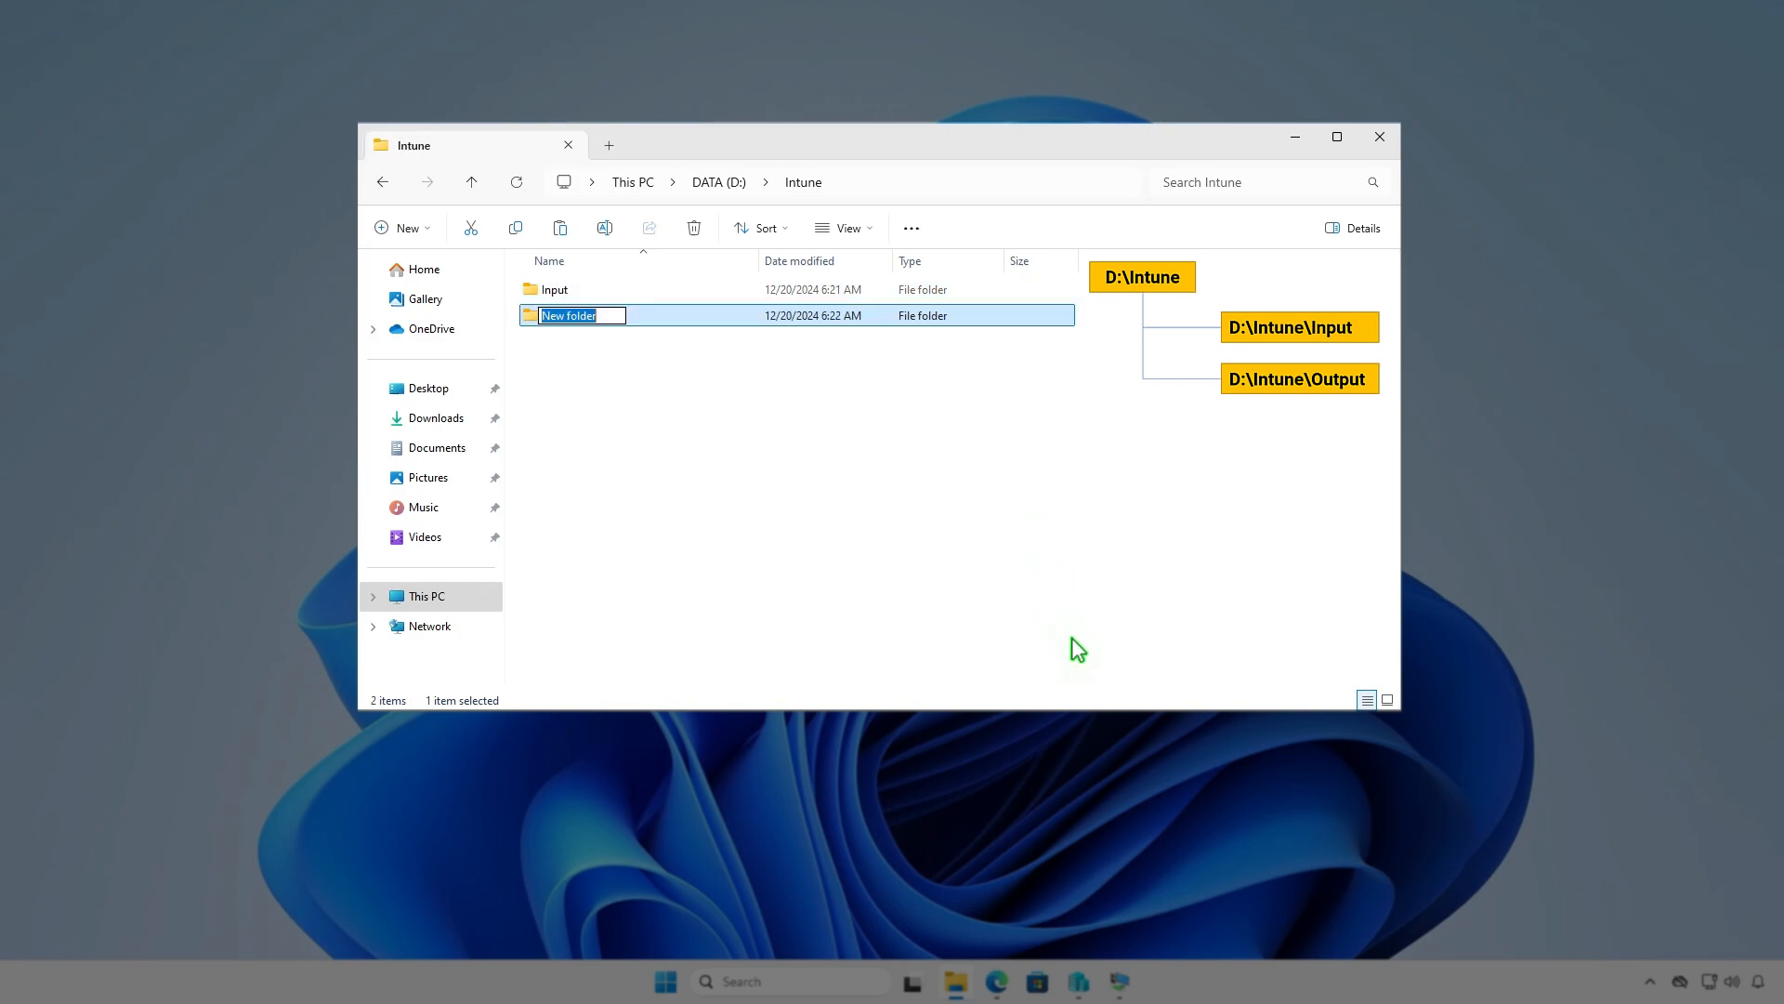
type("Output")
left_click(968, 498)
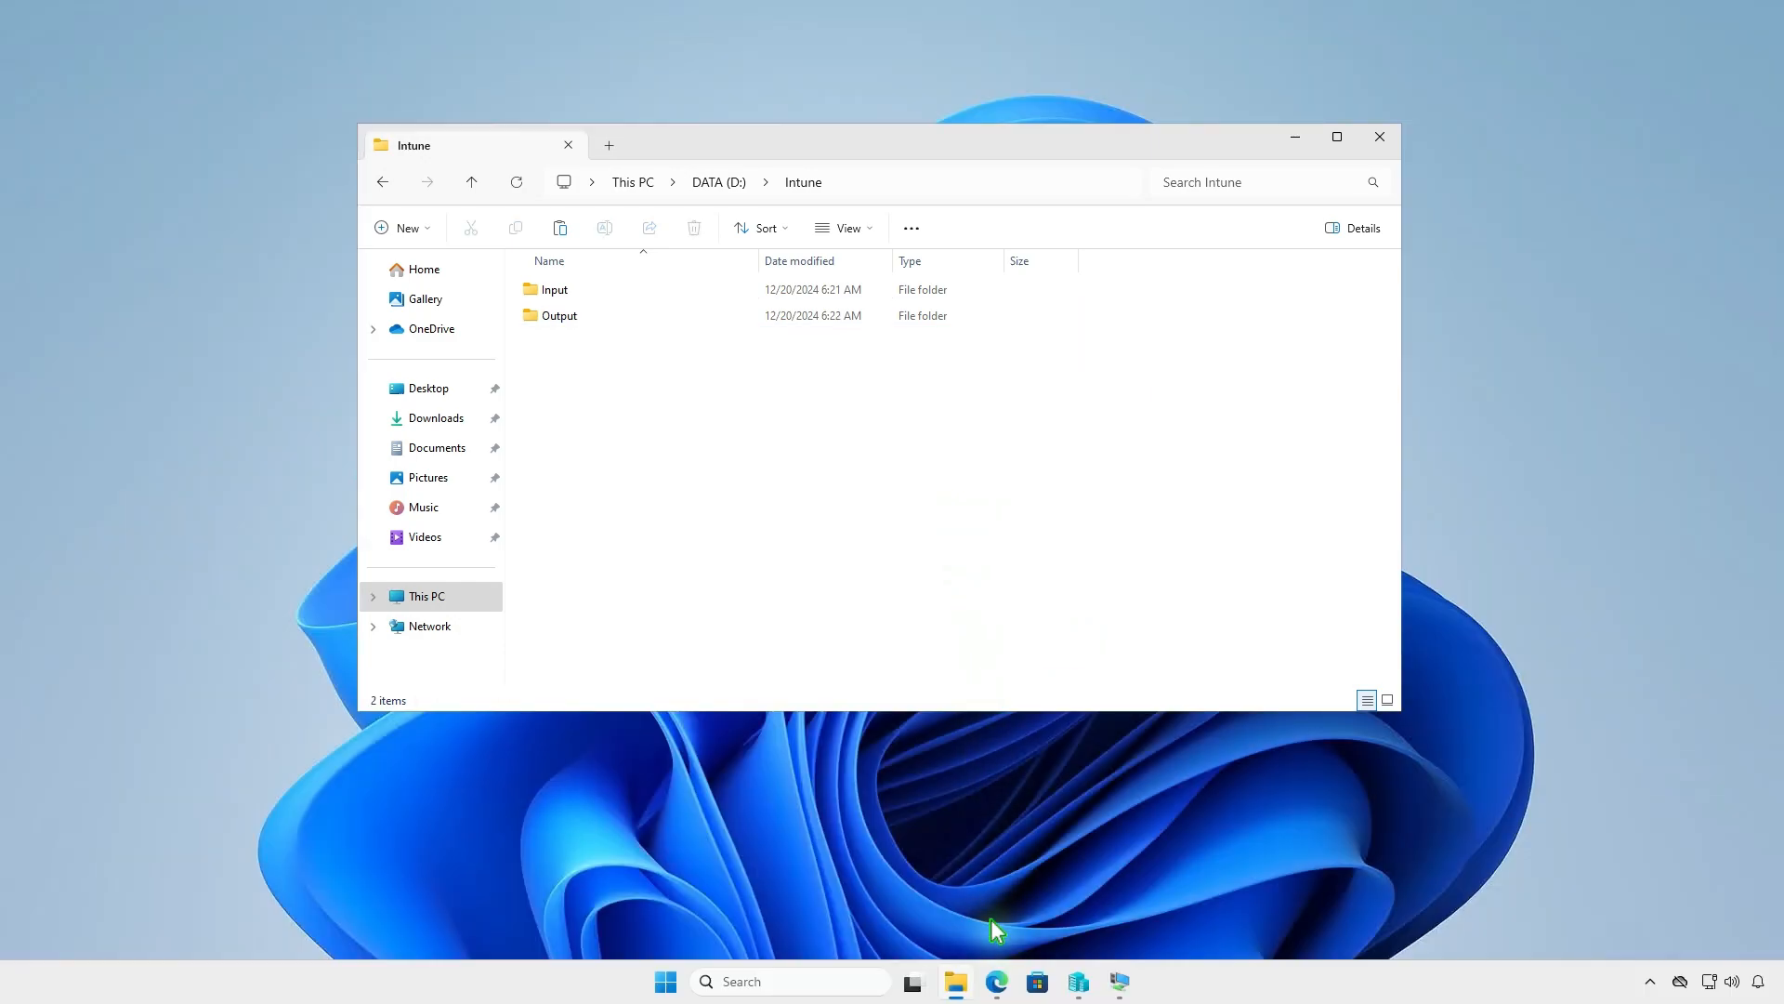
In Microsoft Edge, download the Source code (zip) of the latest Microsoft-Win32-Content-Prep-Tool release, v1.8.6, from GitHub
left_click(996, 981)
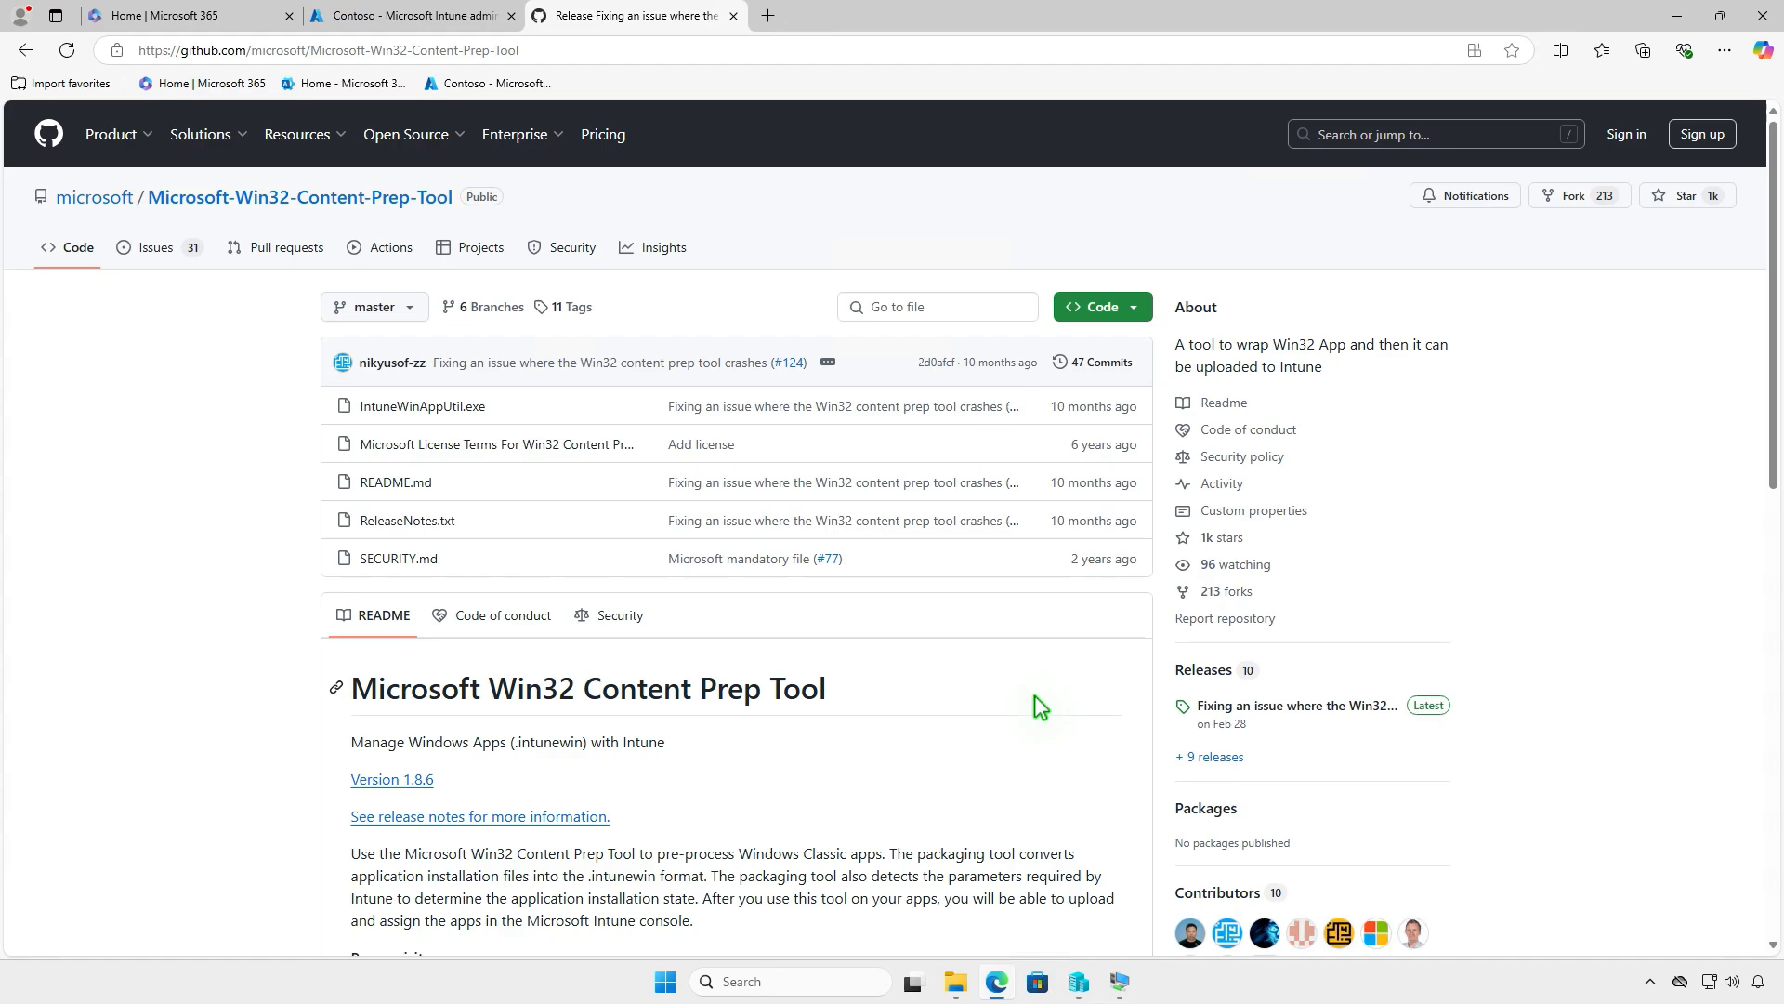
left_click(1341, 706)
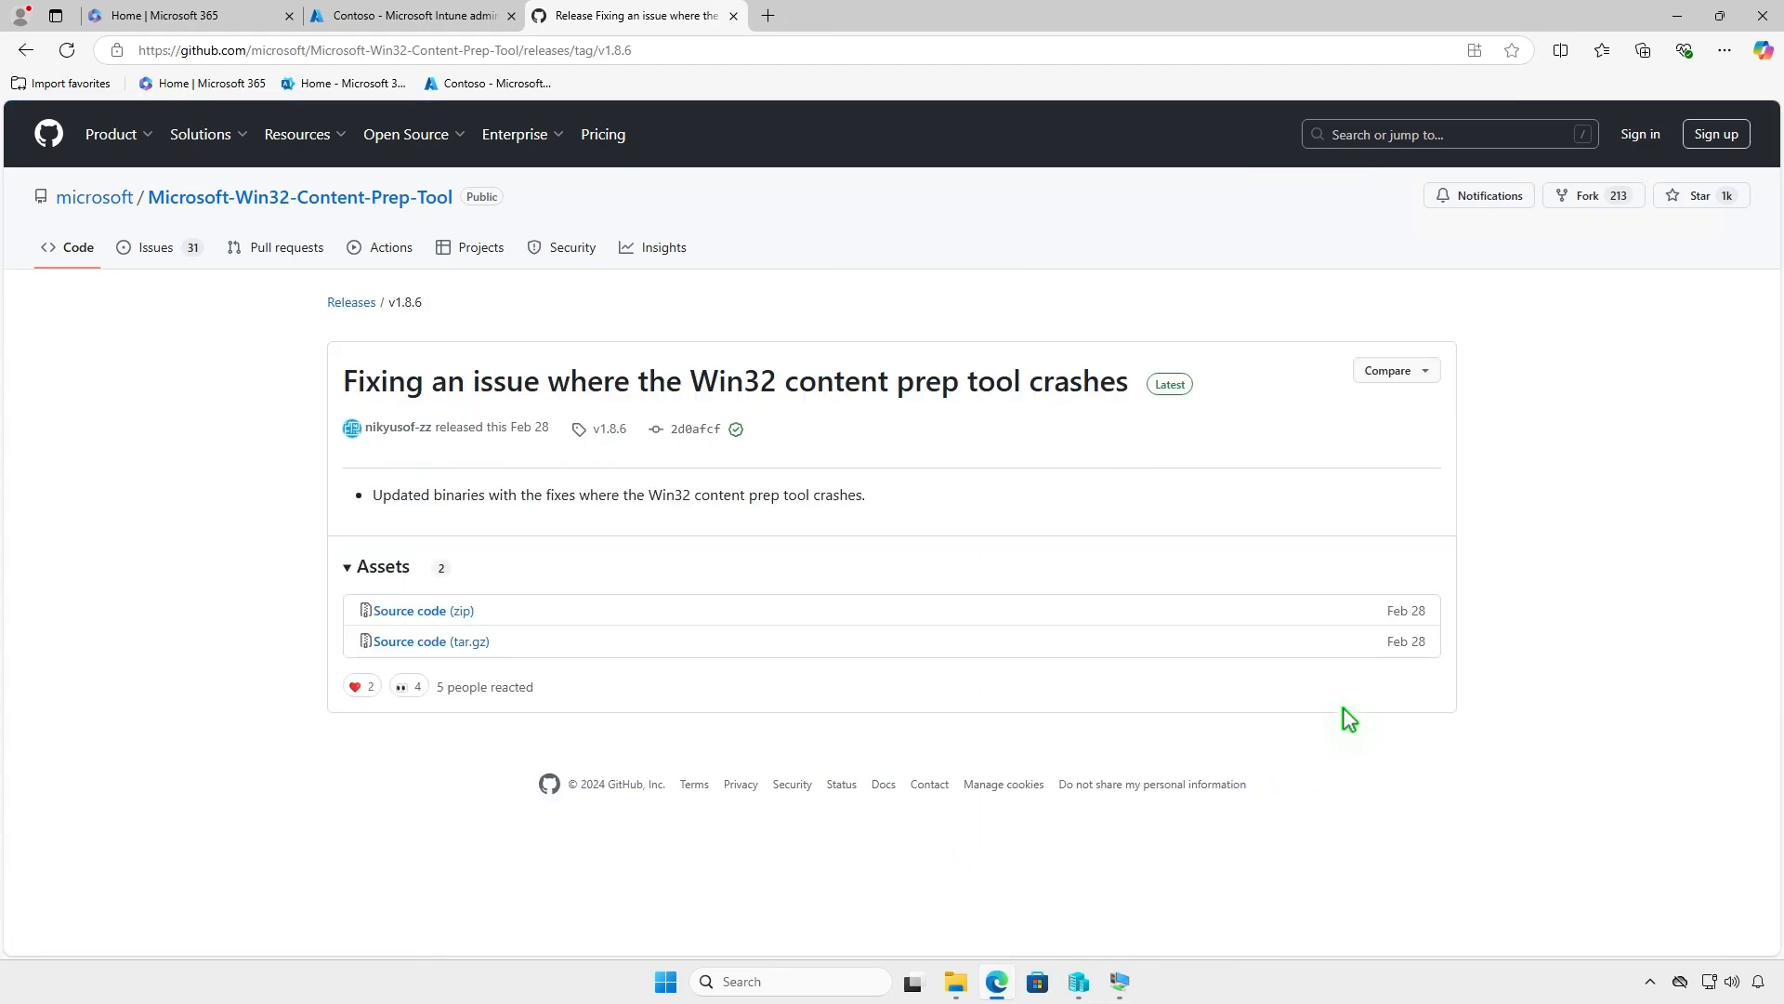
left_click(463, 610)
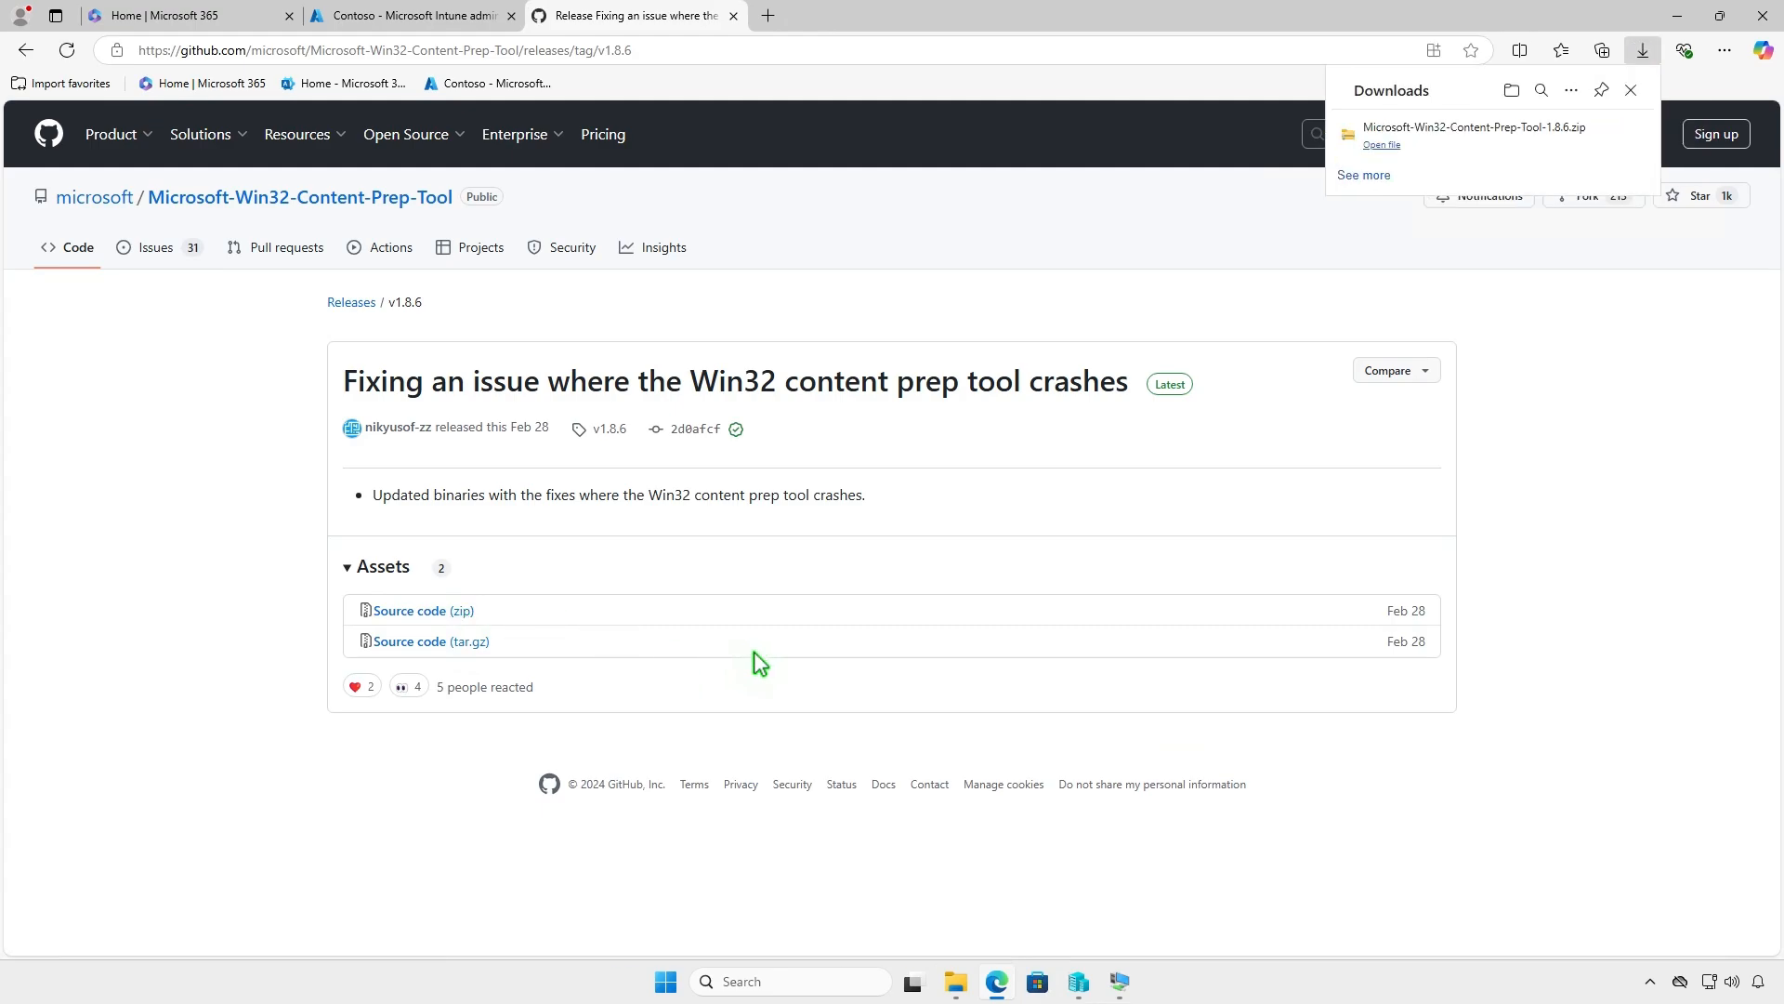
Show the downloaded Microsoft-Win32-Content-Prep-Tool-1.8.6 archive in its folder and extract it to the default destination in Downloads
left_click(1573, 138)
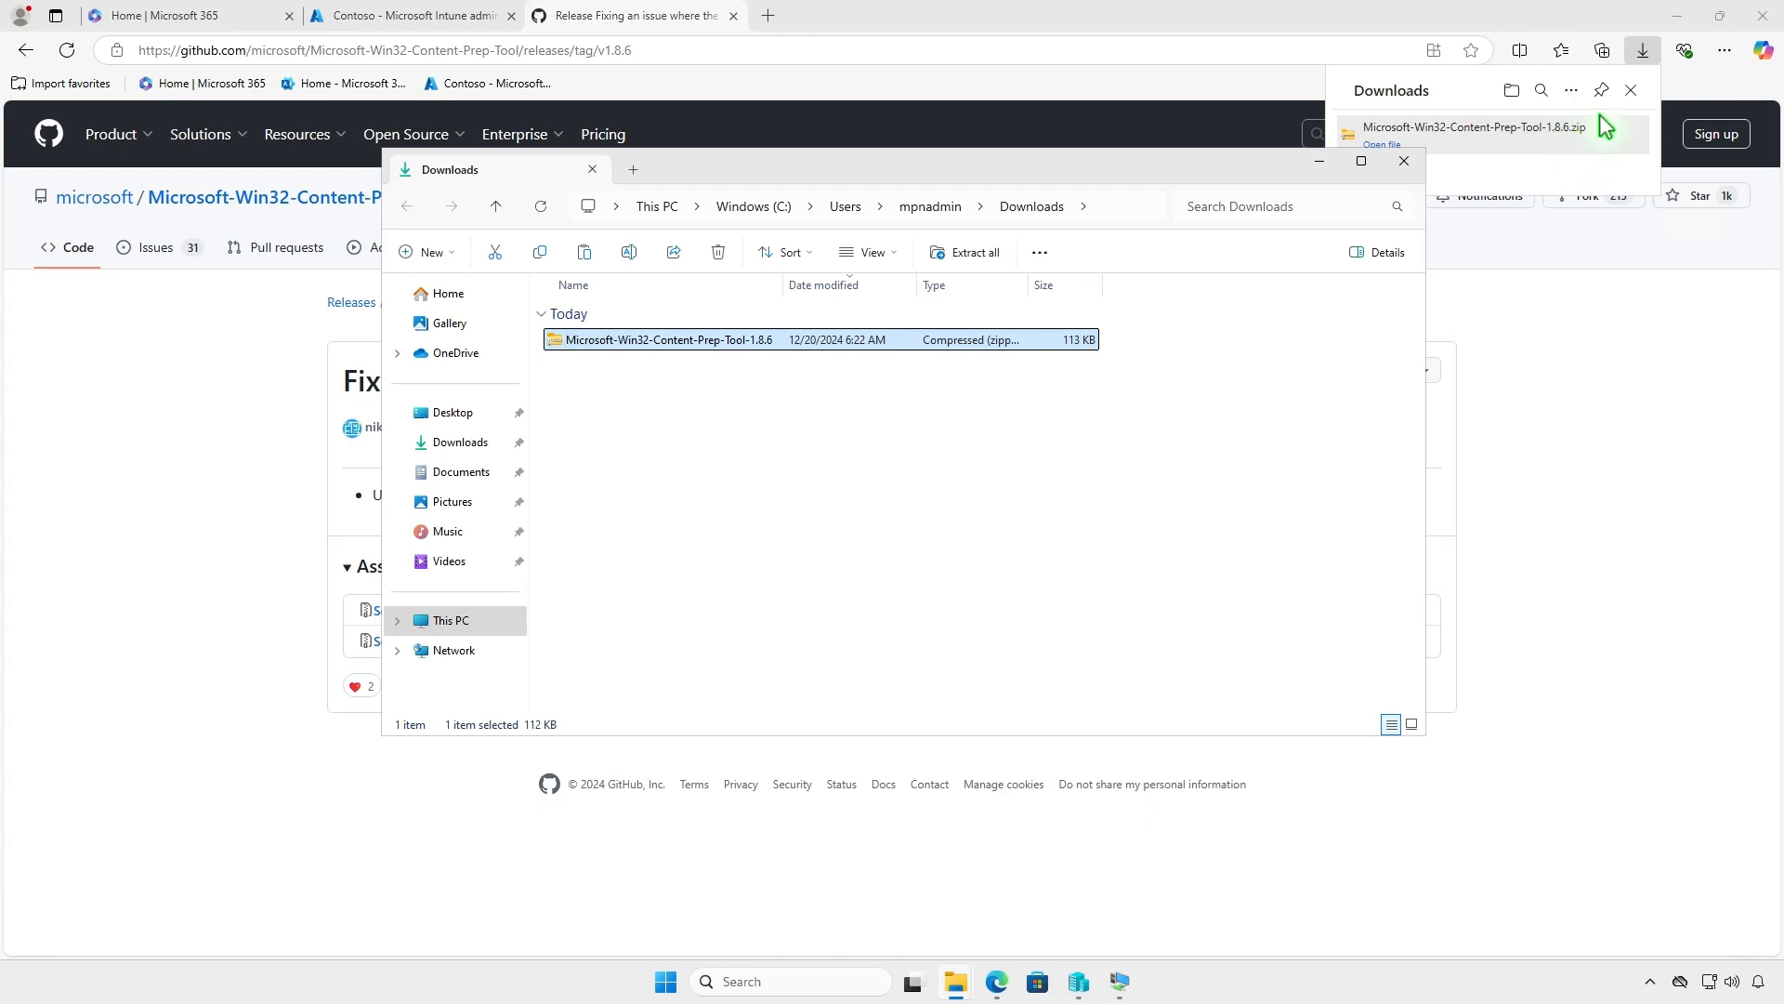
left_click(1678, 16)
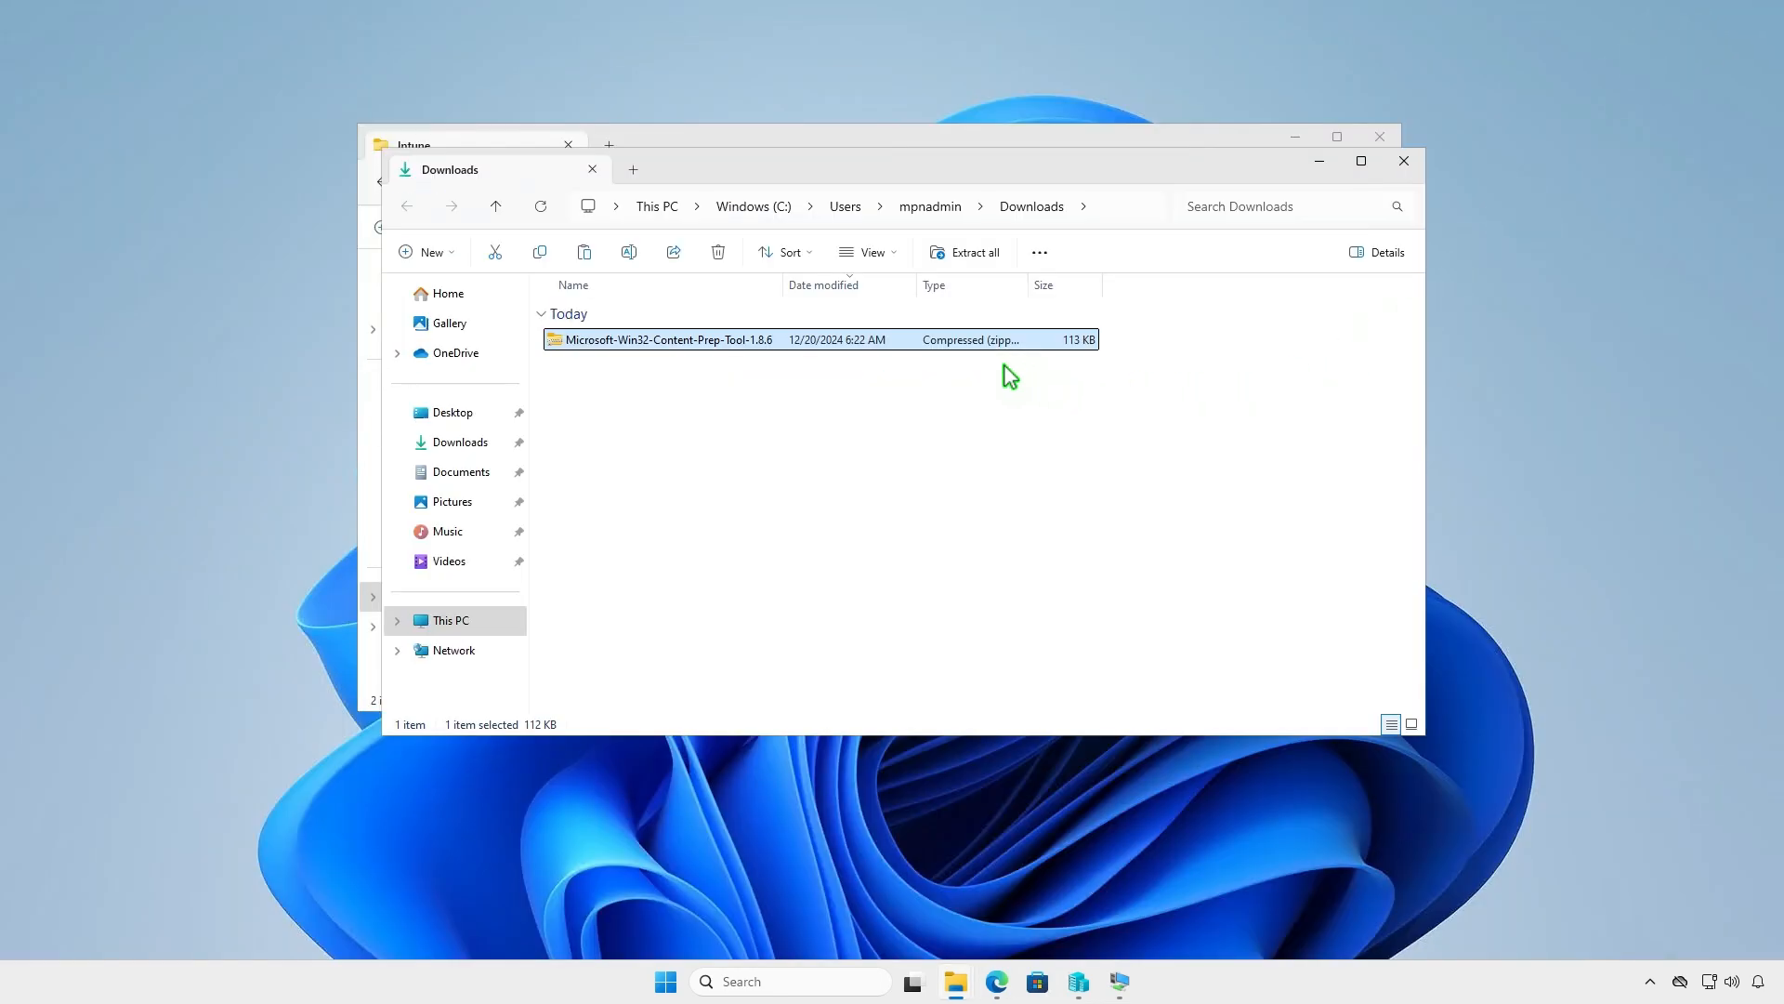
left_click(975, 261)
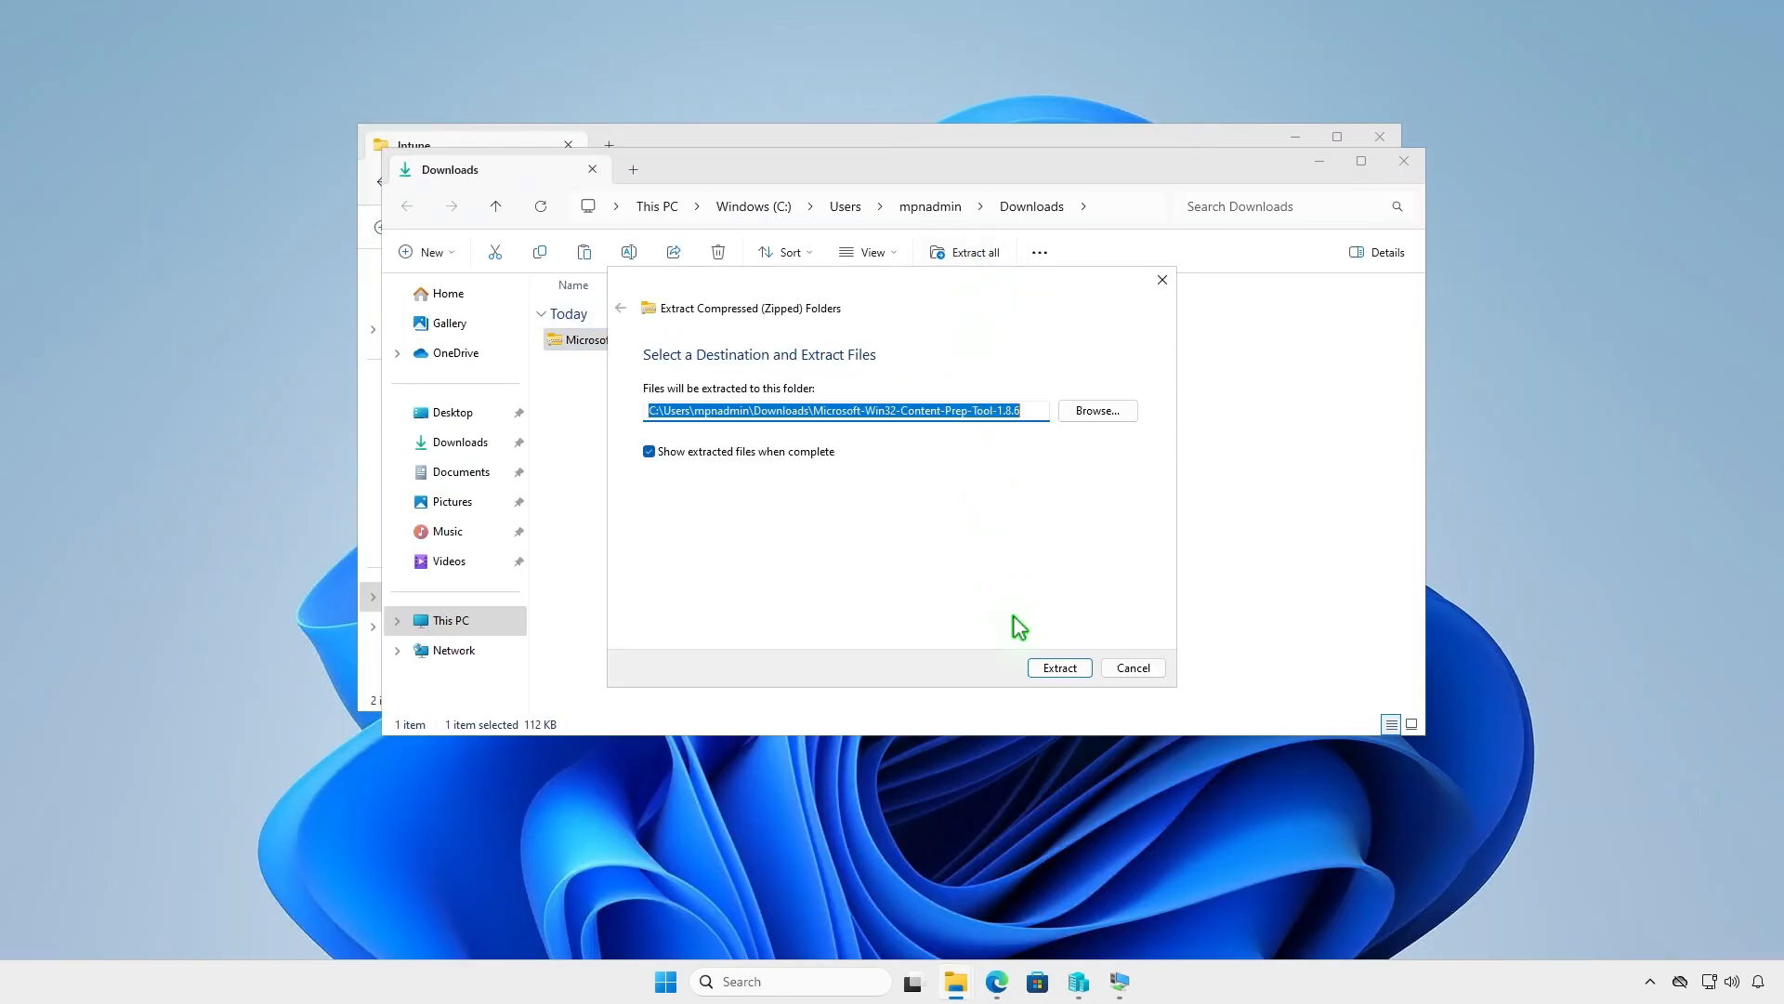
left_click(1046, 667)
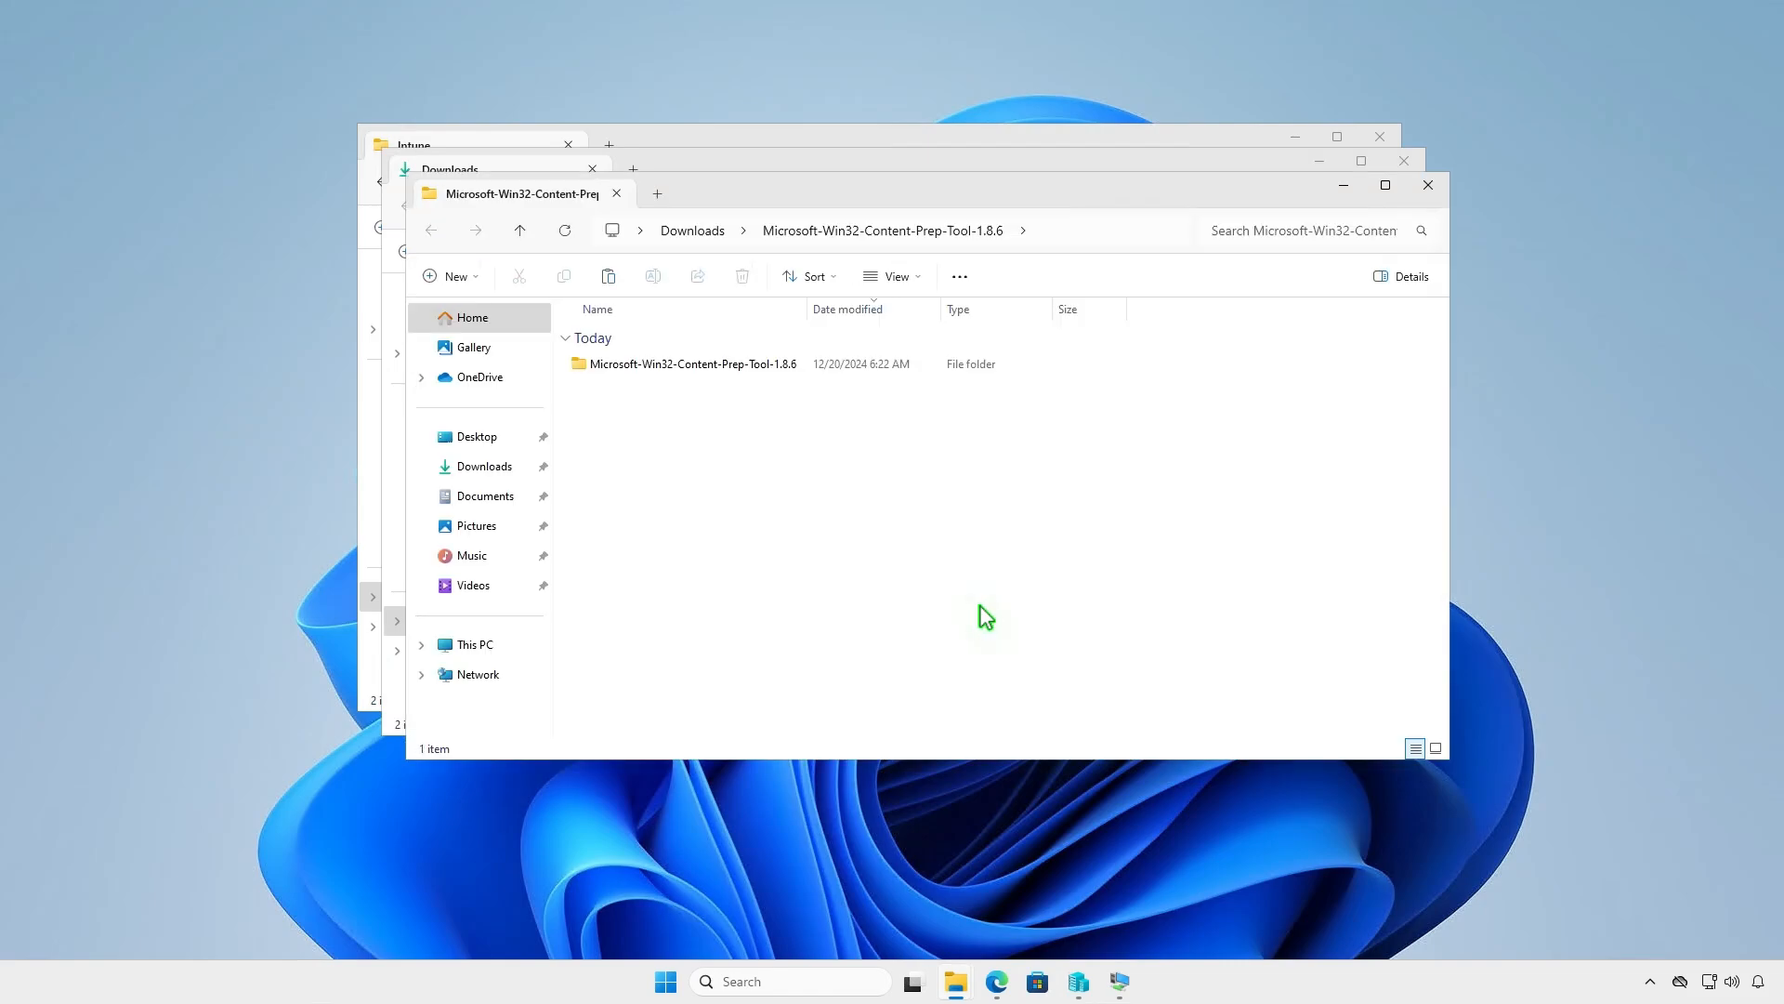
Copy IntuneWinAppUtil from the extracted Microsoft-Win32-Content-Prep-Tool-1.8.6 folder into D:\Intune, closing the Downloads windows and minimizing the Intune folder
double_click(795, 365)
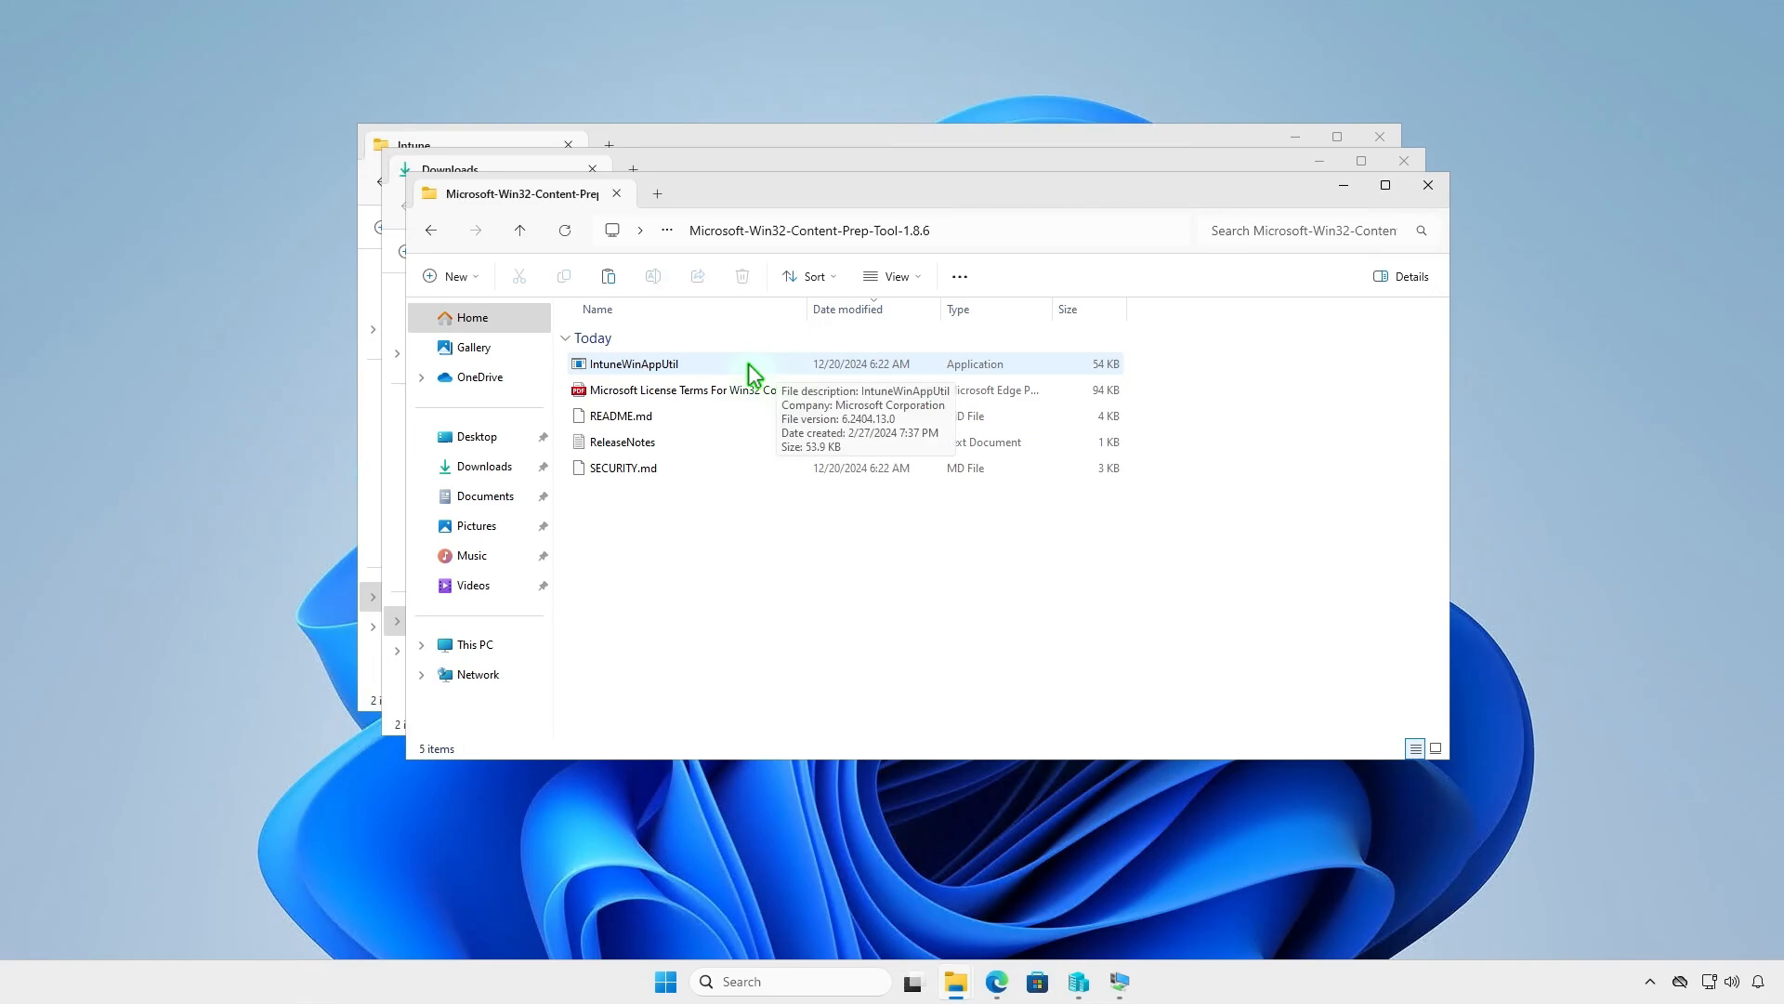
left_click(712, 361)
right_click(712, 363)
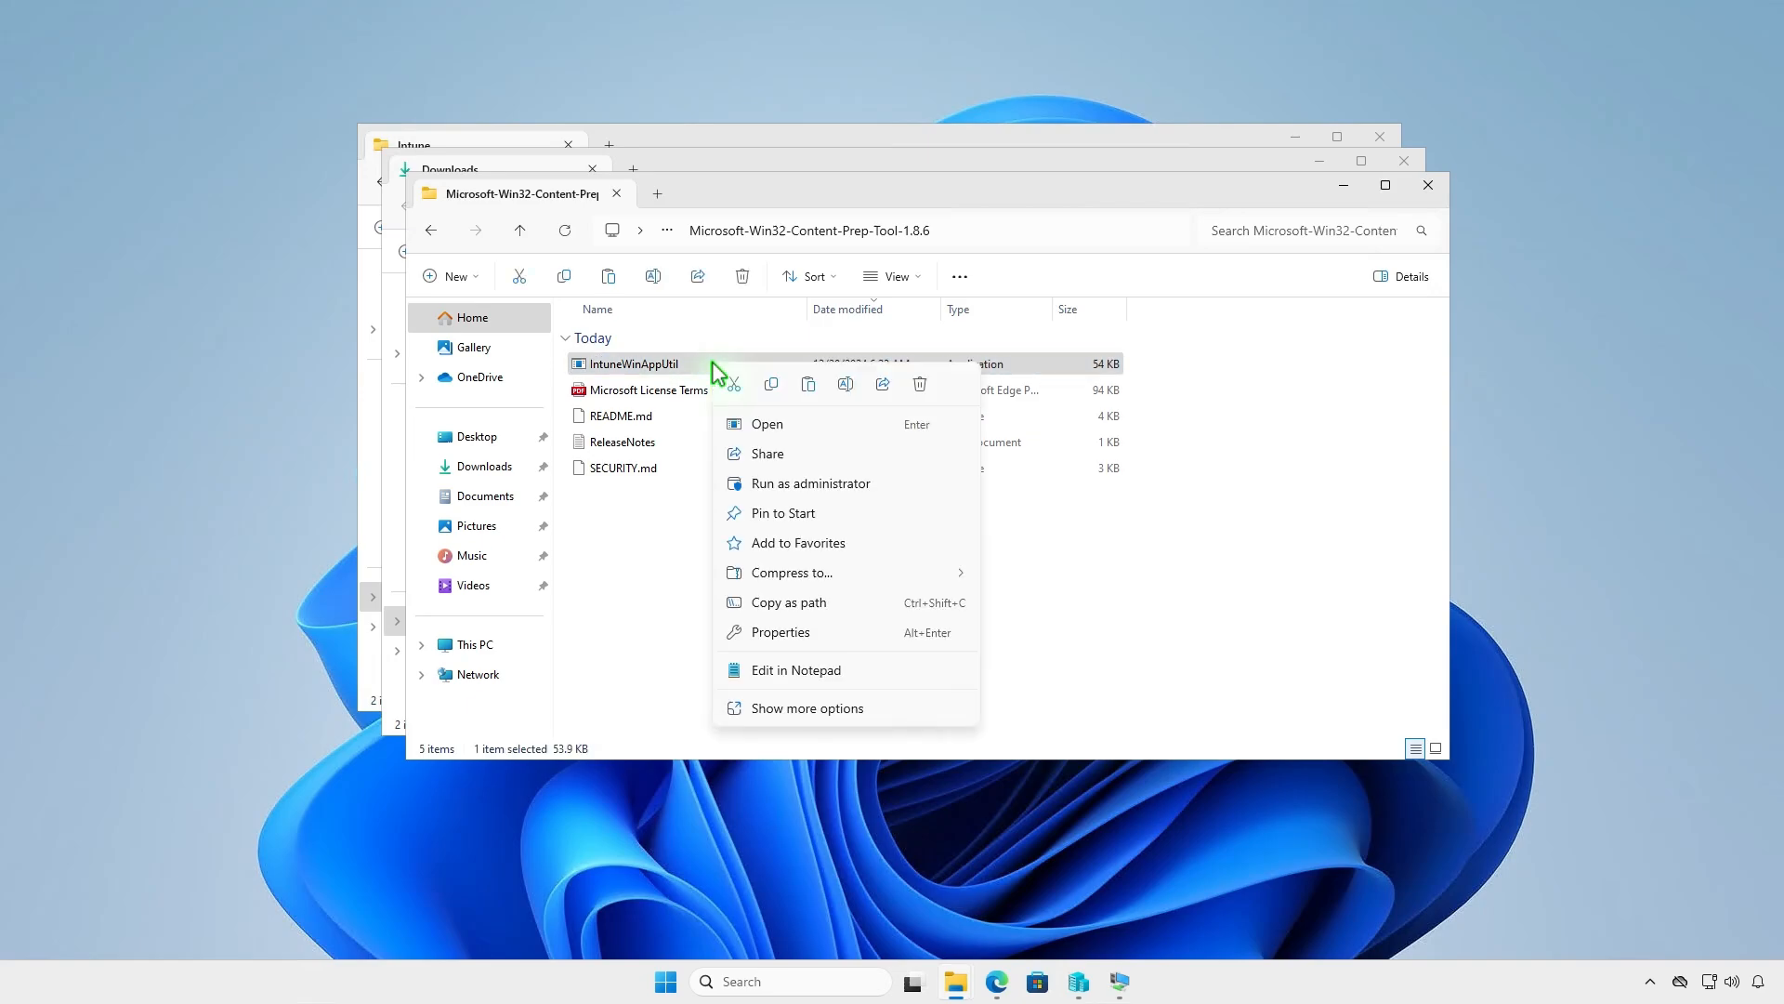
left_click(771, 385)
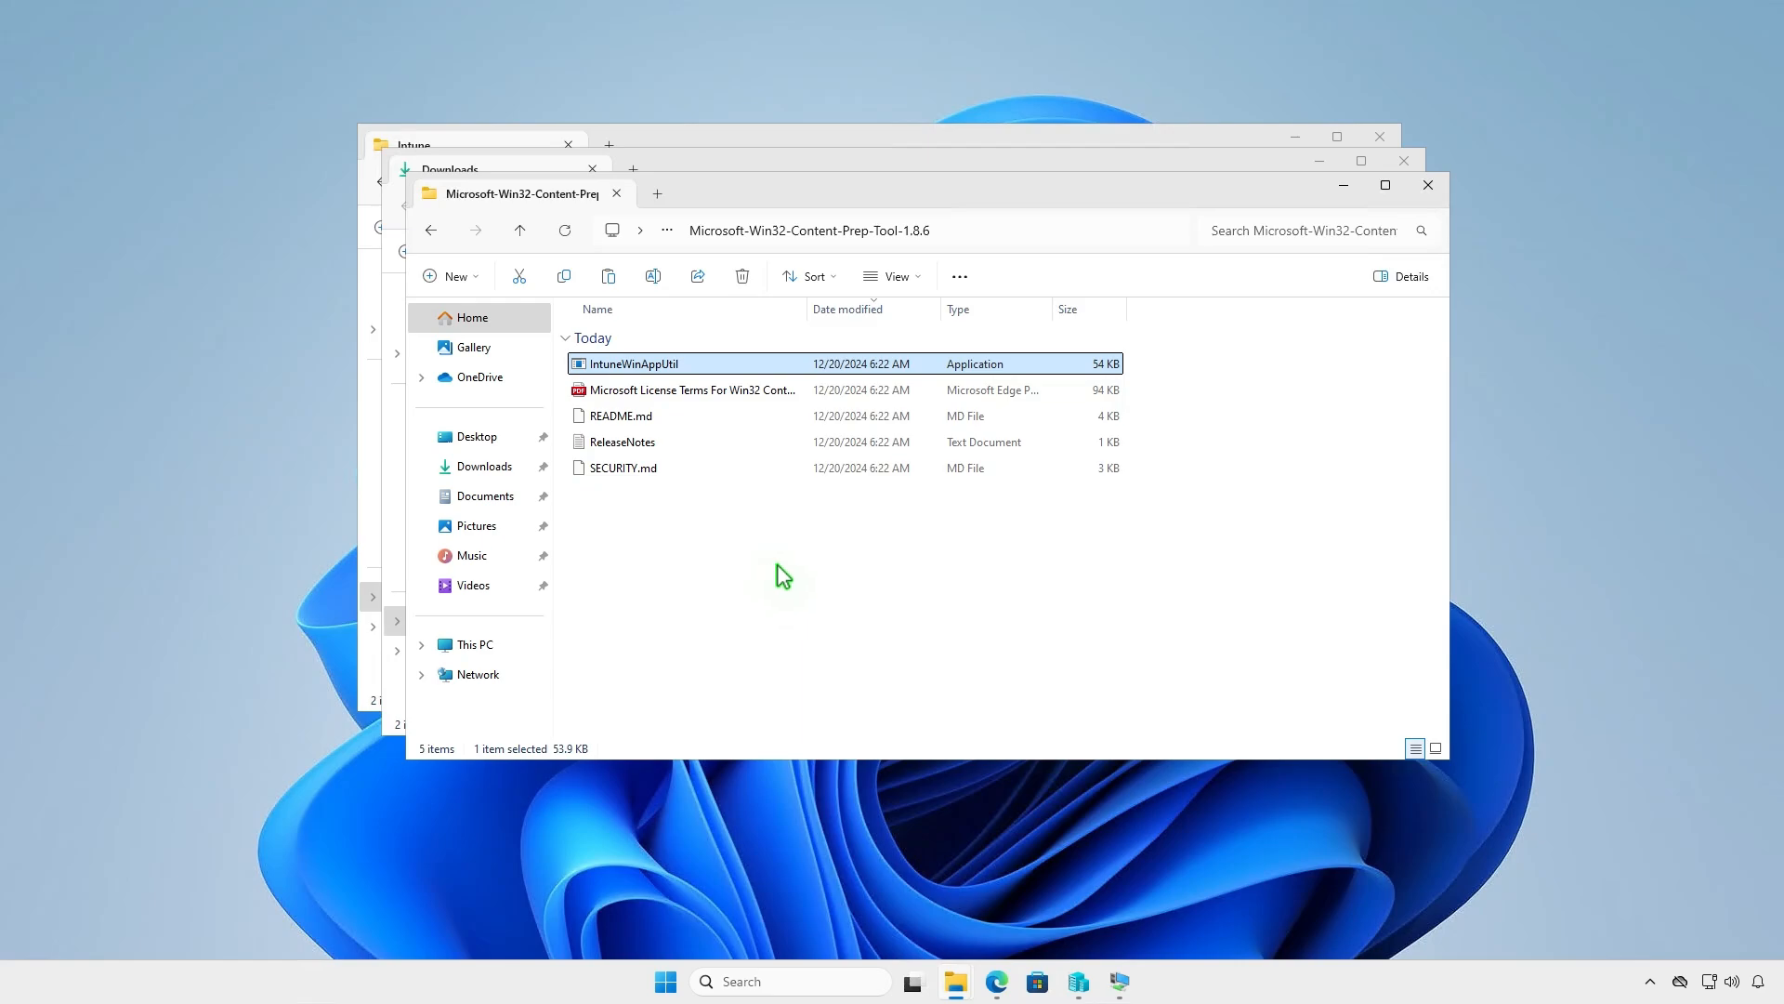
left_click(1428, 184)
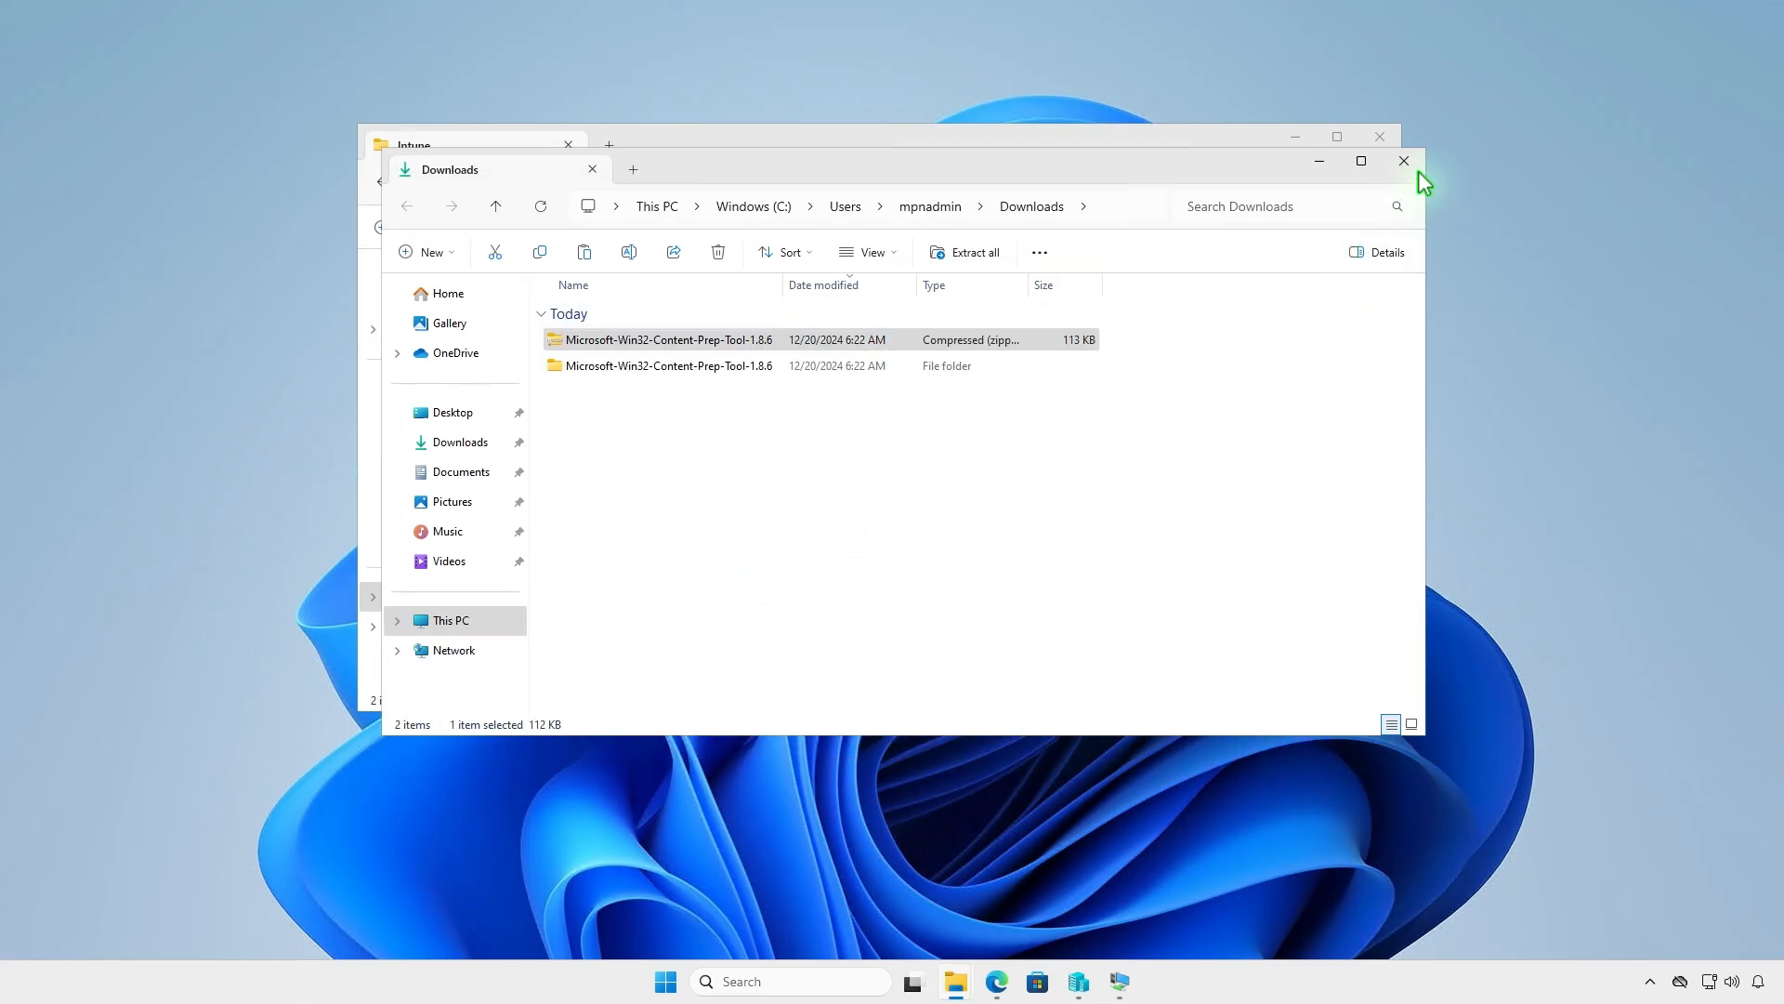
left_click(1404, 162)
right_click(639, 401)
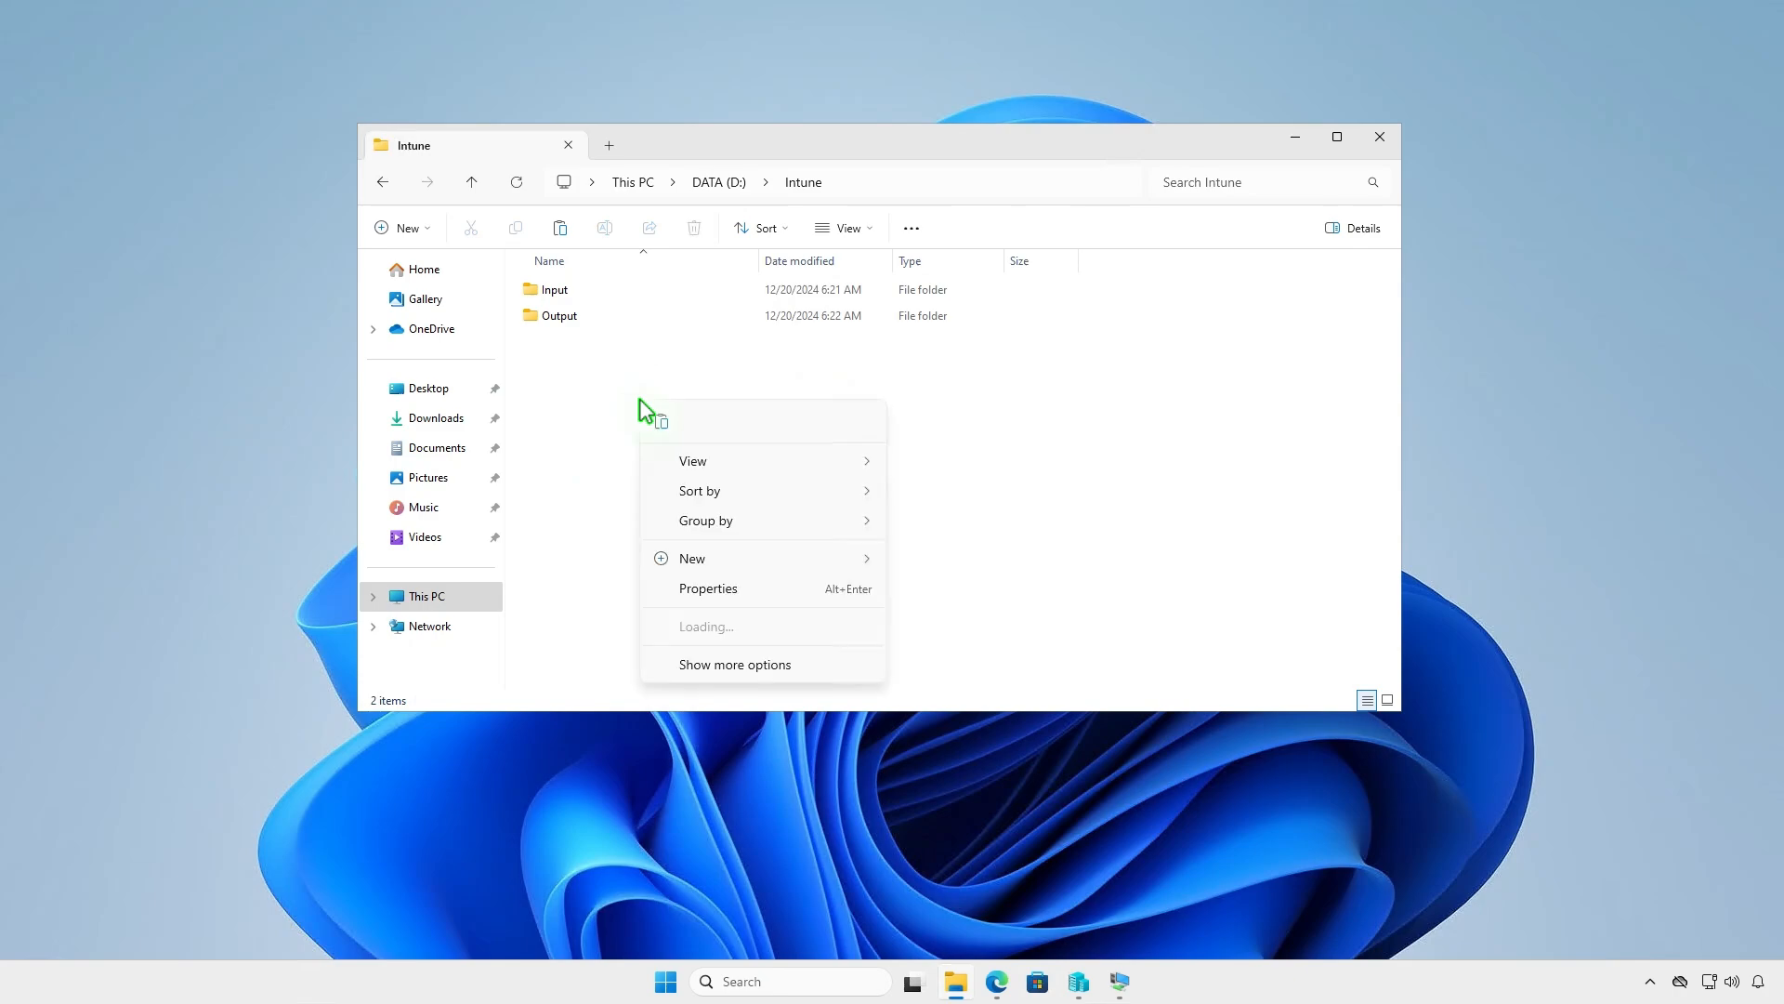
left_click(665, 431)
left_click(774, 493)
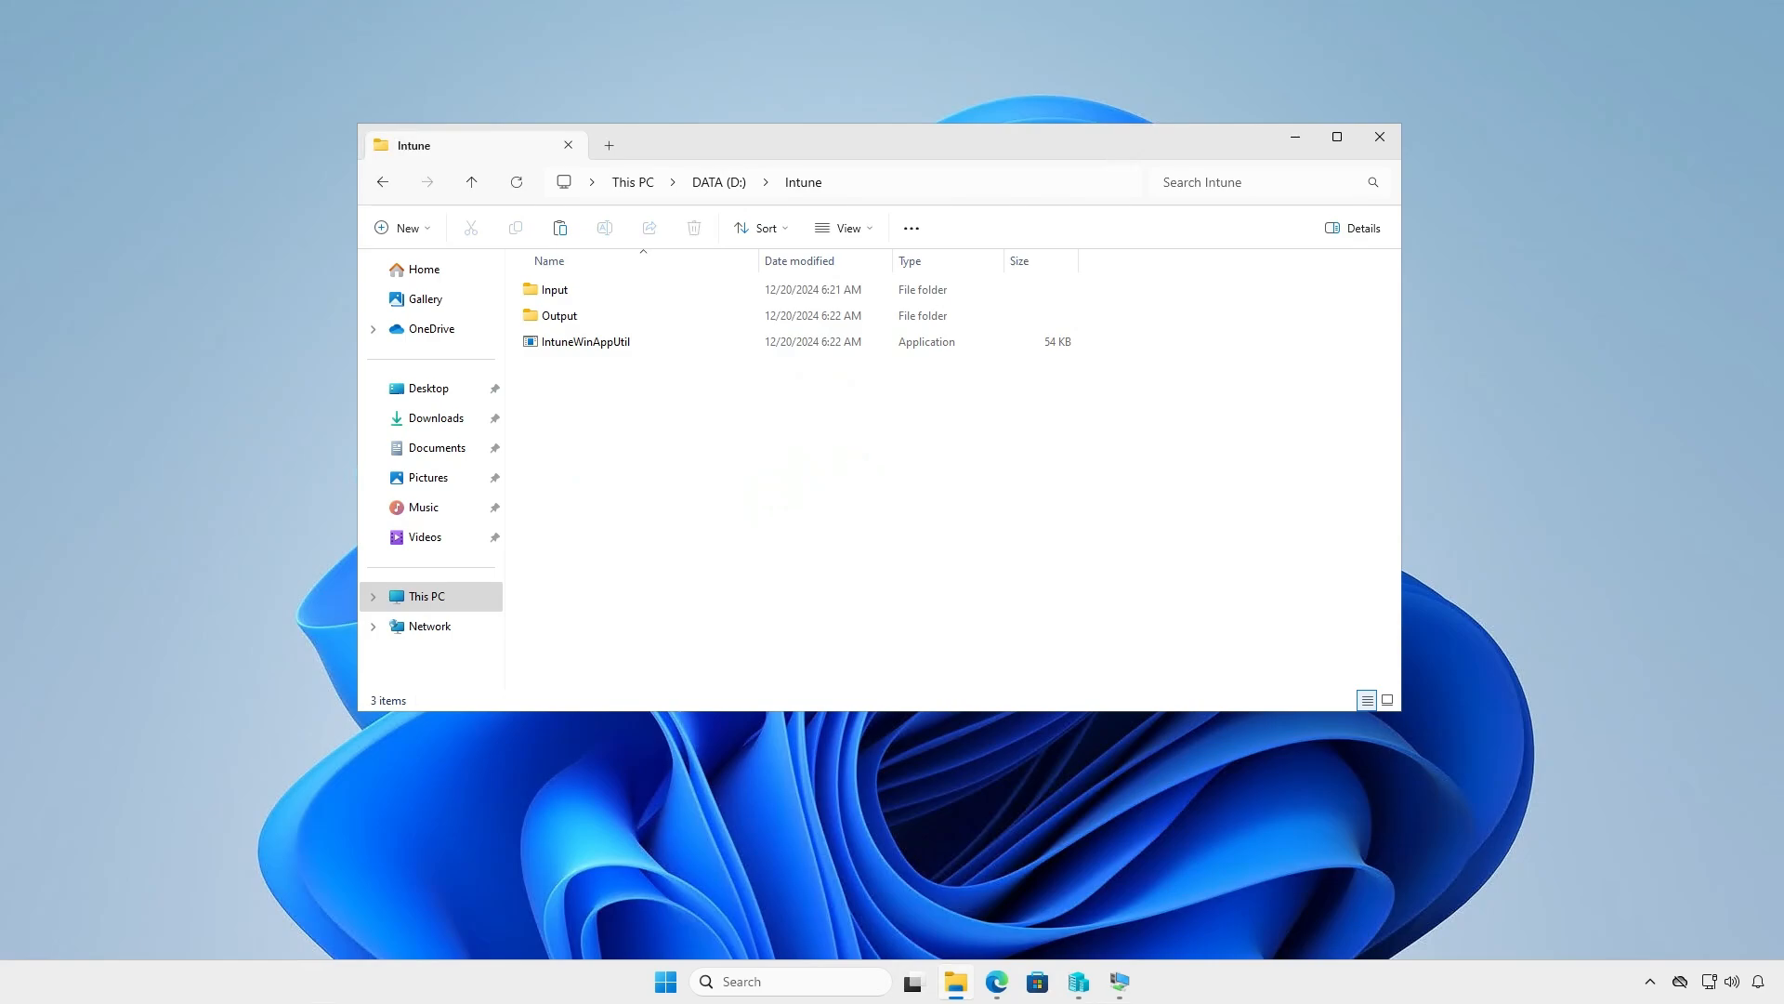
left_click(1295, 137)
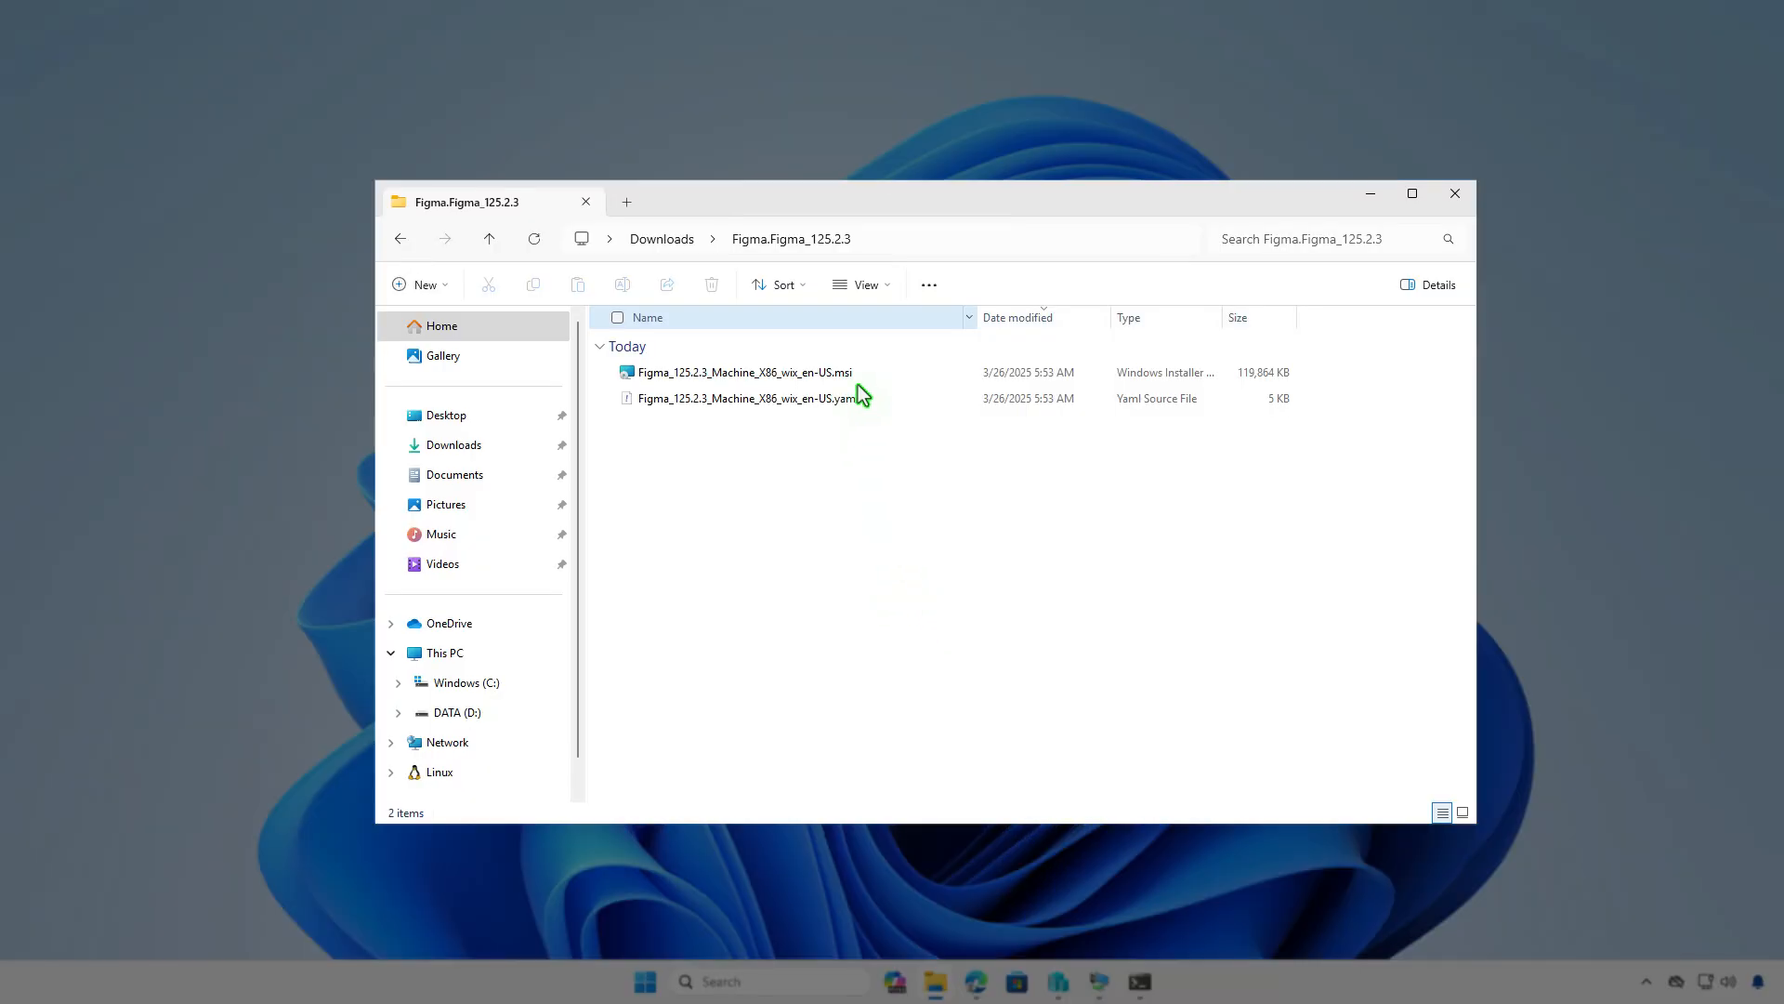
Rename the Figma_125.2.3_Machine_X86_wix_en-US.msi installer in the Figma.Figma_125.2.3 download folder as setup.msi
left_click(860, 372)
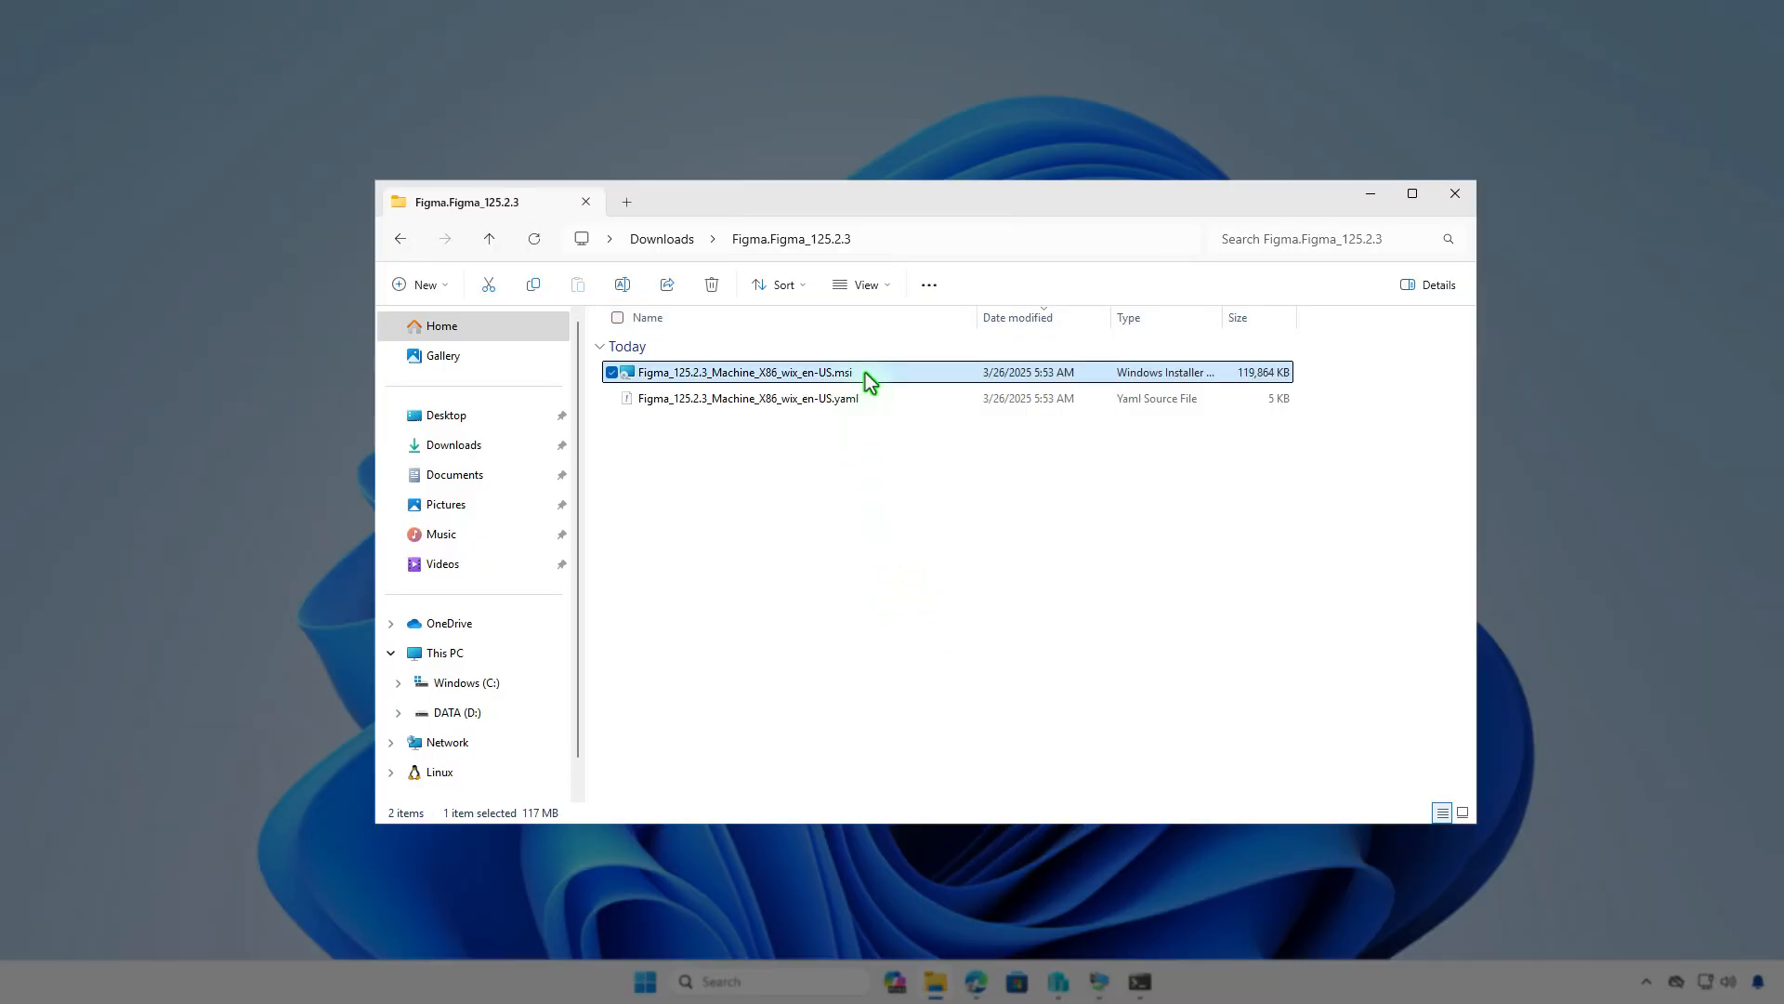
key("F2")
type("se")
key("Escape")
key("F2")
type("setup")
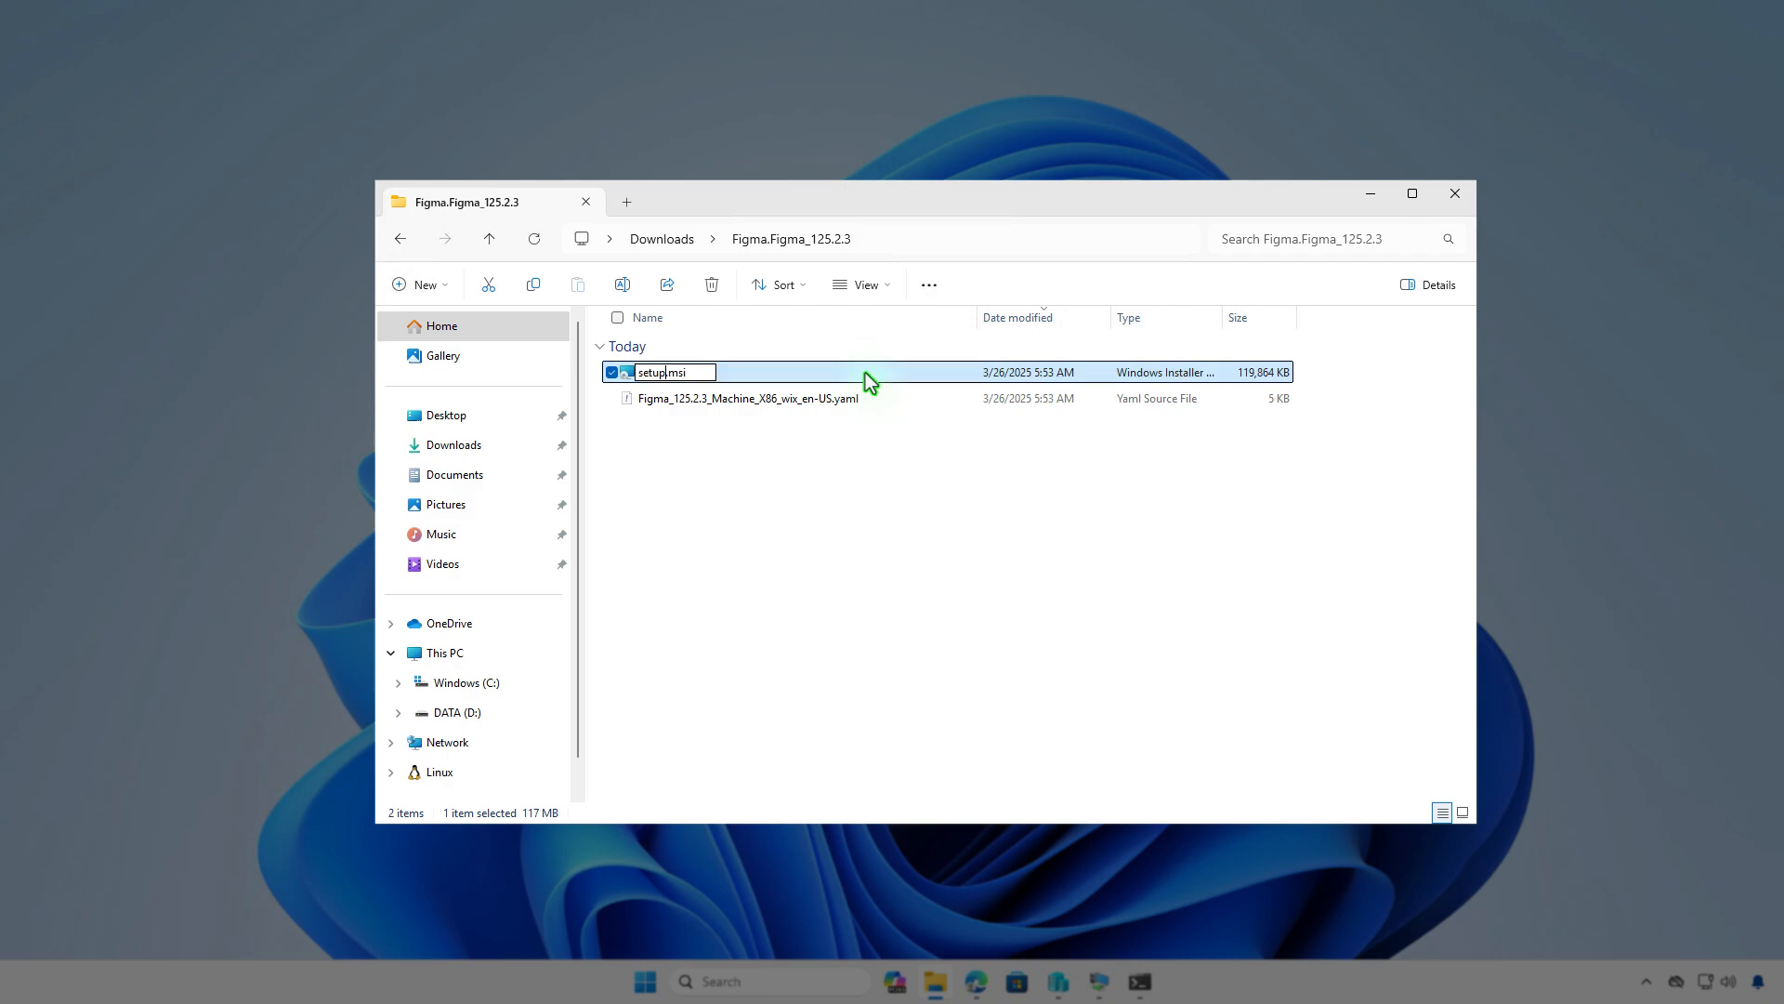
key("Return")
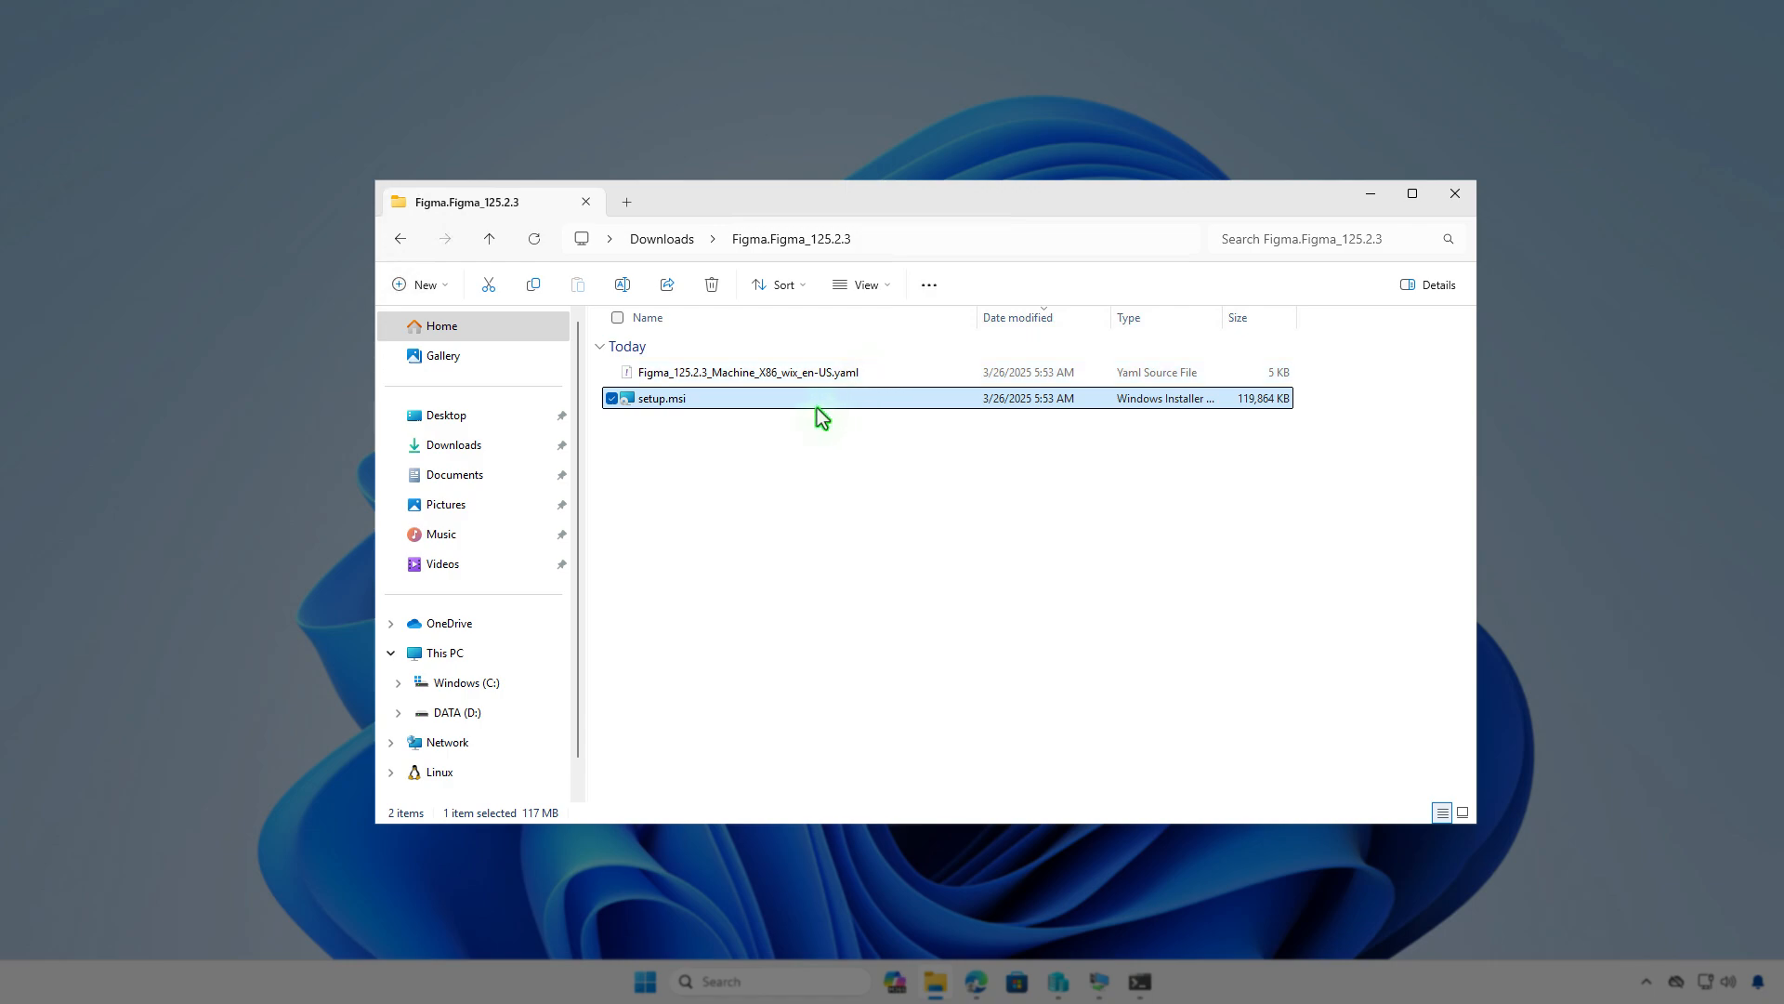
Copy setup.msi into D:\Intune\Input, return to the Intune folder and minimize its window
right_click(727, 398)
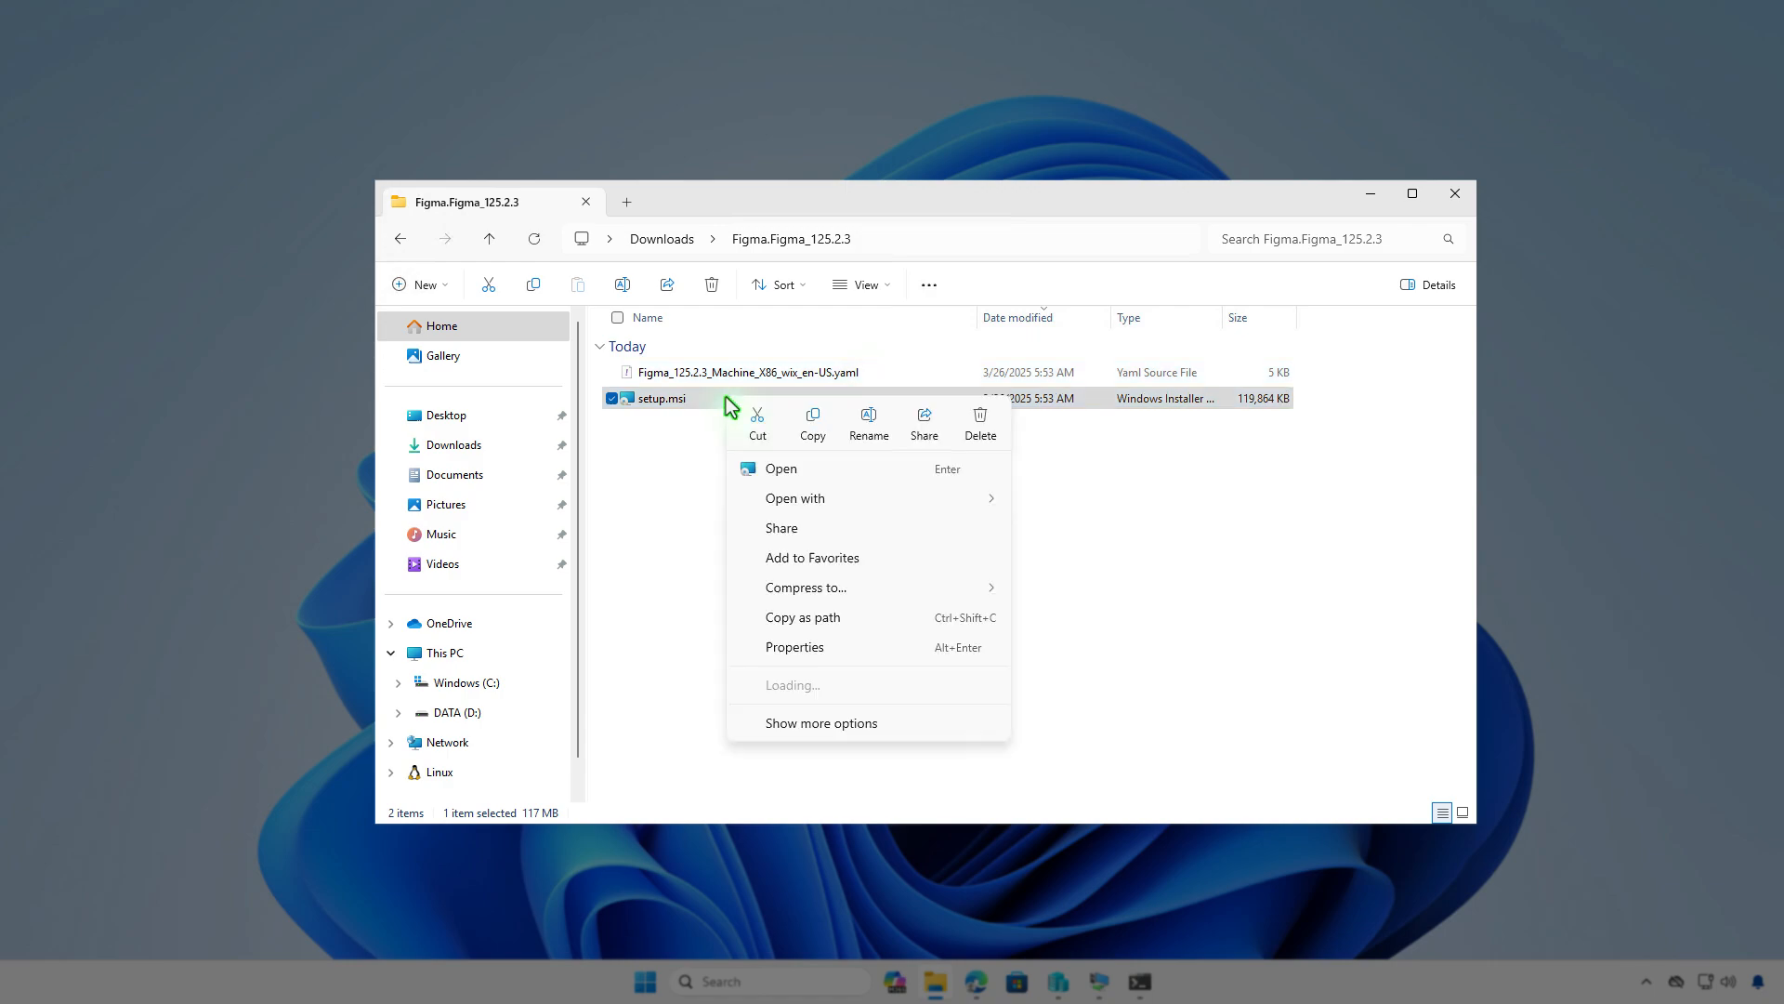
left_click(801, 428)
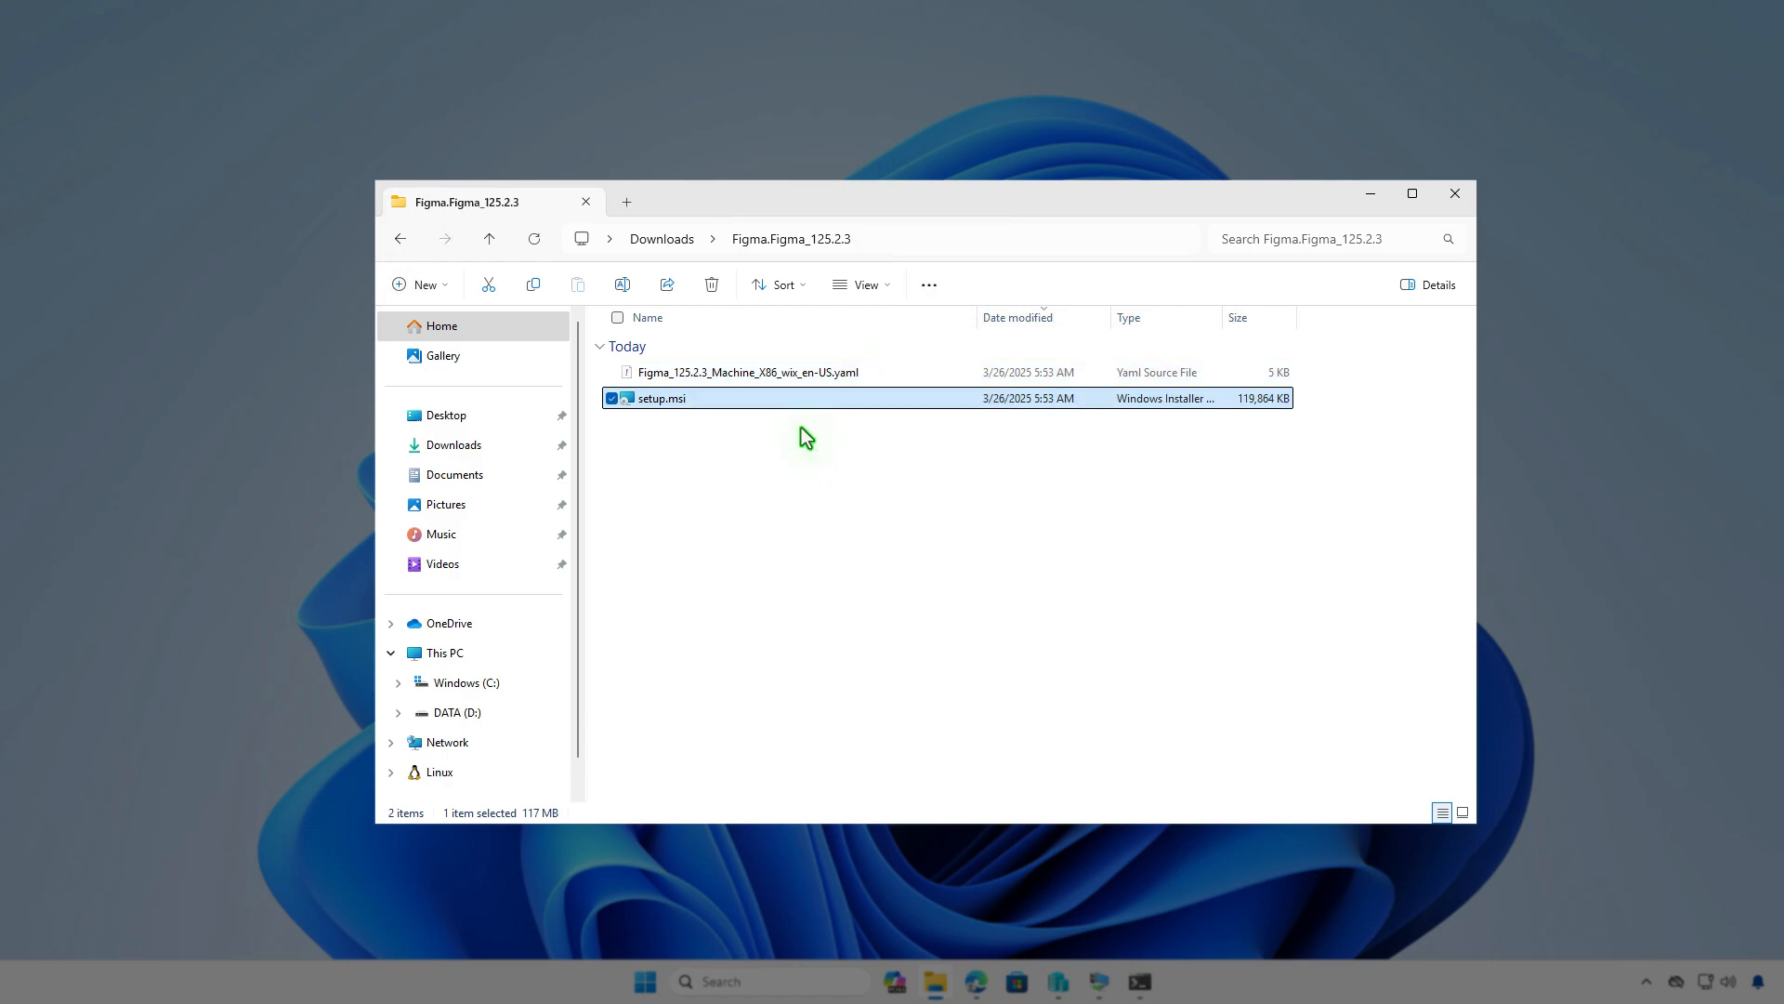
left_click(498, 655)
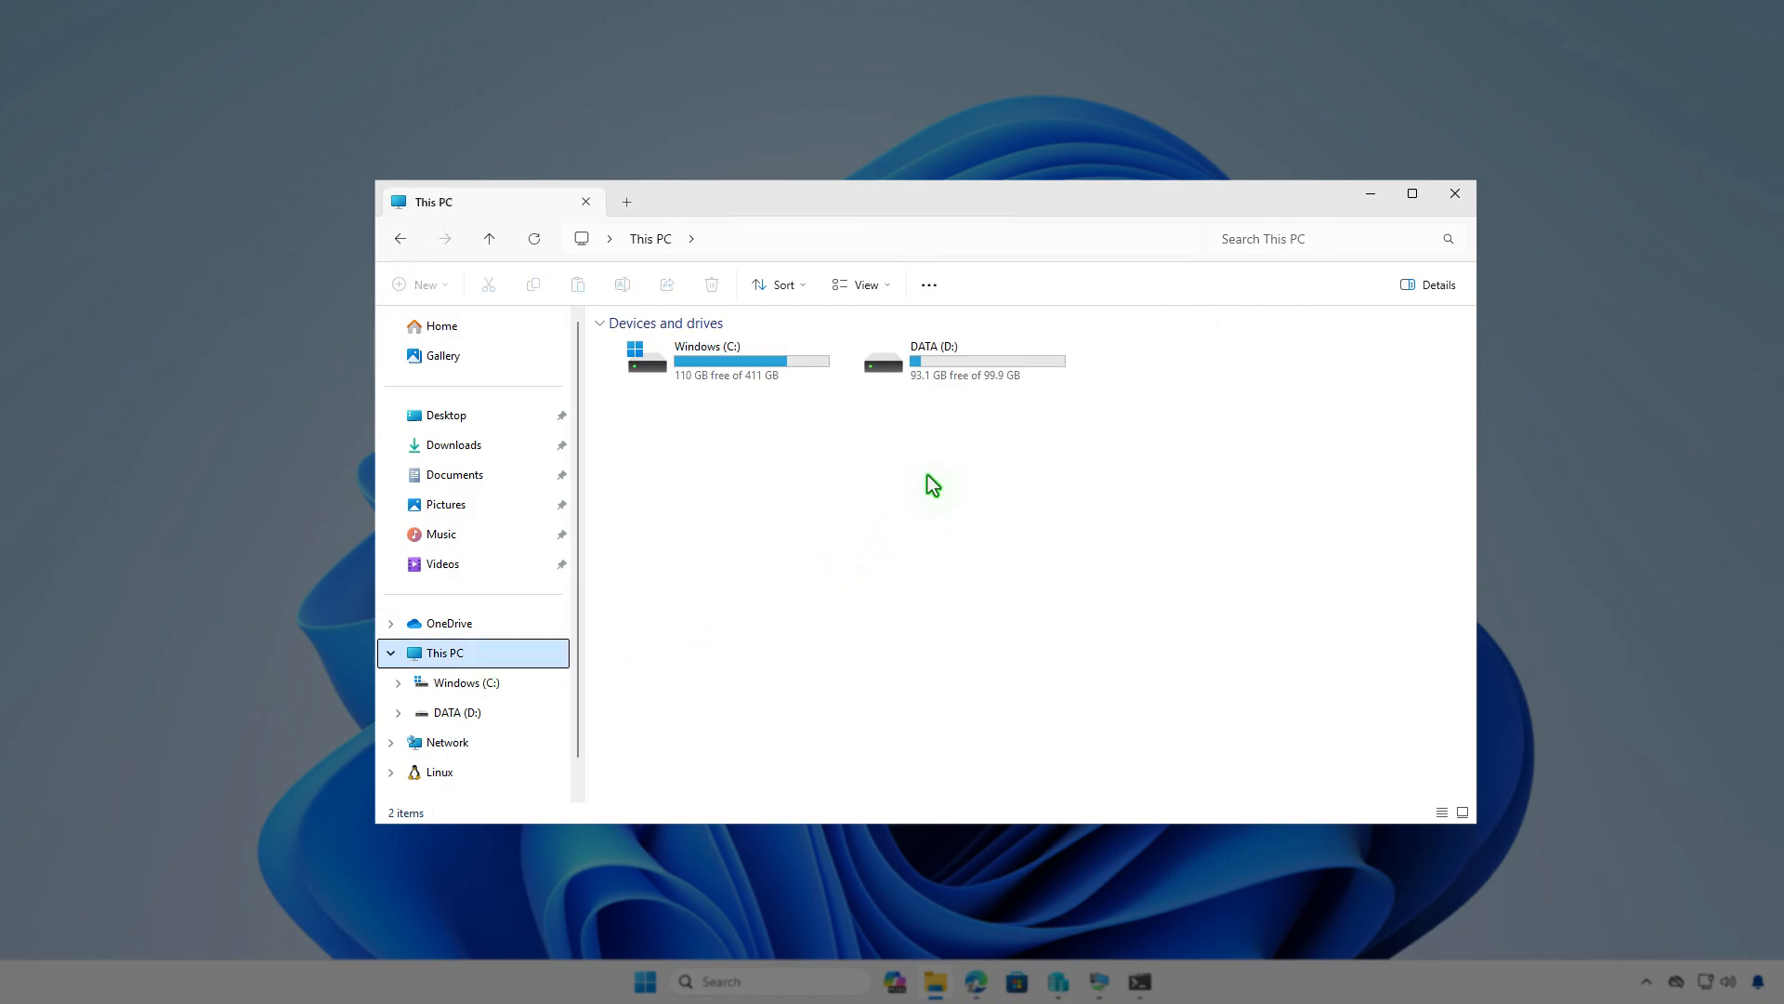
double_click(980, 377)
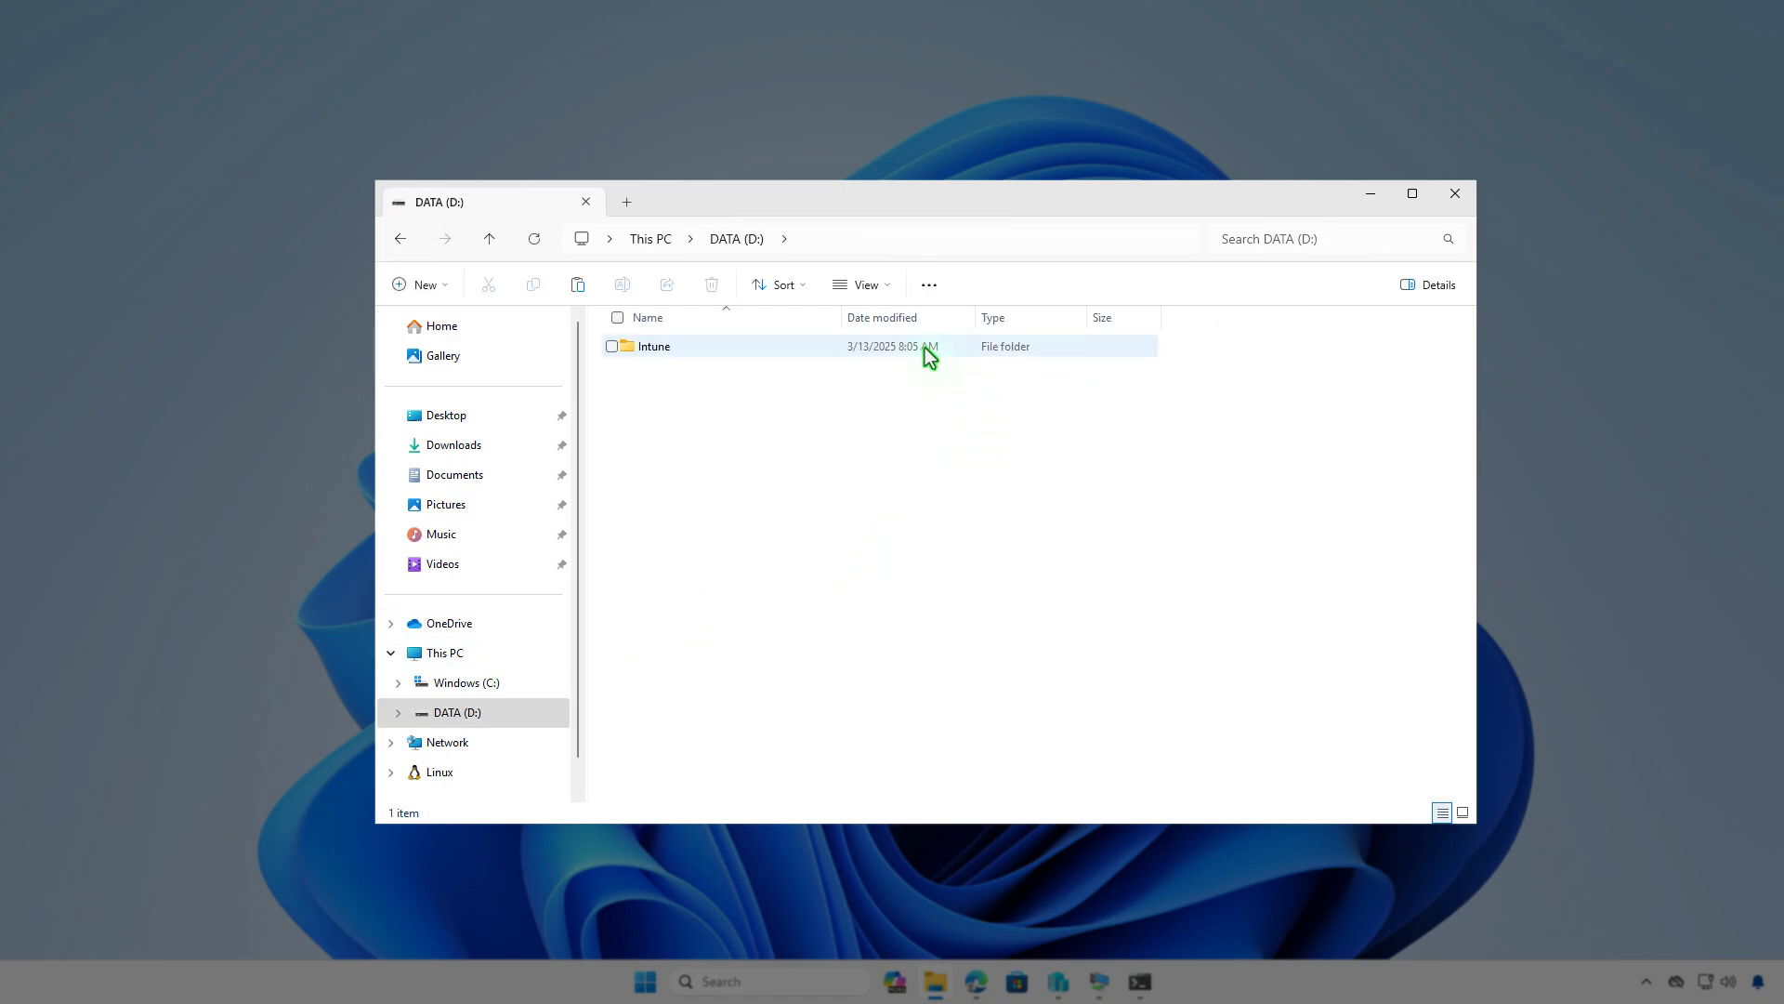
double_click(926, 353)
double_click(926, 352)
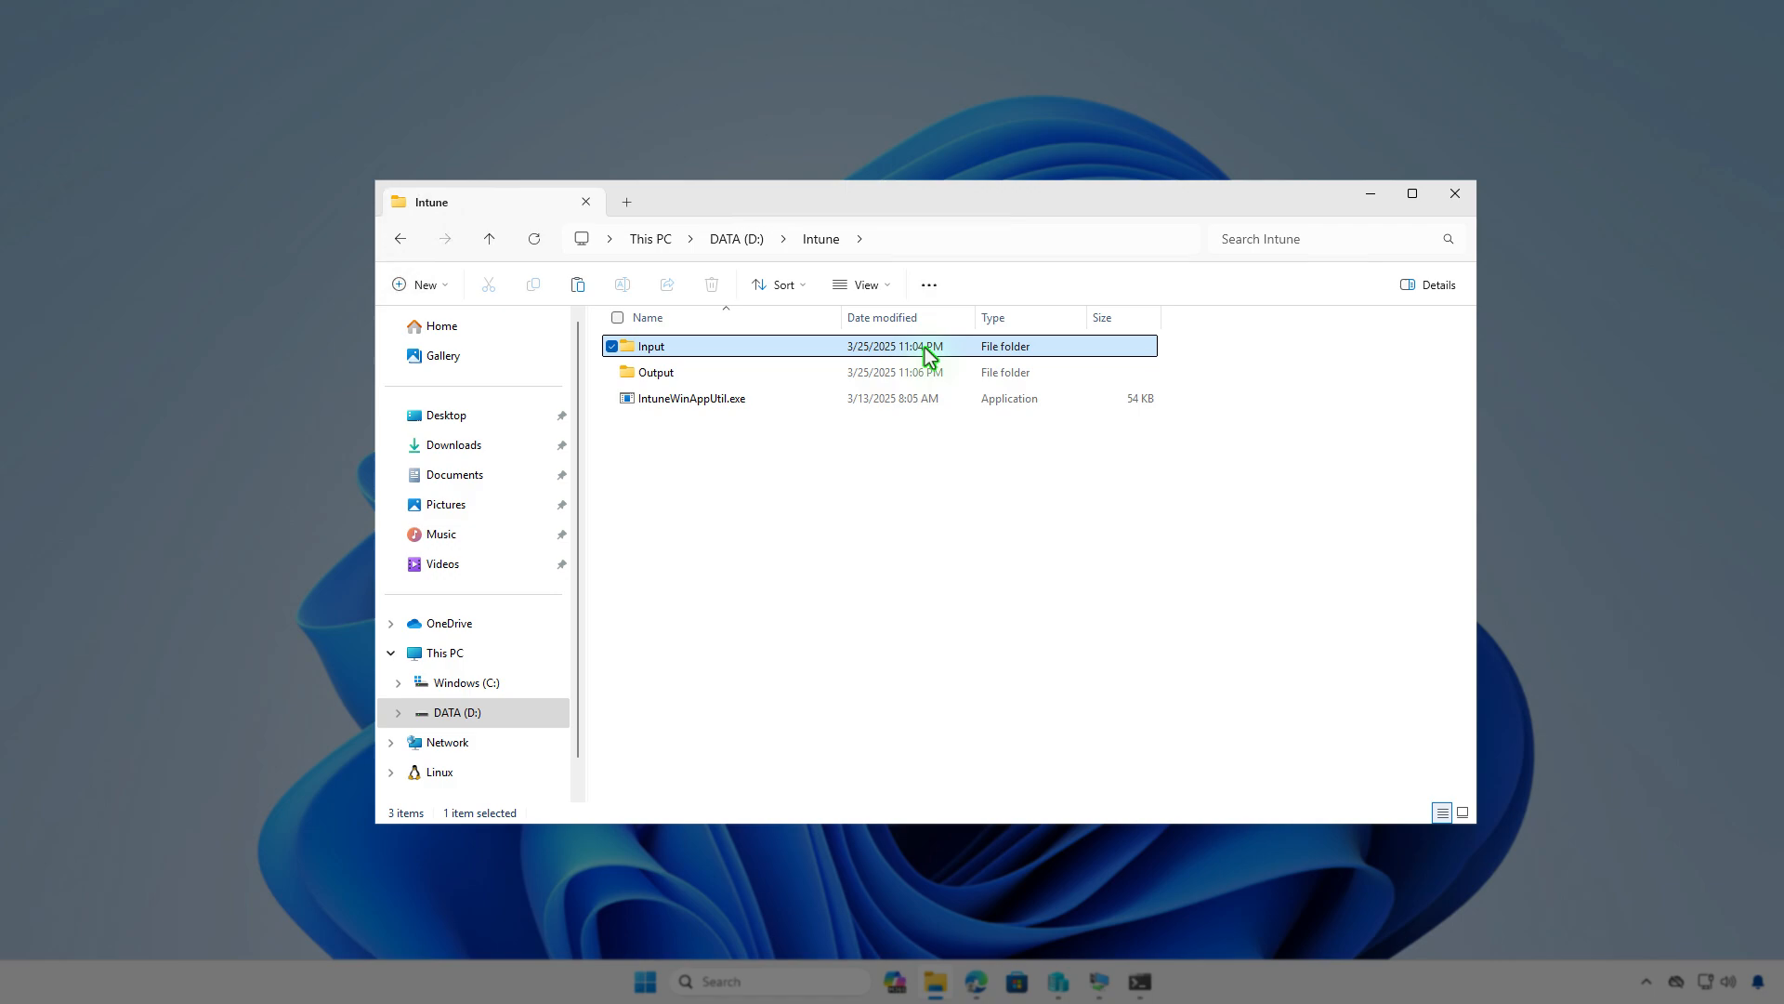
right_click(877, 420)
left_click(905, 442)
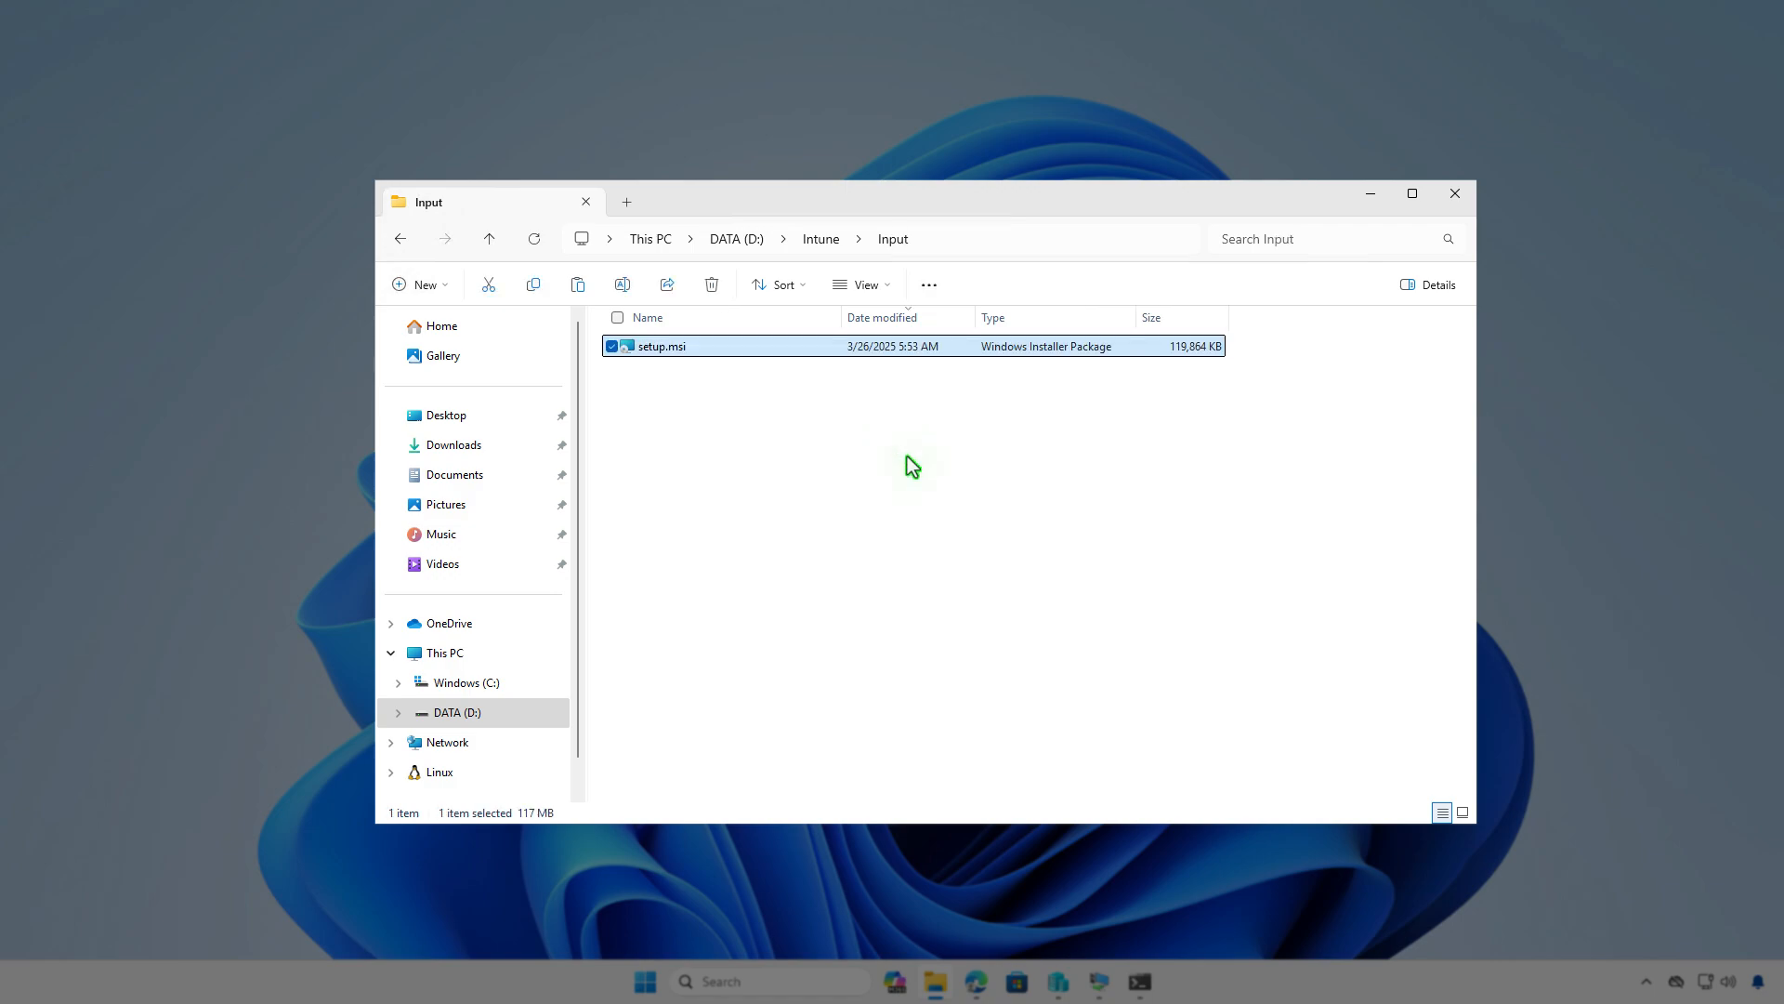
left_click(821, 240)
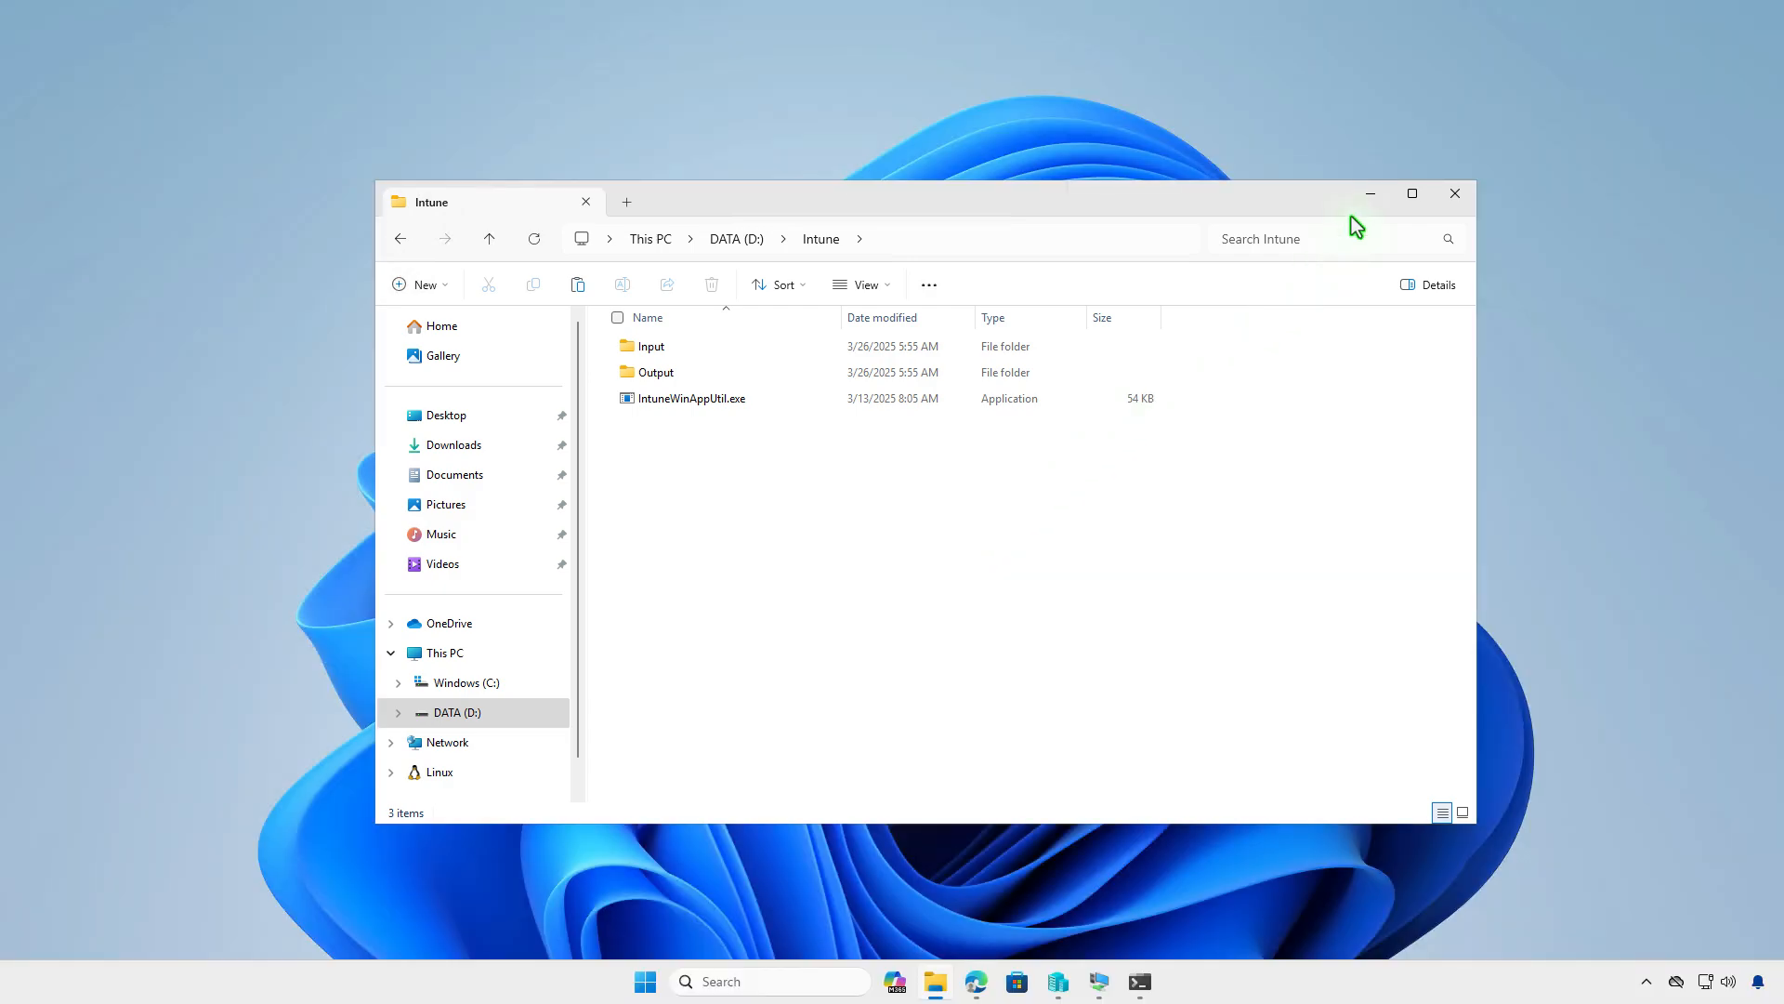
left_click(1368, 195)
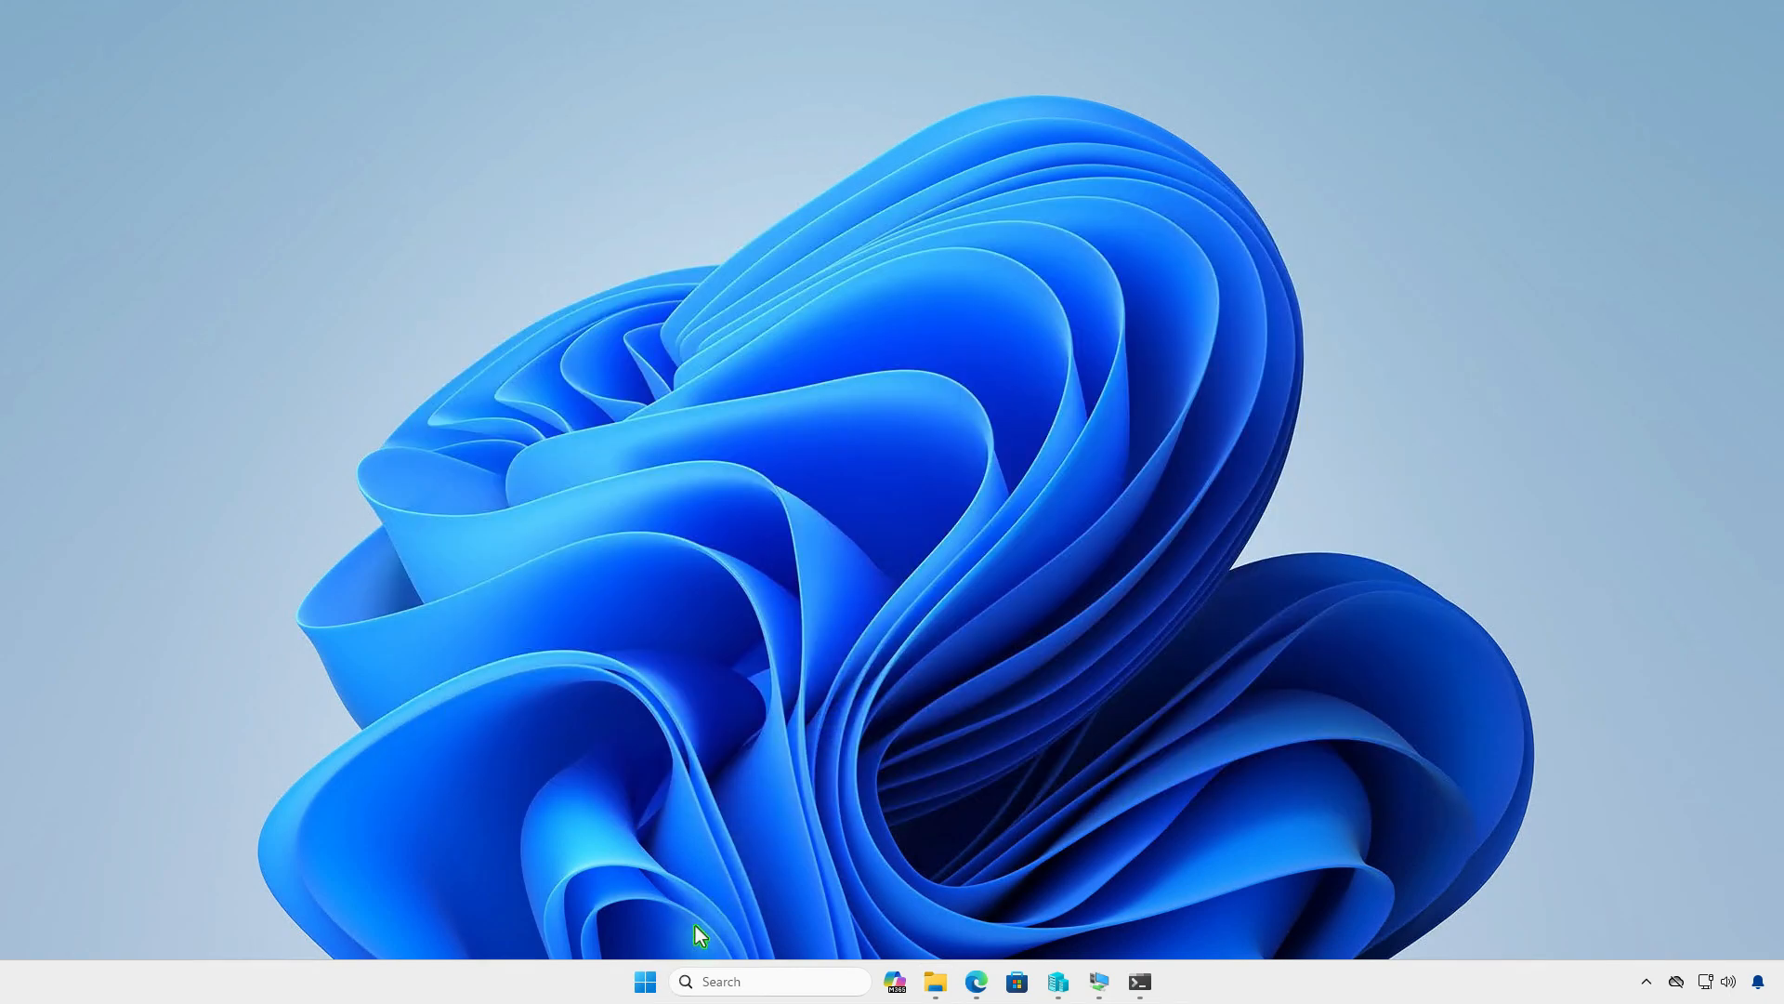
Open Windows Terminal as administrator and change the working directory to D:\Intune
right_click(654, 981)
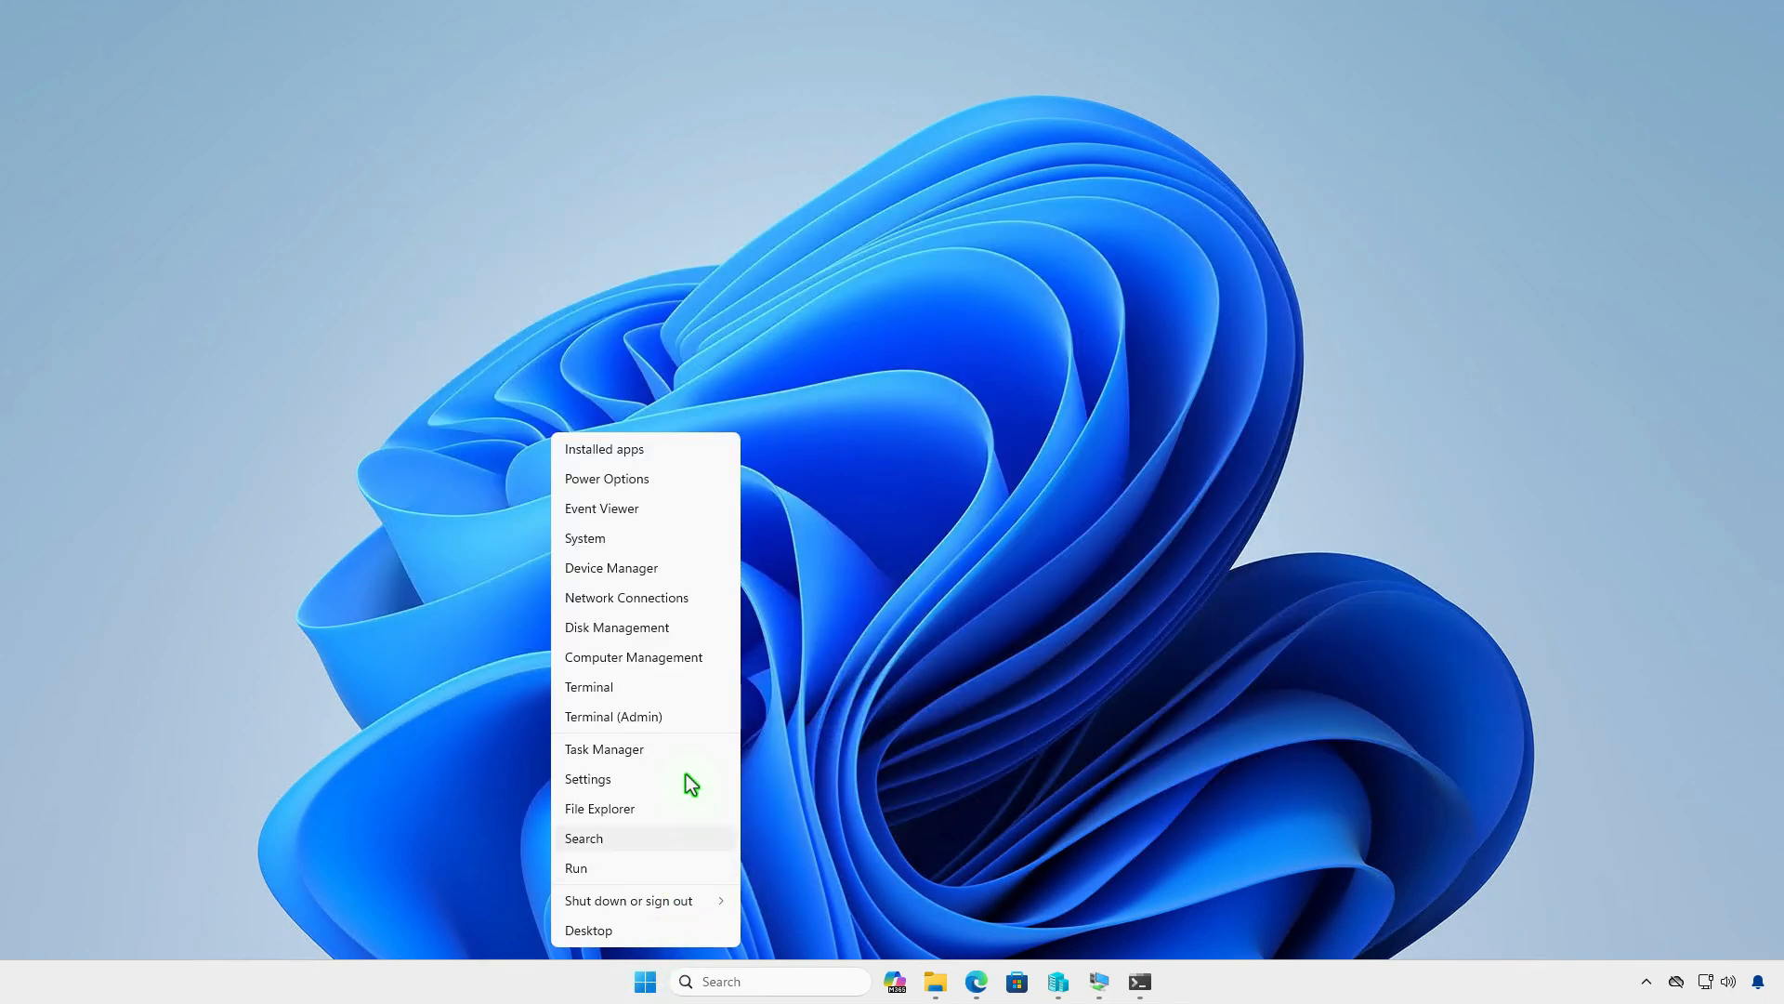
left_click(692, 723)
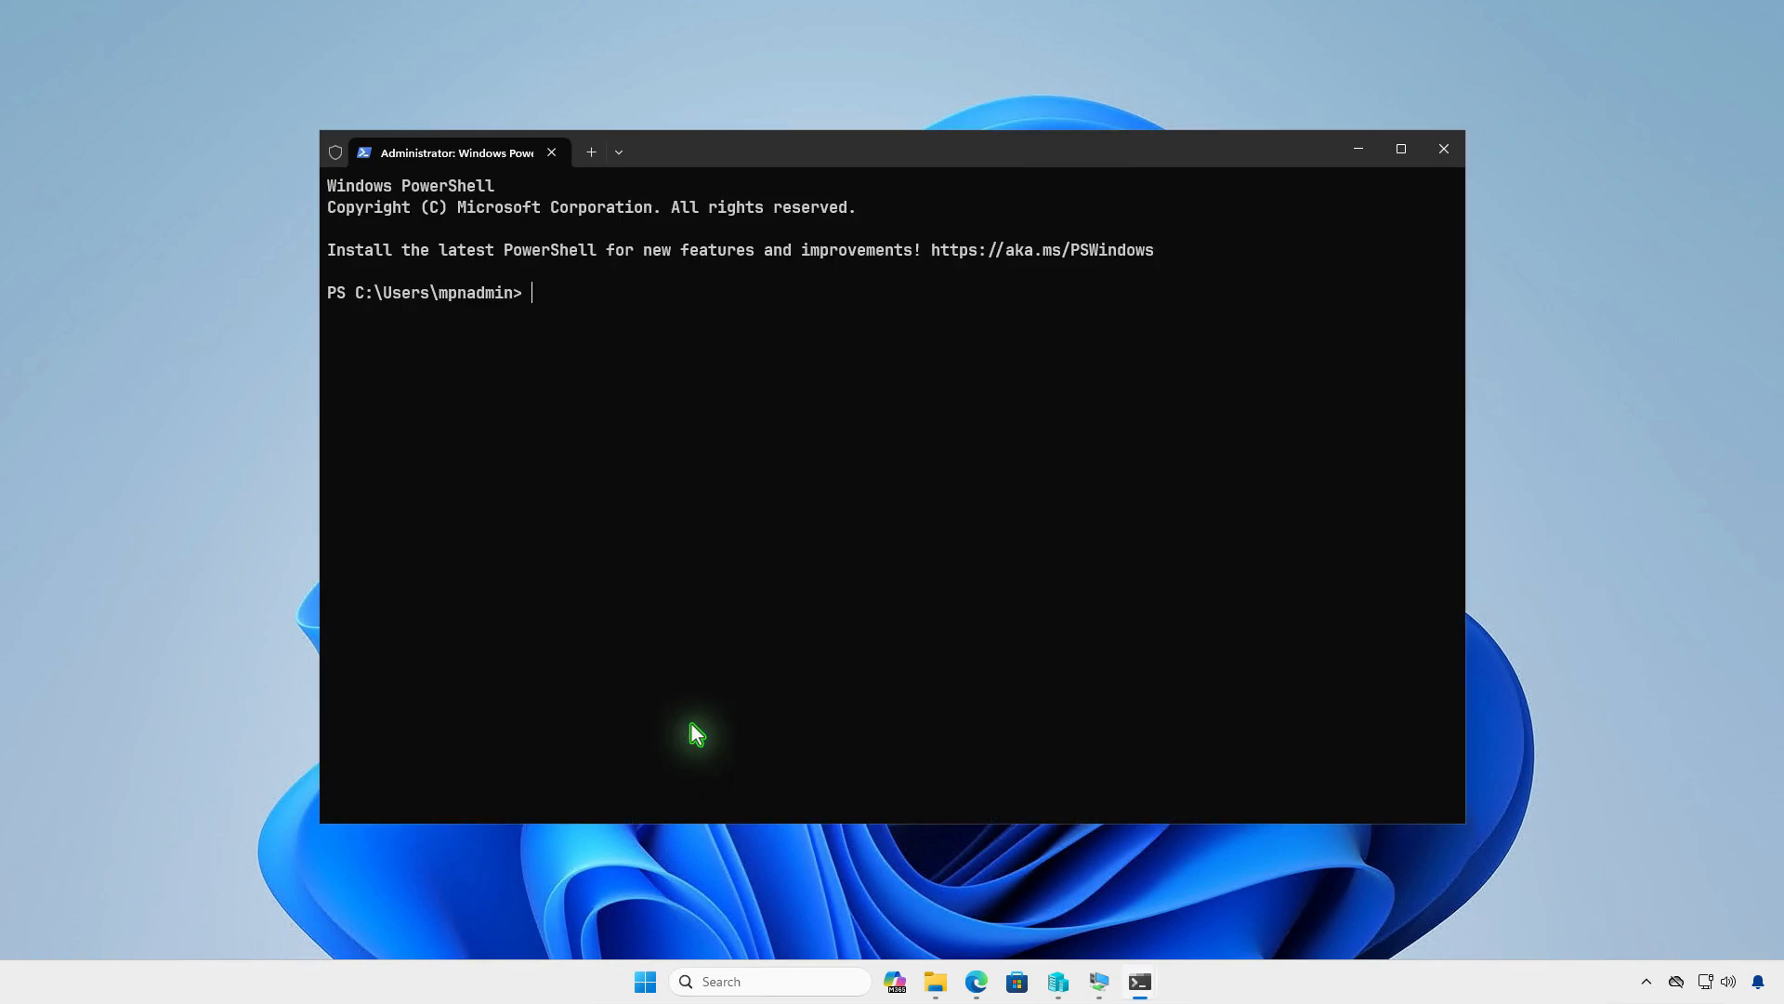
type("cd D")
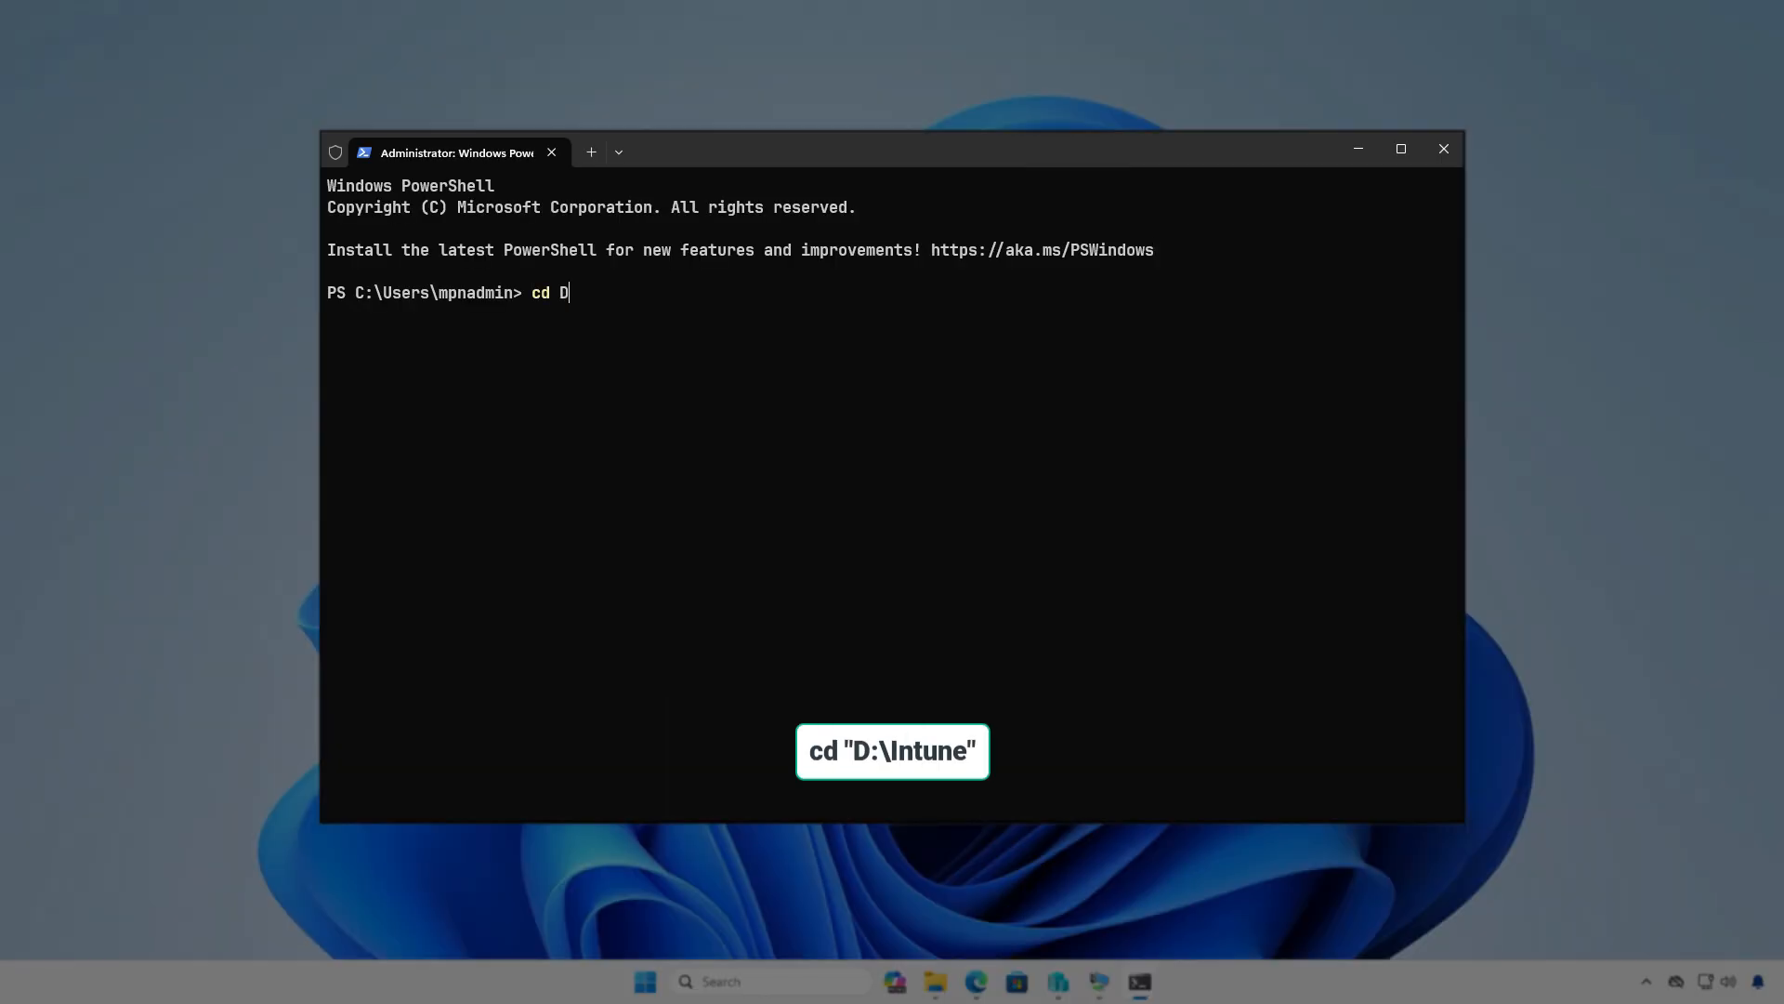
type(":\\In")
key("Tab")
key("Return")
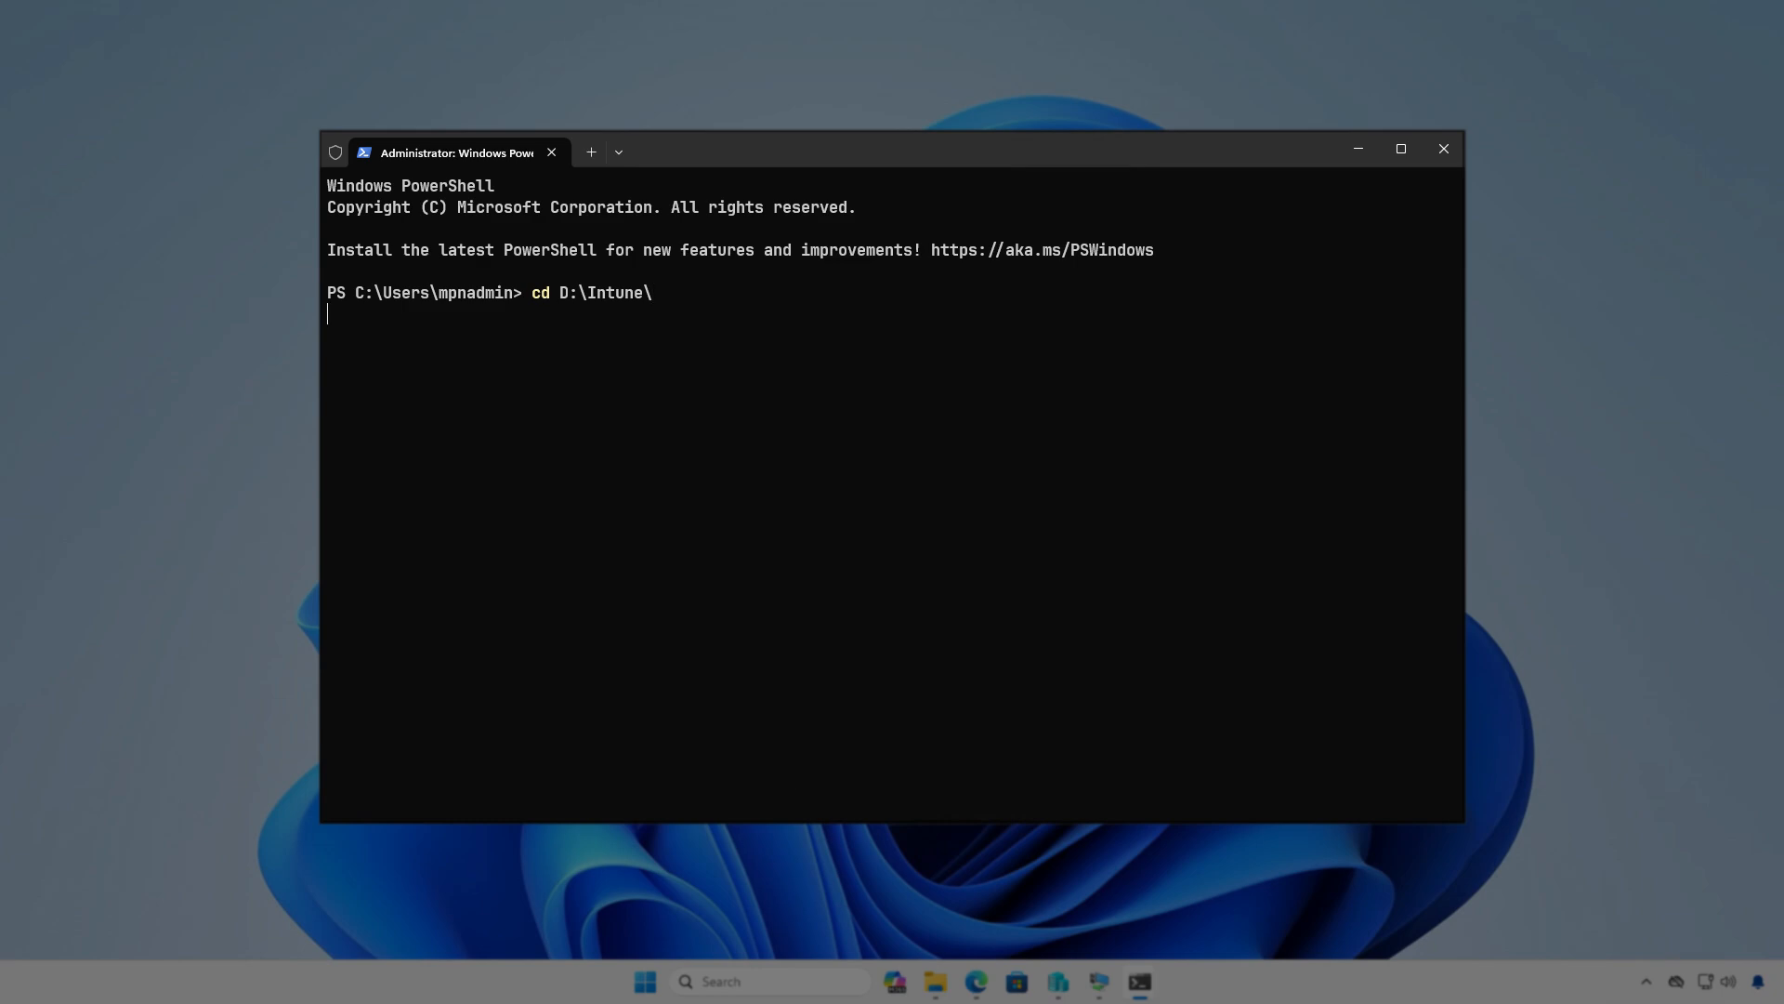
key("Return")
Run .\IntuneWinAppUtil.exe and specify "D:\Intune\Input" as the source folder
type("inAppUt")
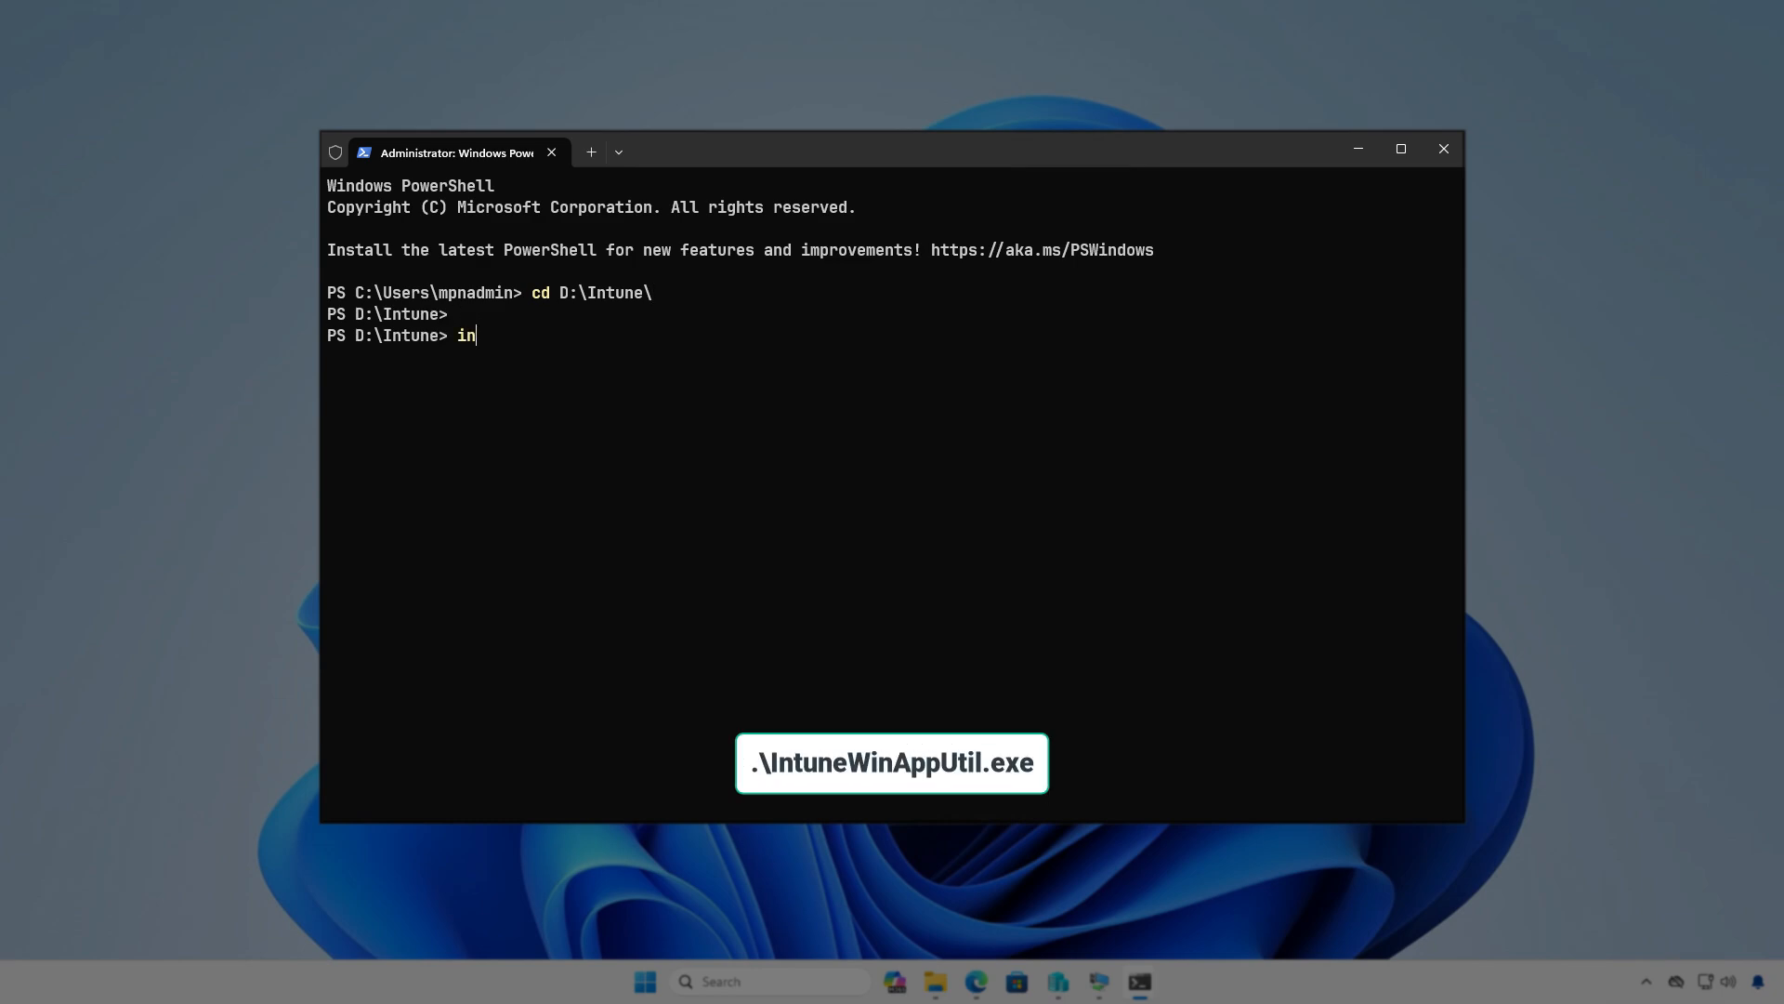
key("Tab")
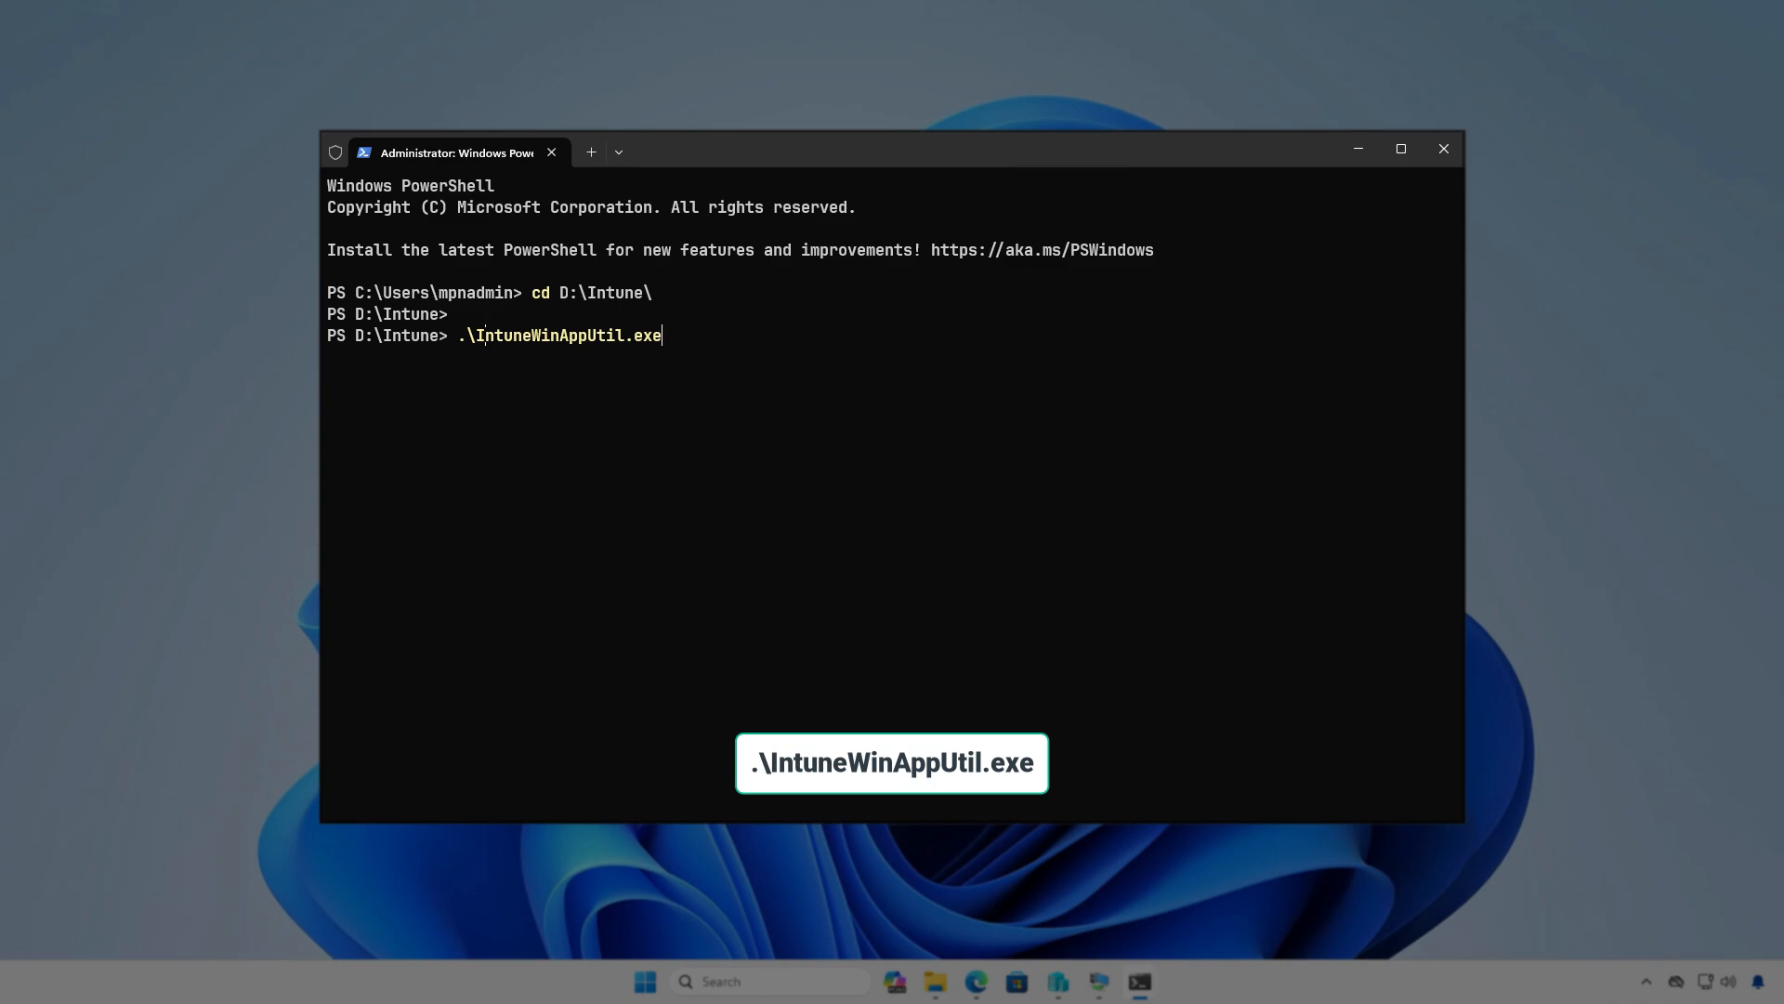
key("Return")
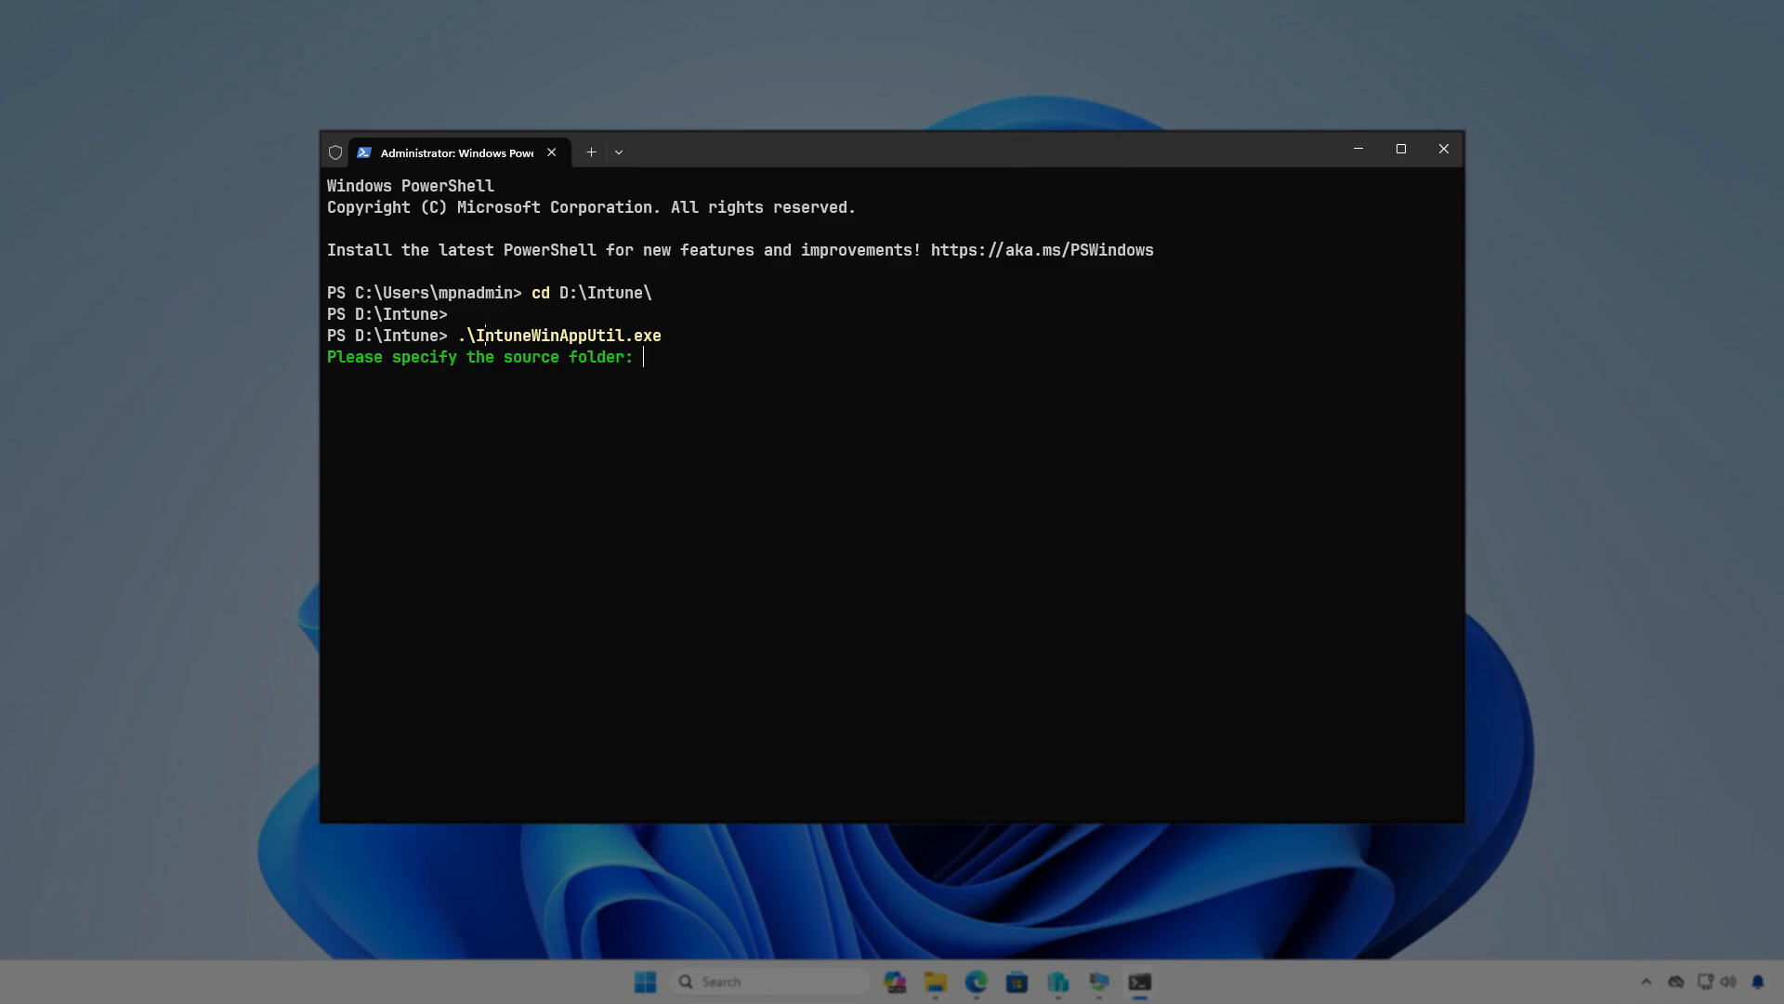
type("\"D:\\")
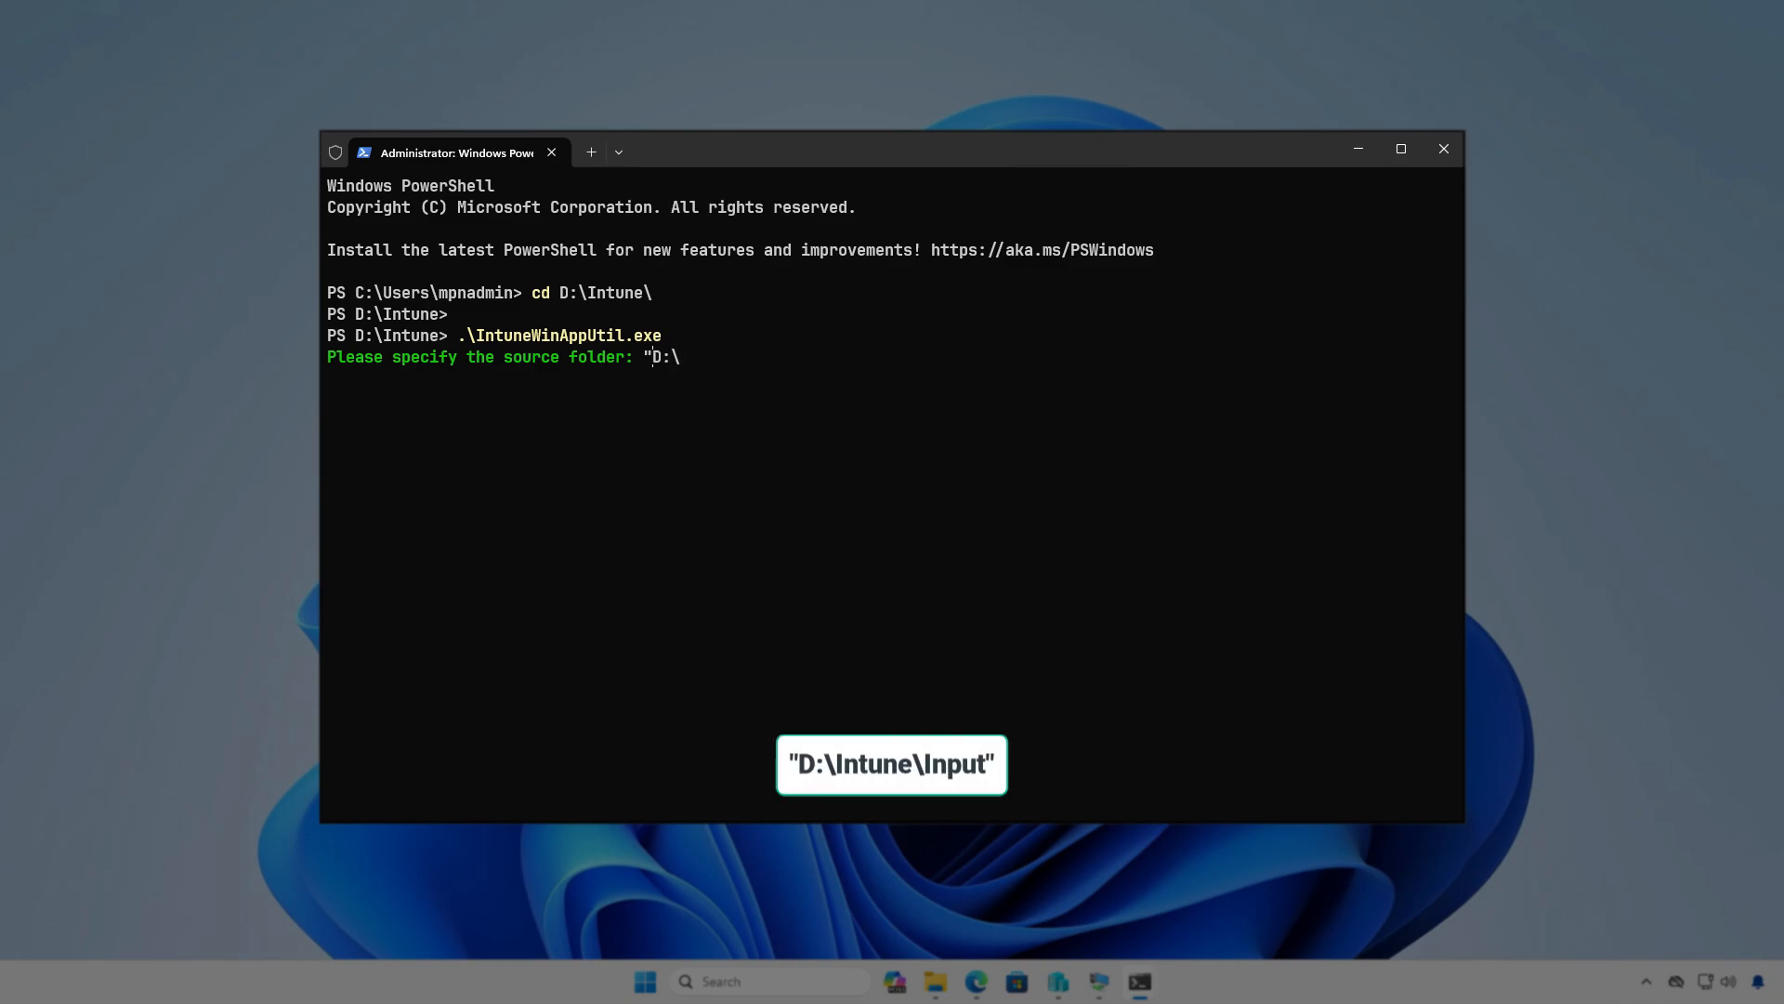
type("Intune\\")
type("Input\"")
key("Return")
Specify "D:\Intune\Input\setup.msi" as the setup file for the packaging tool
key("Up")
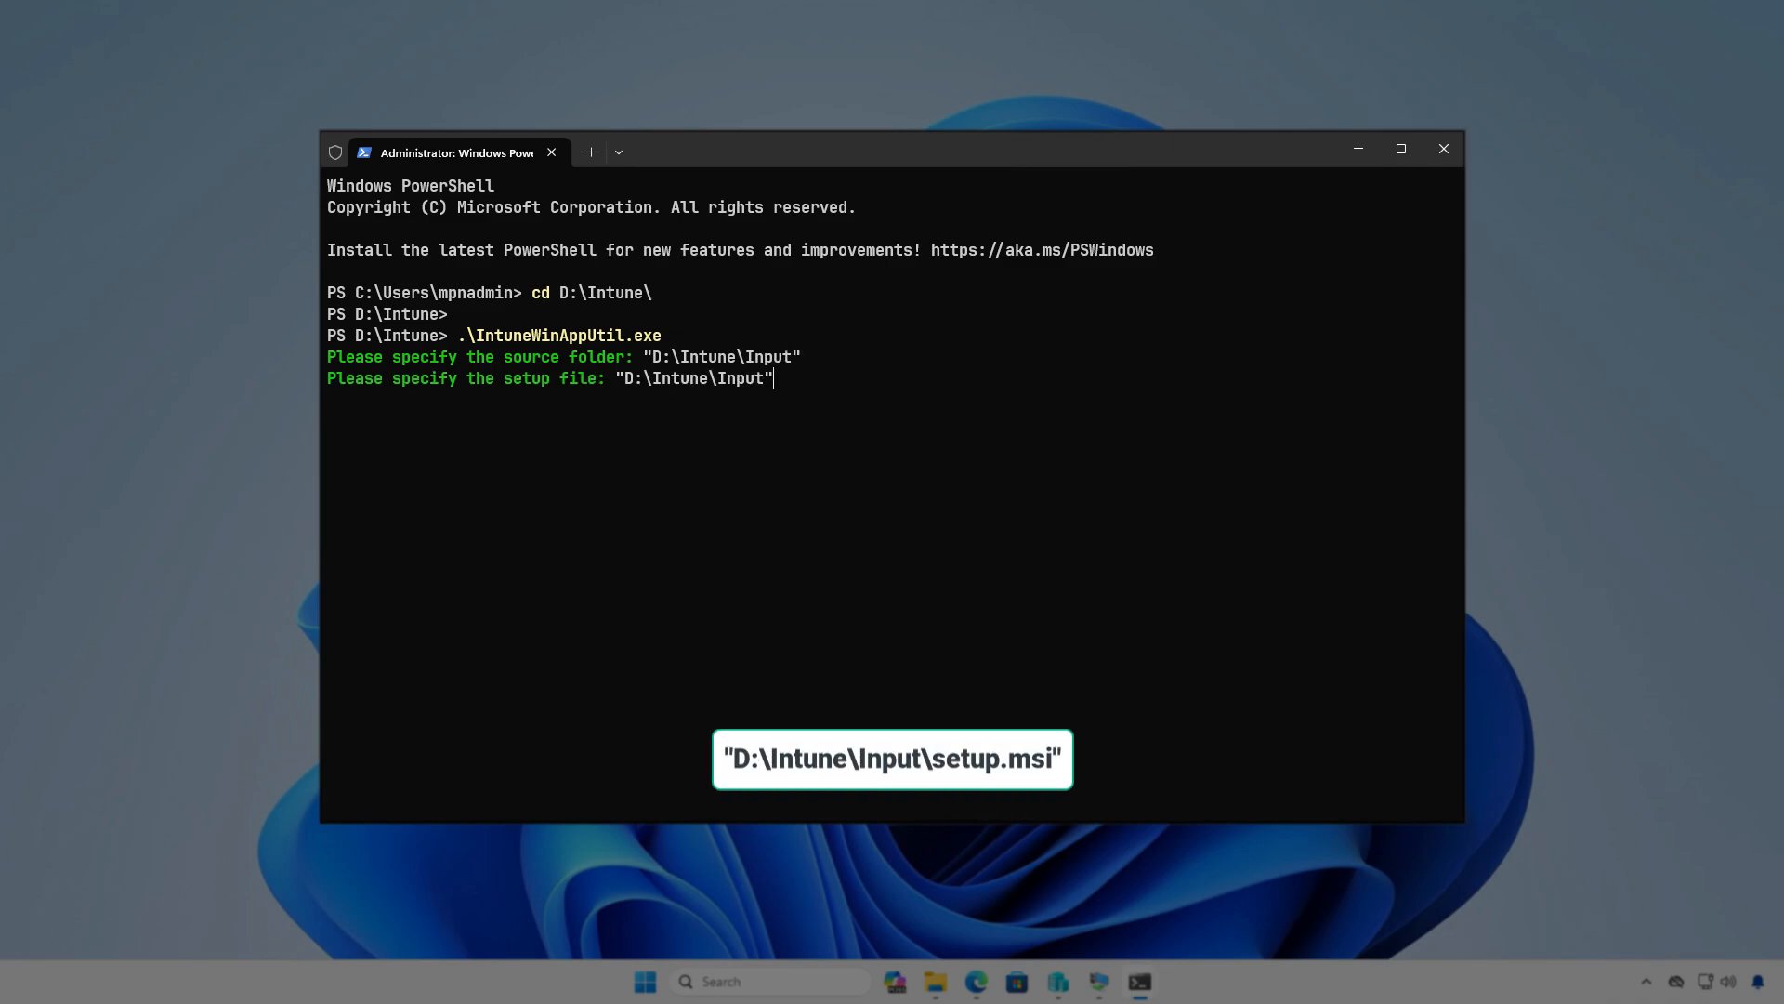
key("BackSpace")
type("\\setup.msi\"")
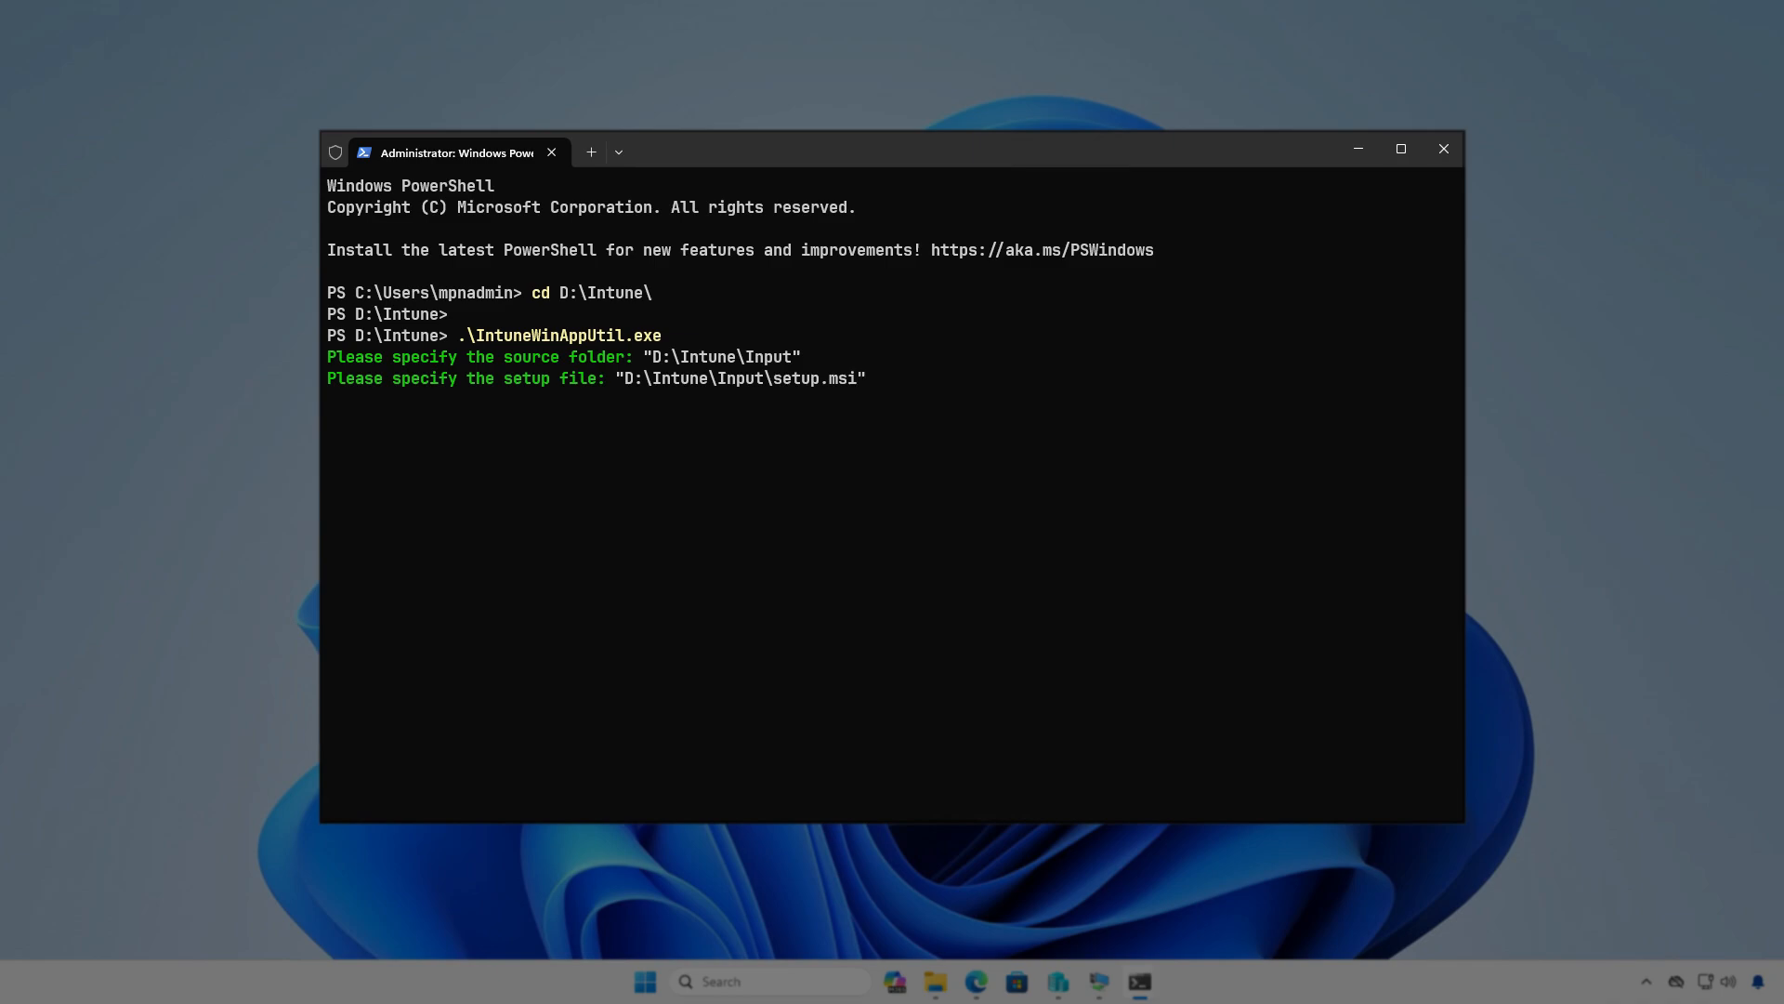
key("Return")
Set the output folder to "D:\Intune\Output" and decline specifying a catalog folder so the package is generated
type("\"D:")
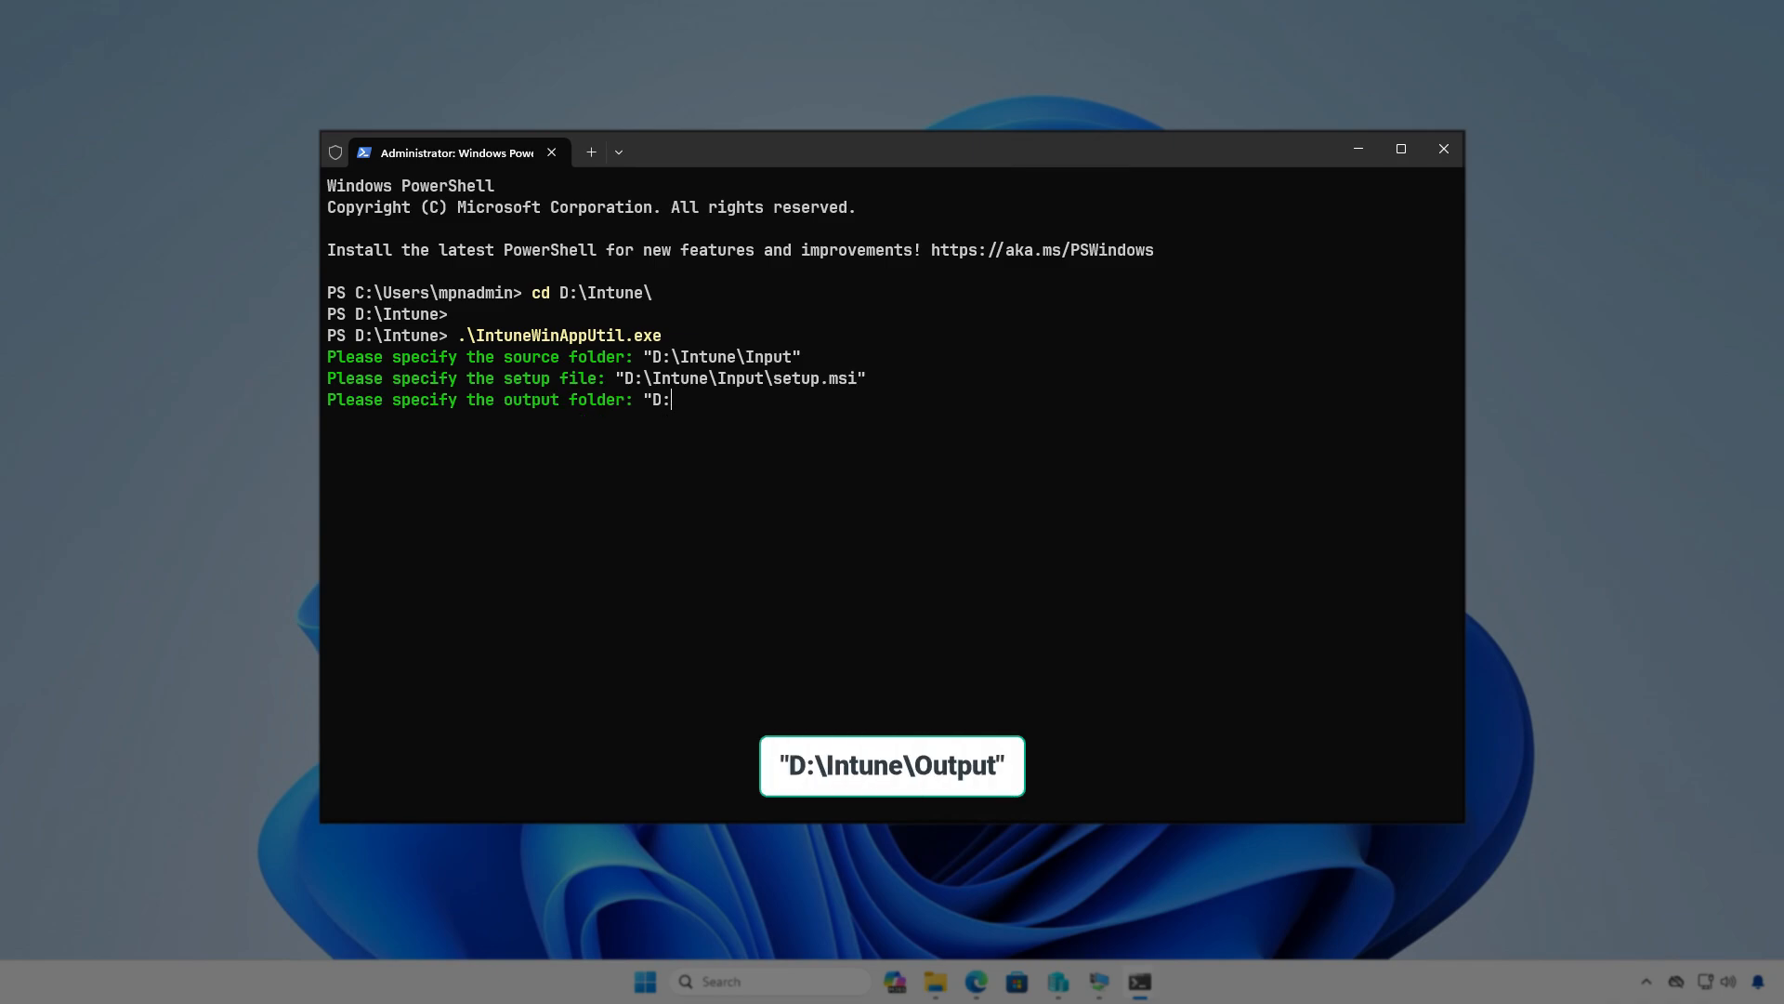
type("\\Intune\\Output\"")
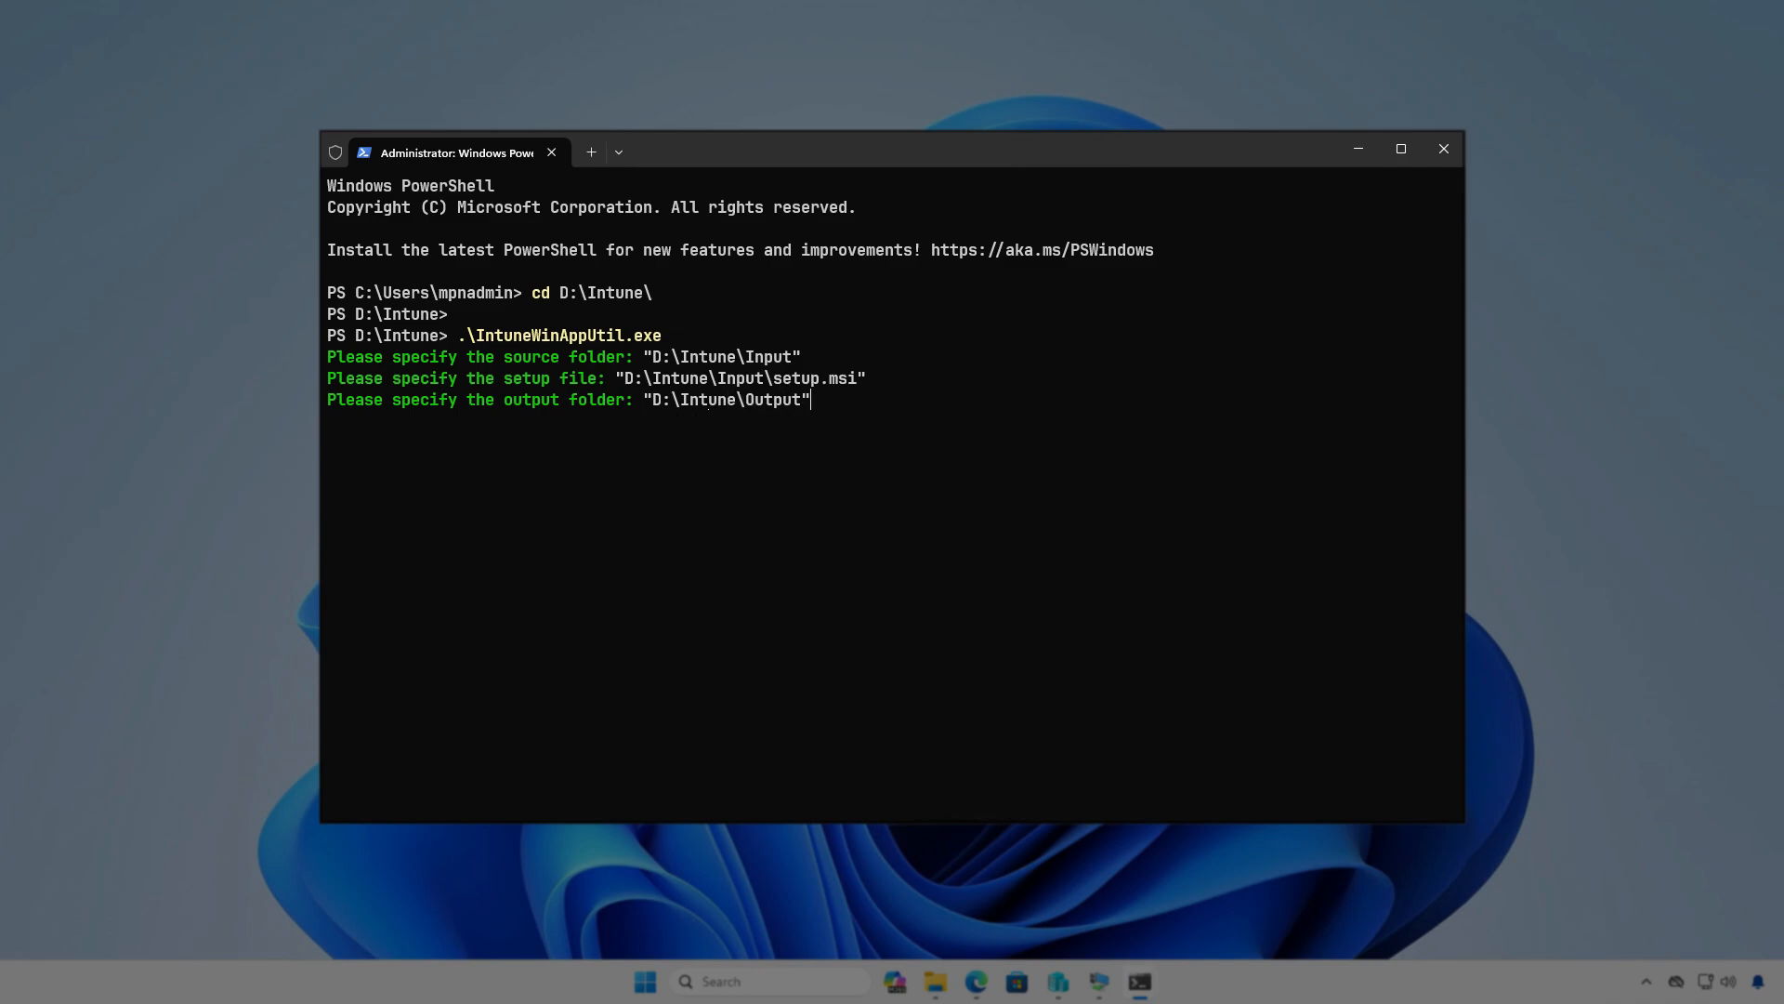
key("Return")
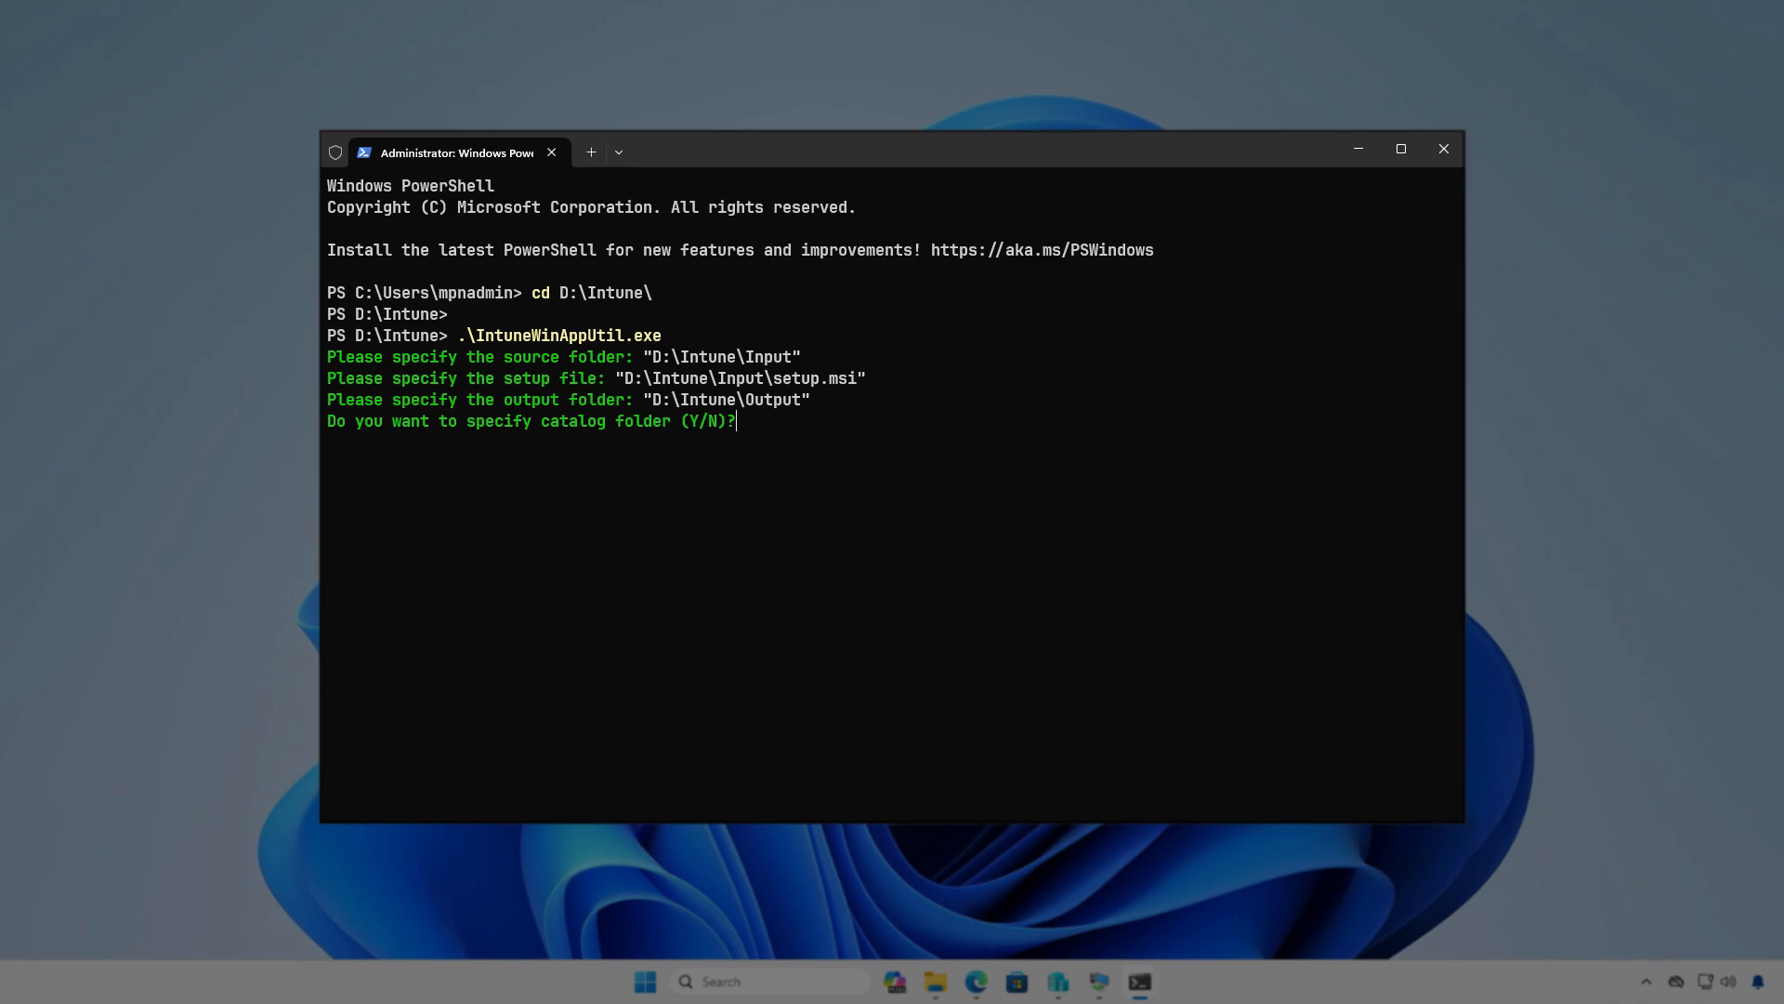
key("n")
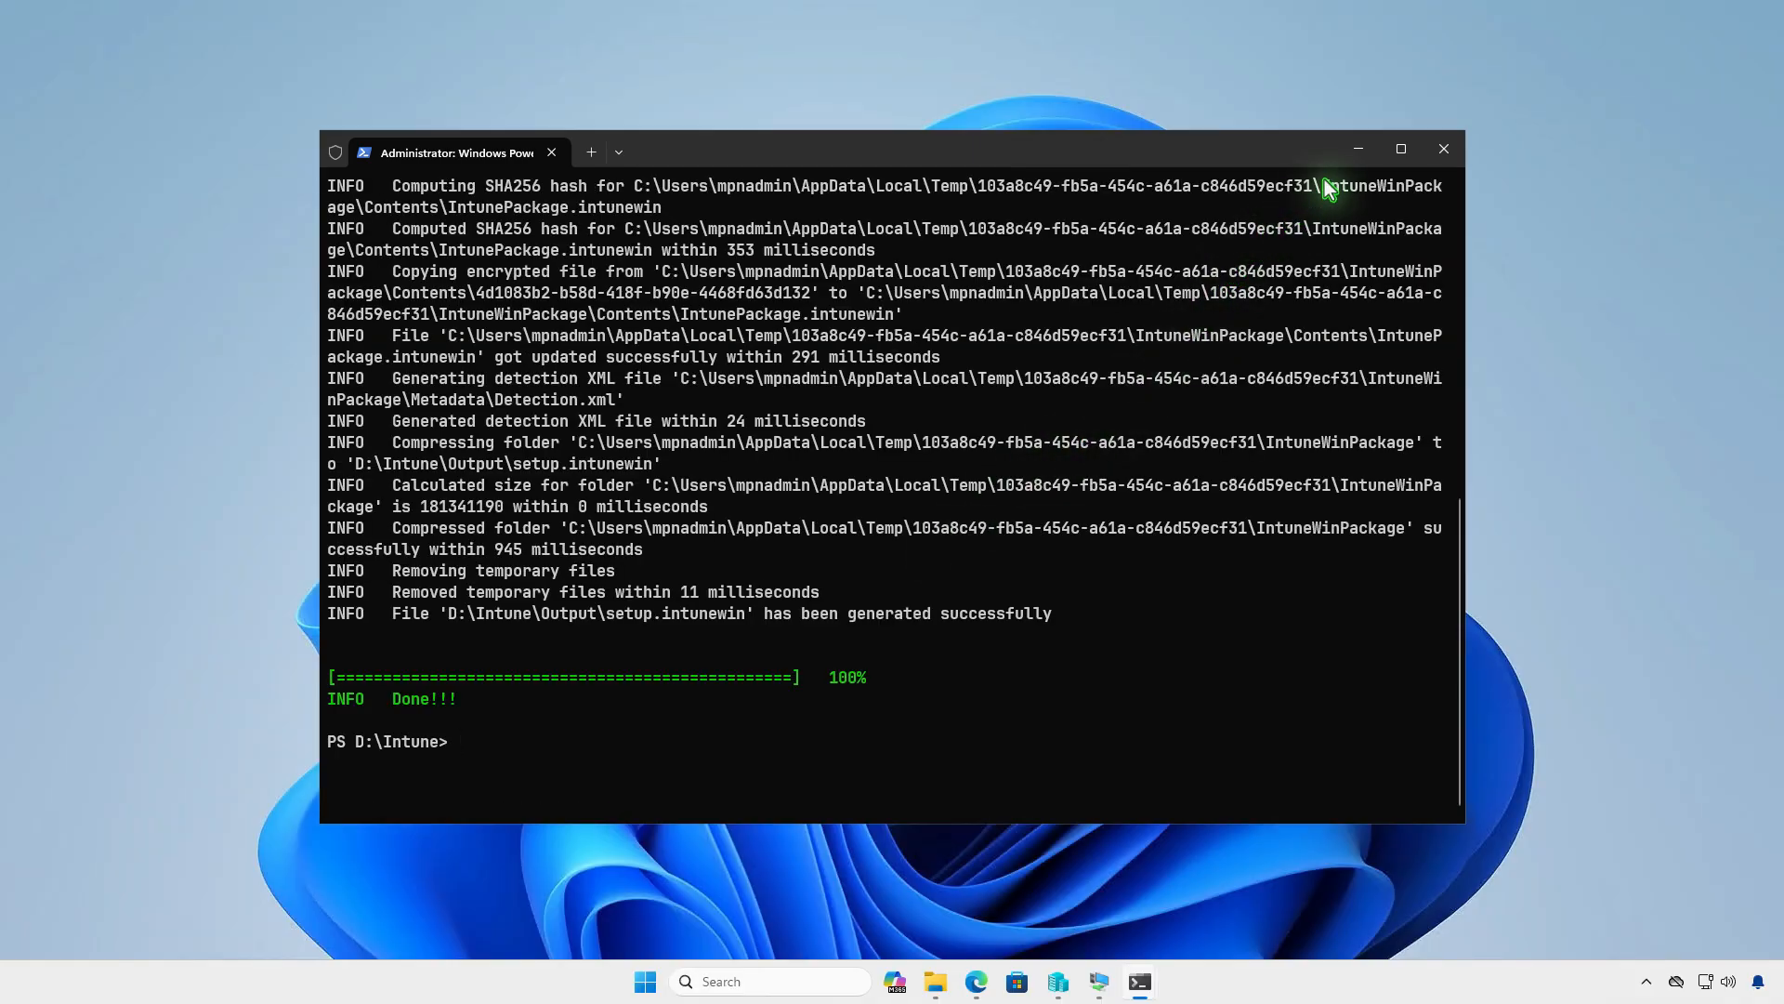
Minimize the terminal and check the generated package in D:\Intune\Output in File Explorer, minimizing that window too
left_click(1359, 150)
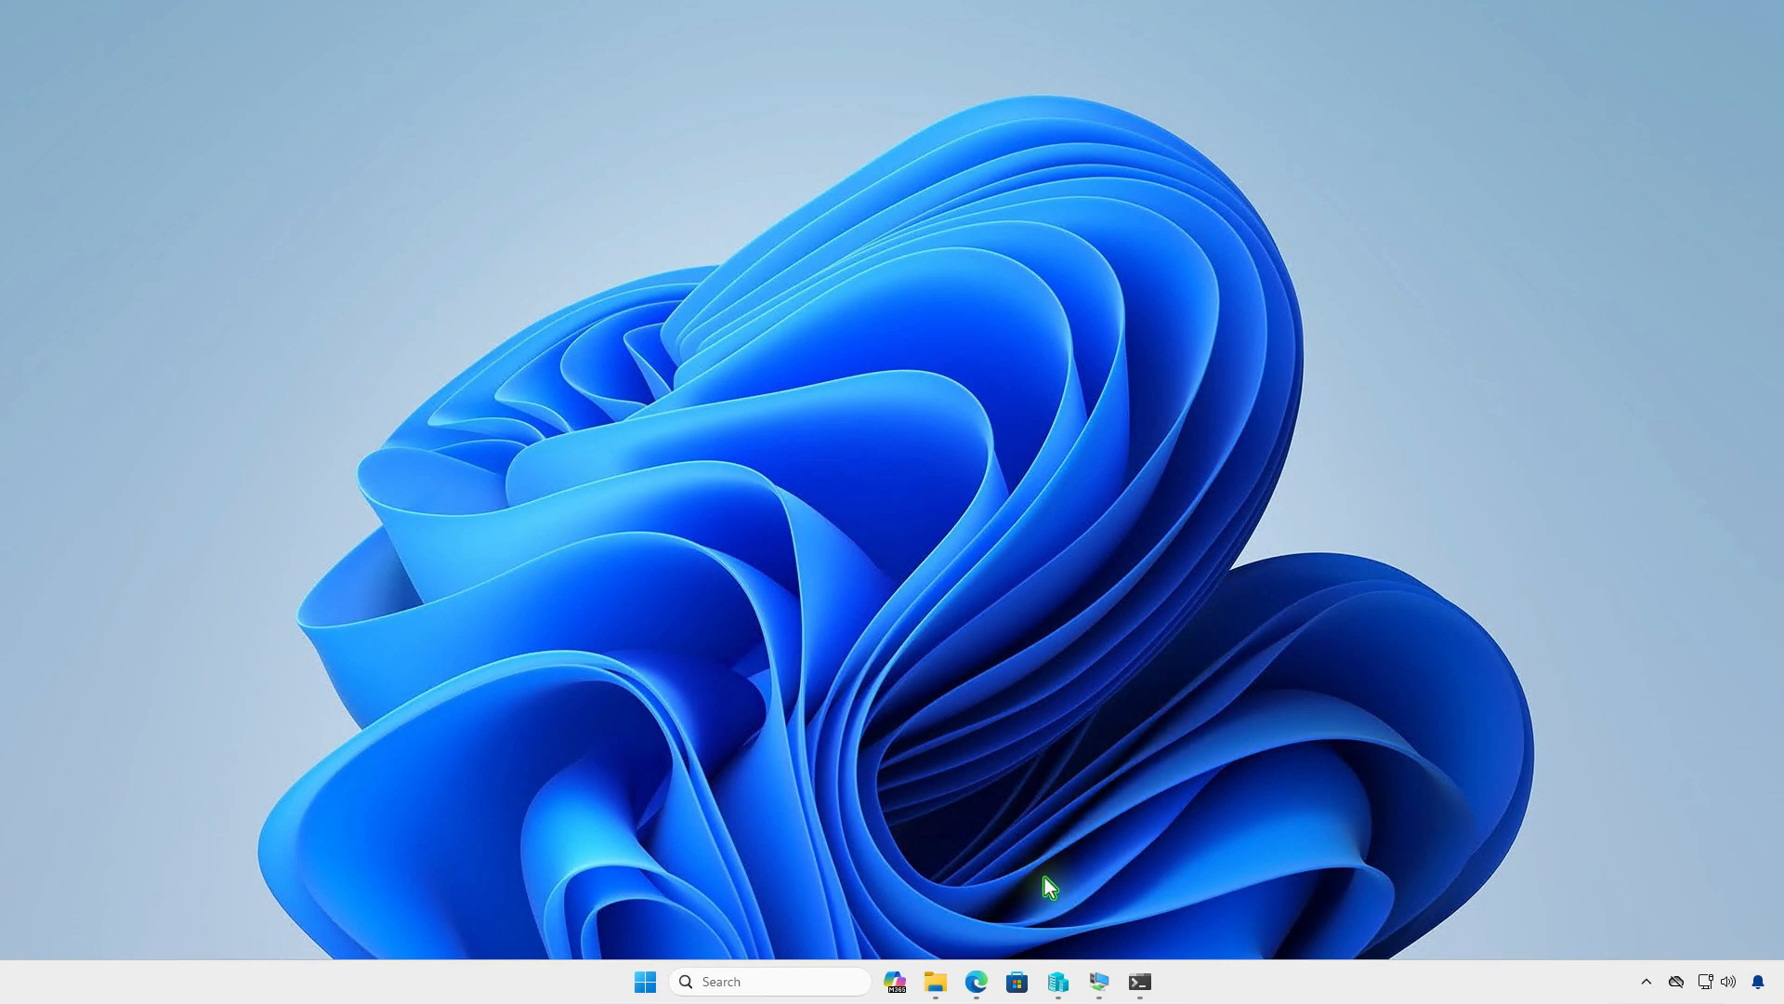
left_click(934, 982)
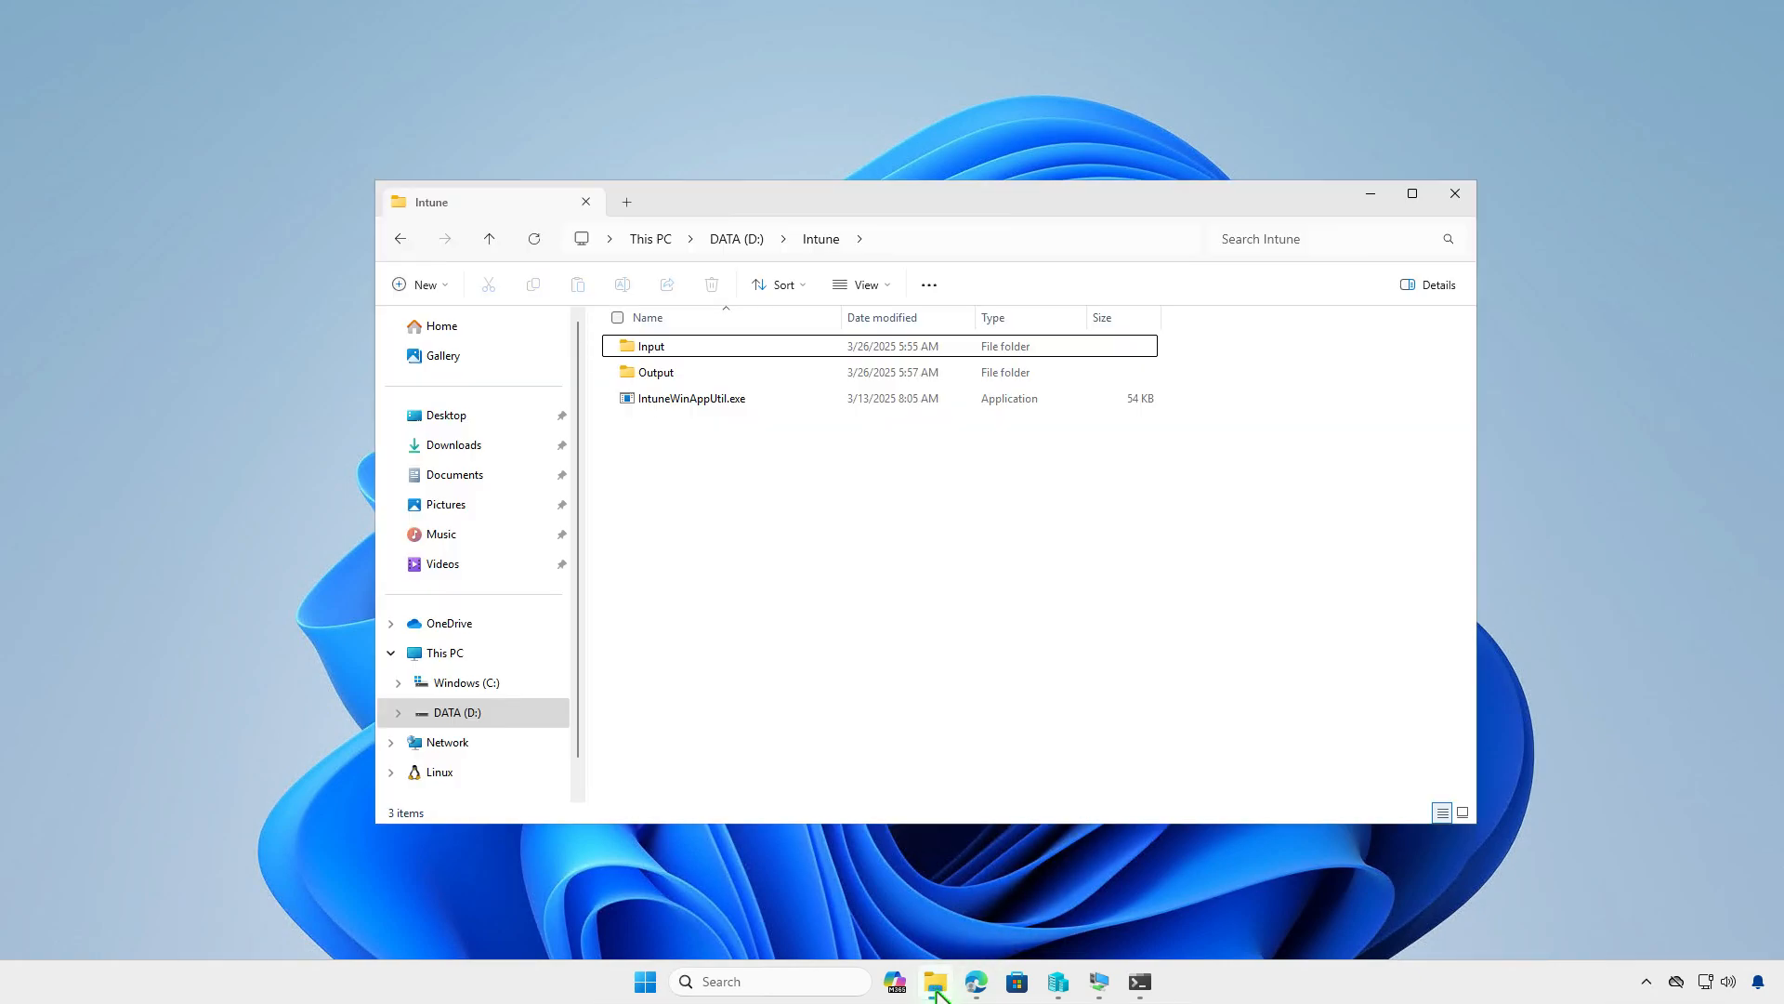
double_click(756, 374)
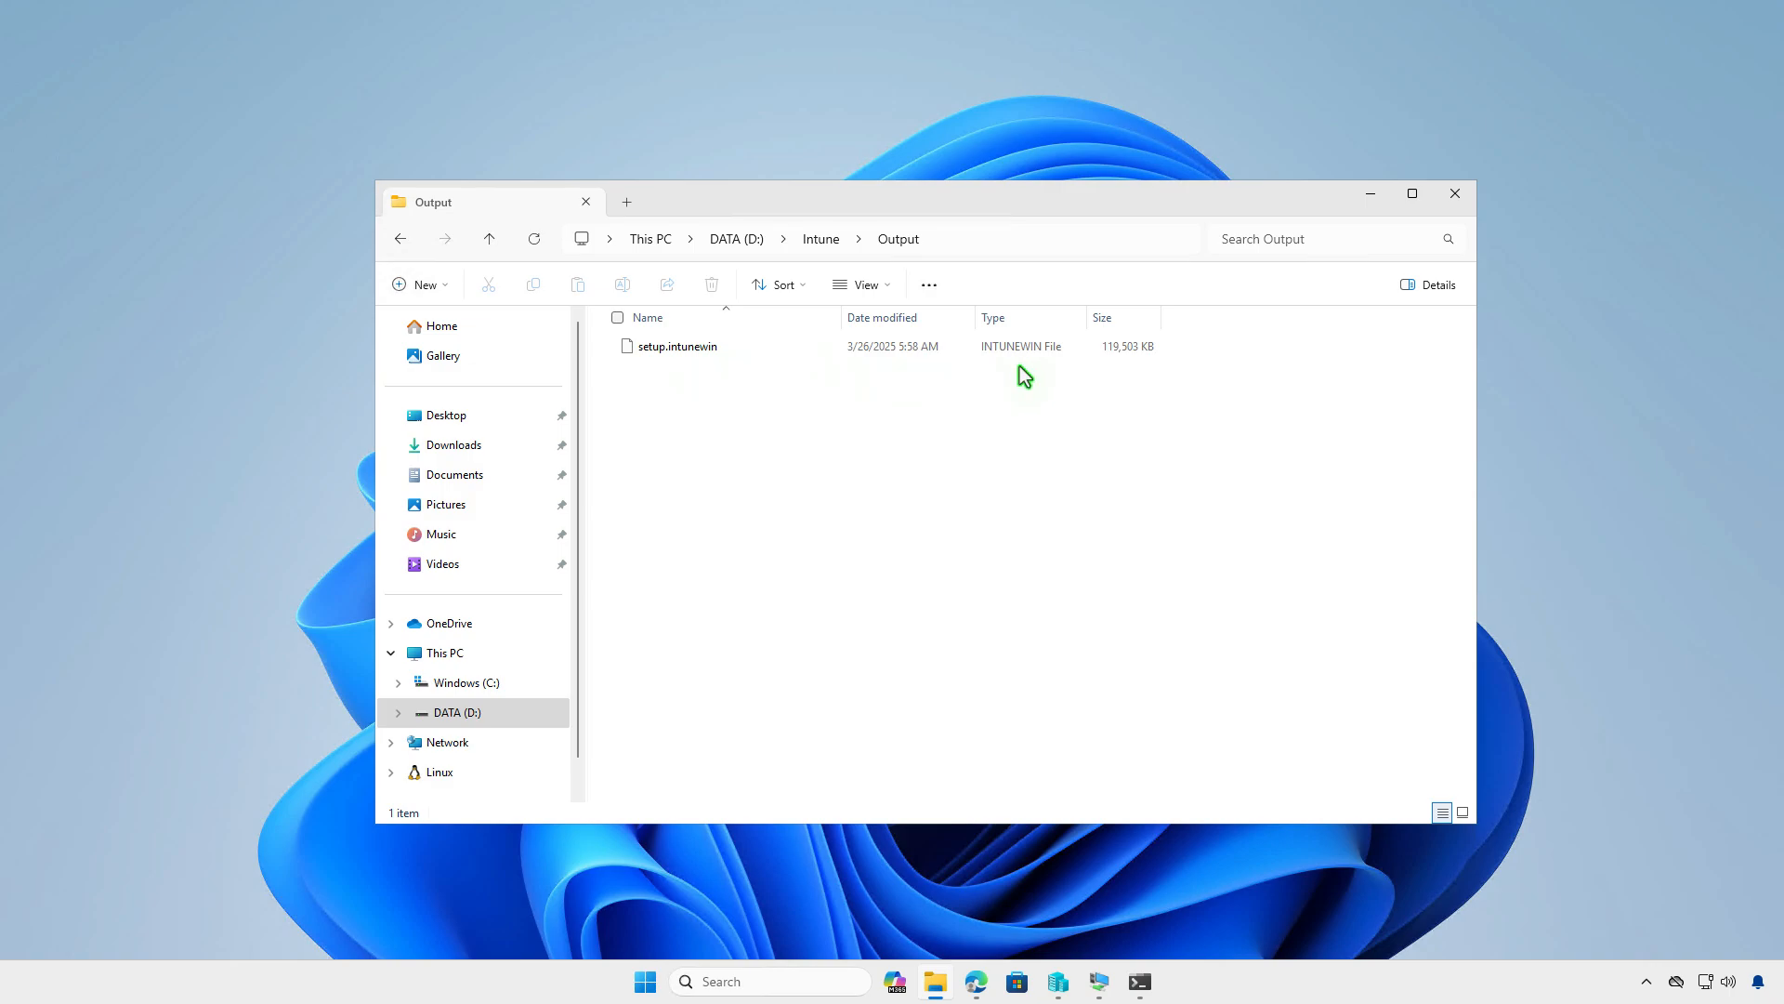
left_click(1369, 195)
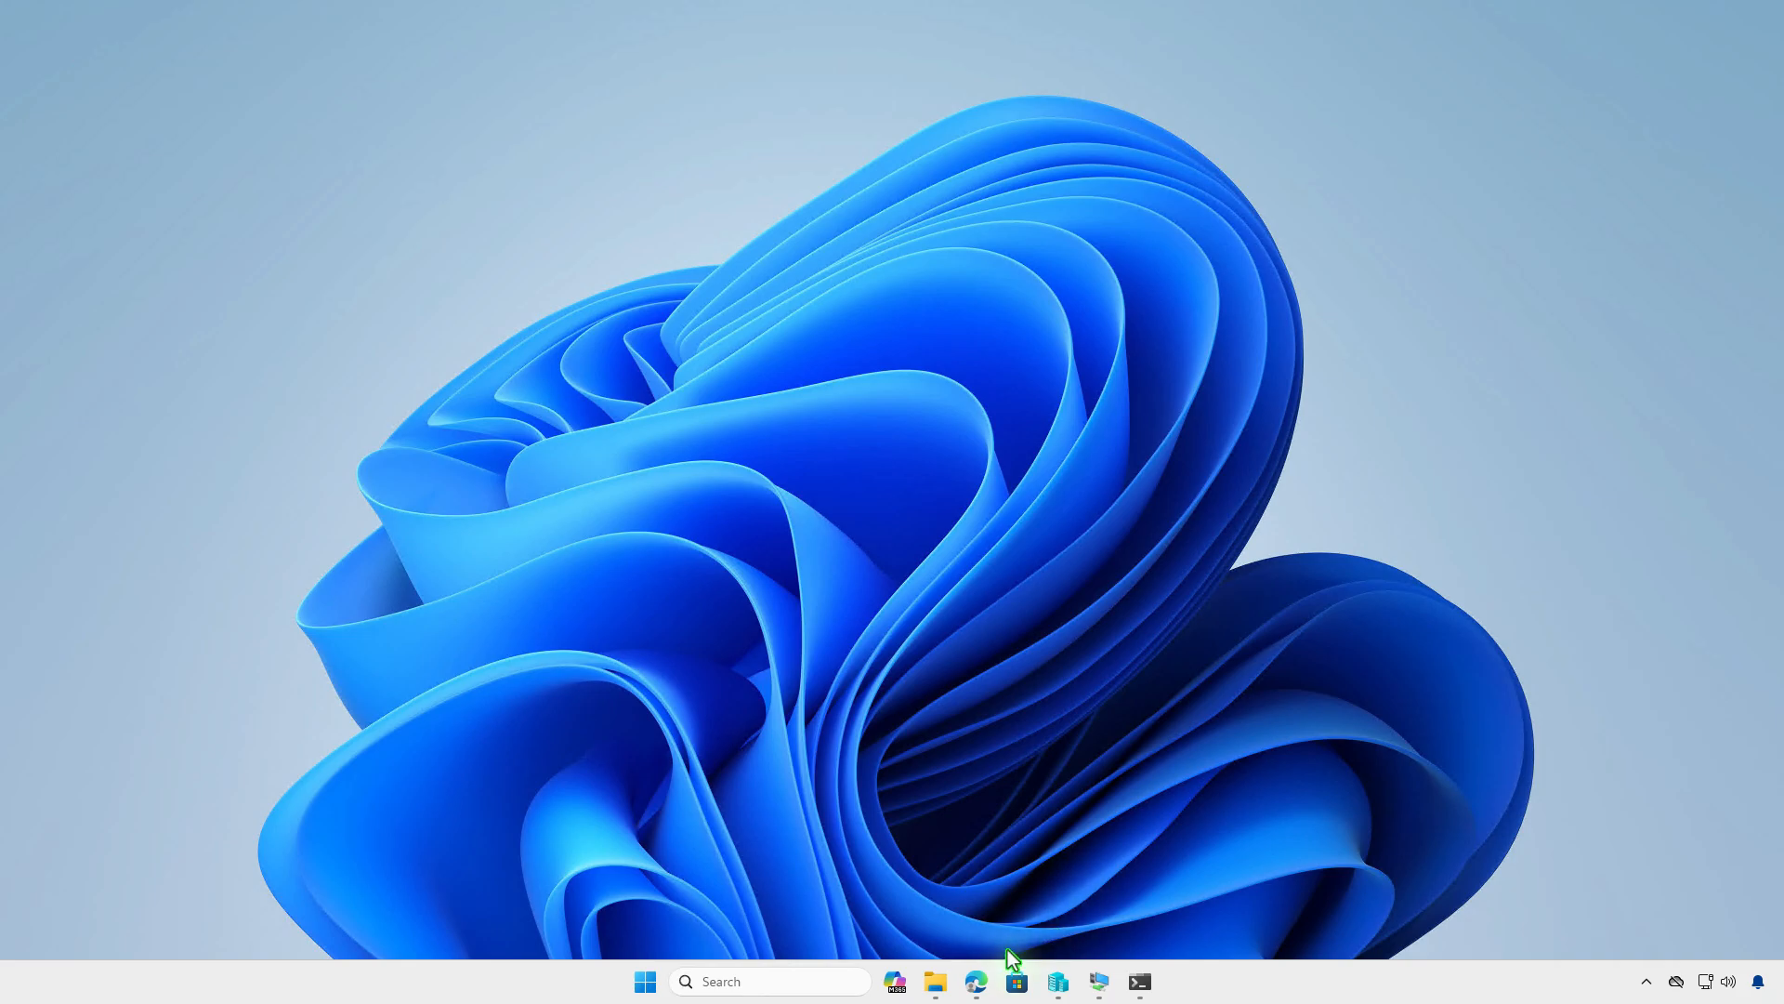
Switch to Microsoft Edge and open the Windows apps list in the Microsoft Intune admin center
left_click(975, 981)
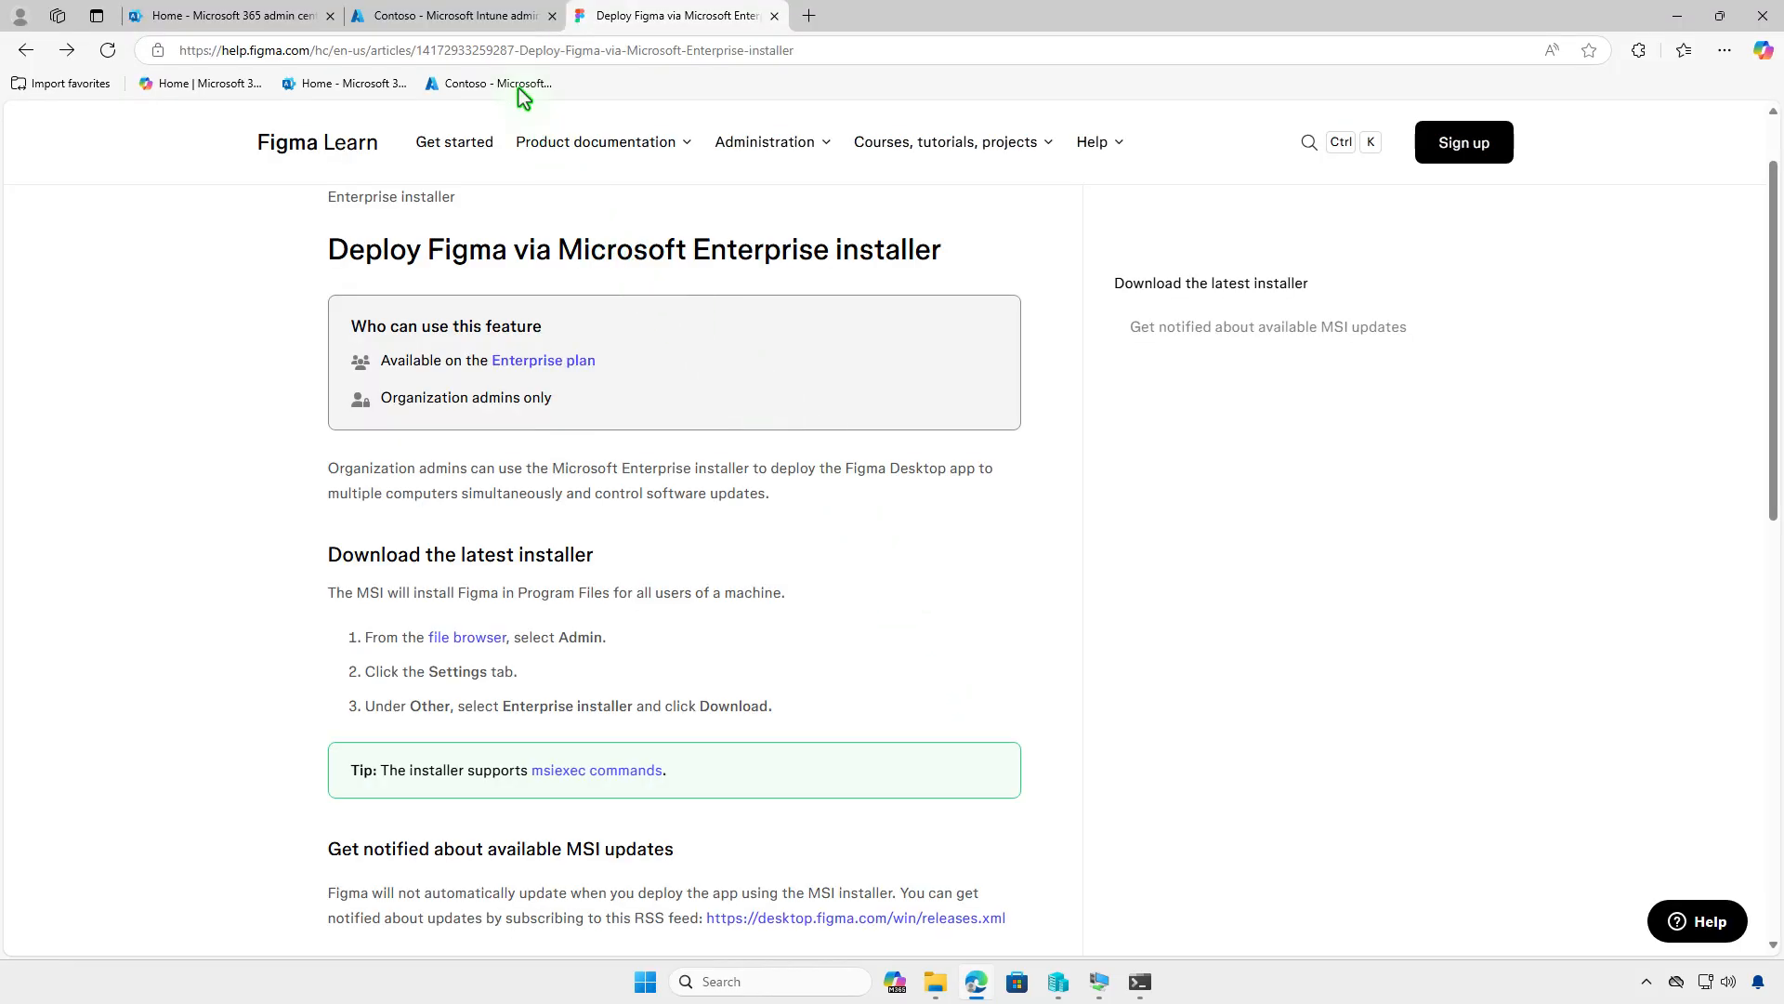
left_click(490, 23)
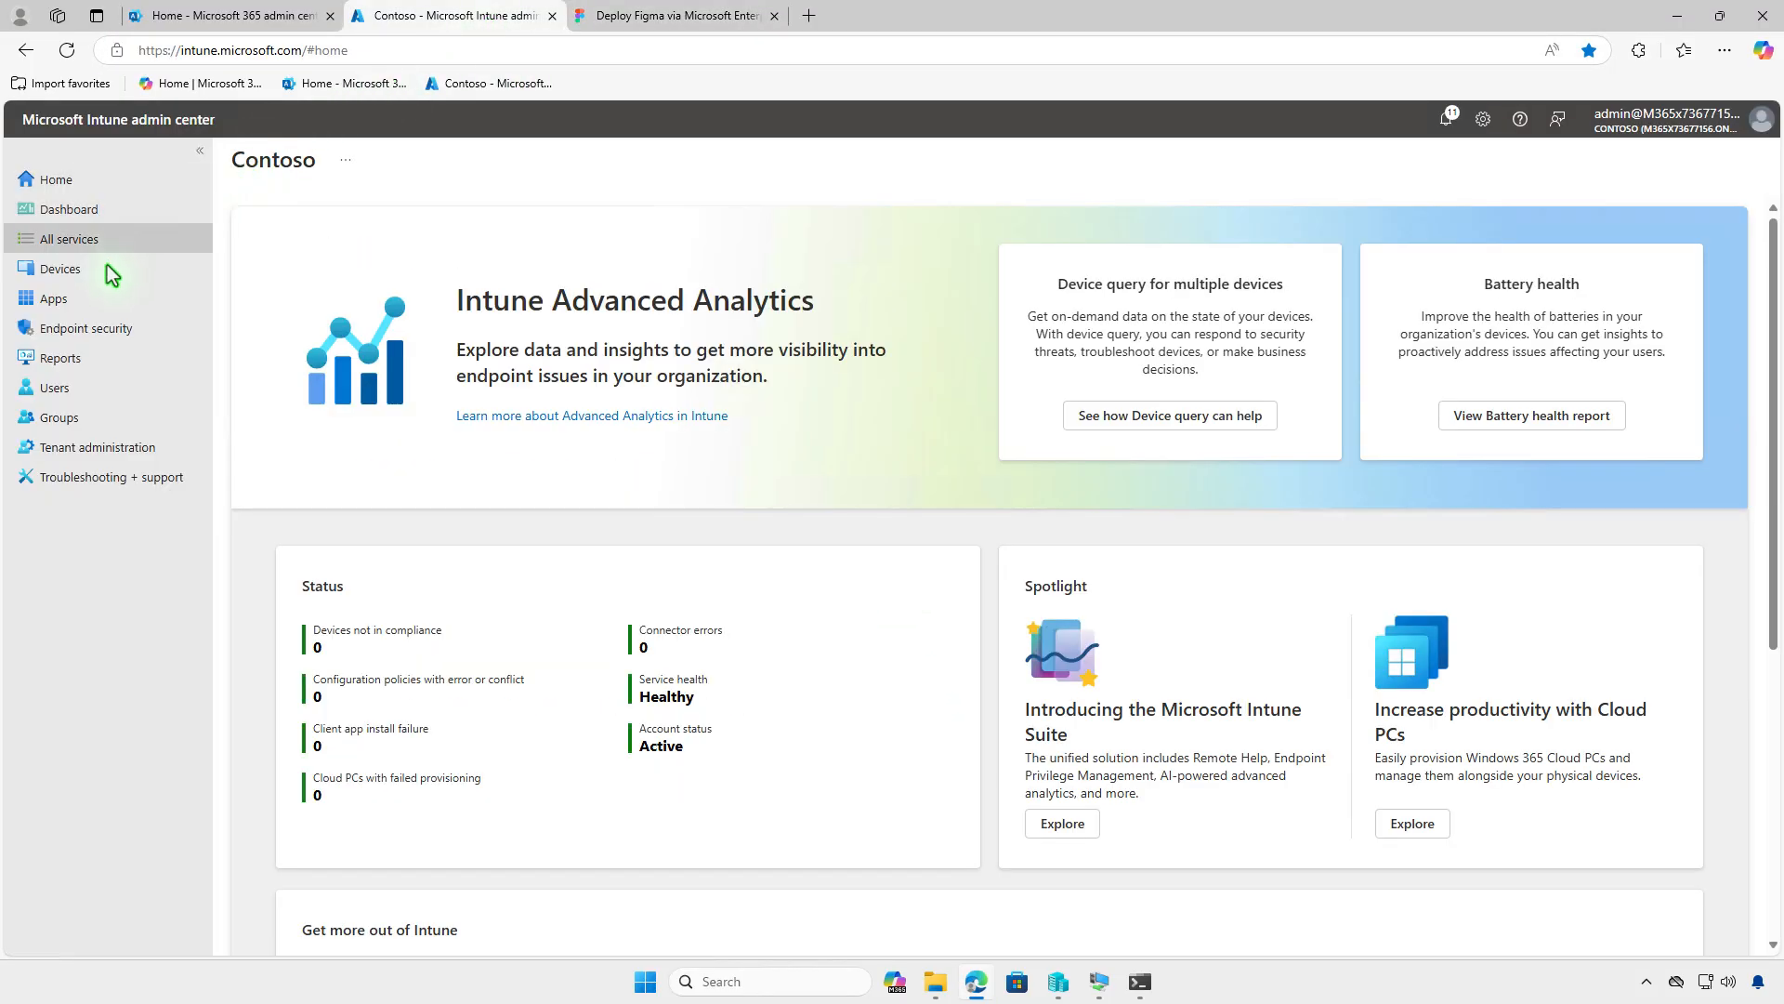
left_click(99, 303)
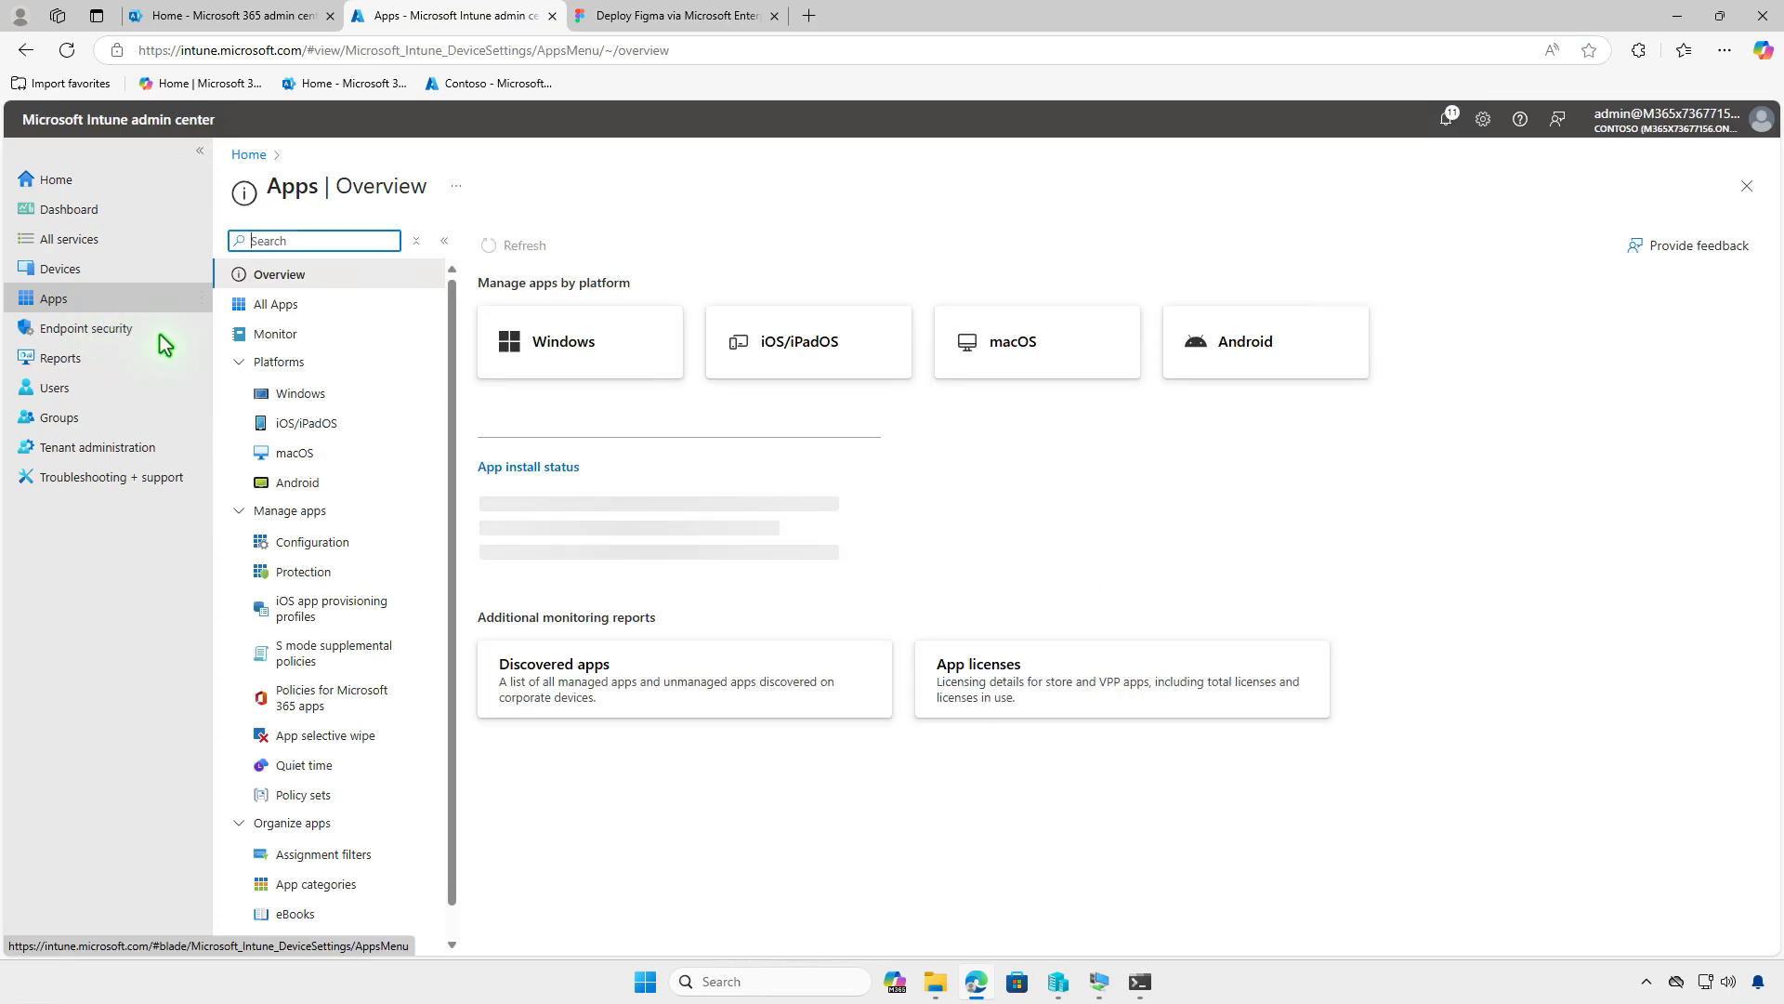
left_click(307, 394)
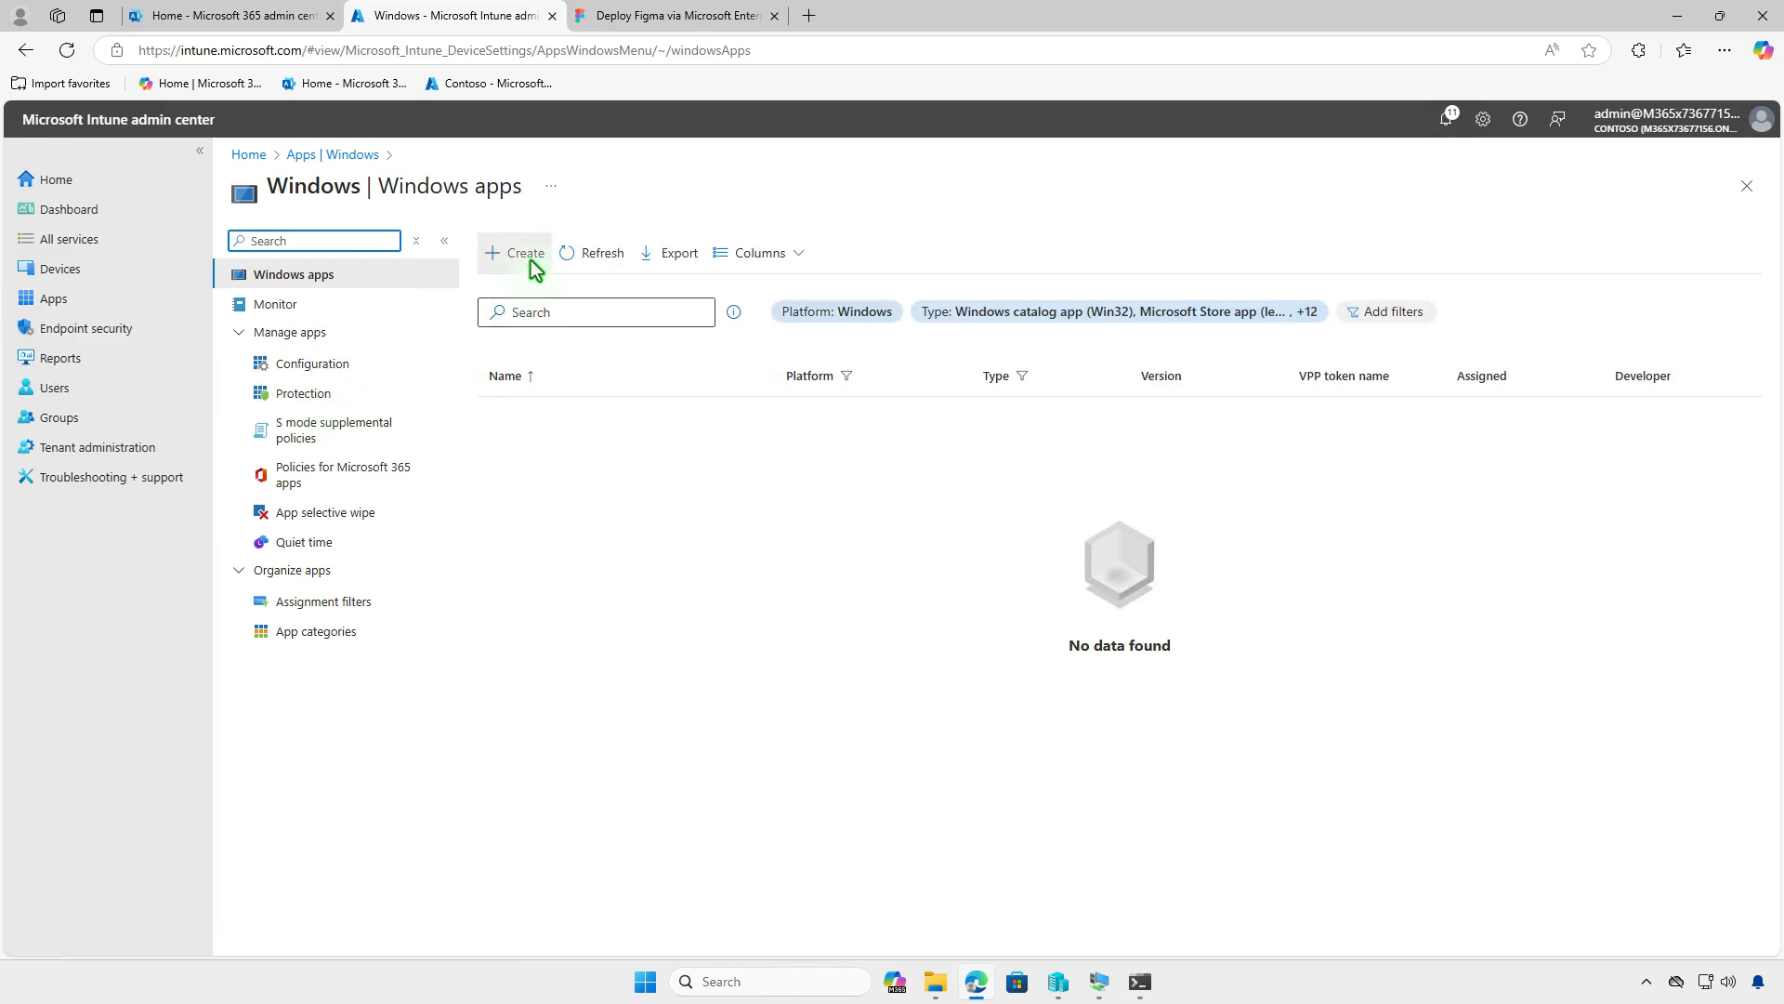
Start creating a new app with the app type Windows app (Win32)
left_click(531, 268)
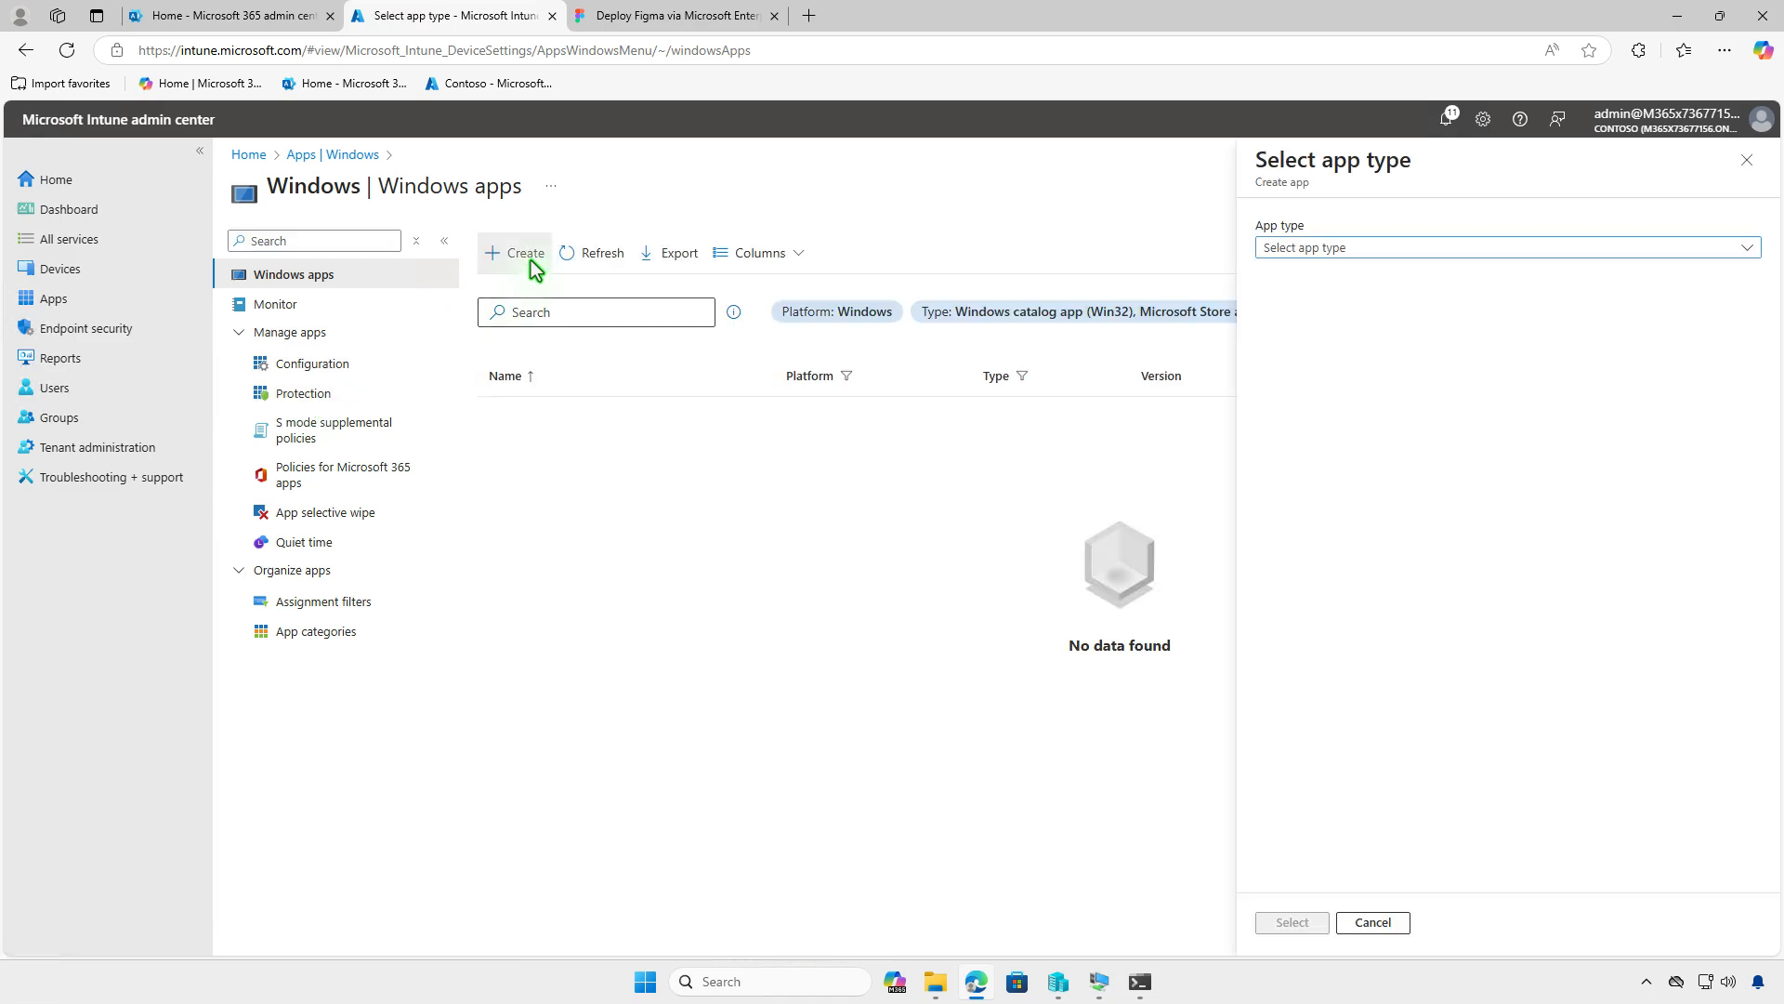
left_click(1518, 249)
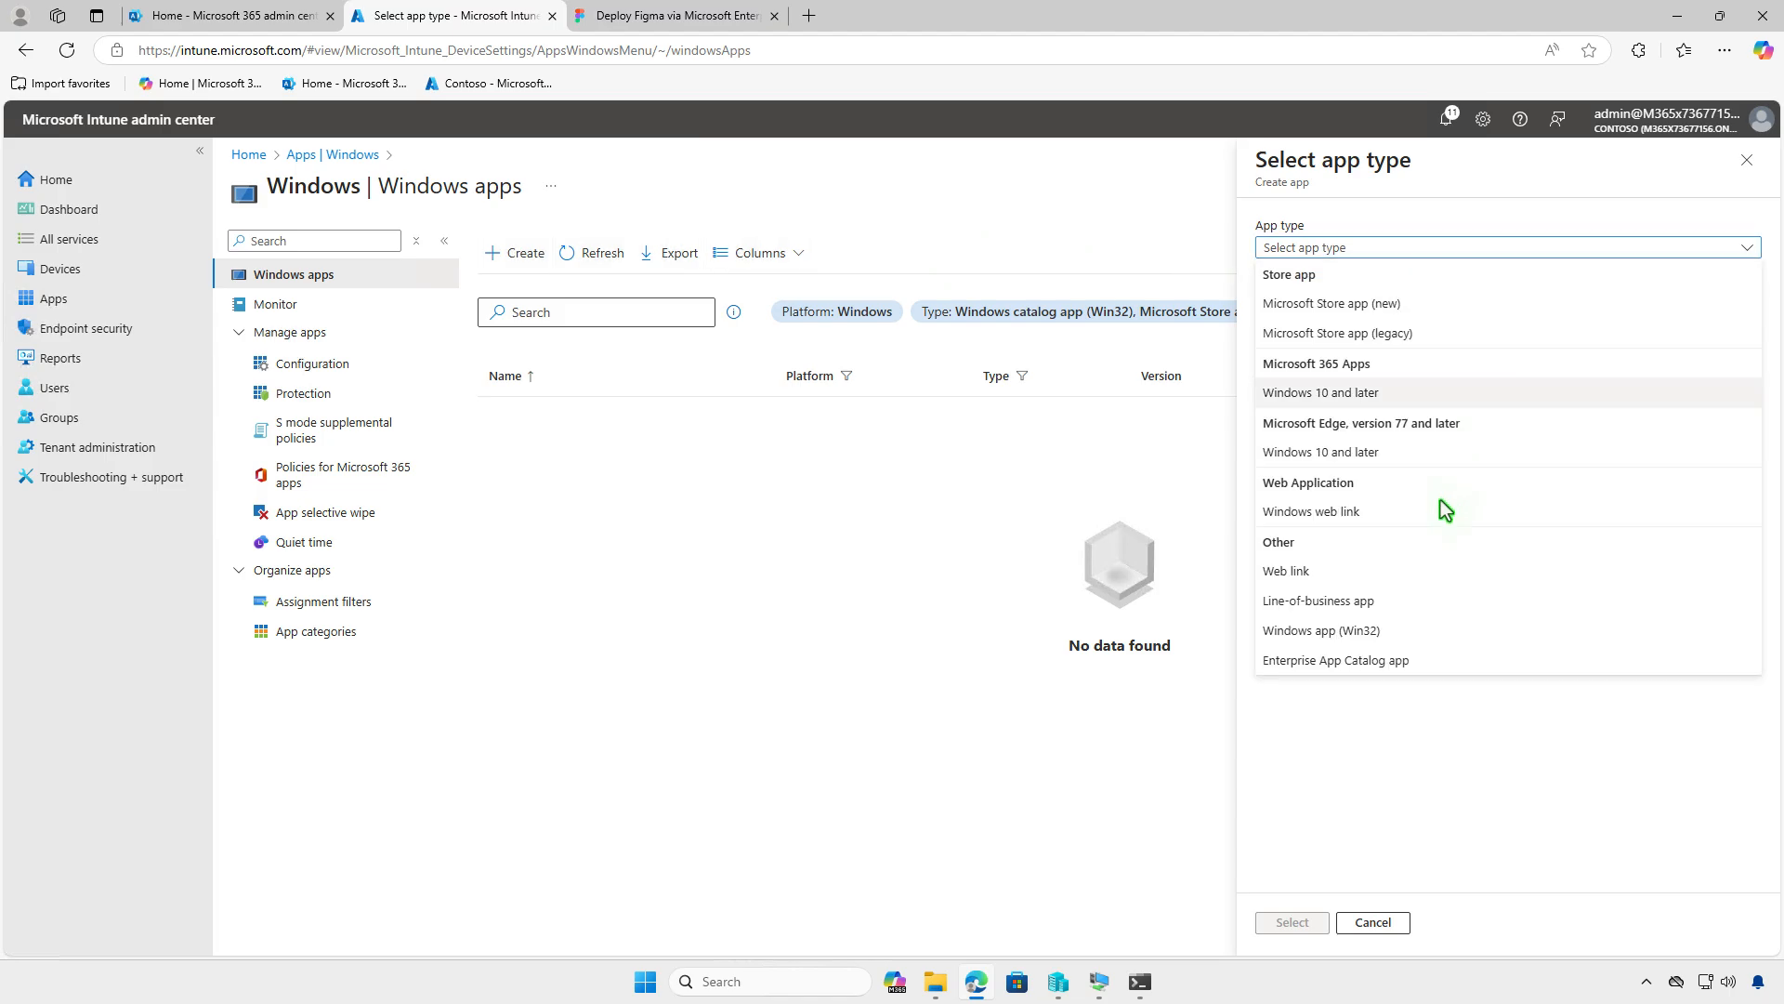
left_click(1414, 632)
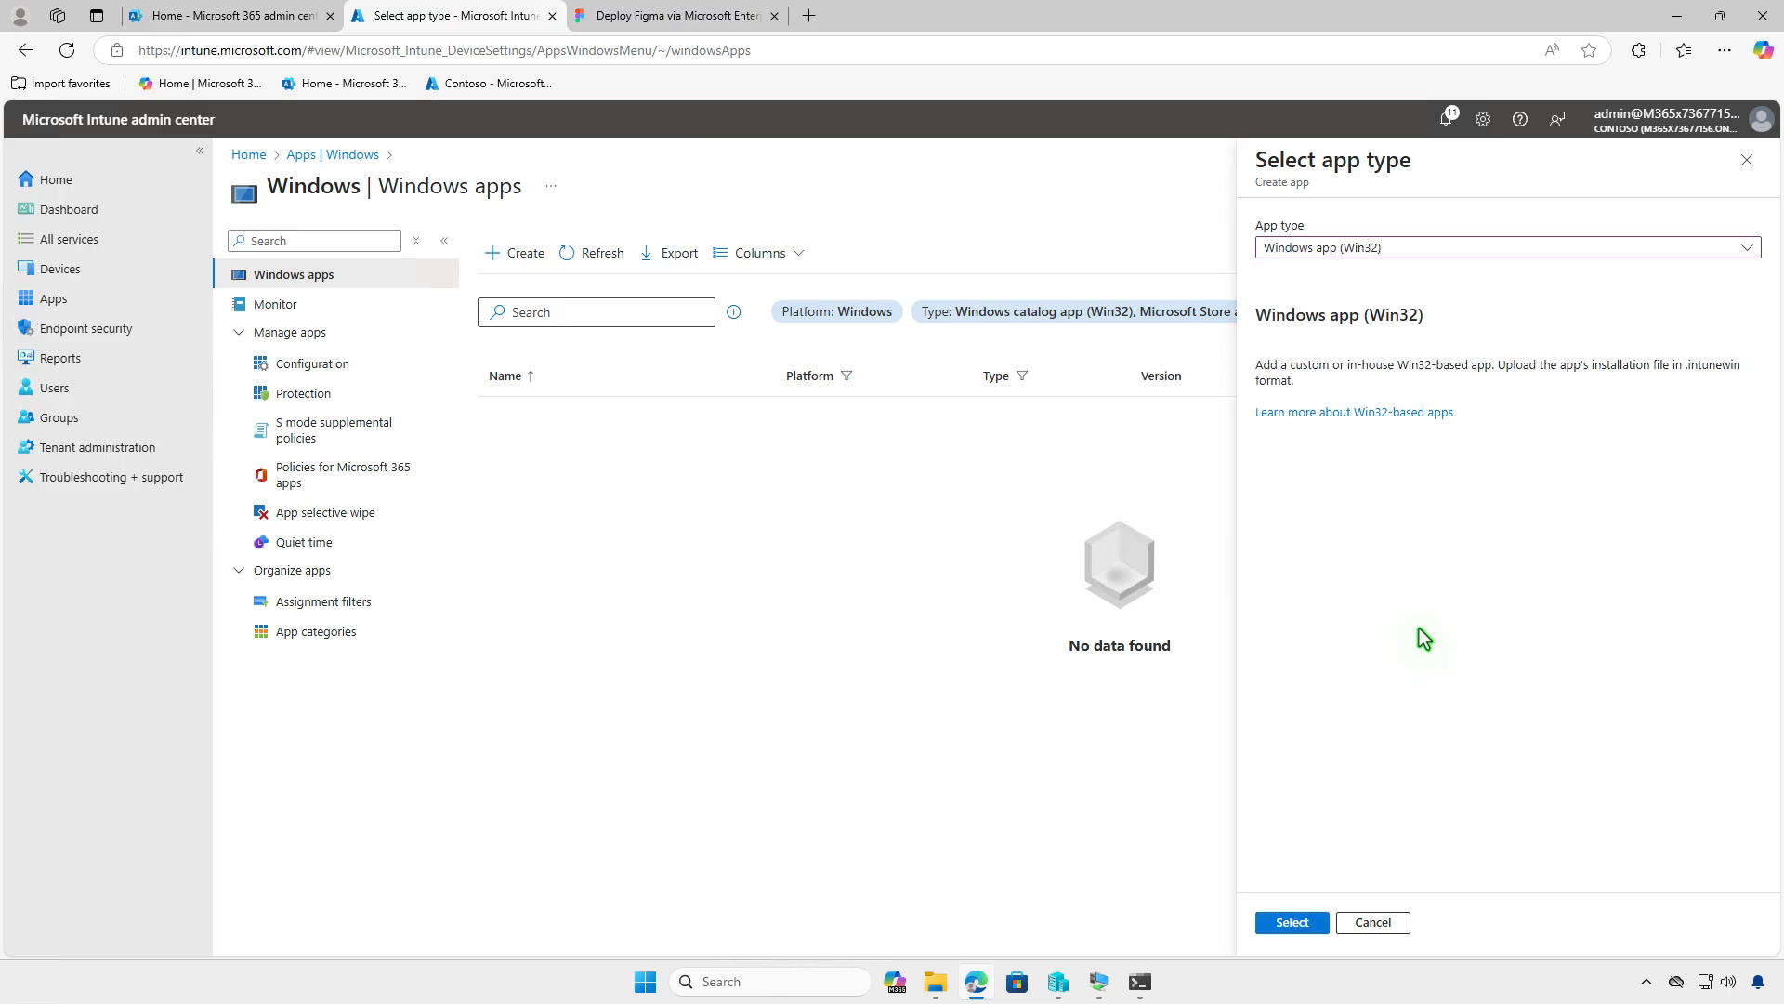
left_click(1310, 928)
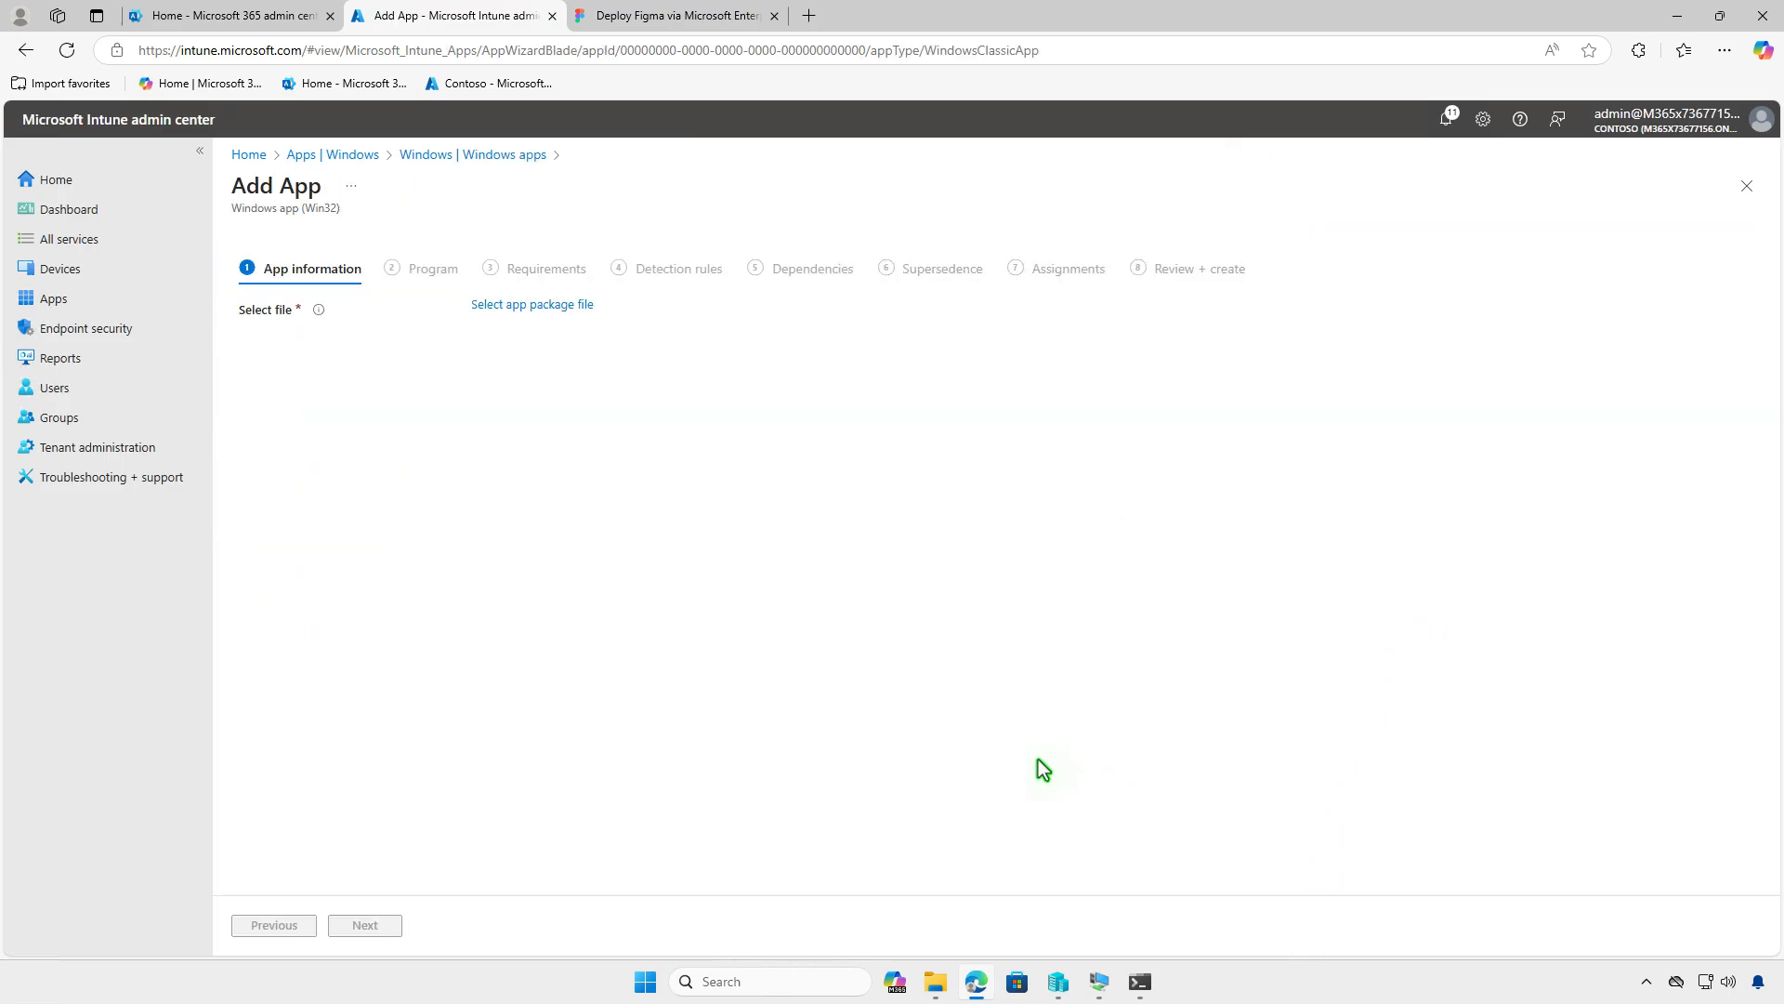
Load setup.intunewin from D:\Intune\Output as the app package file
left_click(583, 308)
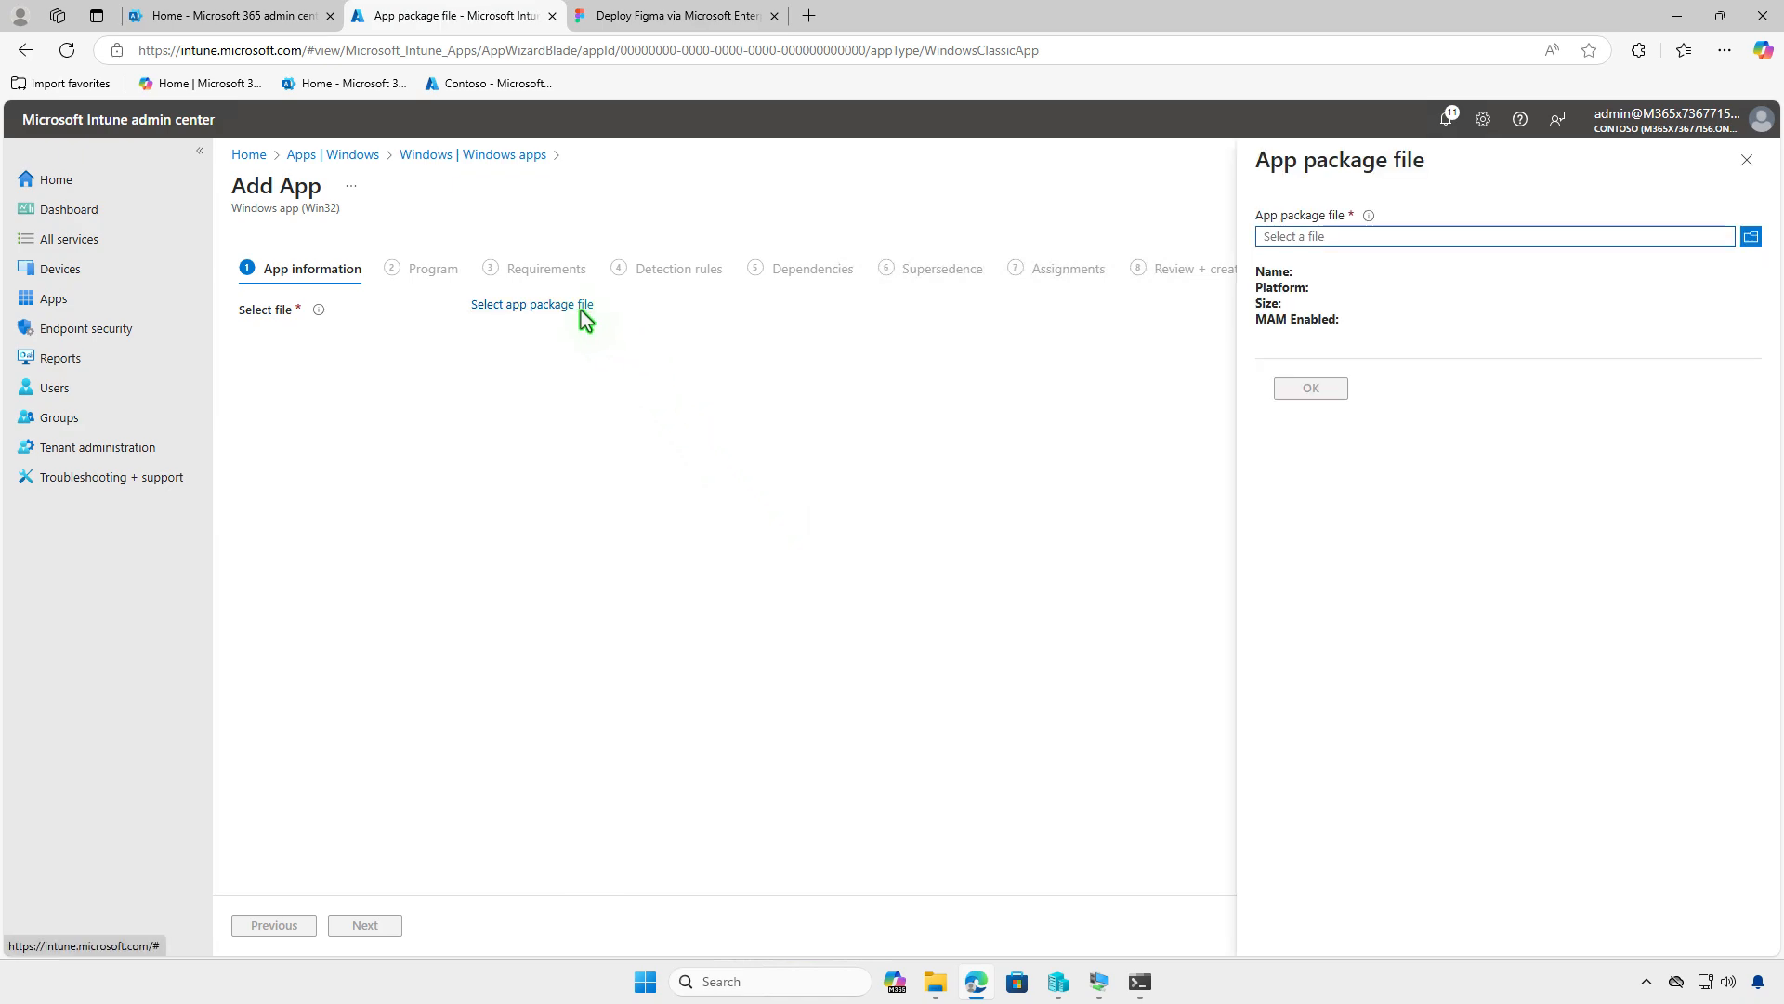
left_click(1413, 240)
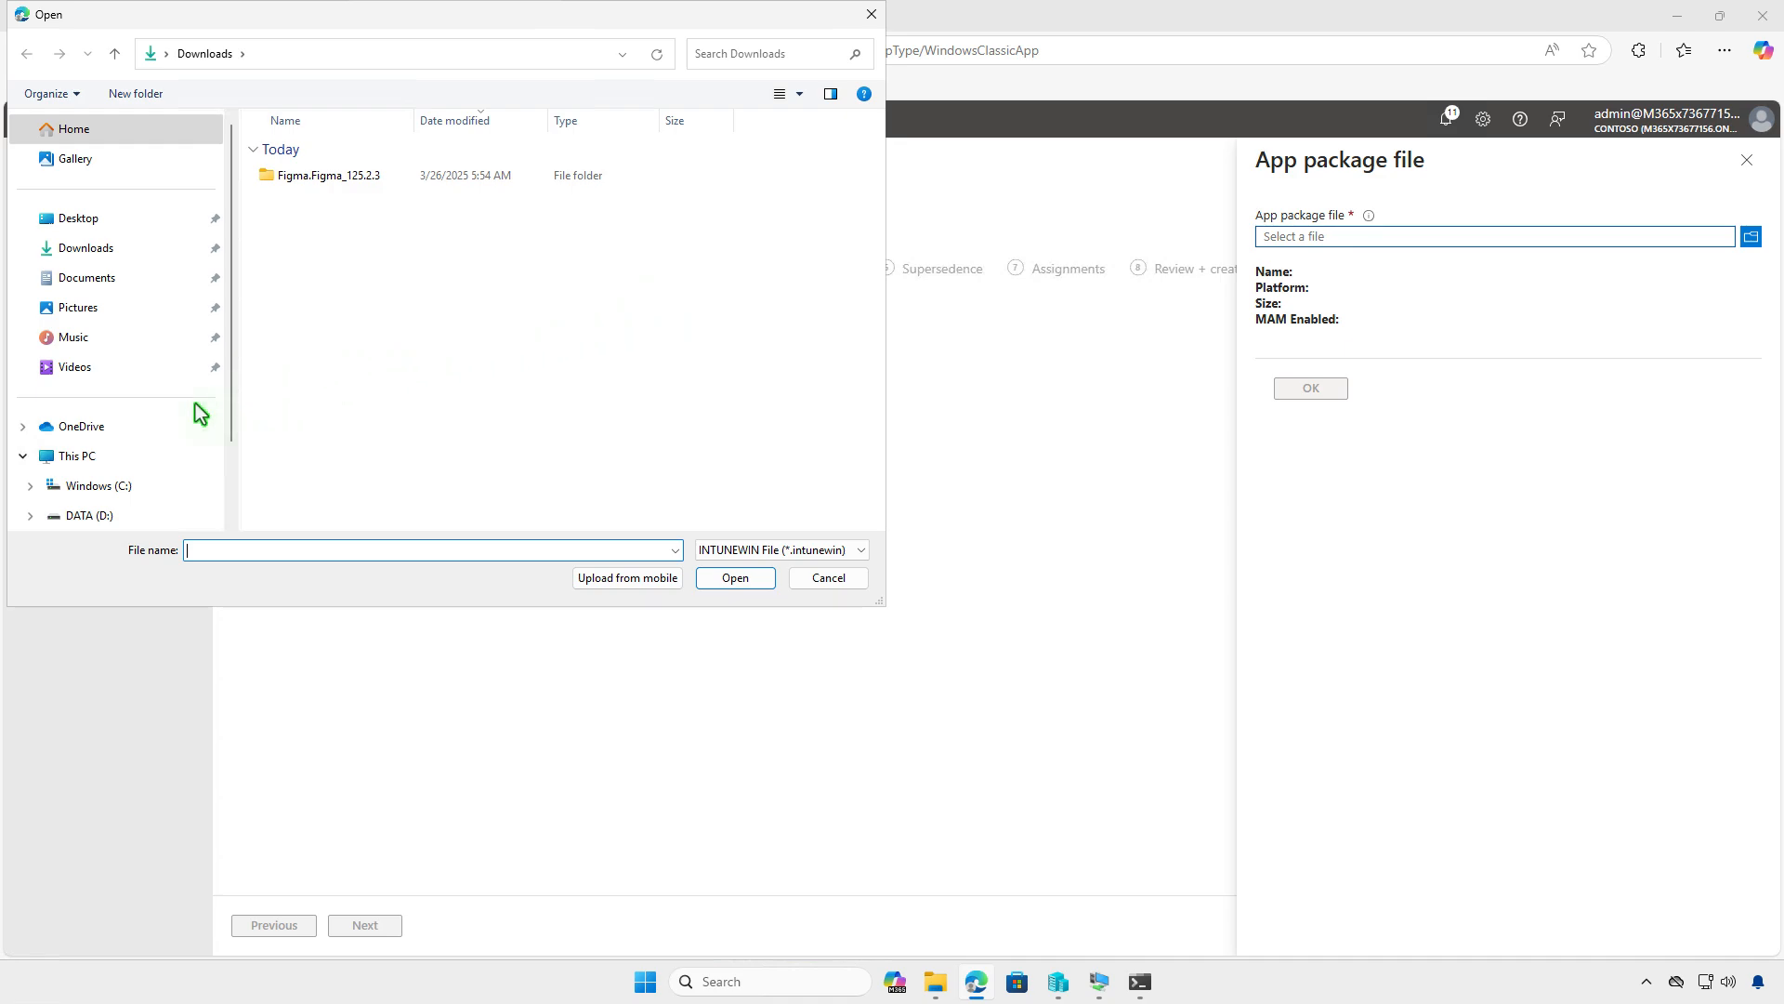
left_click(118, 459)
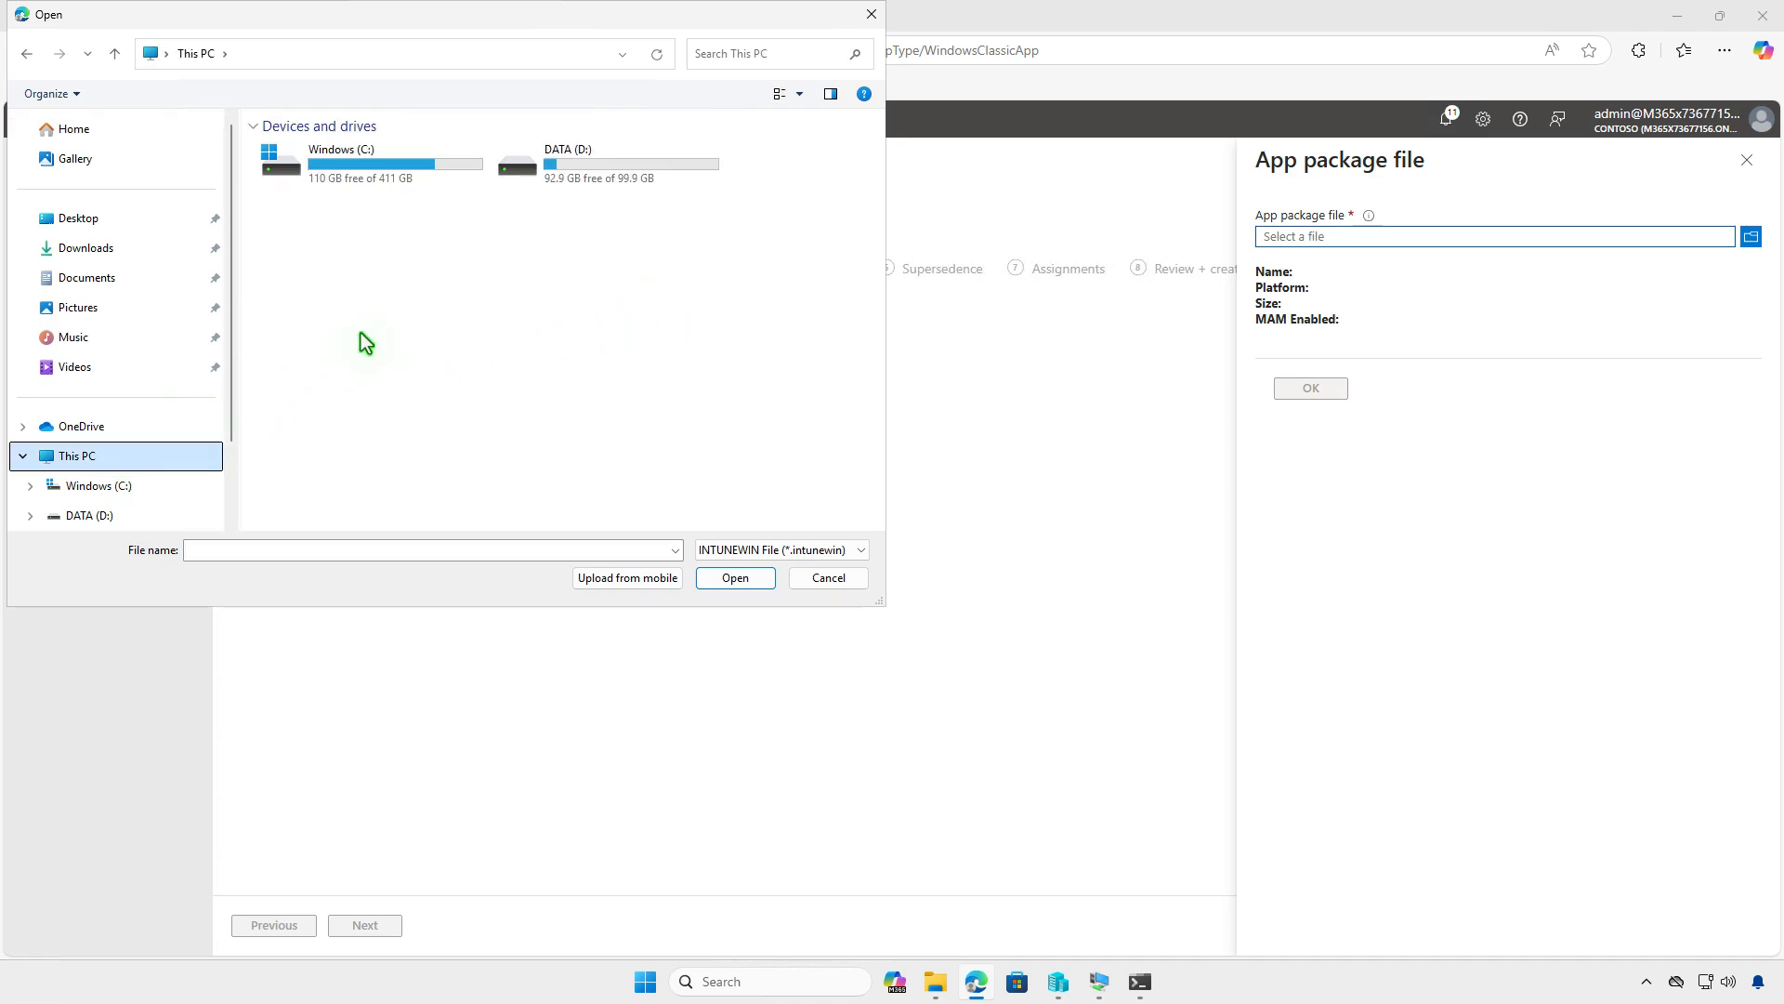
double_click(578, 175)
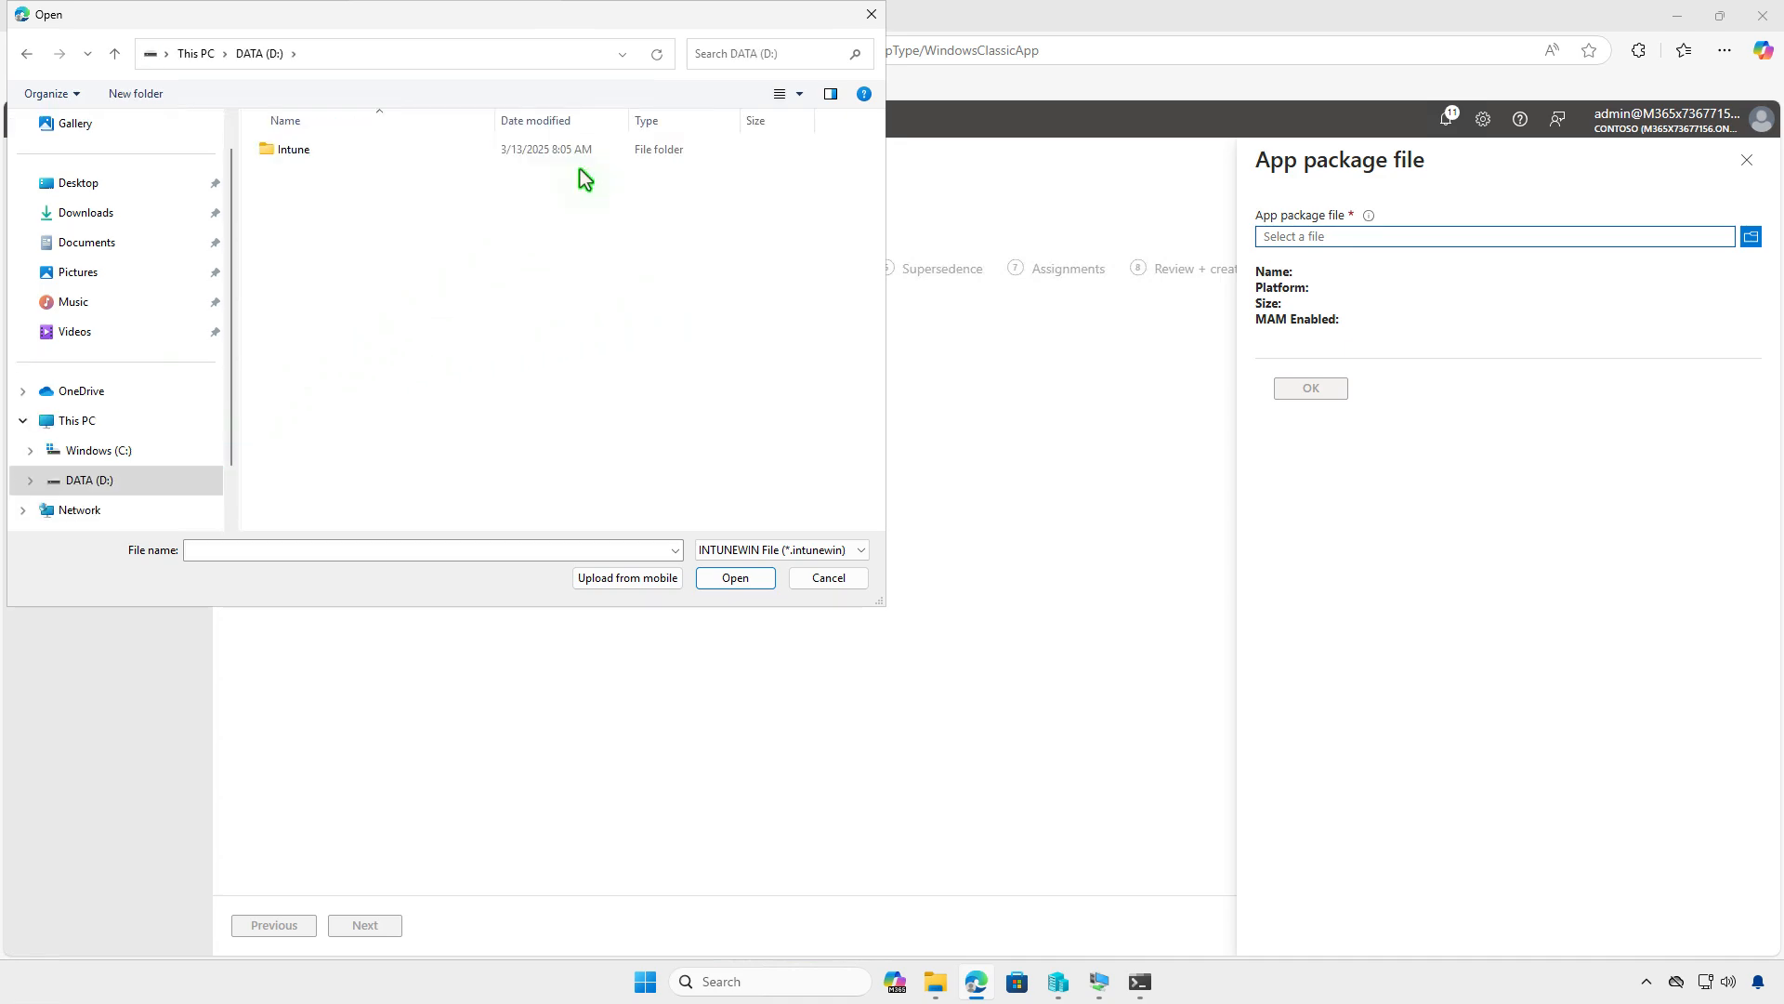
double_click(532, 156)
left_click(516, 183)
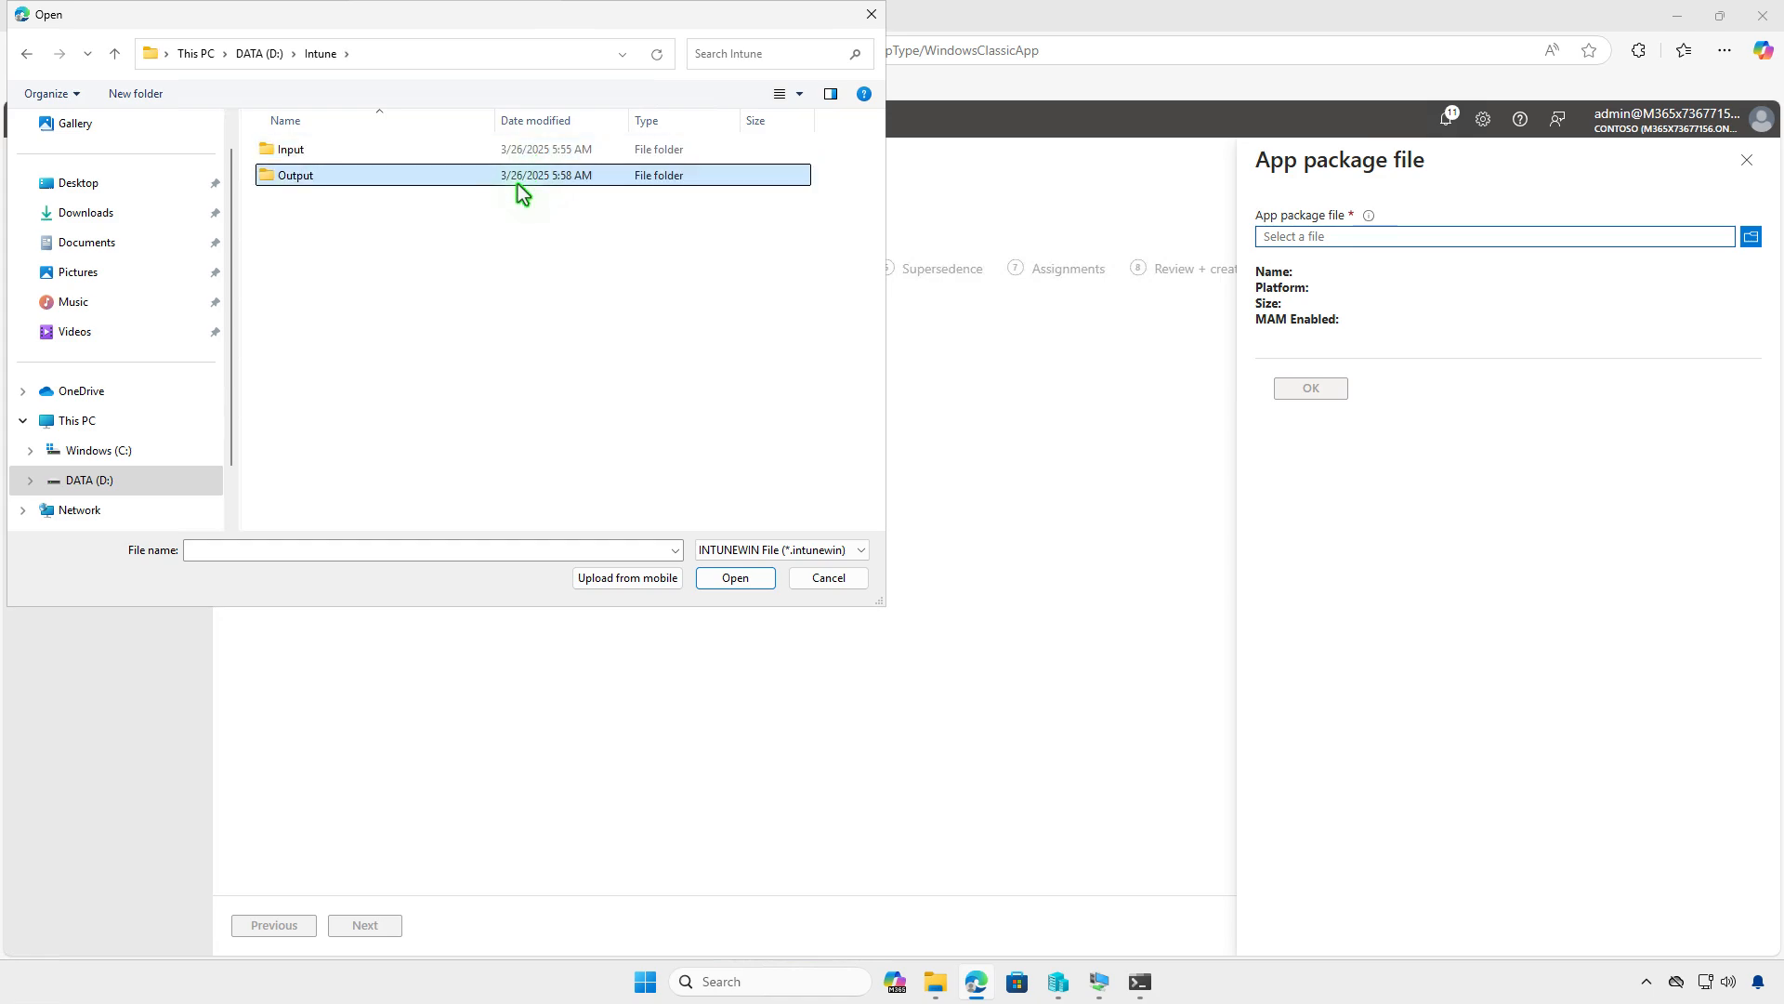
double_click(516, 184)
double_click(476, 149)
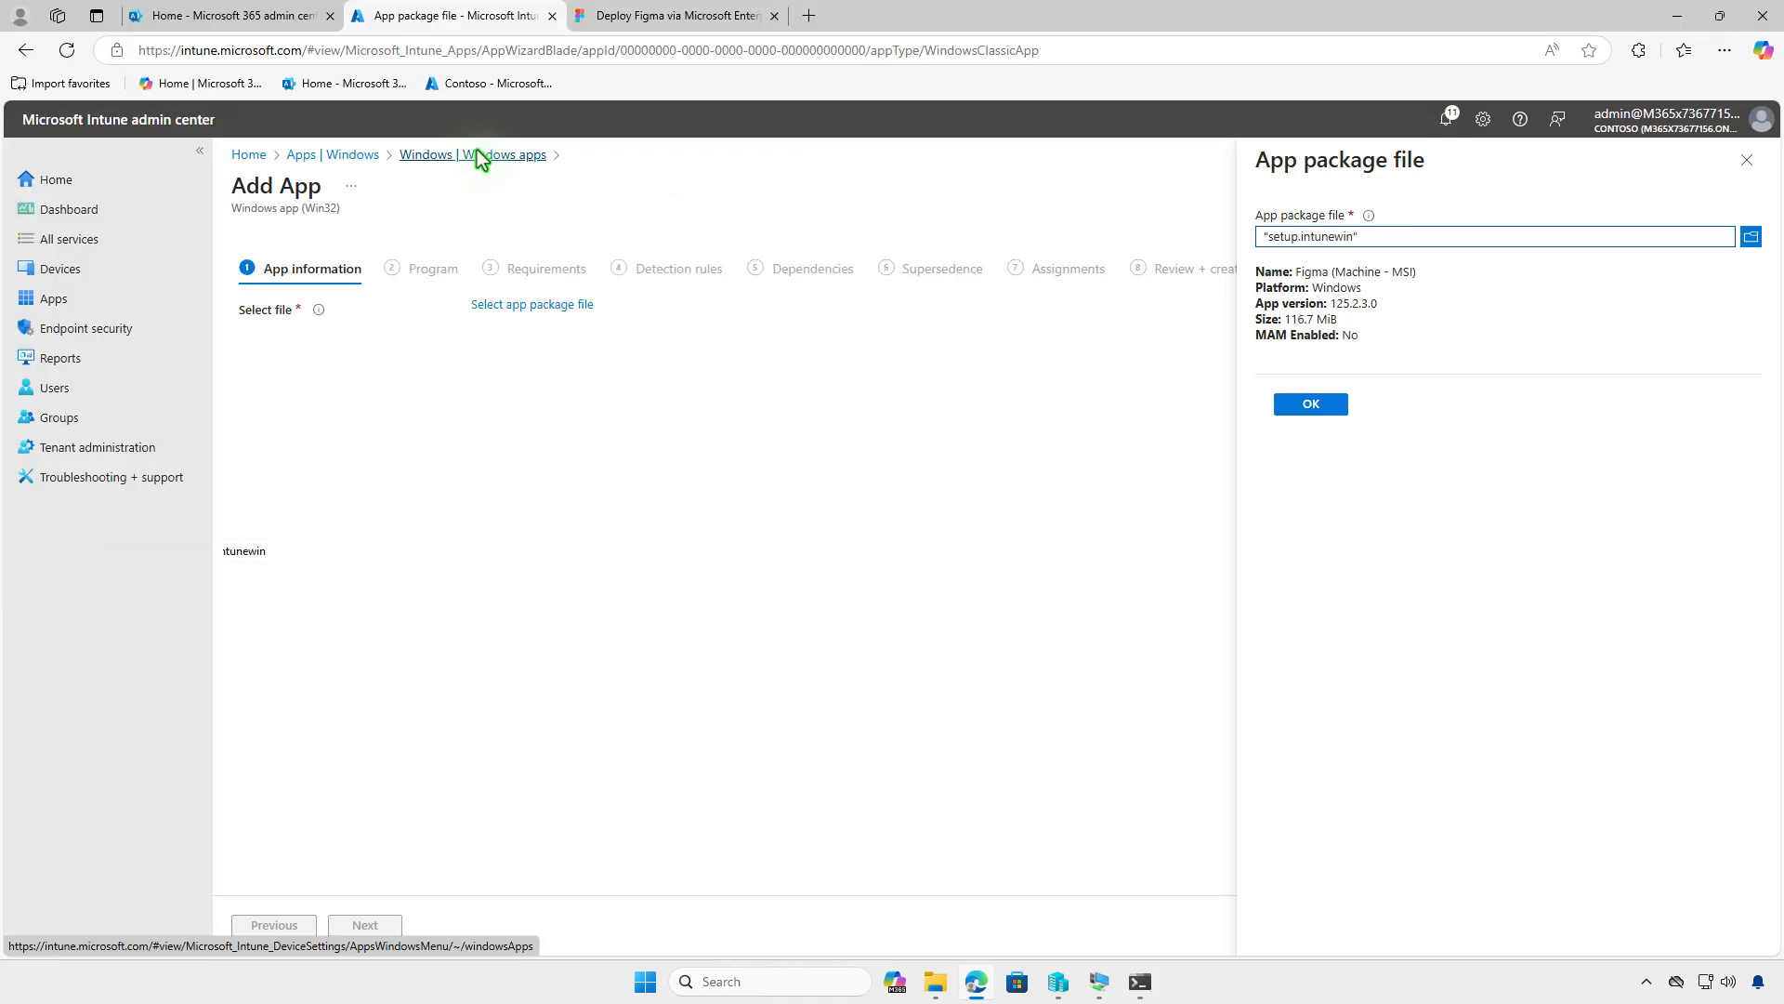
left_click(1318, 407)
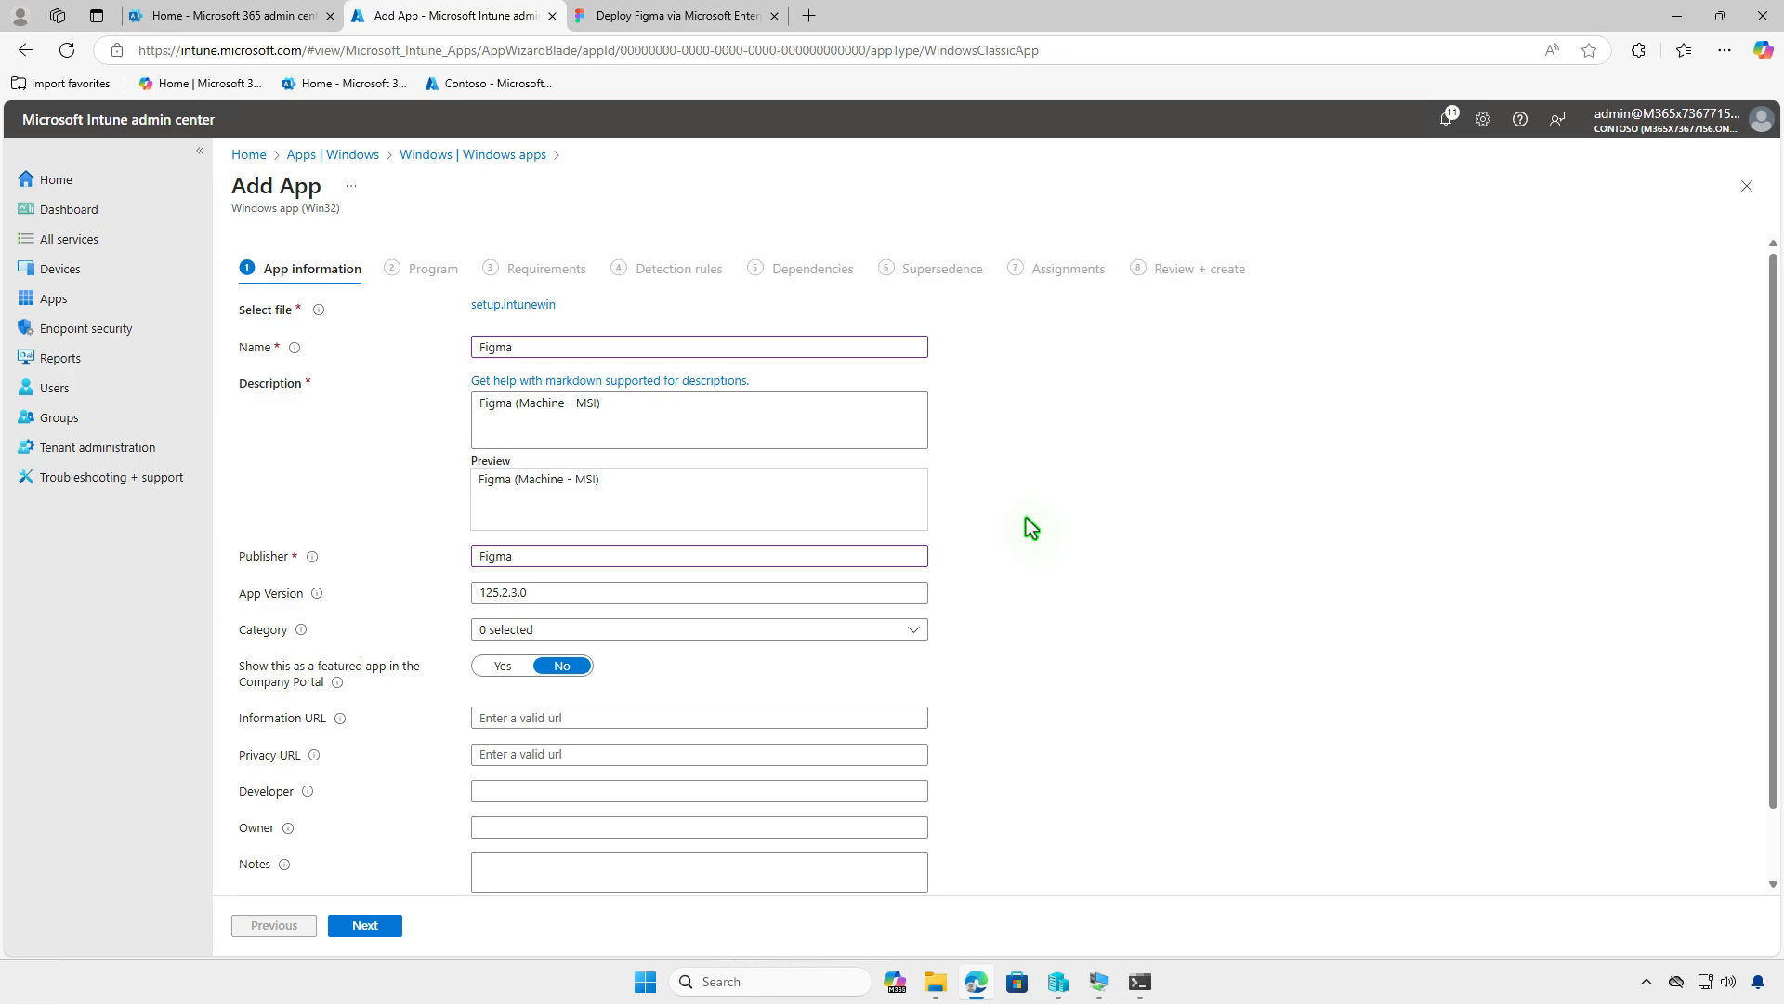
Upload images.png from the Downloads folder as the app's logo and continue to the program settings
scroll(1013, 492, "down", 1)
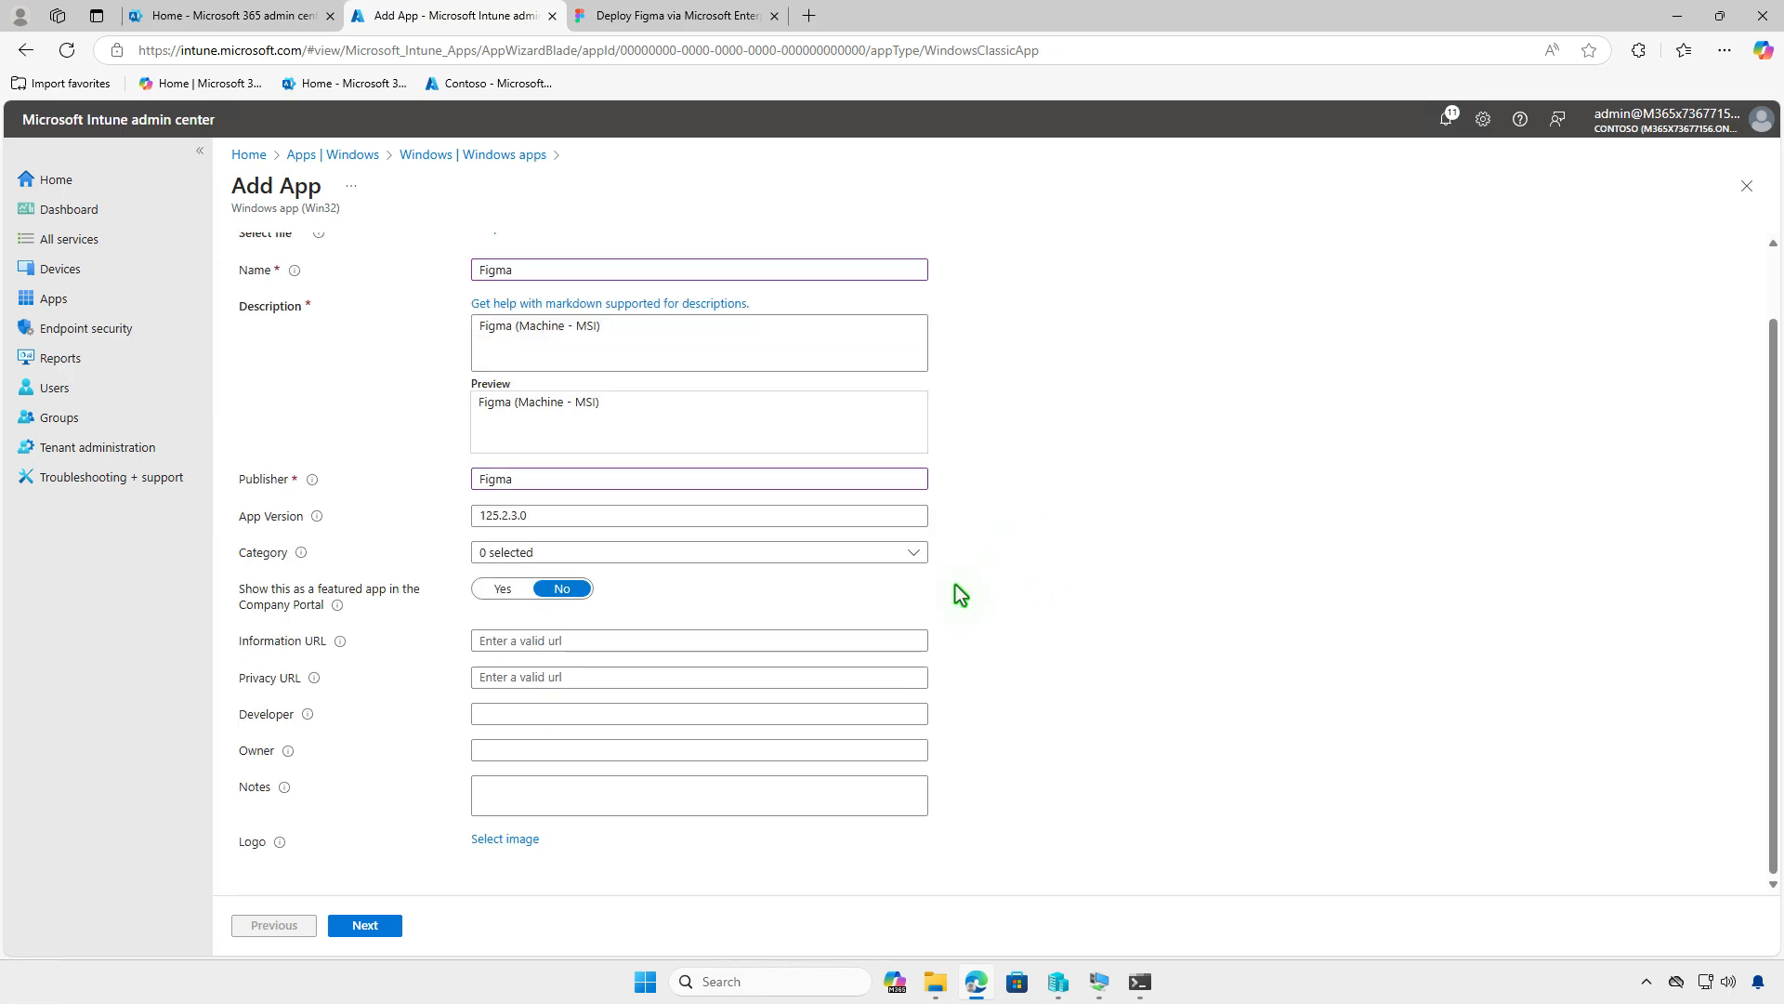
left_click(533, 841)
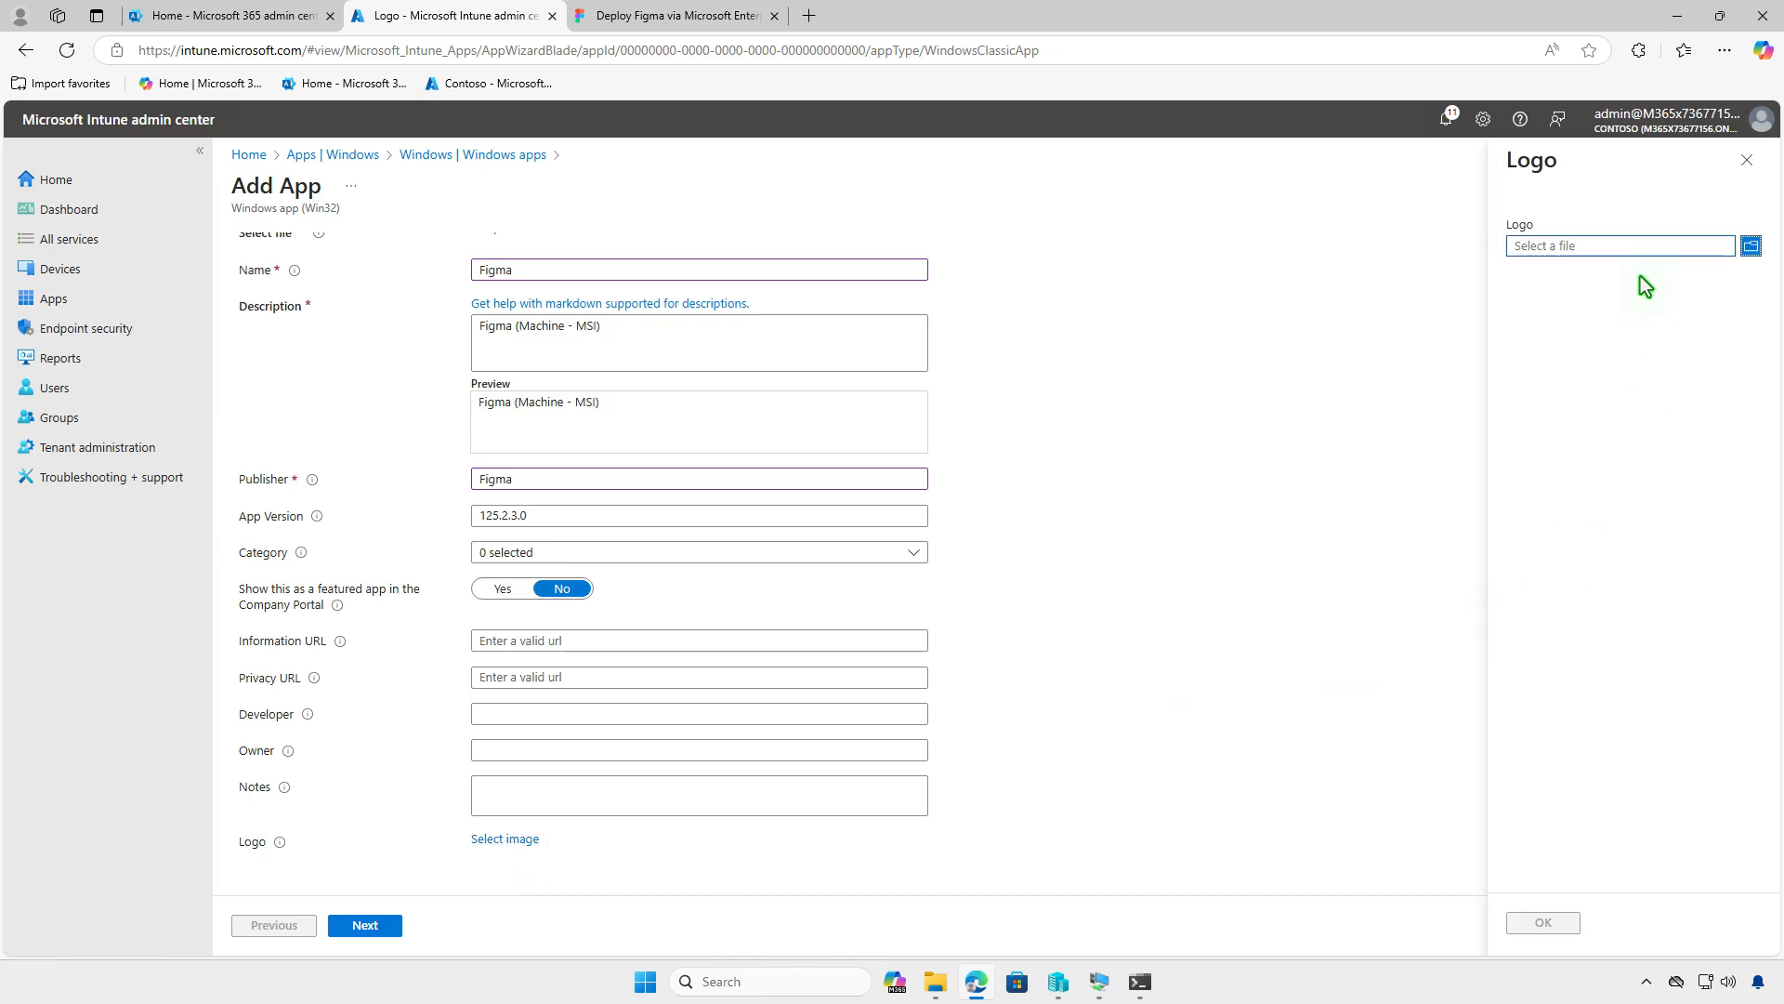
left_click(1637, 246)
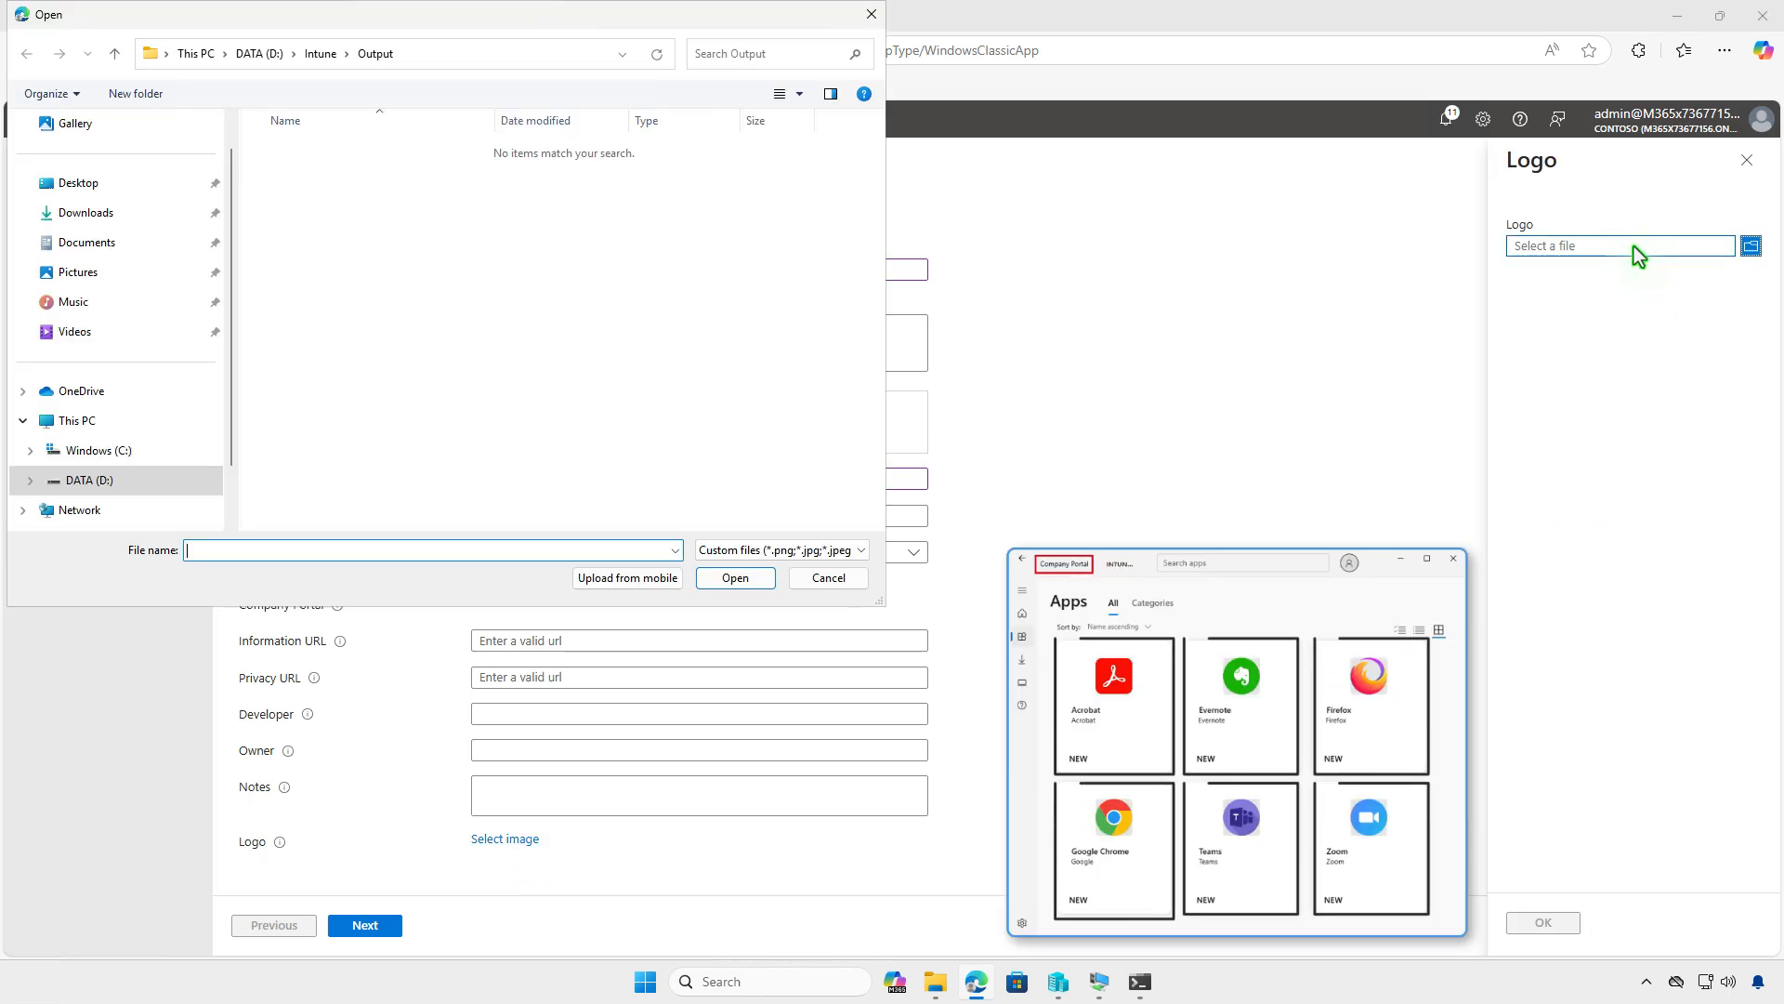
left_click(145, 221)
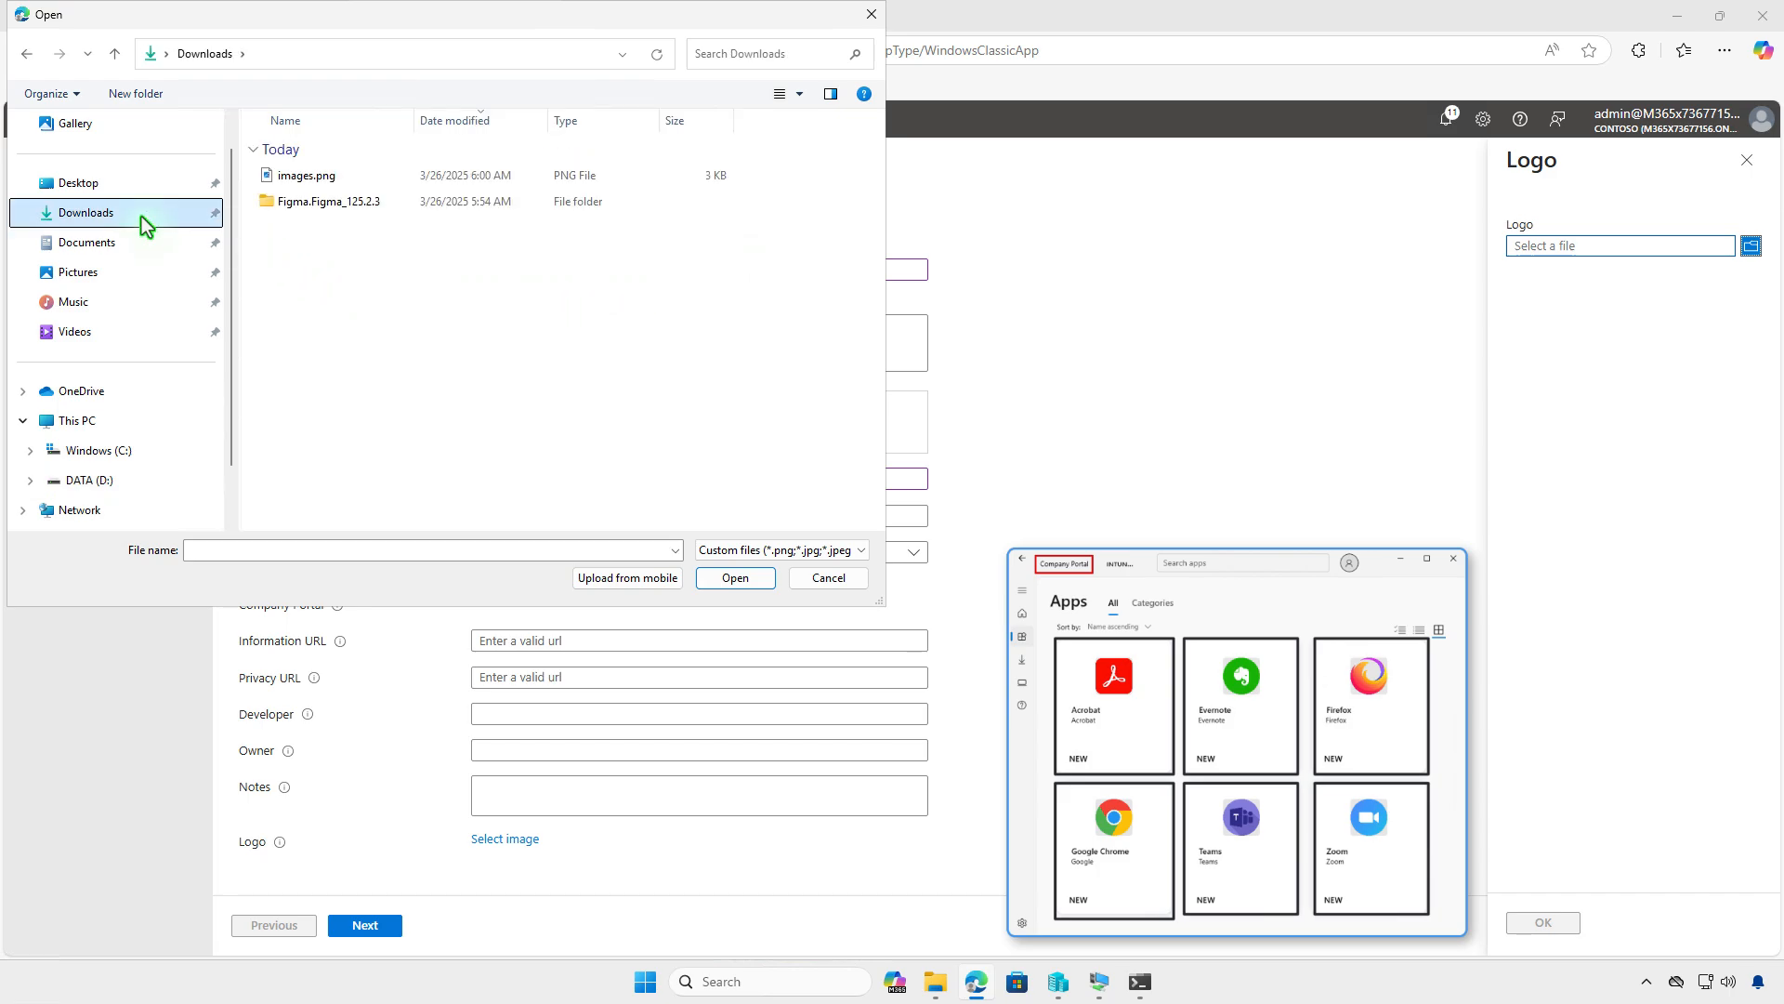
left_click(325, 177)
key("Return")
left_click(1543, 922)
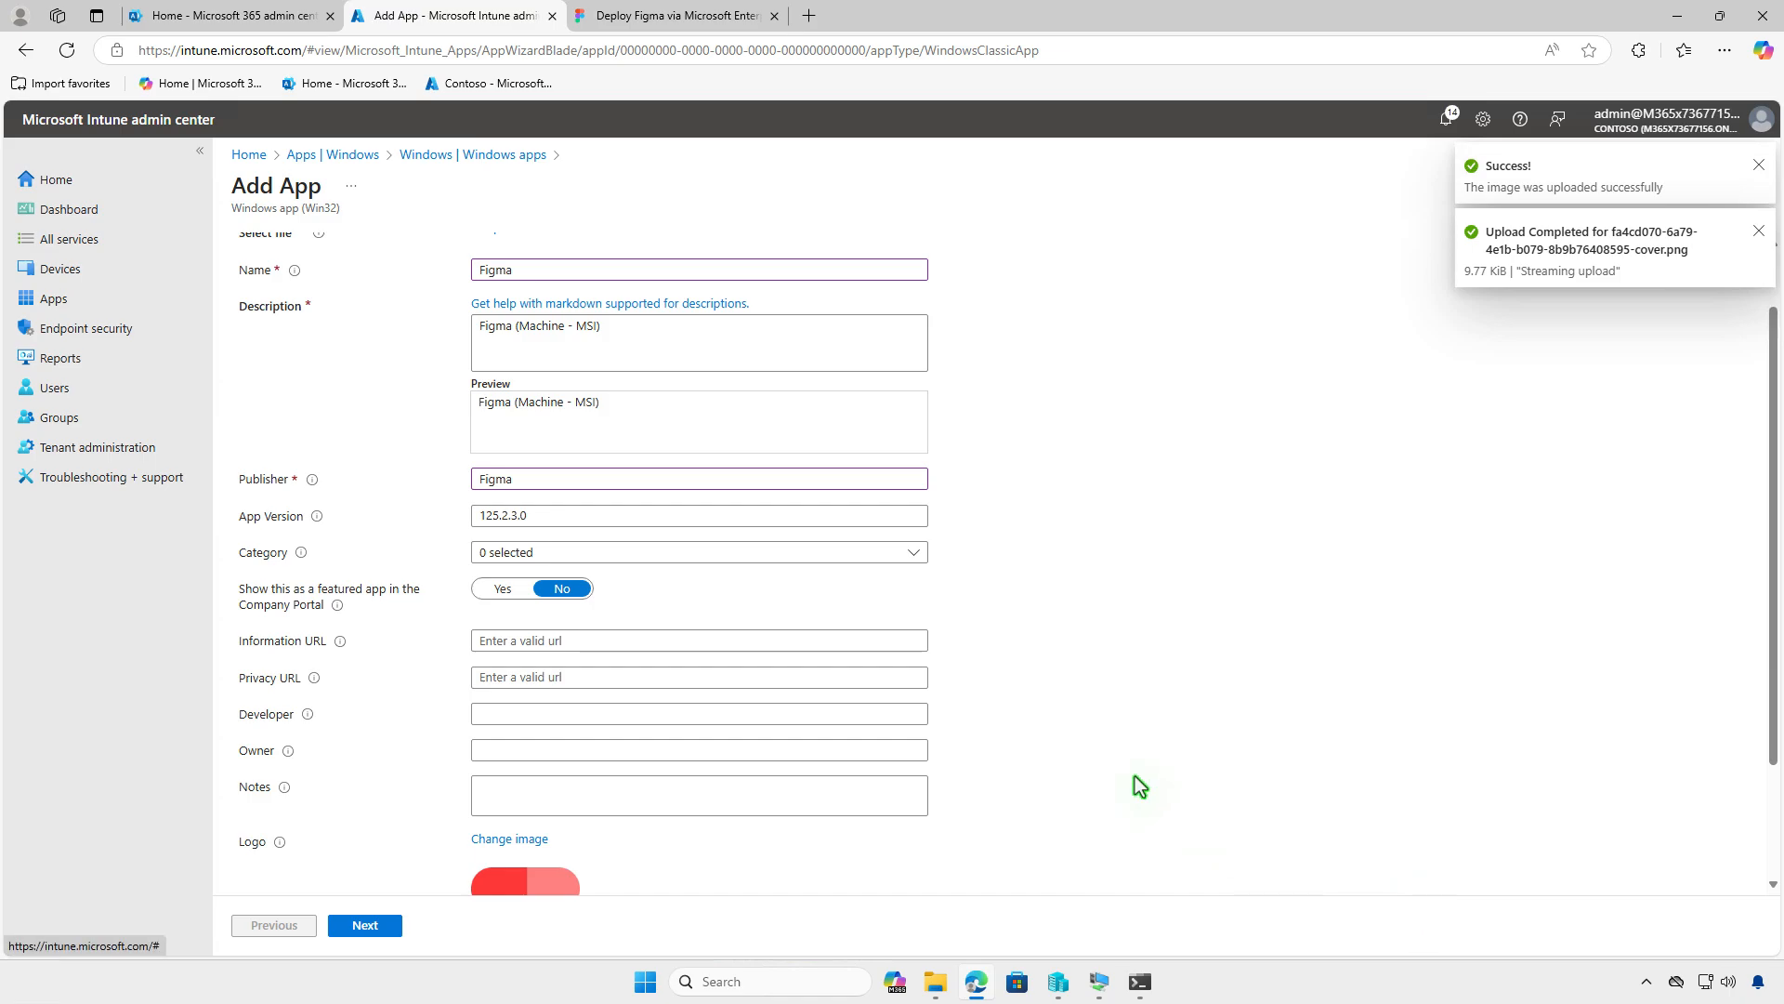
scroll(1076, 749, "down", 2)
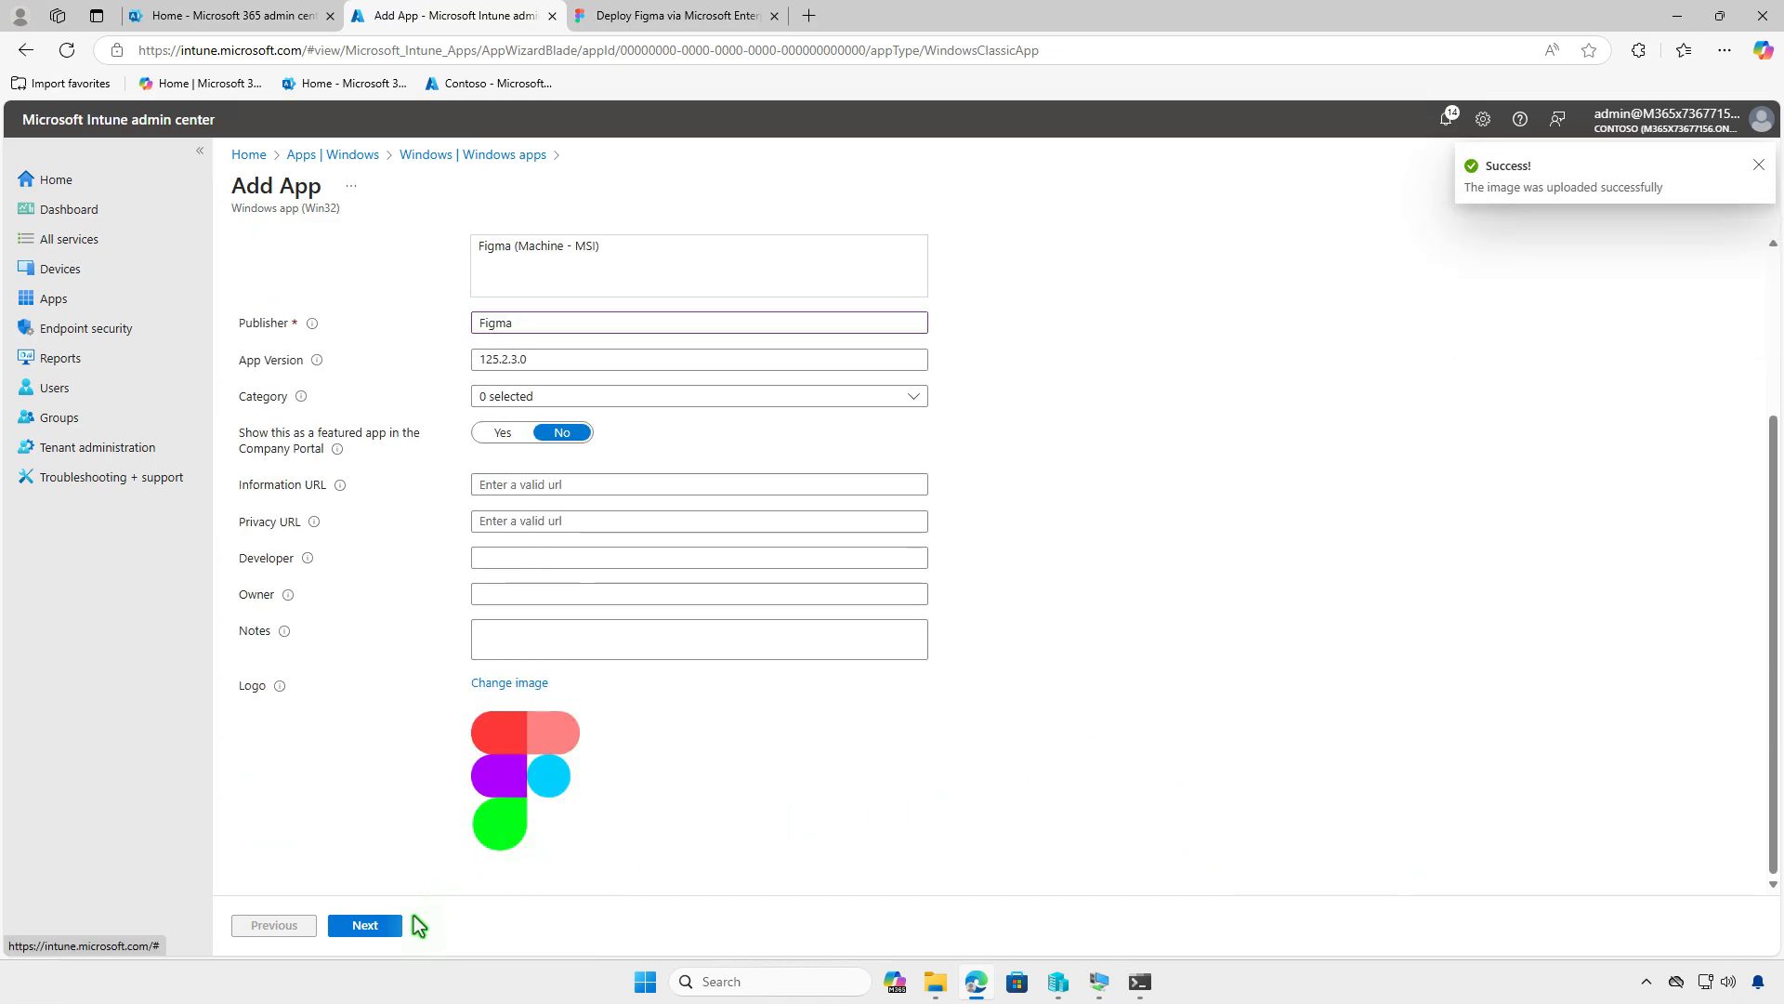
left_click(391, 929)
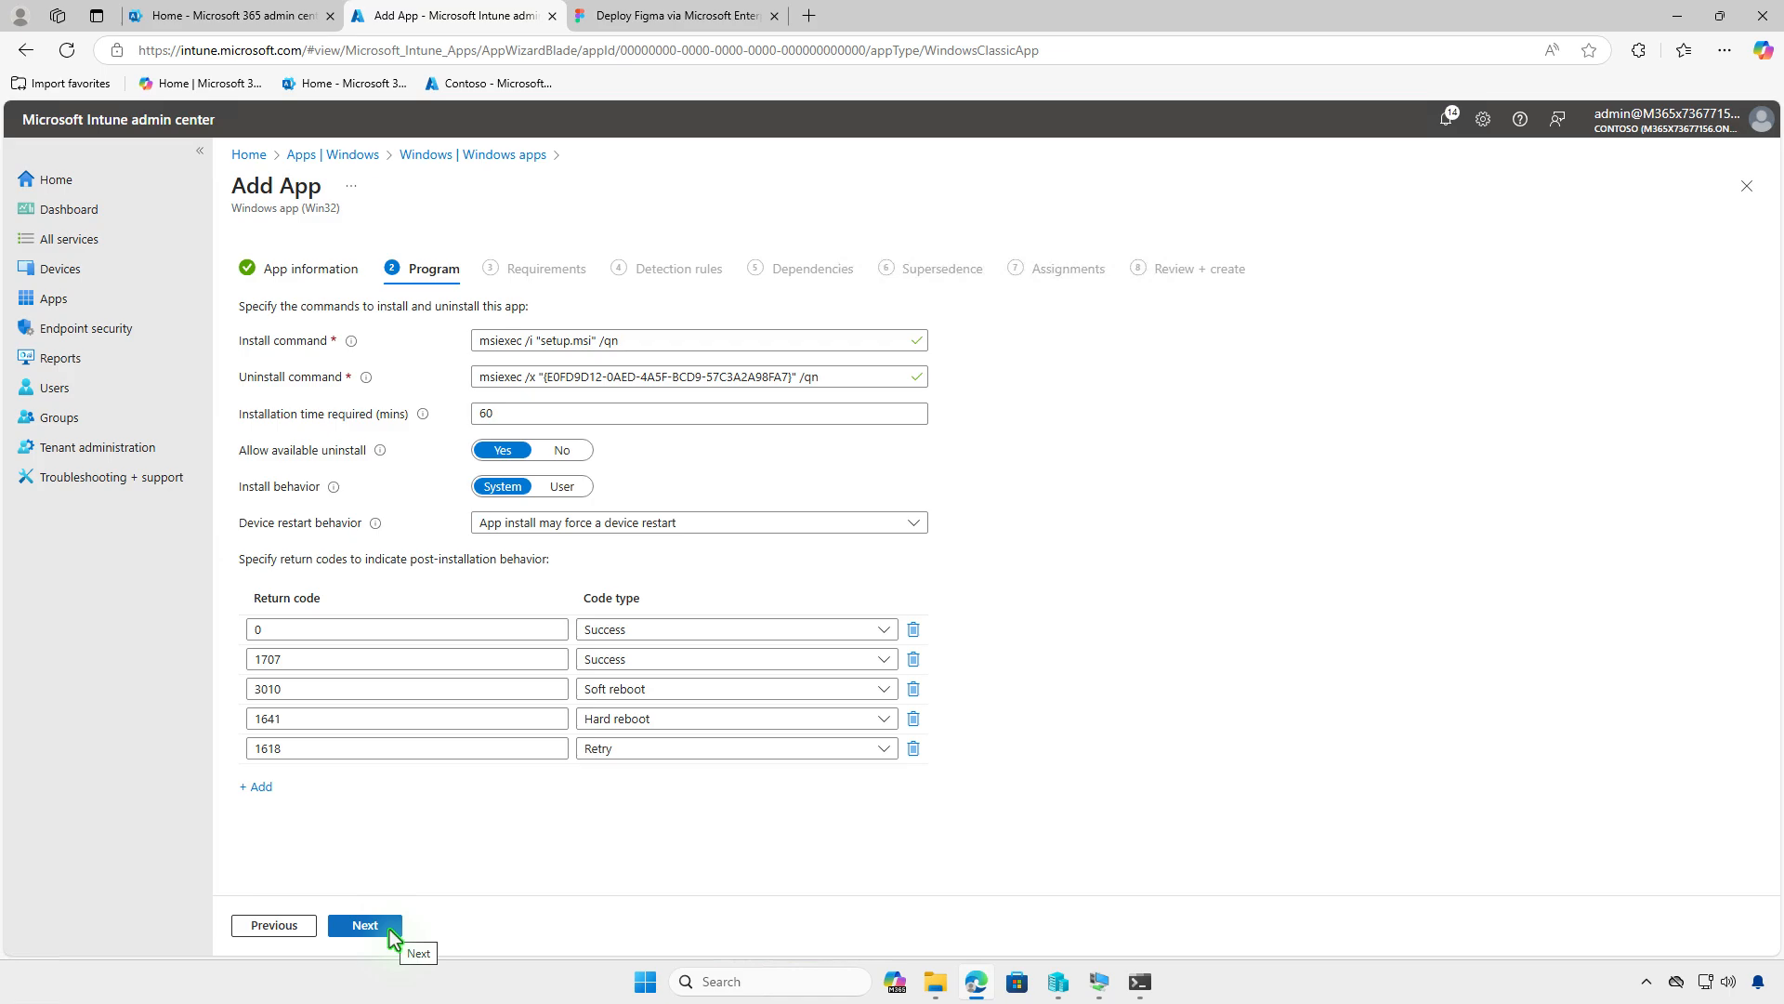
Accept the default program settings and require 64-bit architecture with Windows 10 1607 as the minimum operating system
left_click(388, 928)
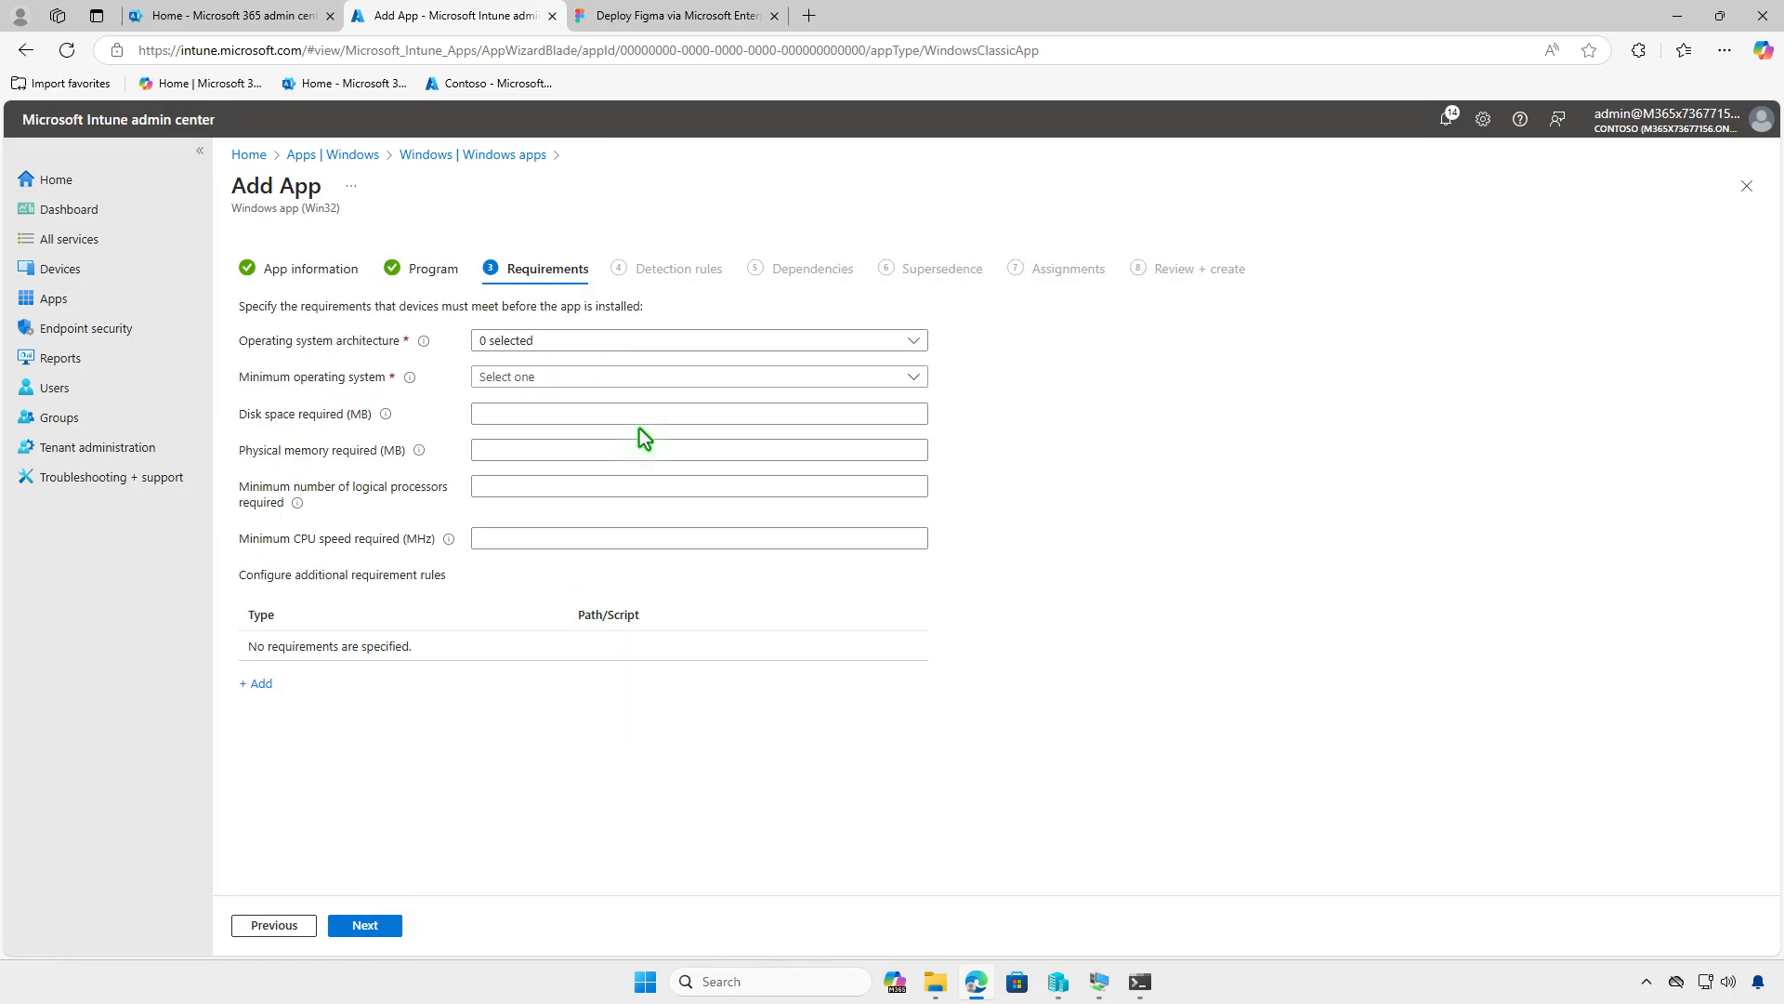
left_click(640, 342)
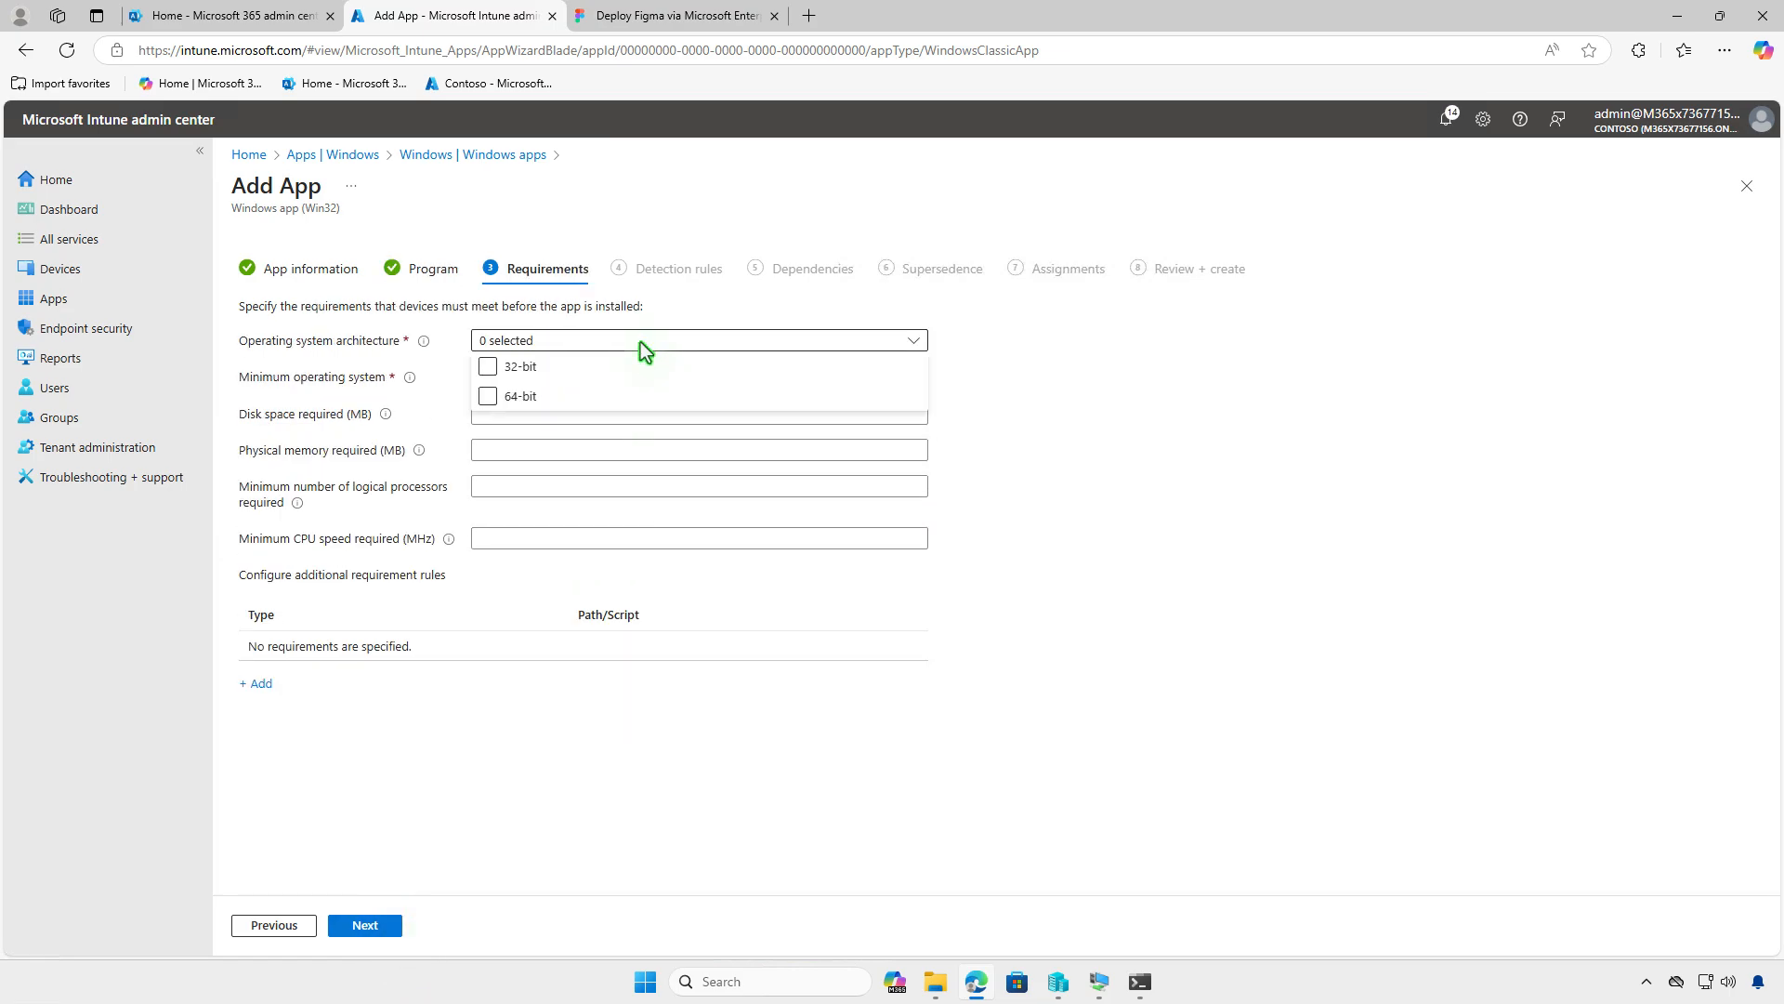
left_click(543, 396)
left_click(518, 383)
left_click(561, 379)
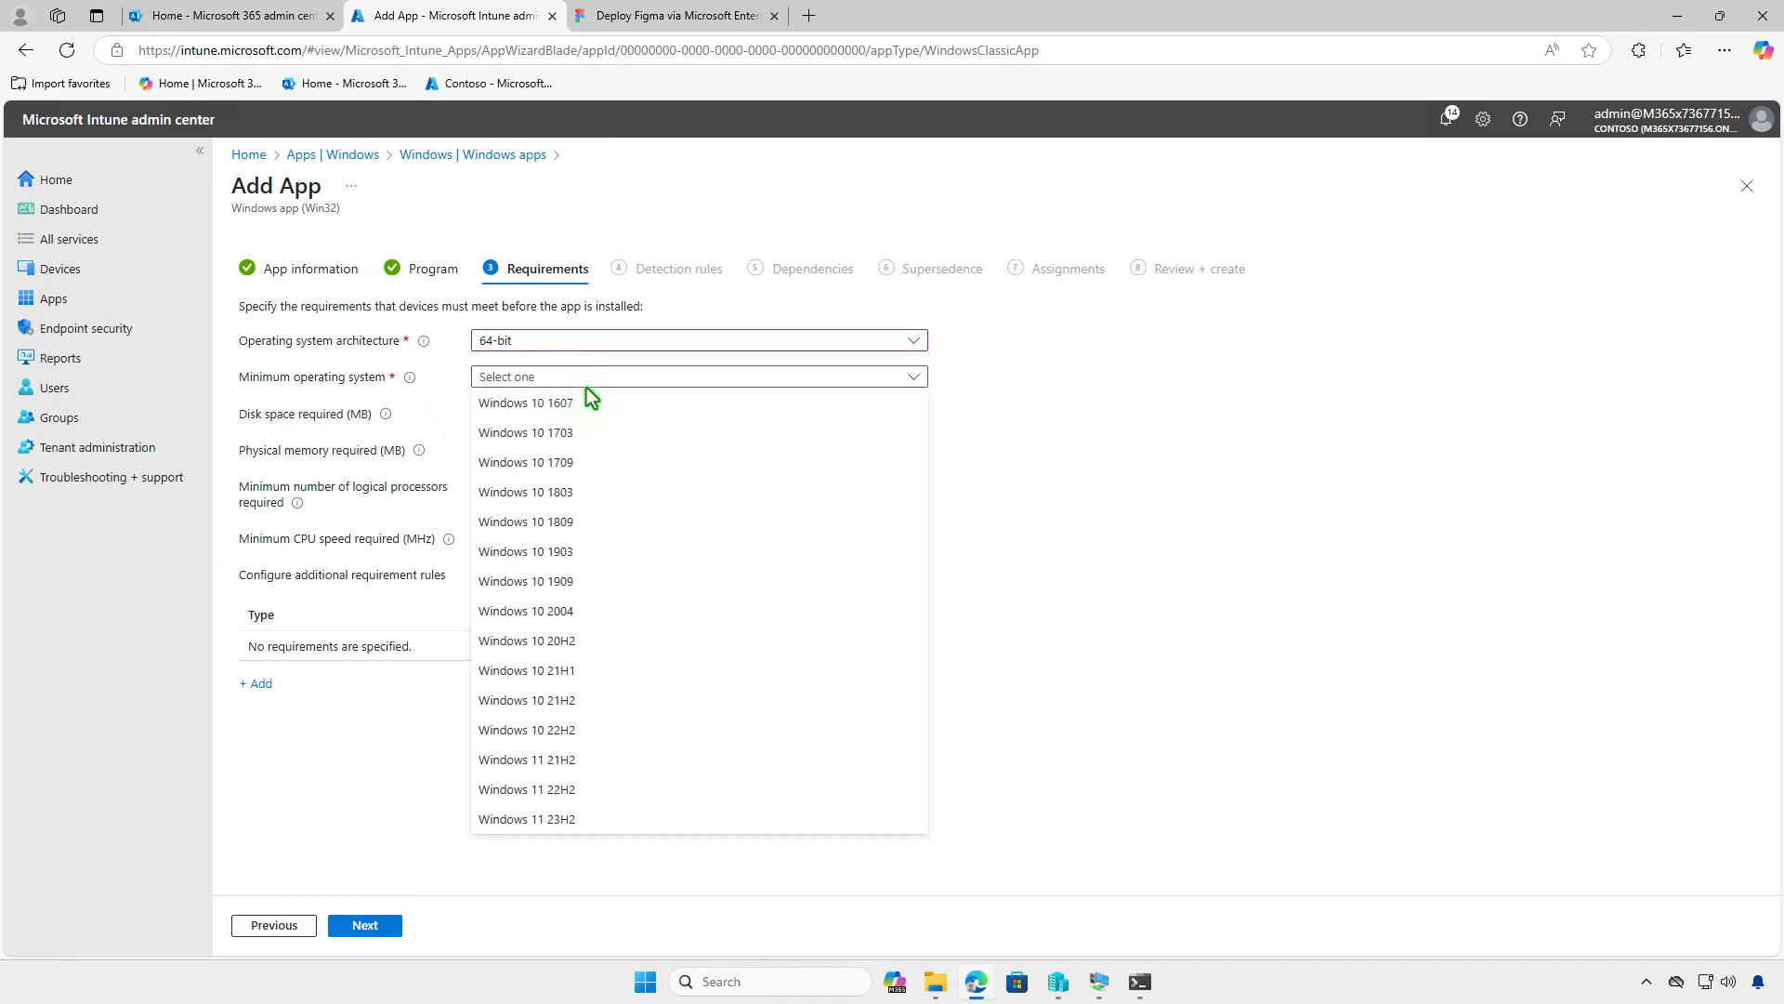
left_click(609, 406)
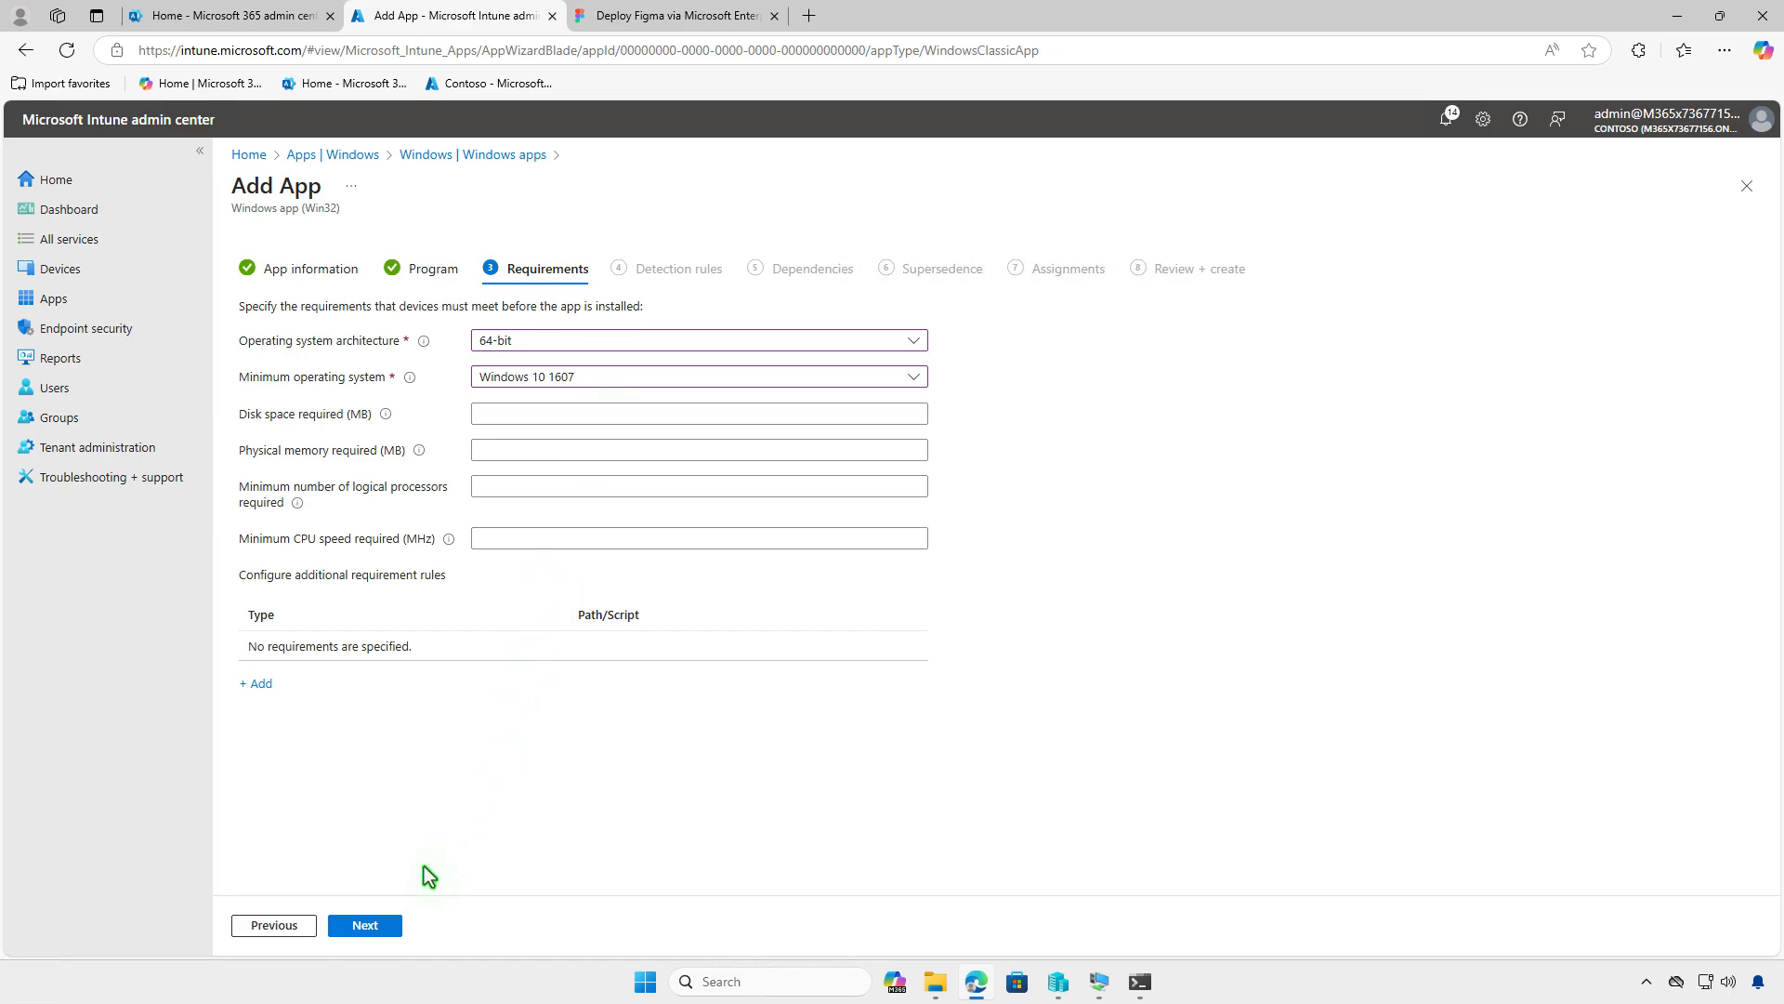
left_click(388, 925)
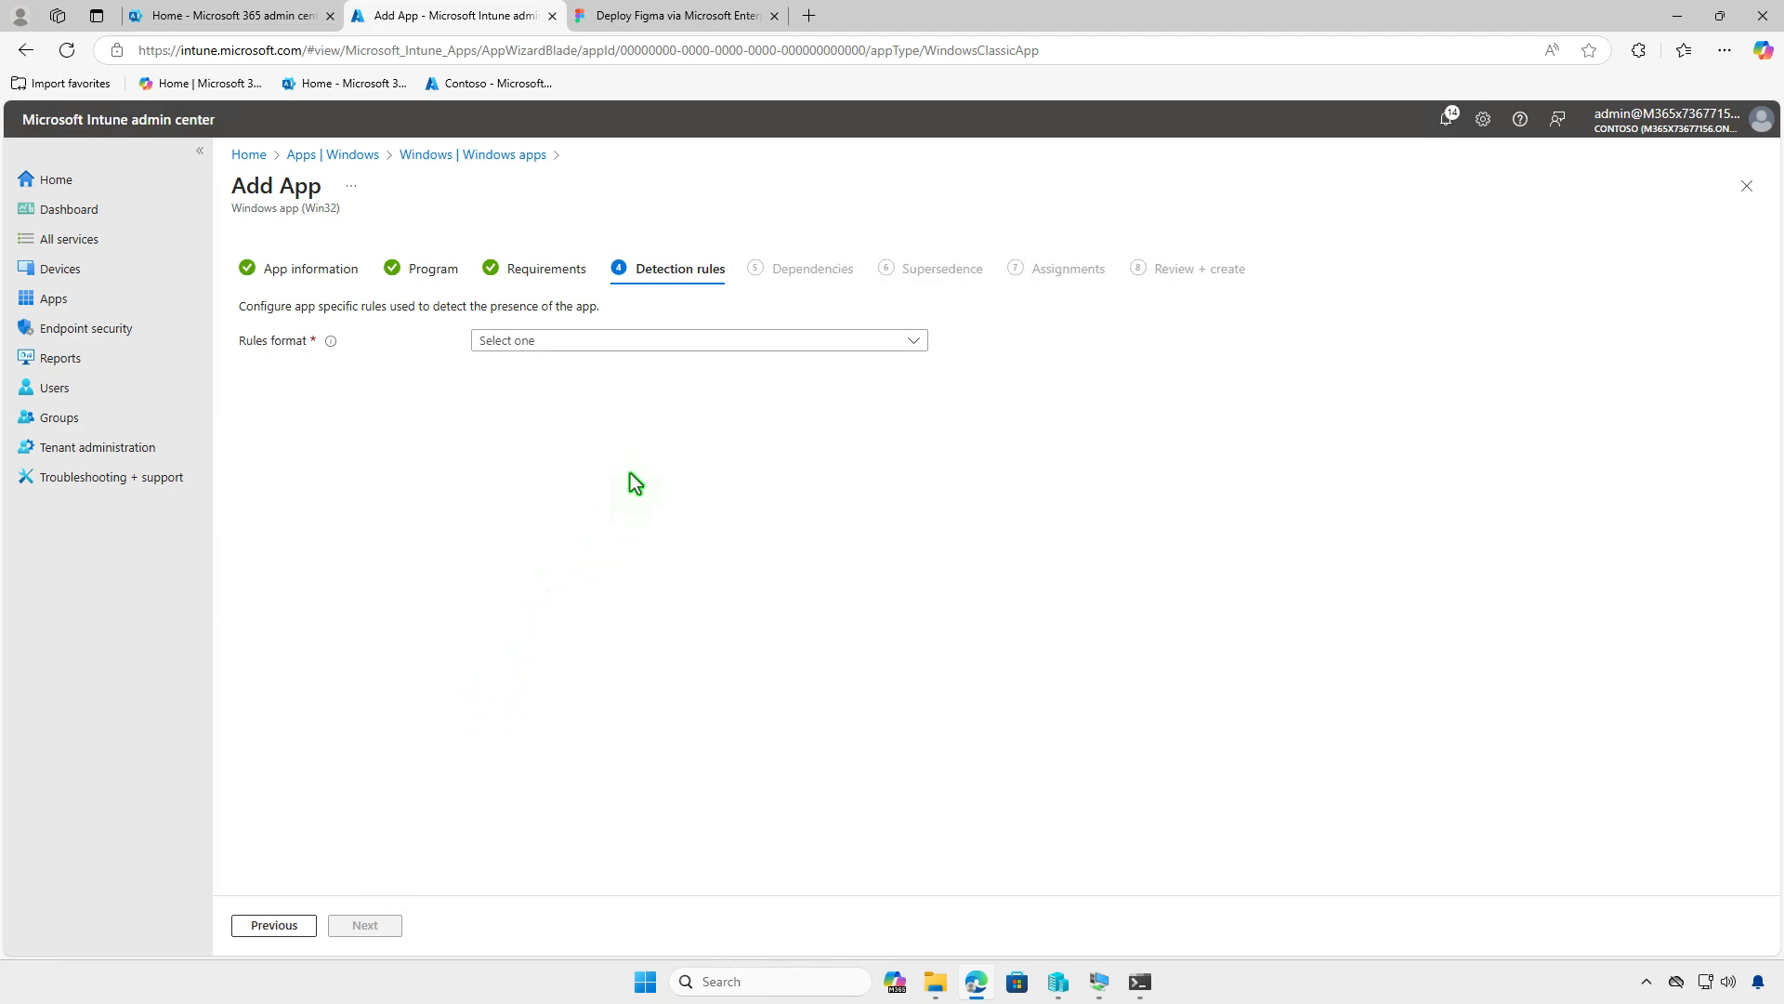
Choose manually configured detection rules, add an MSI rule with the prefilled product code, and skip adding dependencies
left_click(631, 342)
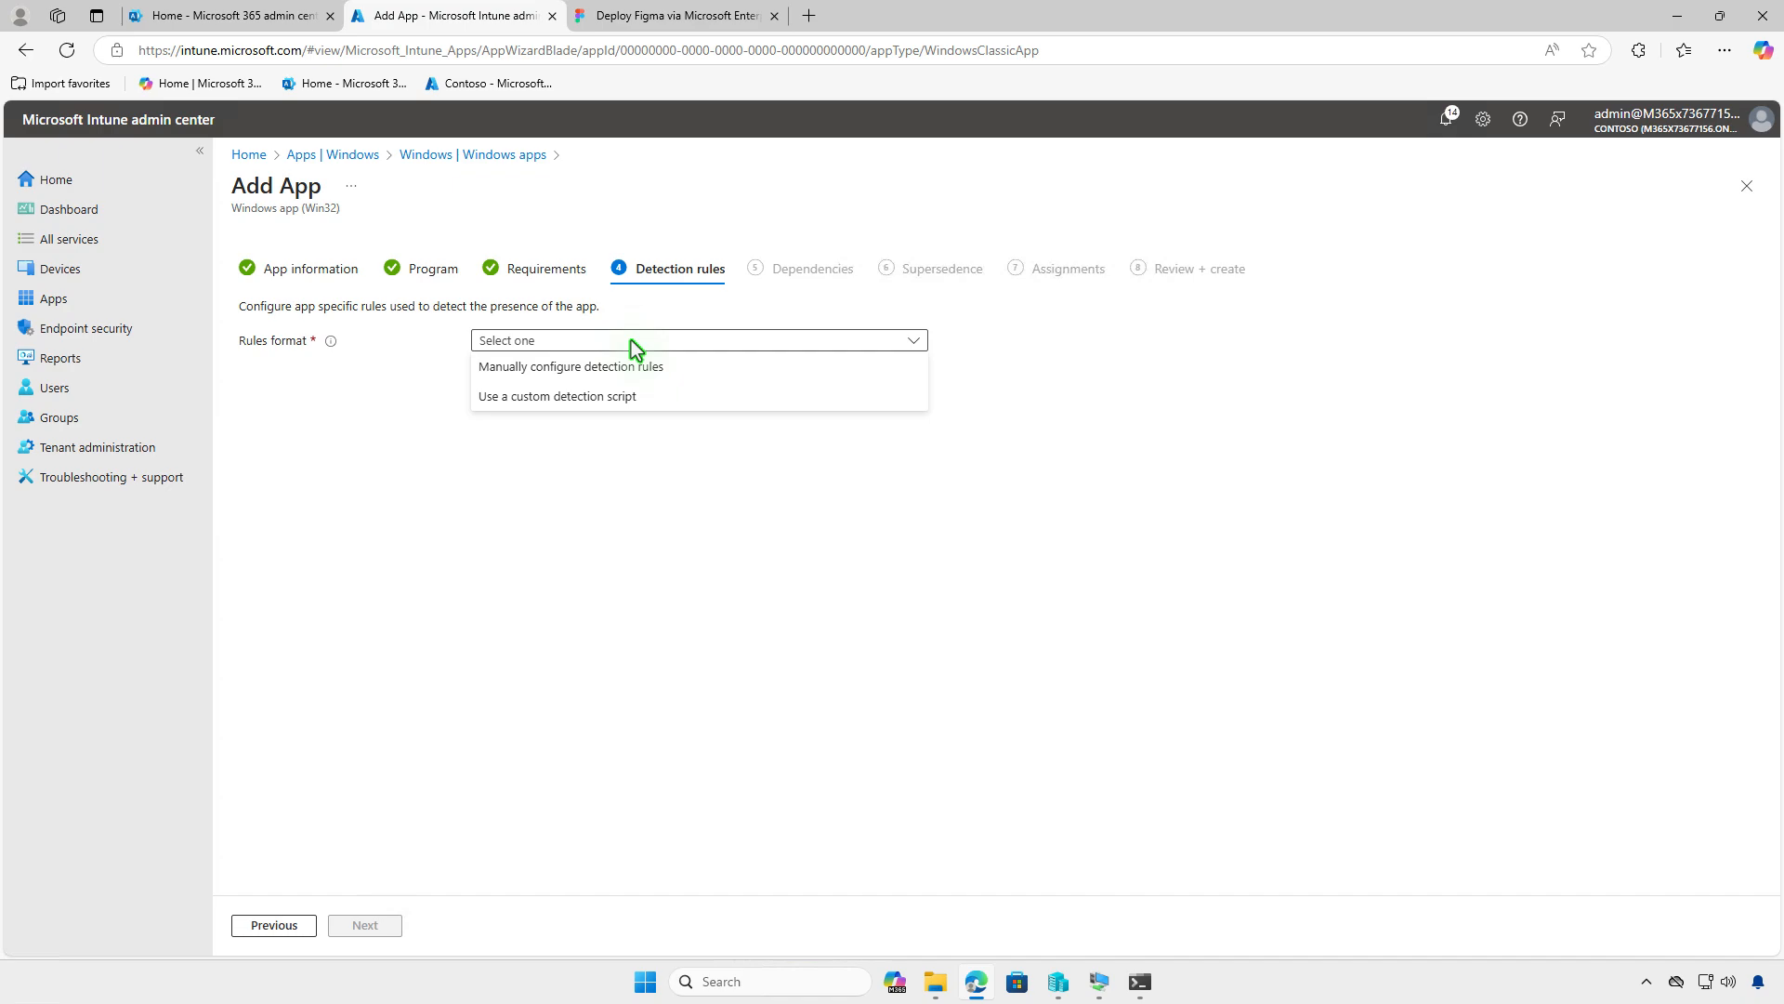
left_click(679, 368)
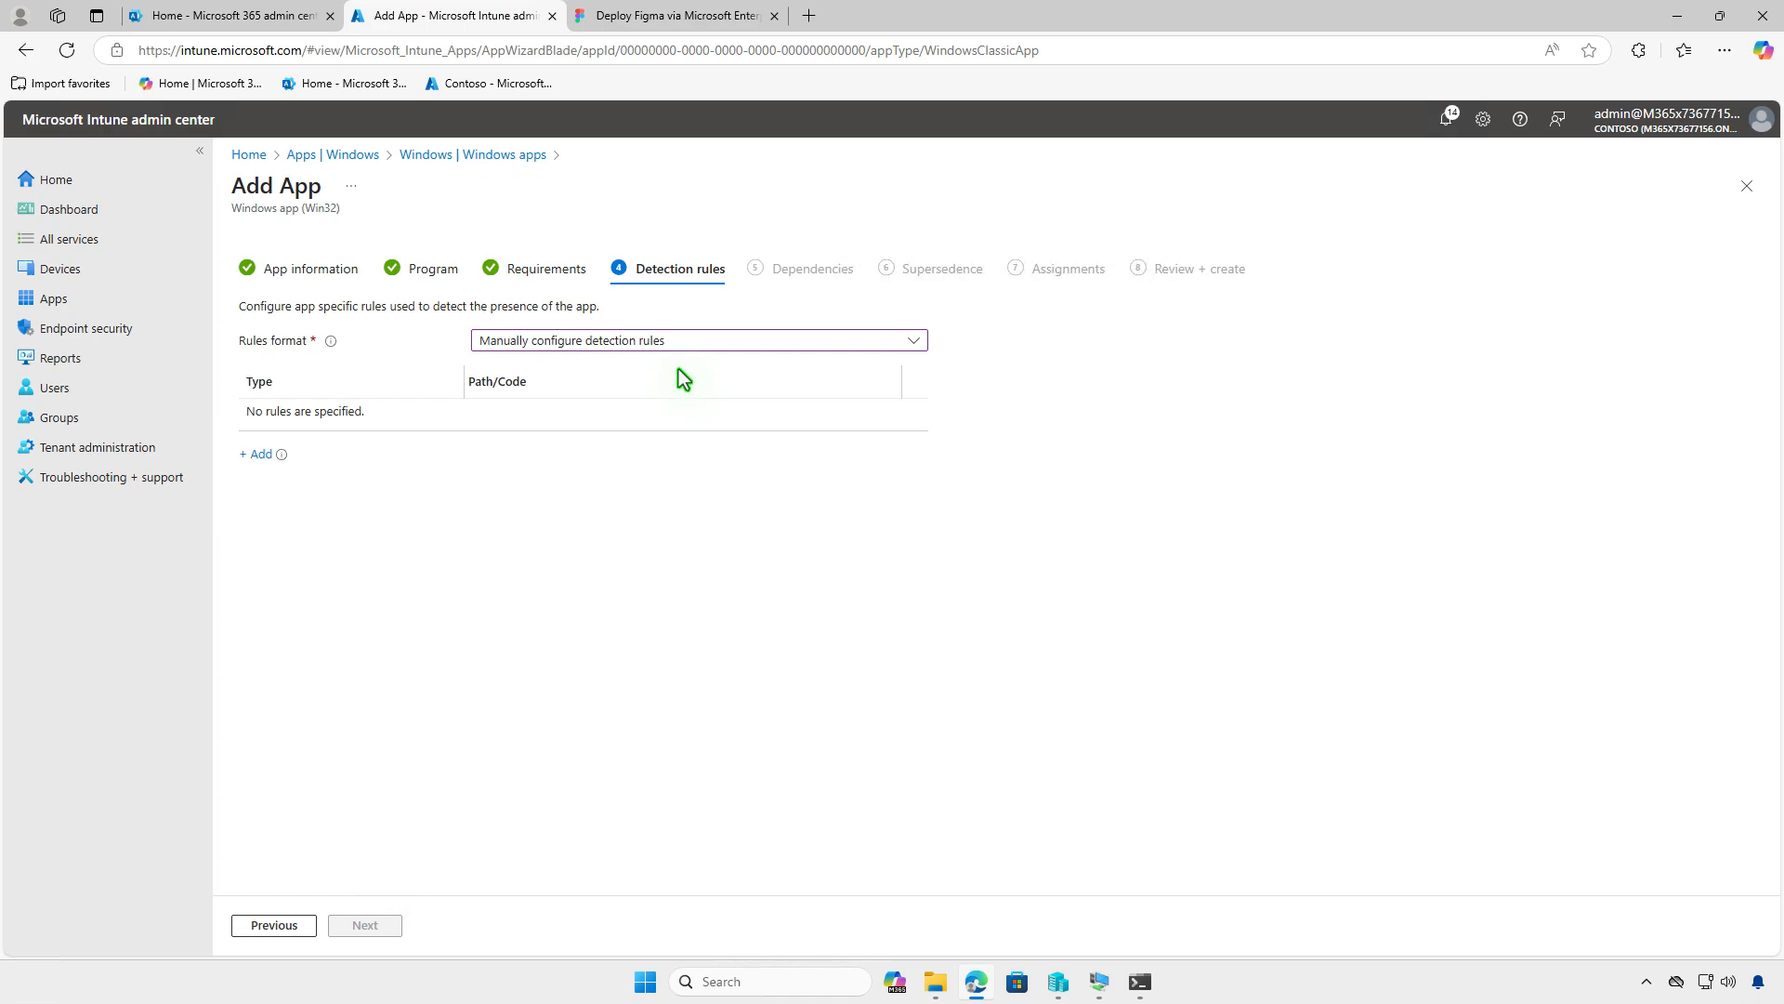
left_click(260, 456)
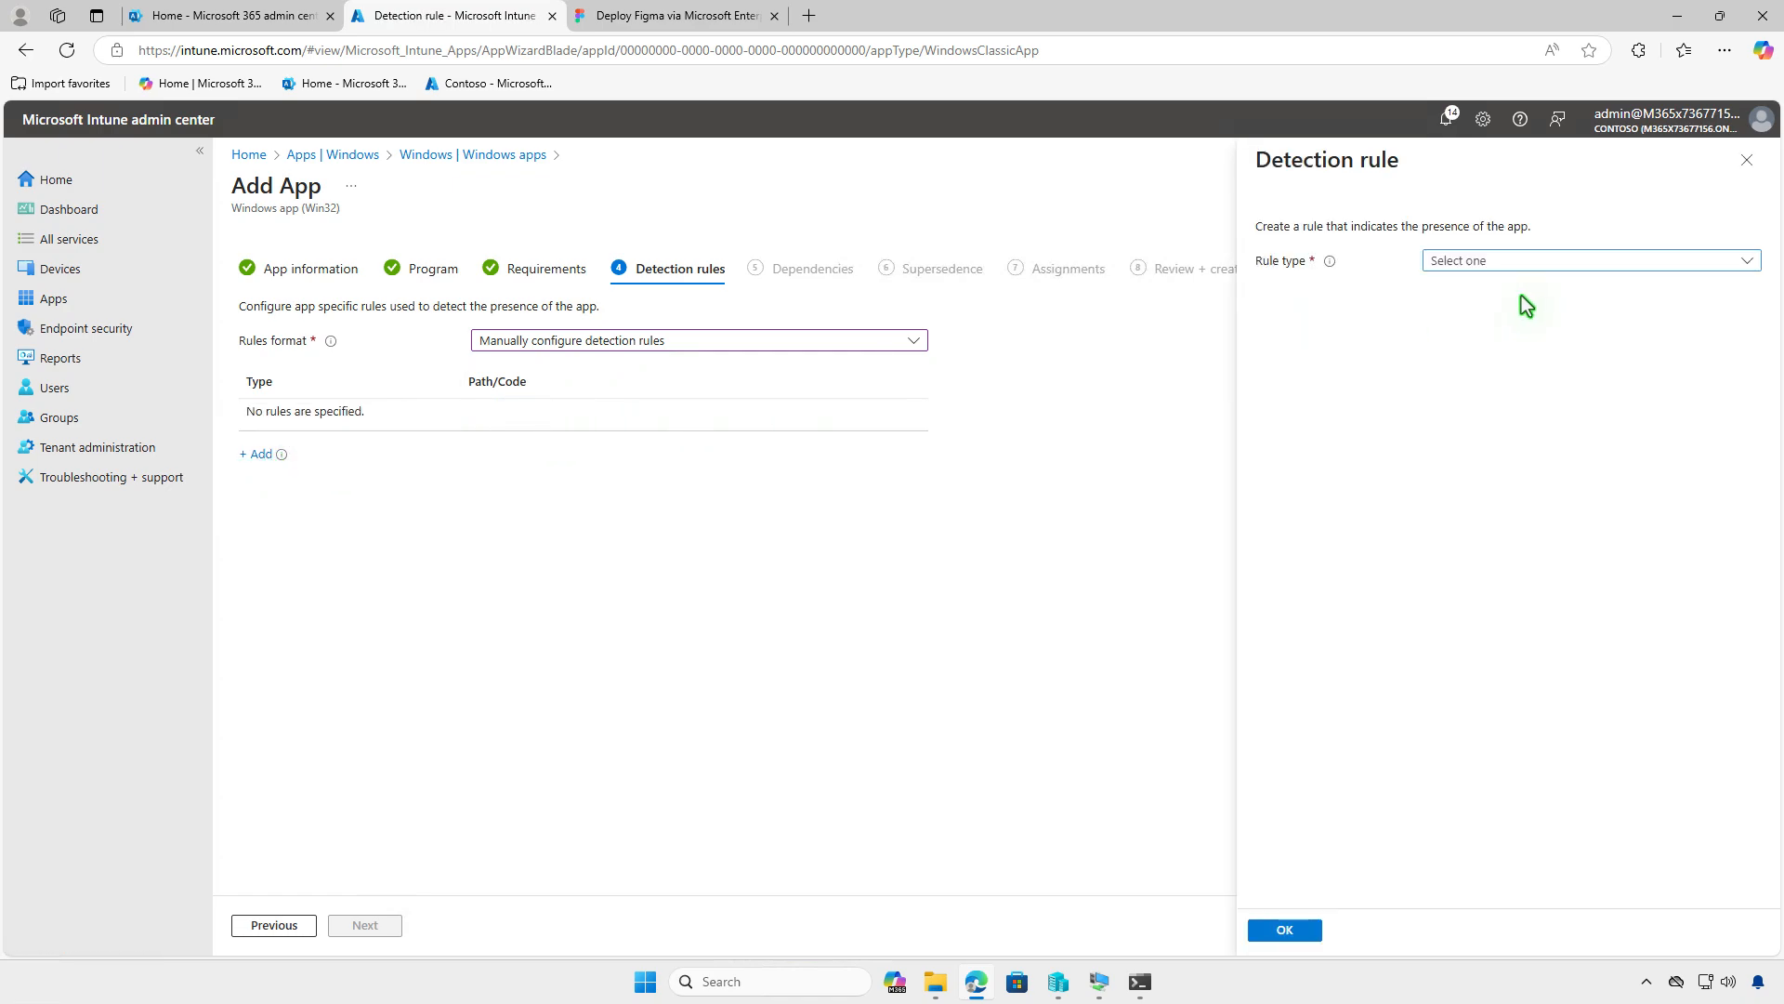
left_click(1552, 256)
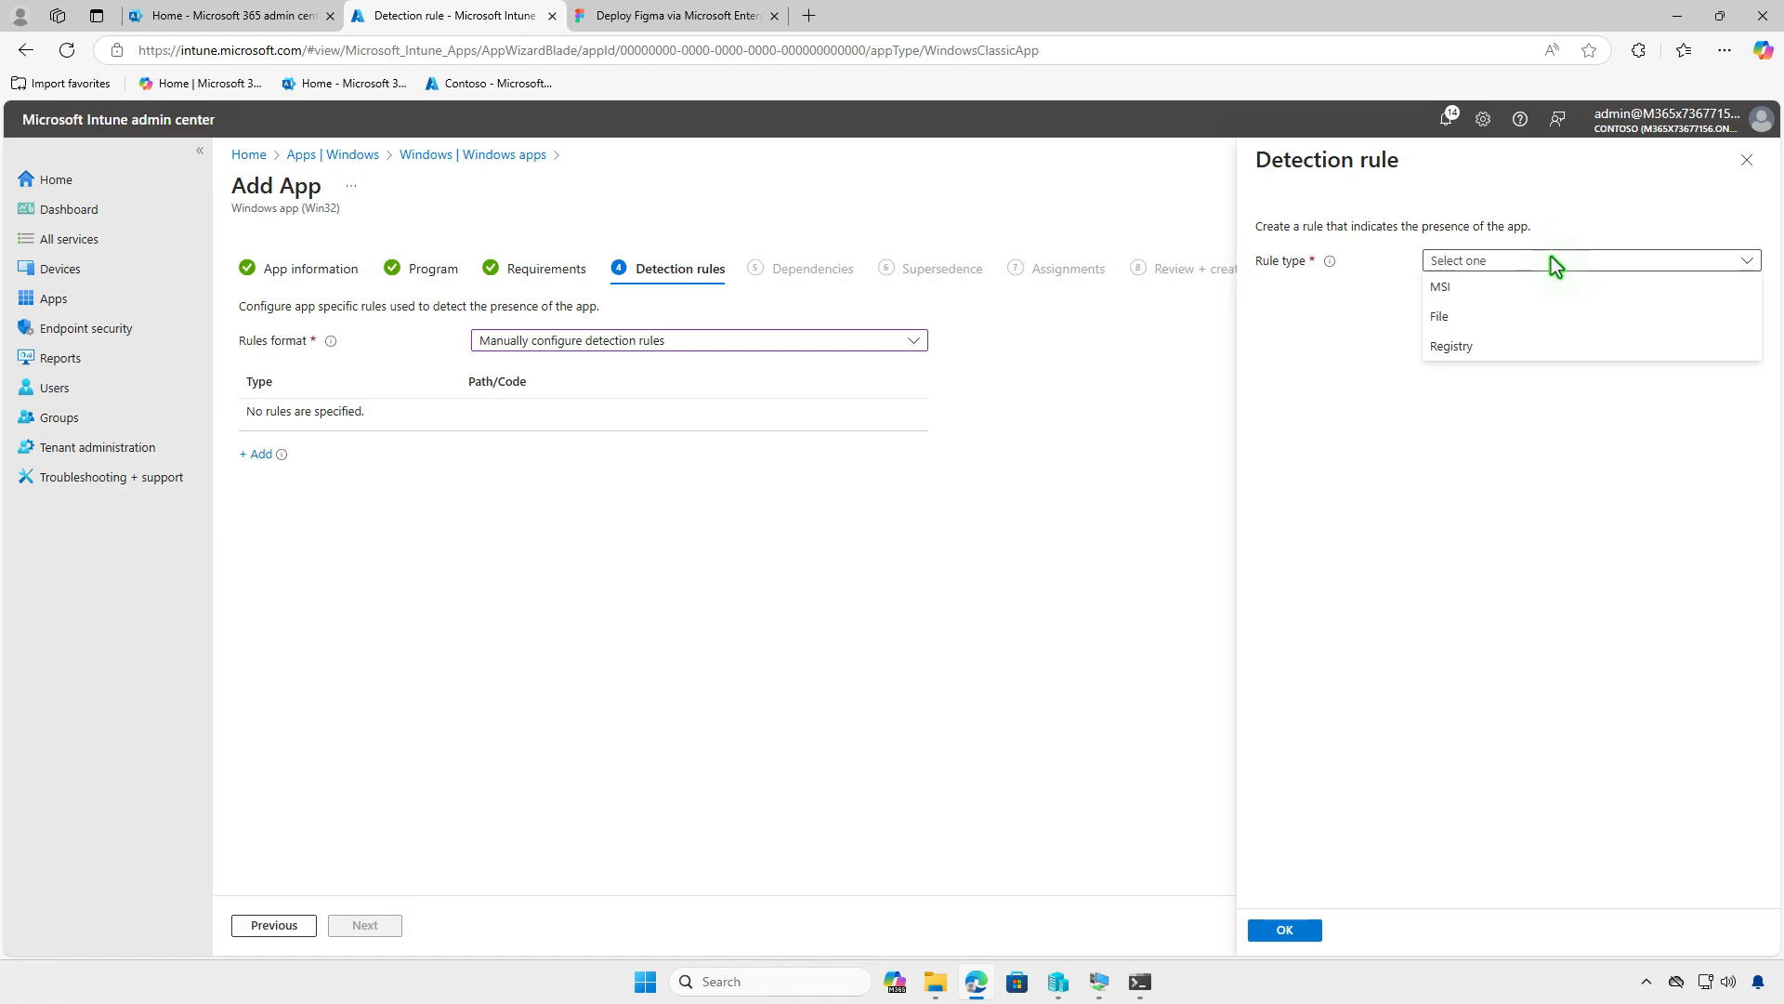
left_click(1552, 284)
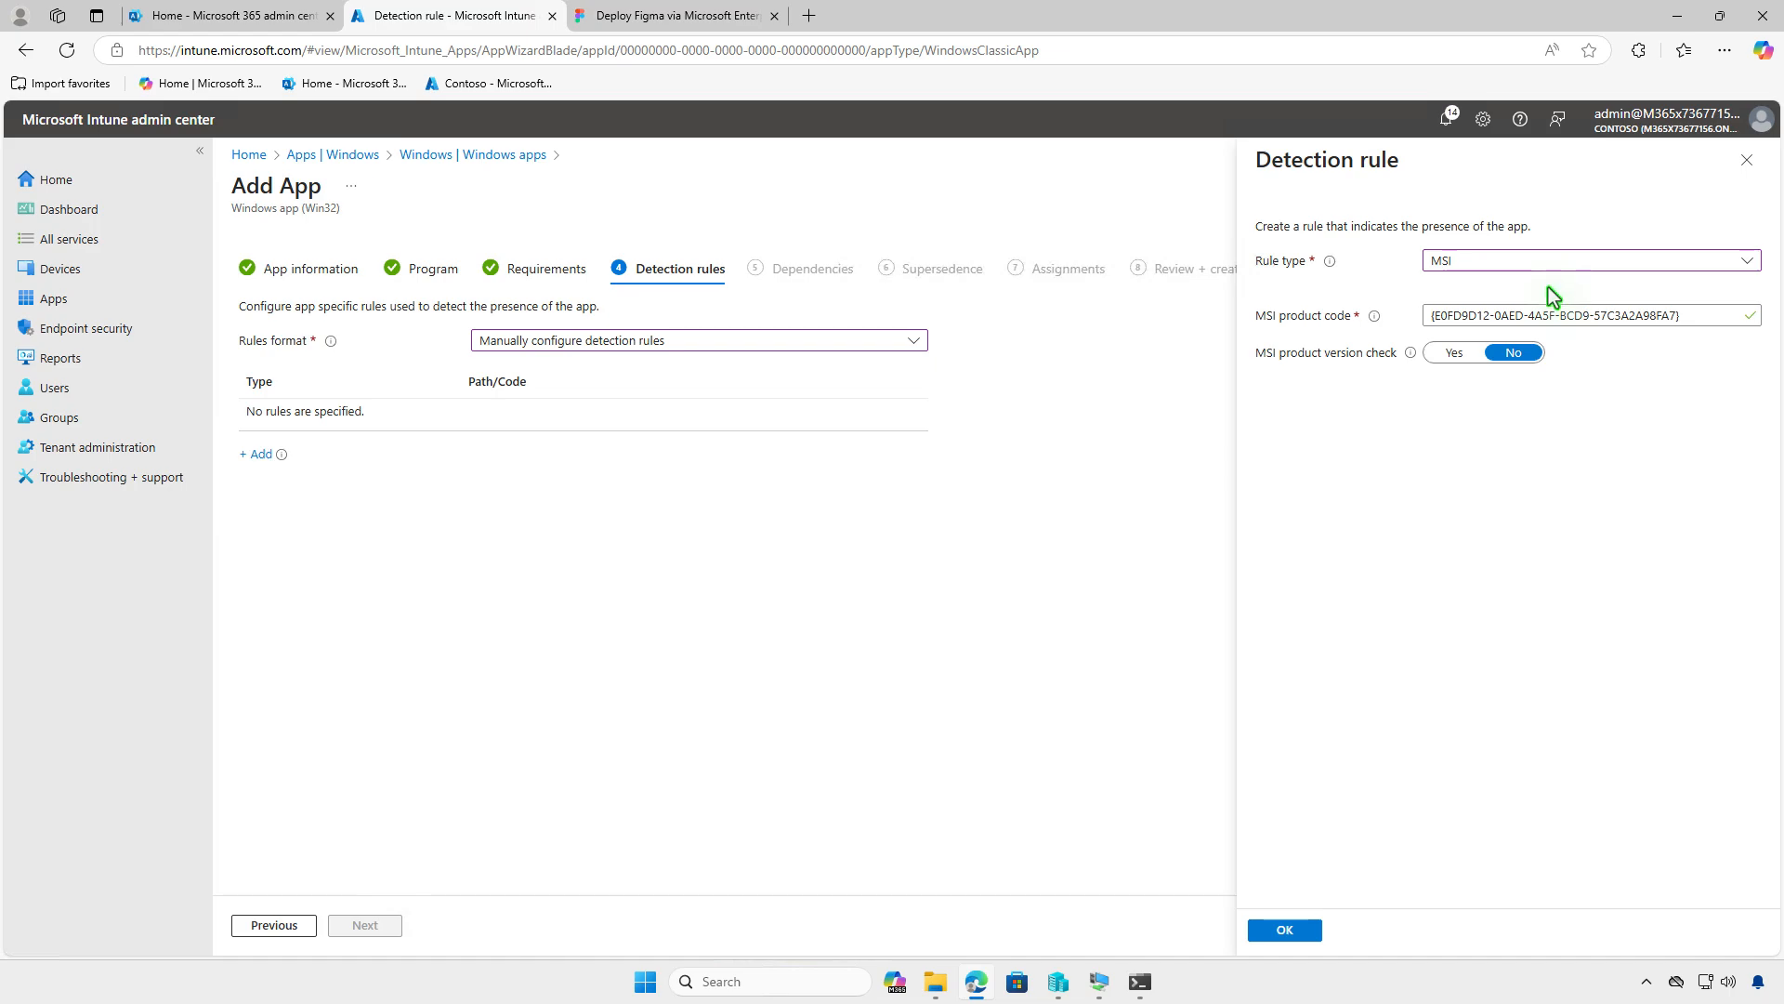
left_click(1312, 932)
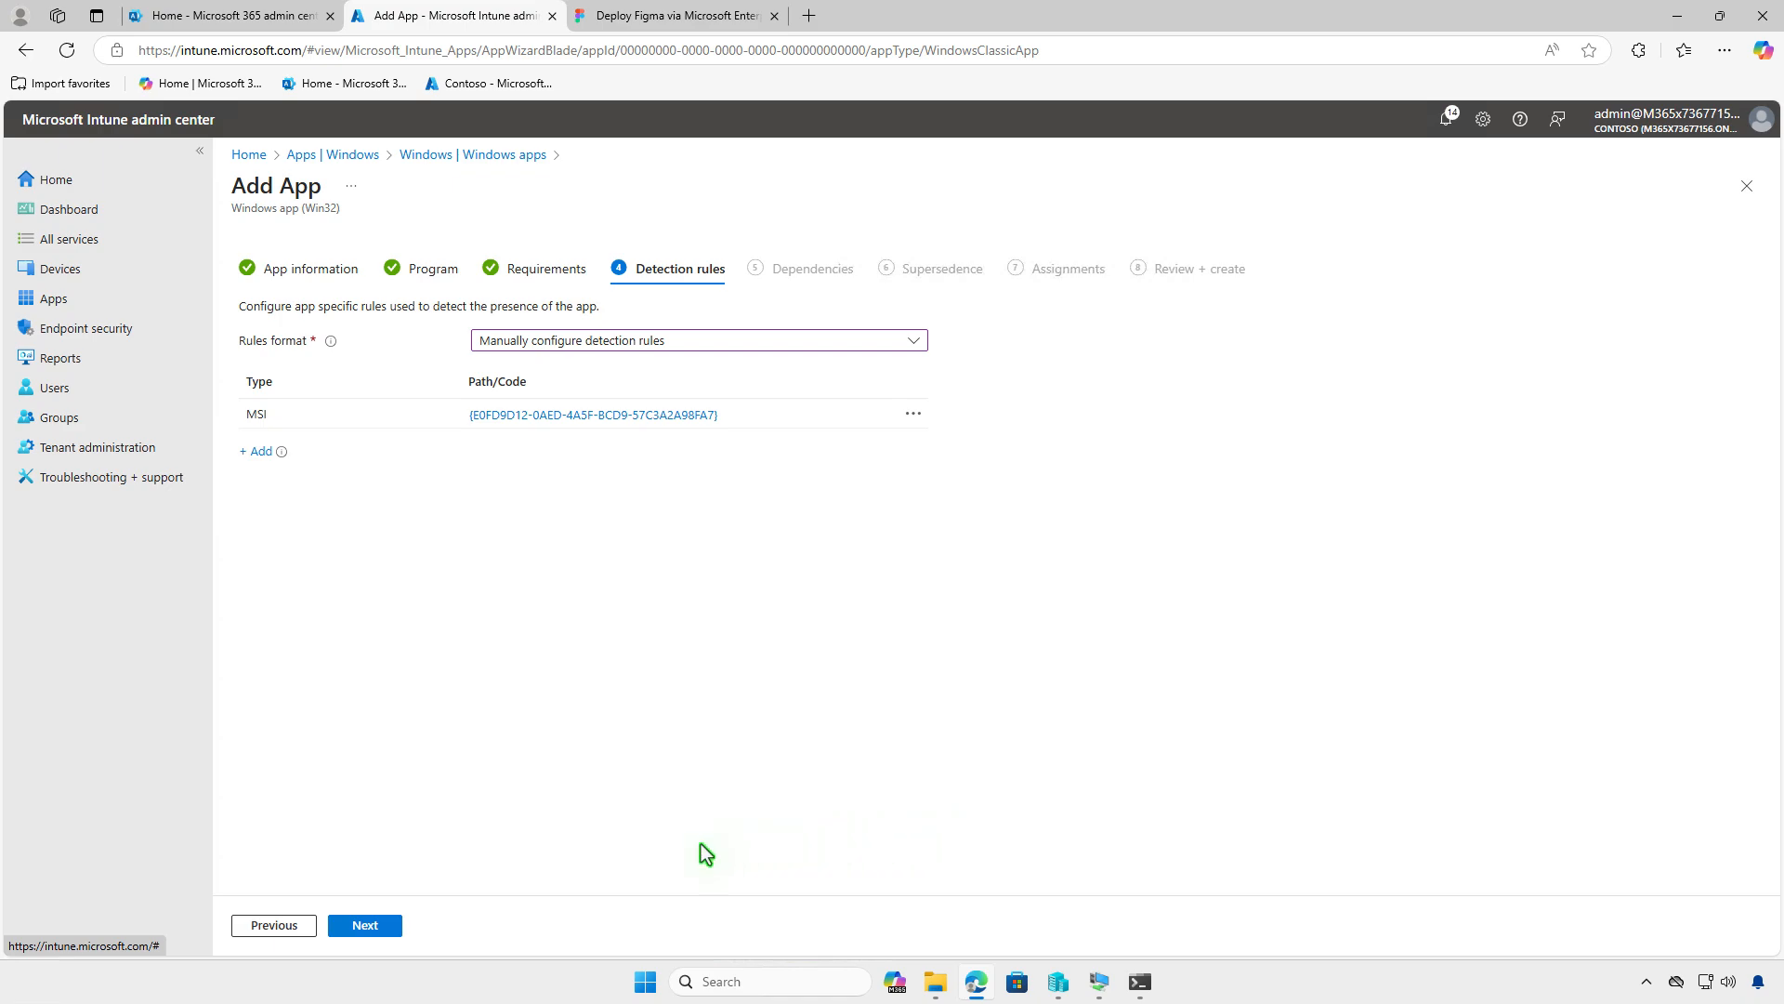
left_click(366, 923)
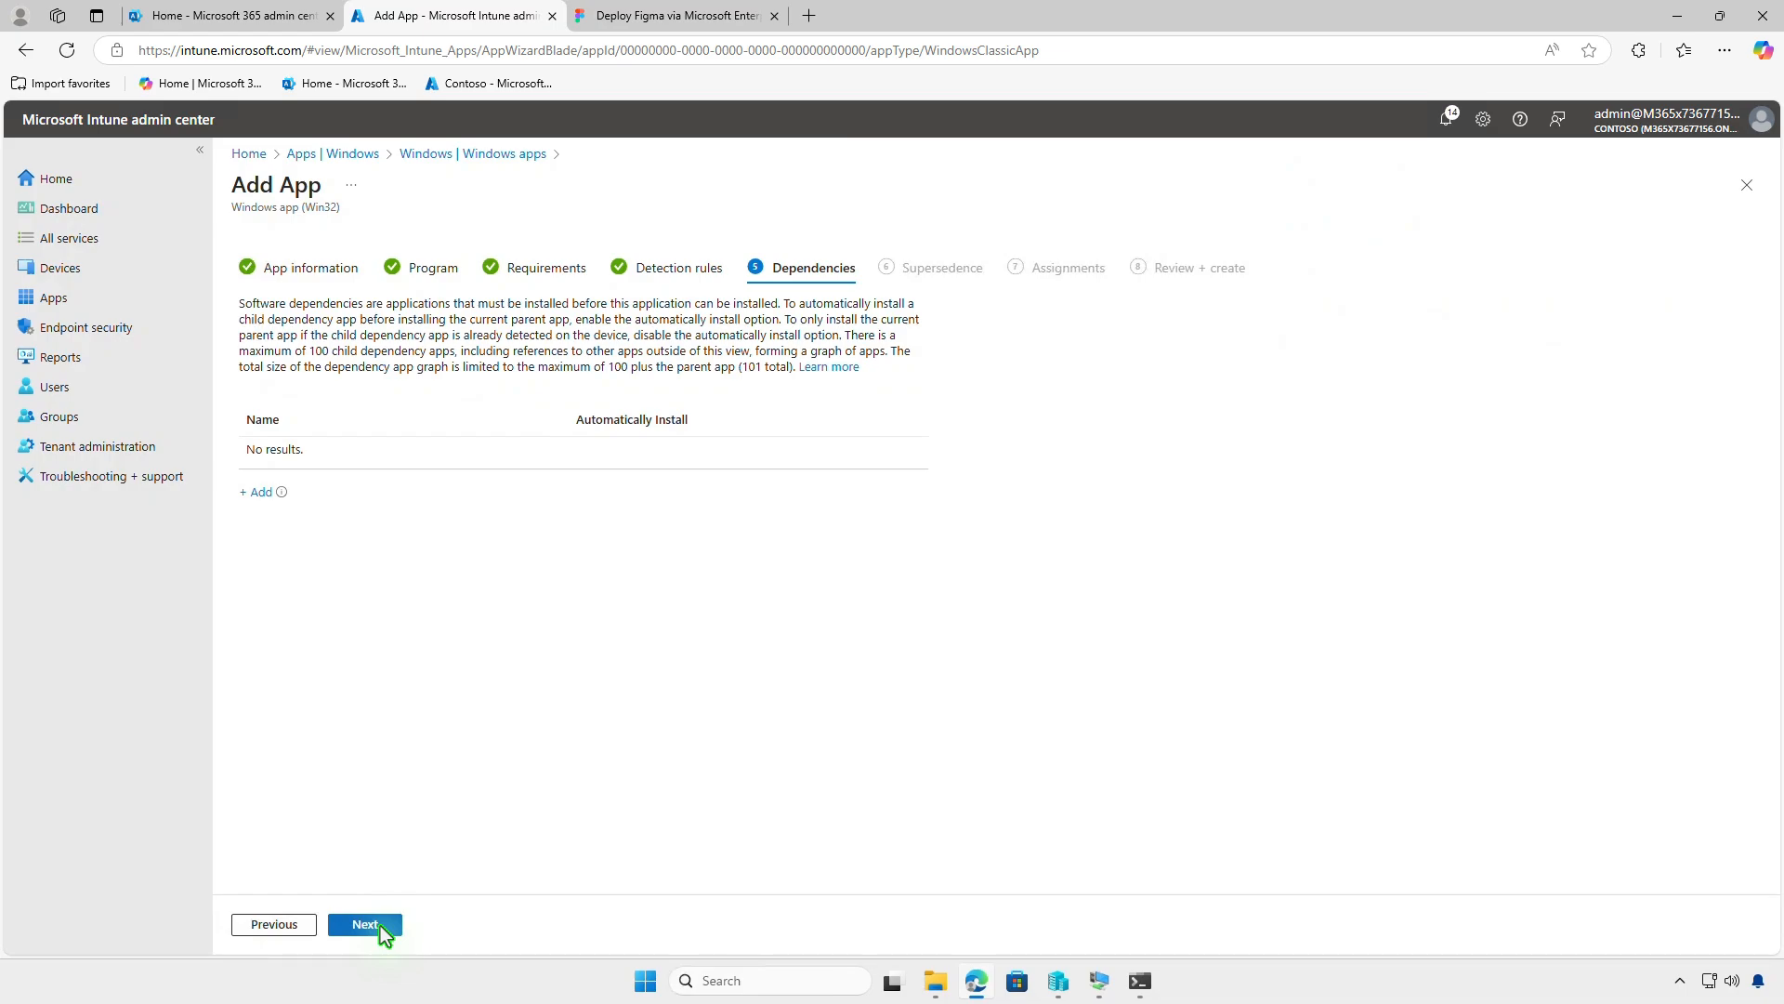
left_click(381, 927)
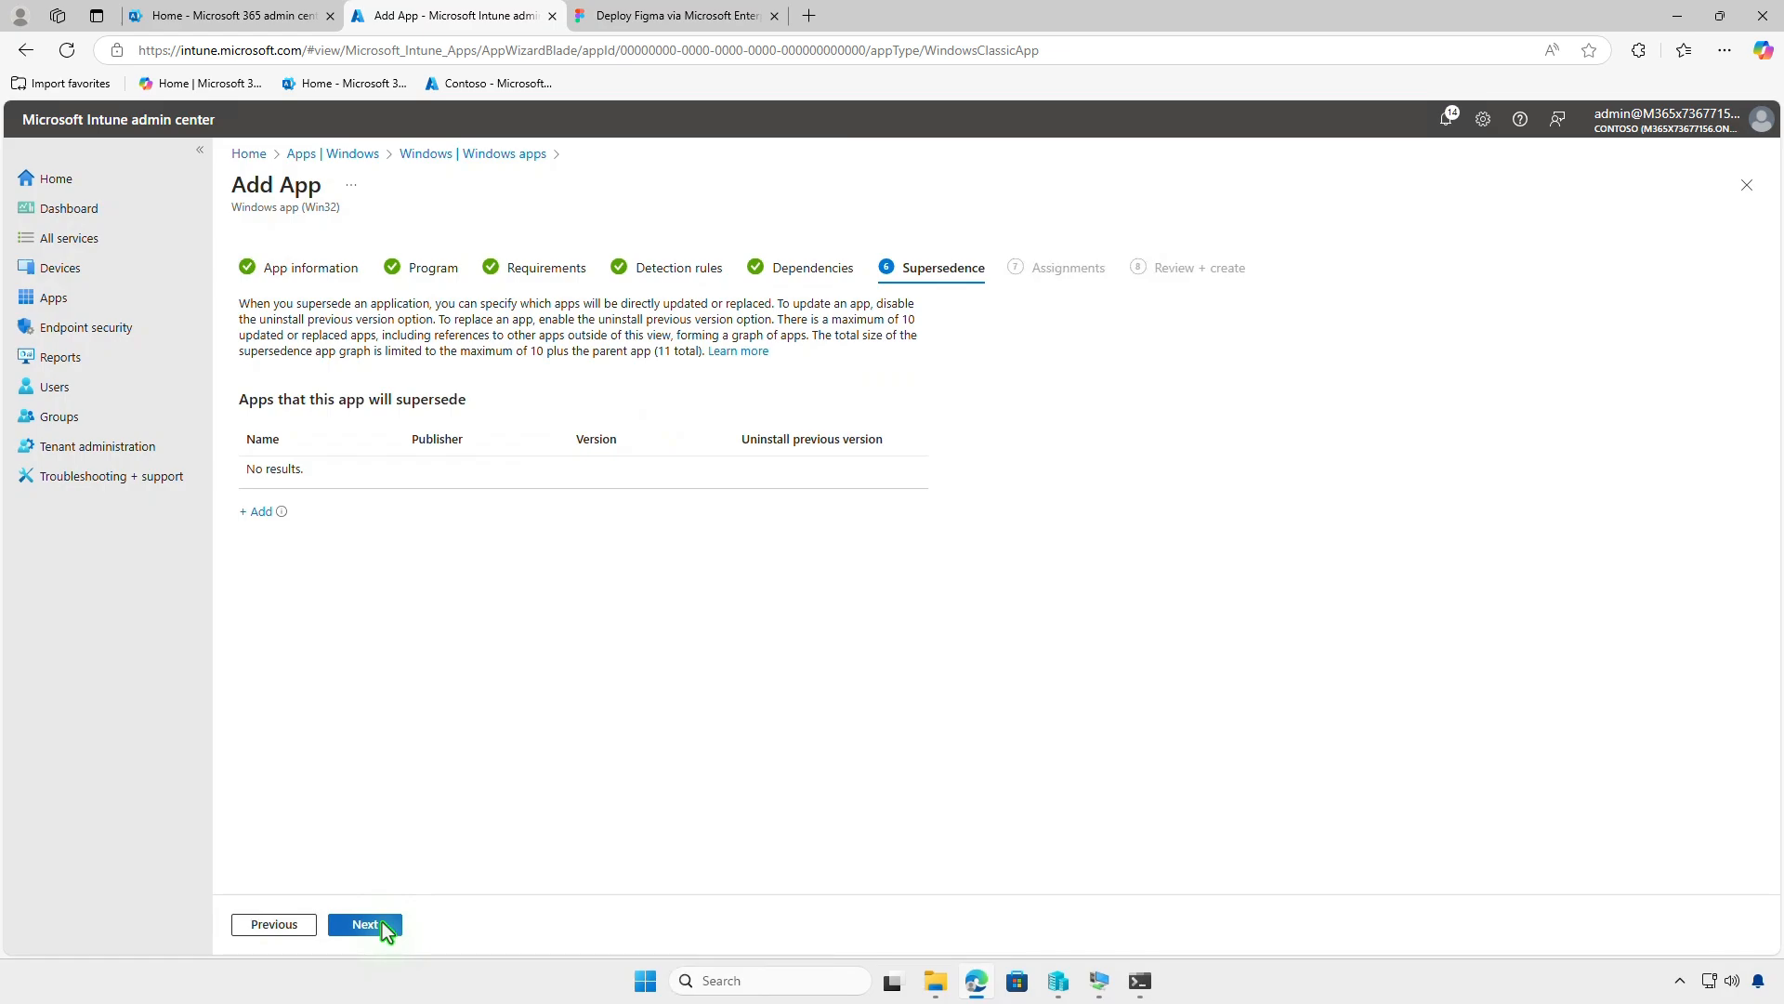
Skip supersedence and add the Test_Devices group as a required assignment for the app
left_click(382, 924)
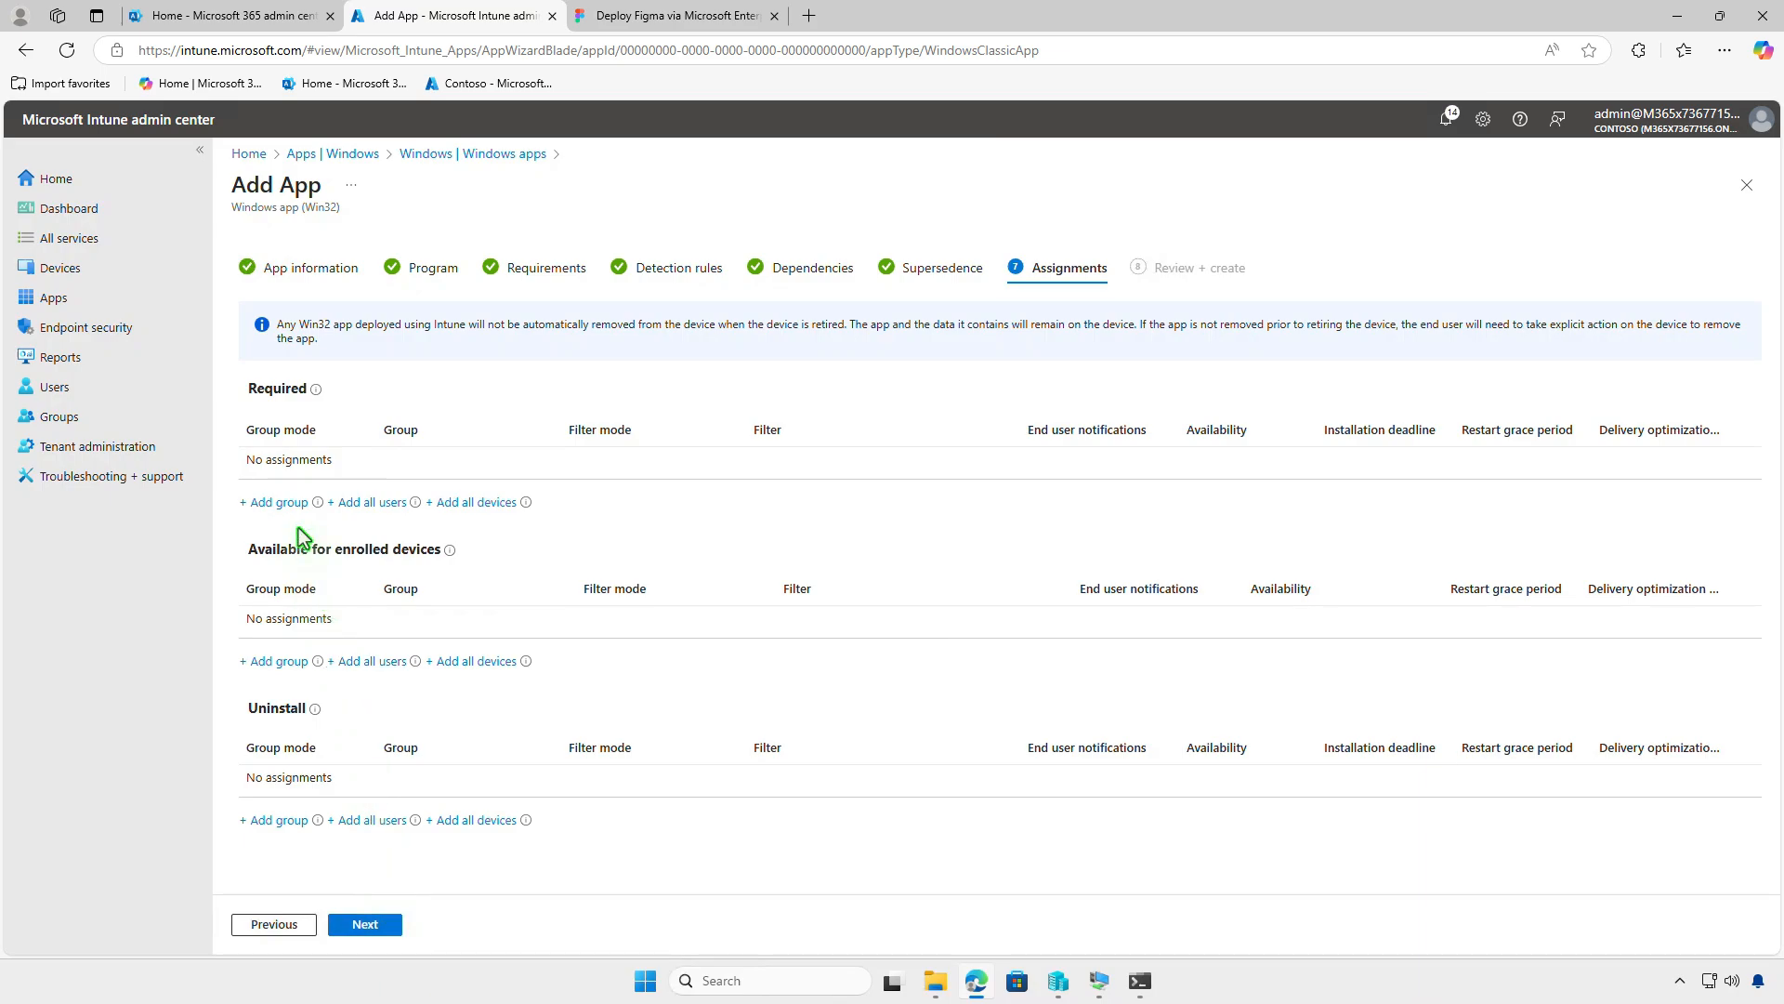
left_click(279, 503)
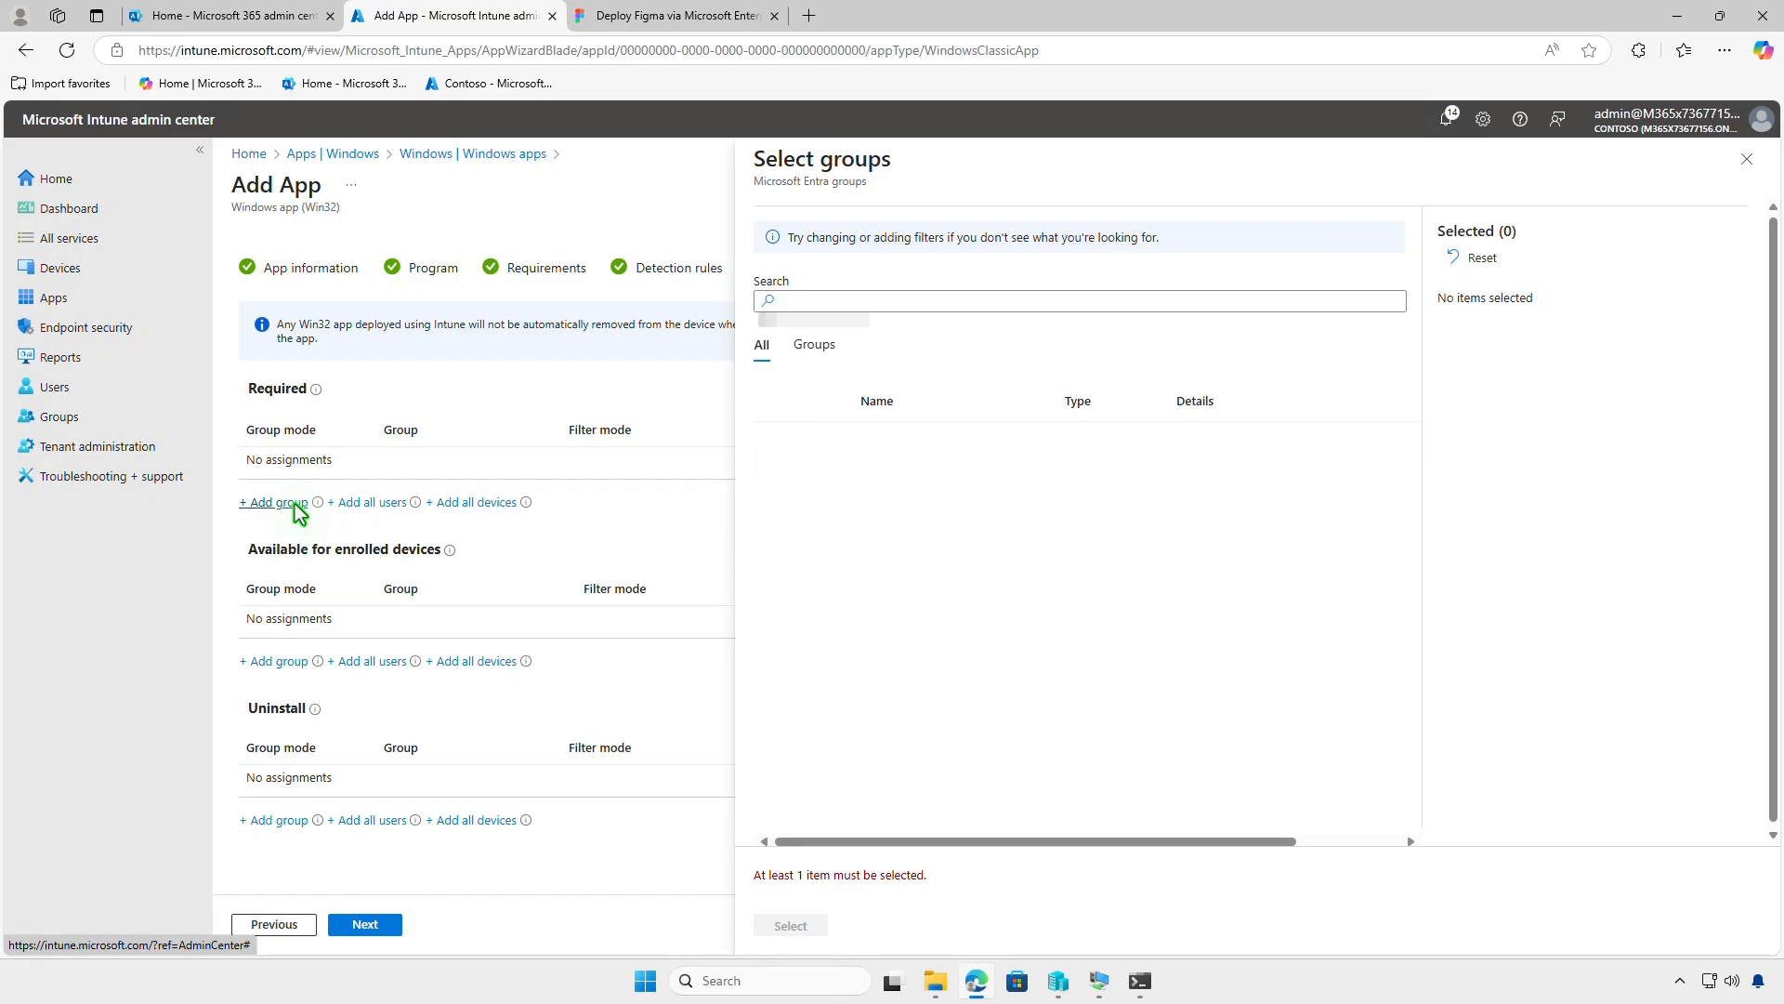
left_click(778, 443)
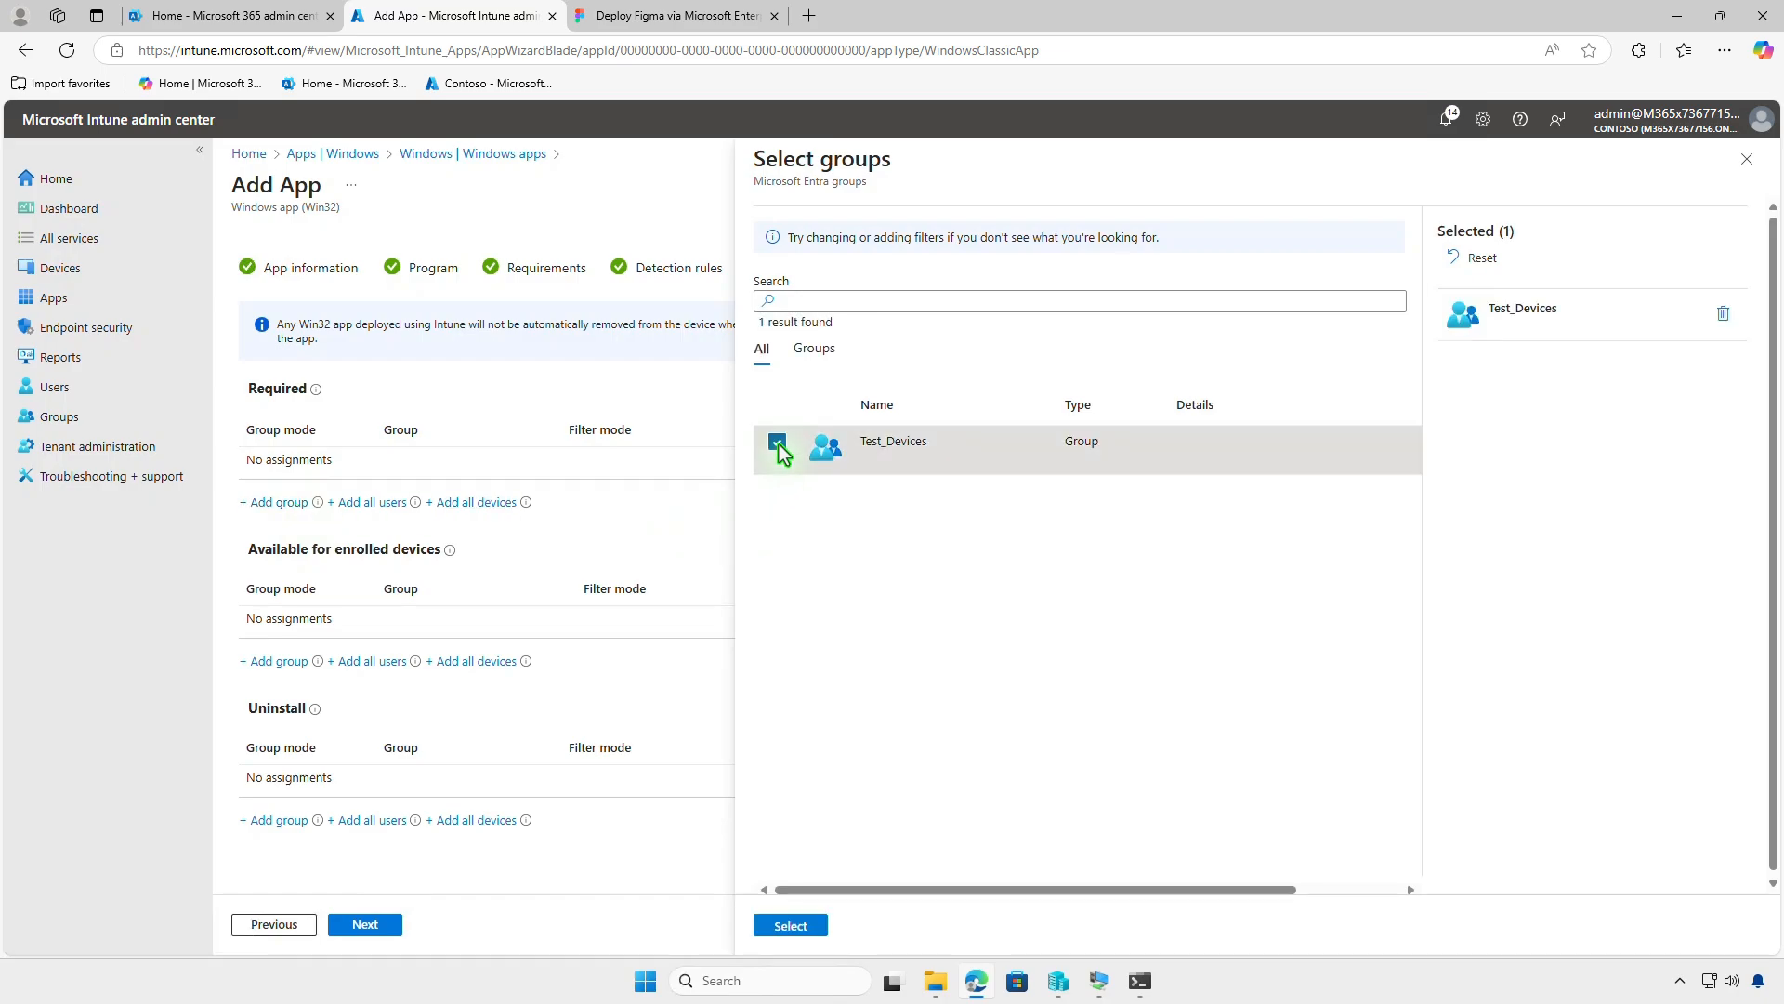
left_click(791, 926)
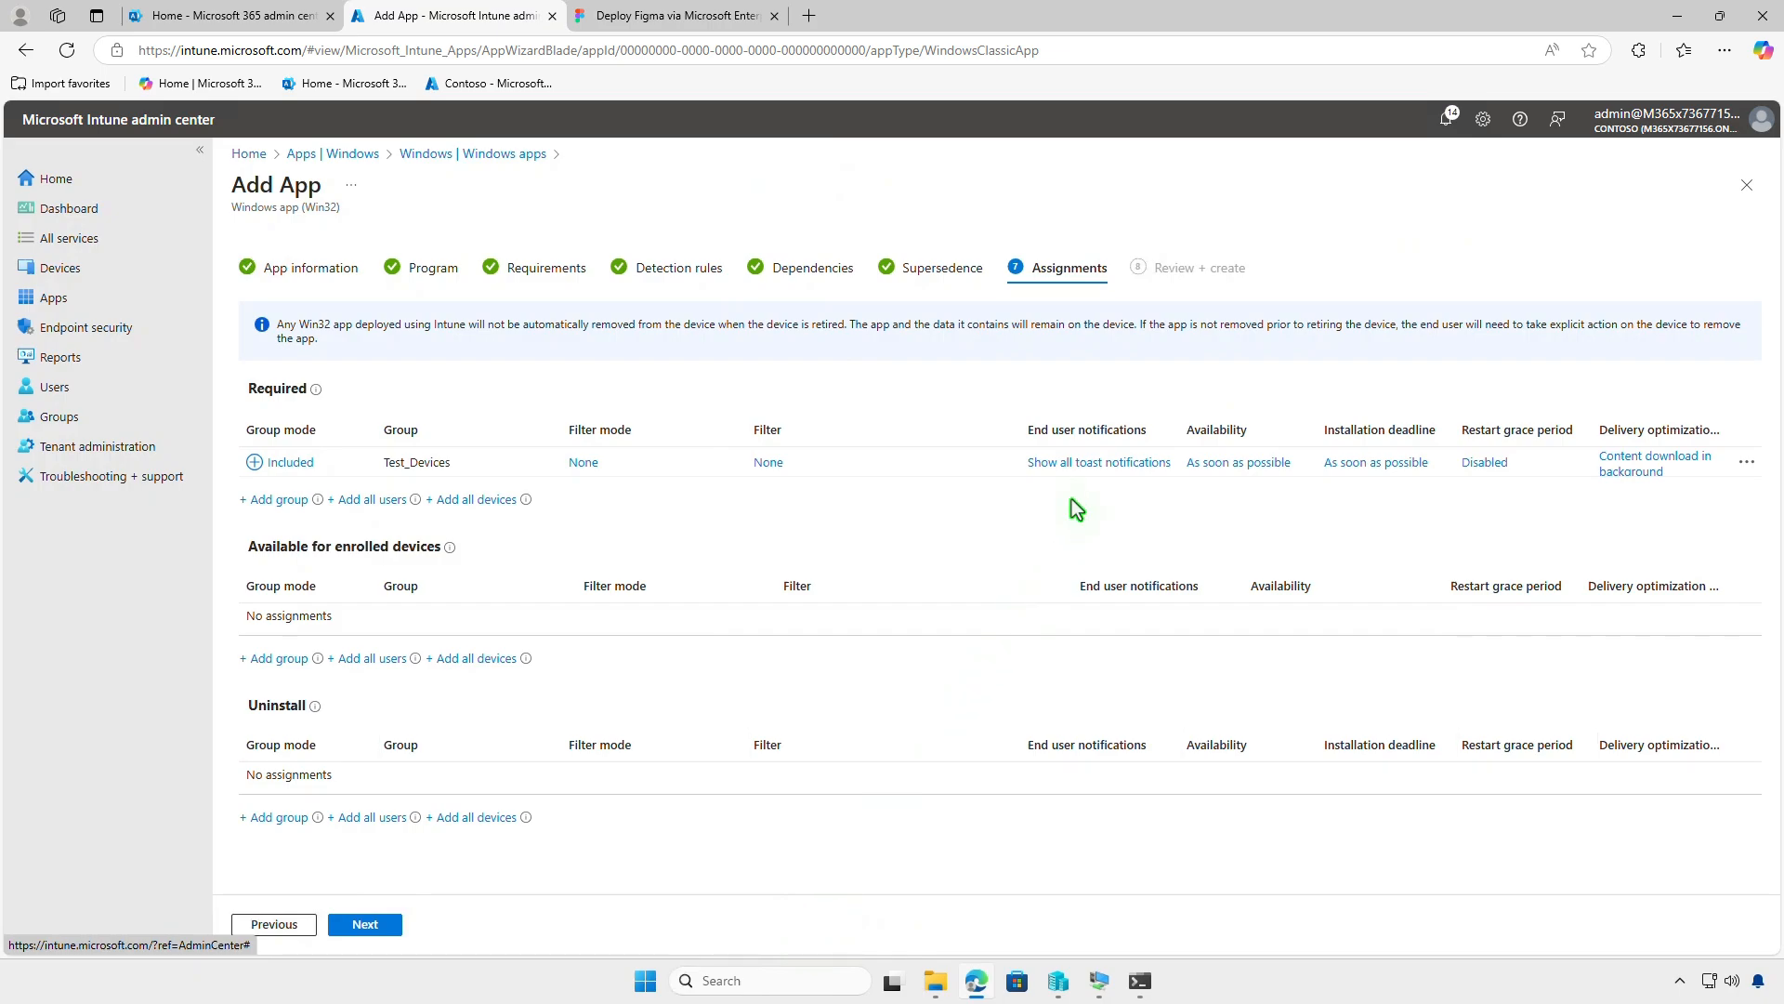
Check the Test_Devices assignment settings without changing them, continue to the review, and create the Figma app
left_click(1079, 465)
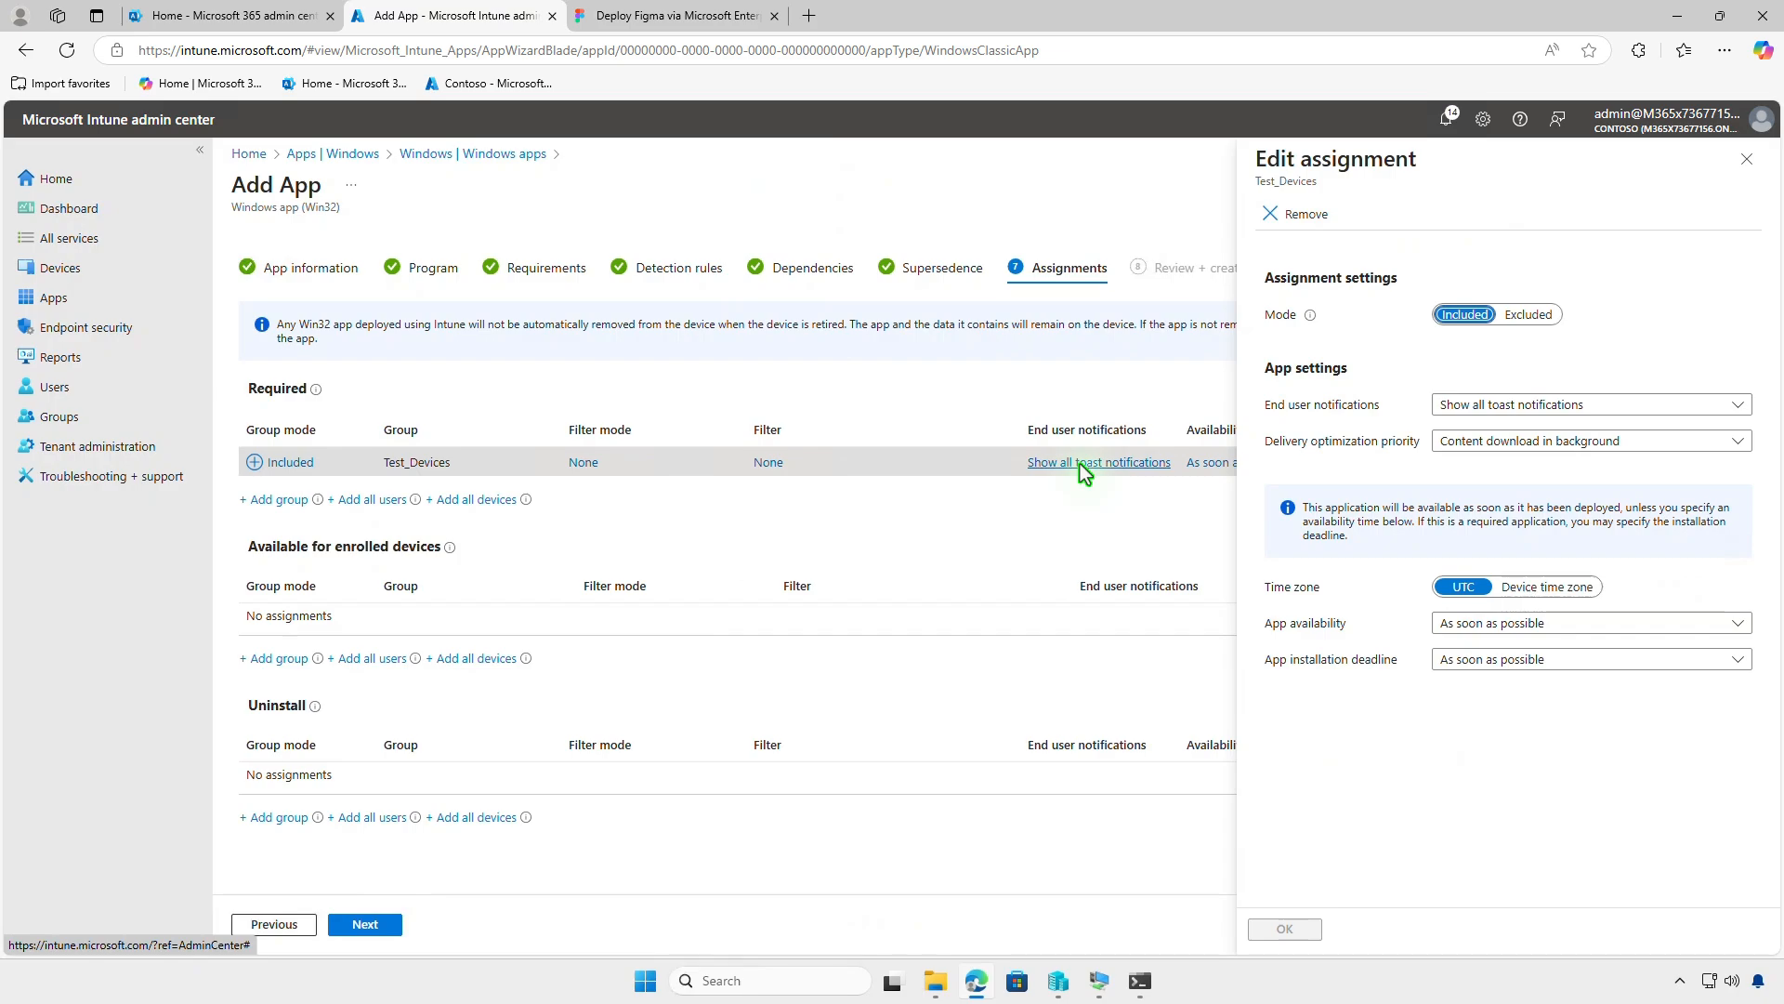
left_click(1744, 161)
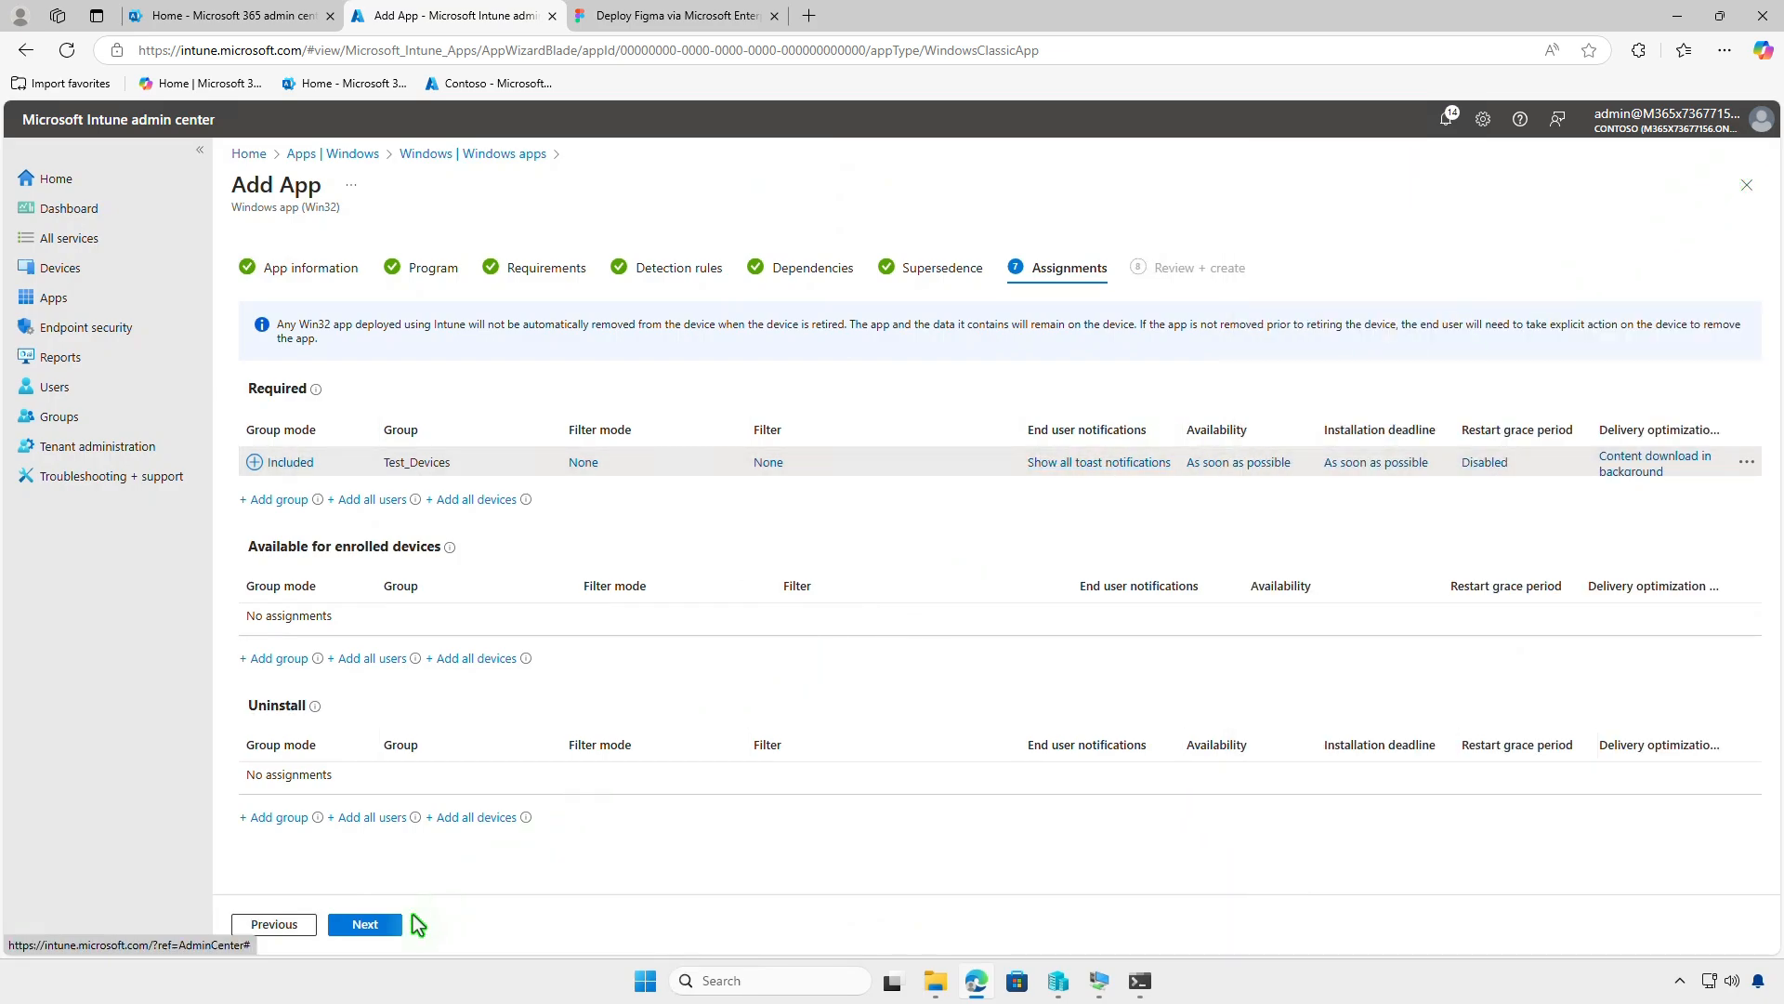
left_click(388, 926)
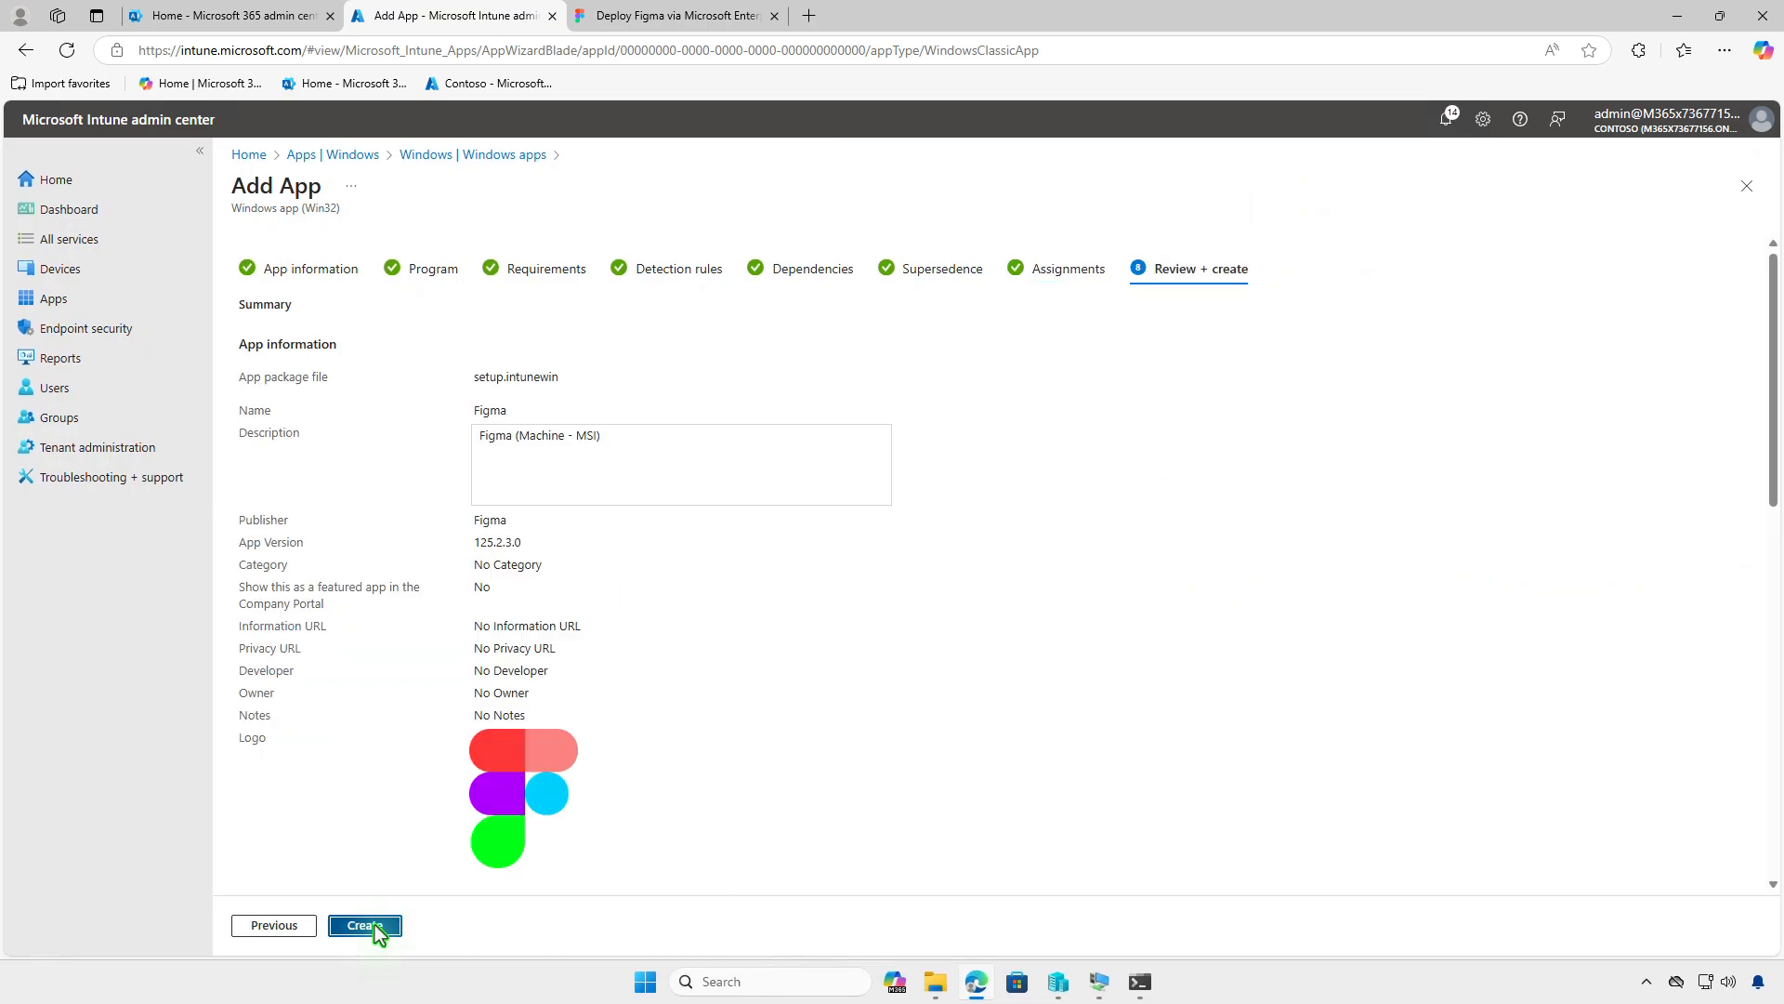
left_click(376, 924)
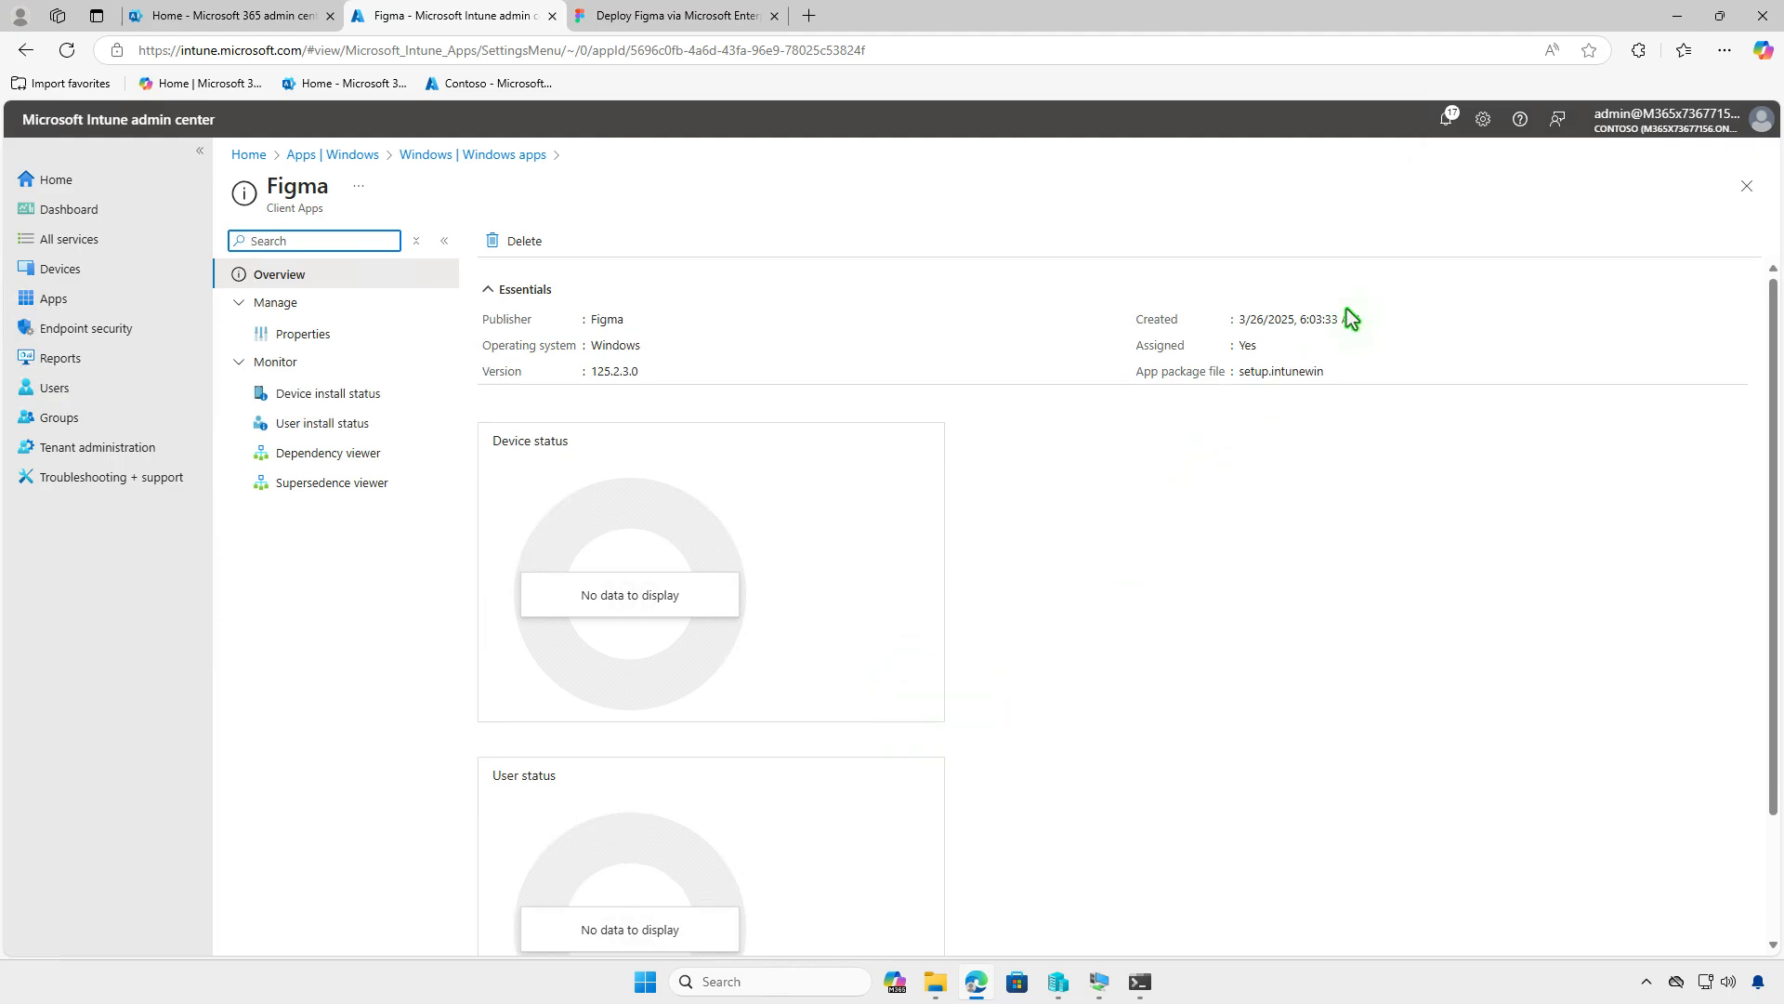
Switch to the WIN10-CTL virtual machine and view the device sync status of its Contoso work account in Windows Settings
left_click(1663, 22)
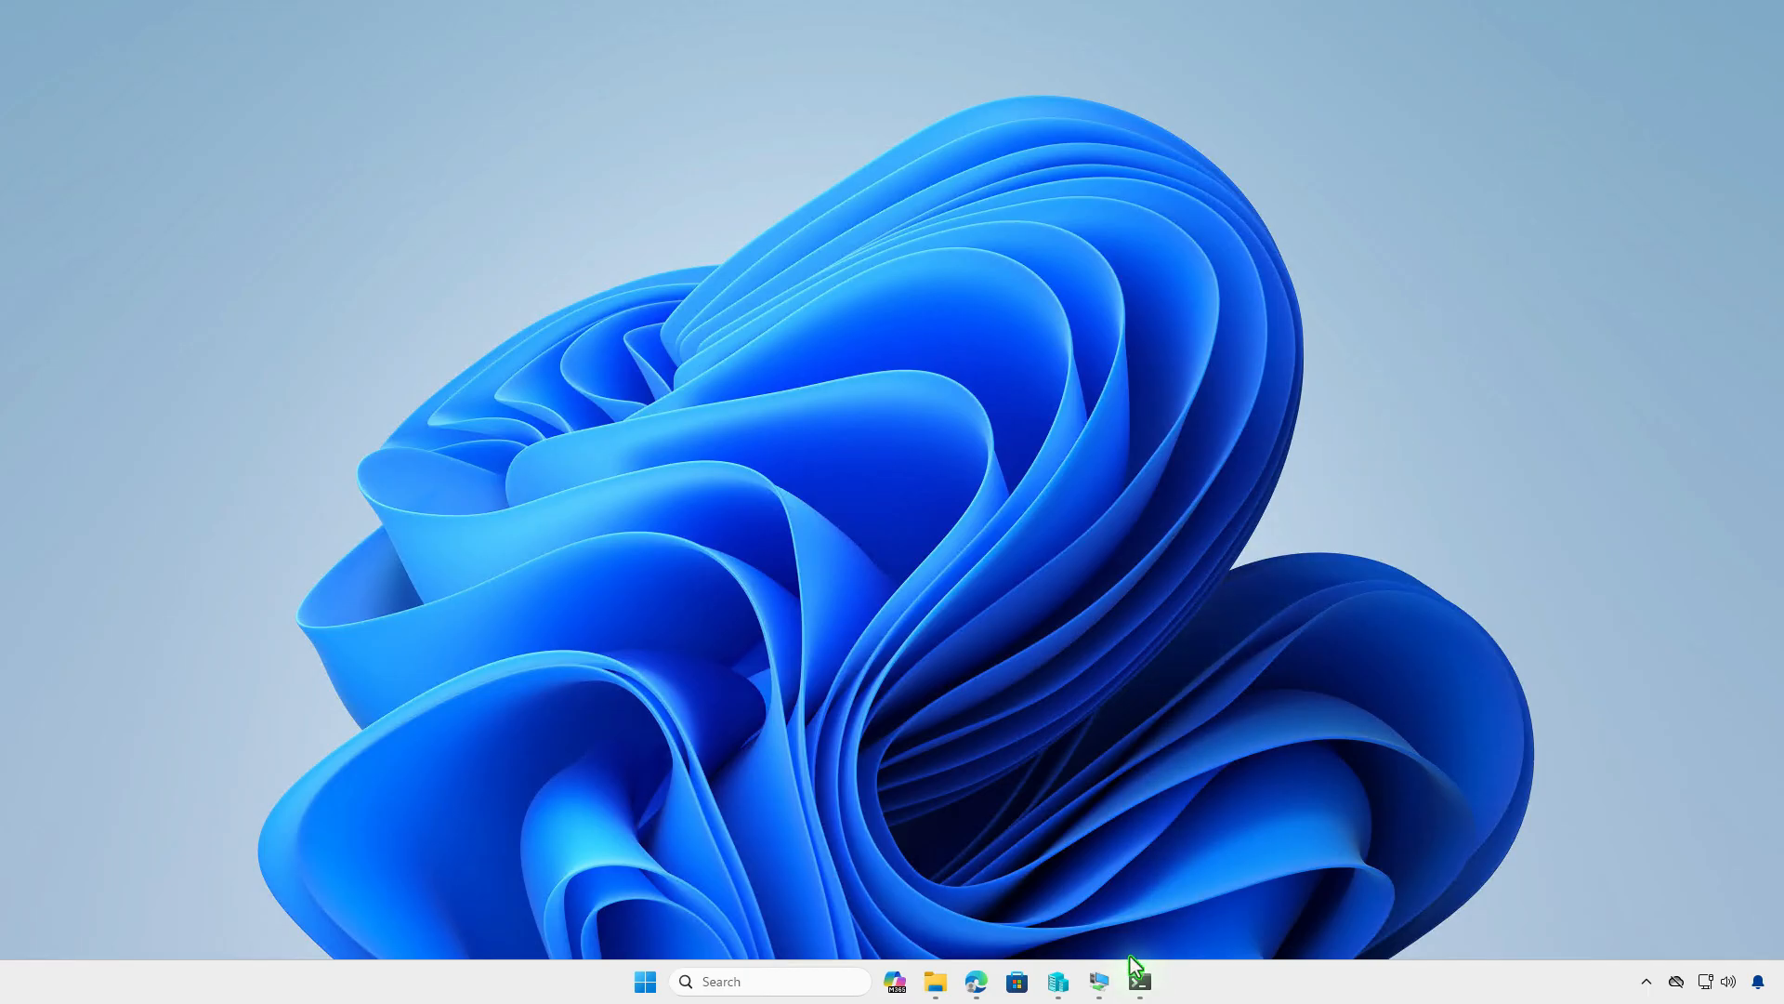
left_click(1099, 983)
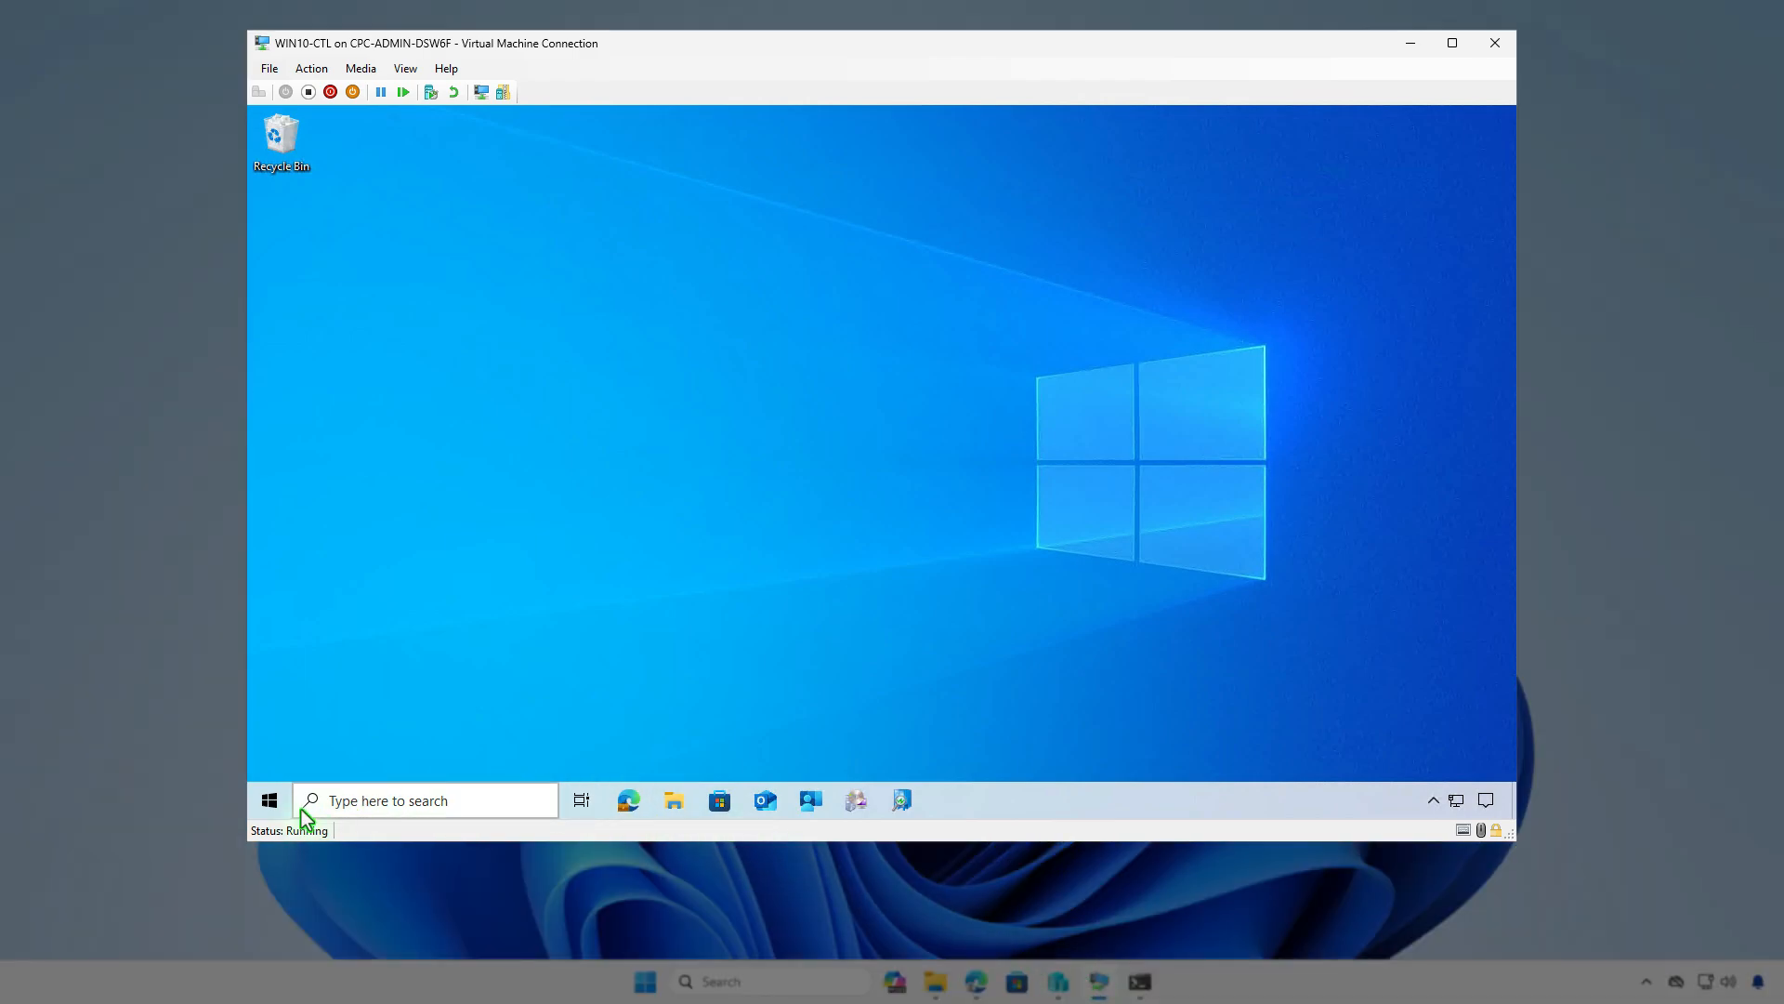
left_click(269, 800)
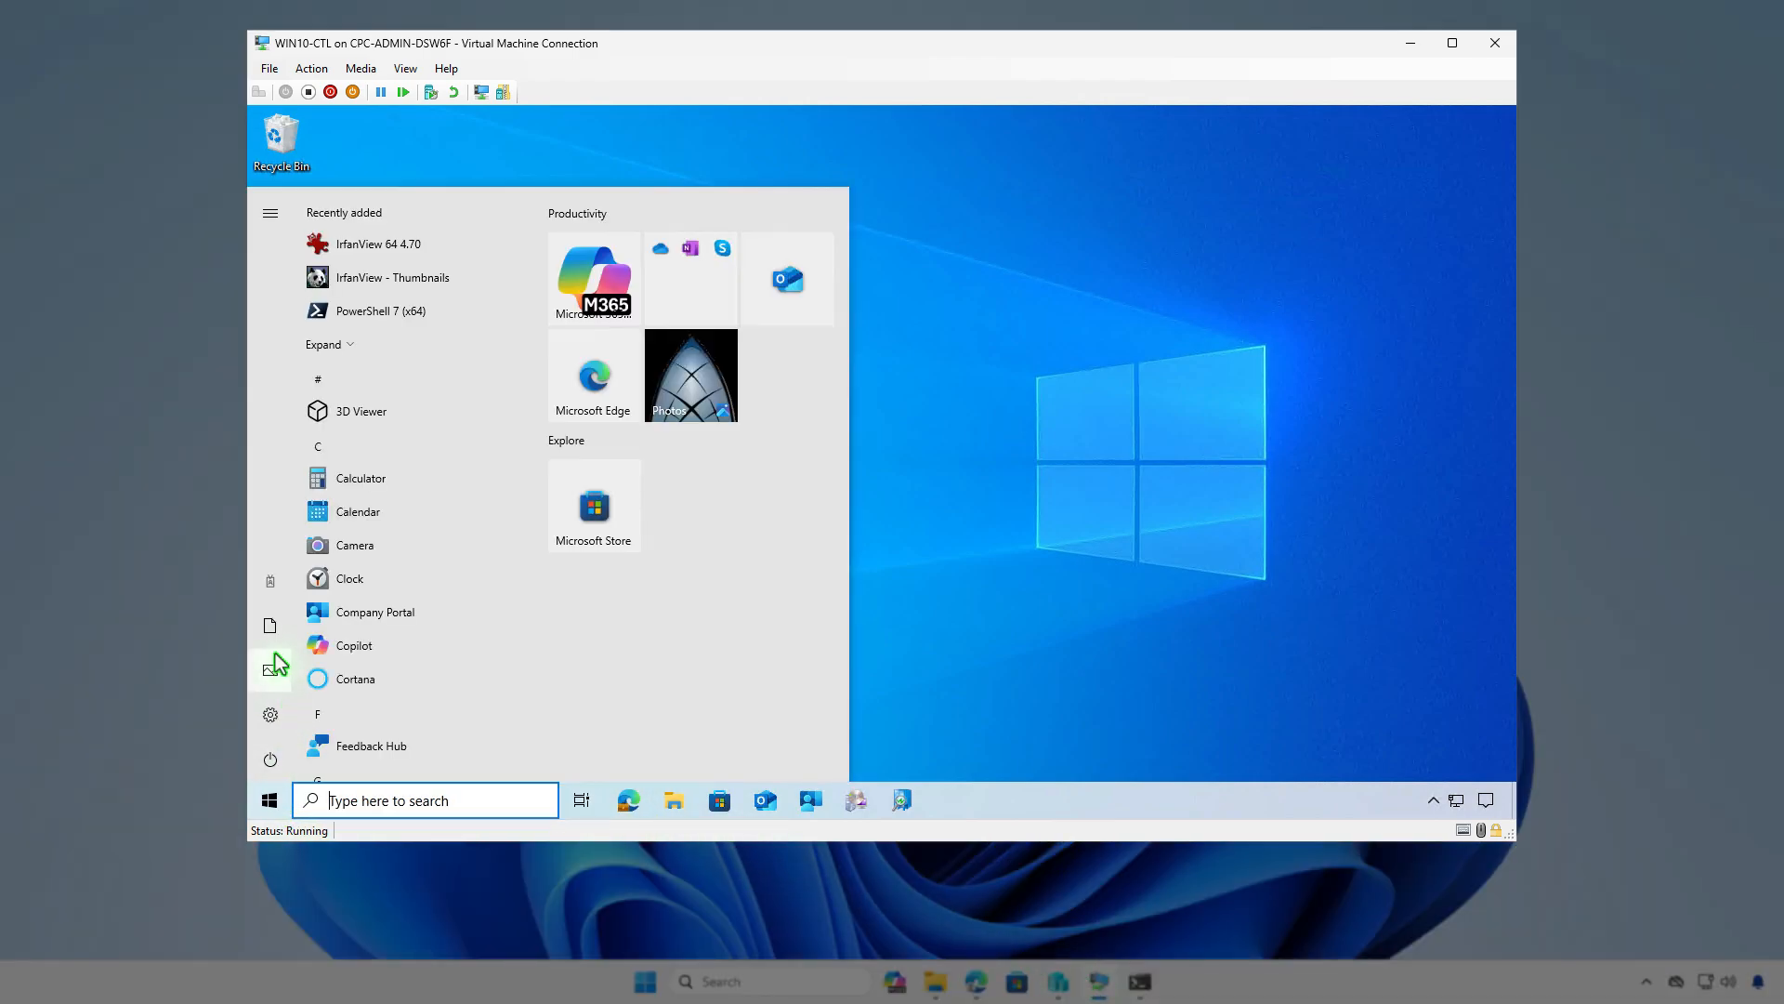
left_click(270, 583)
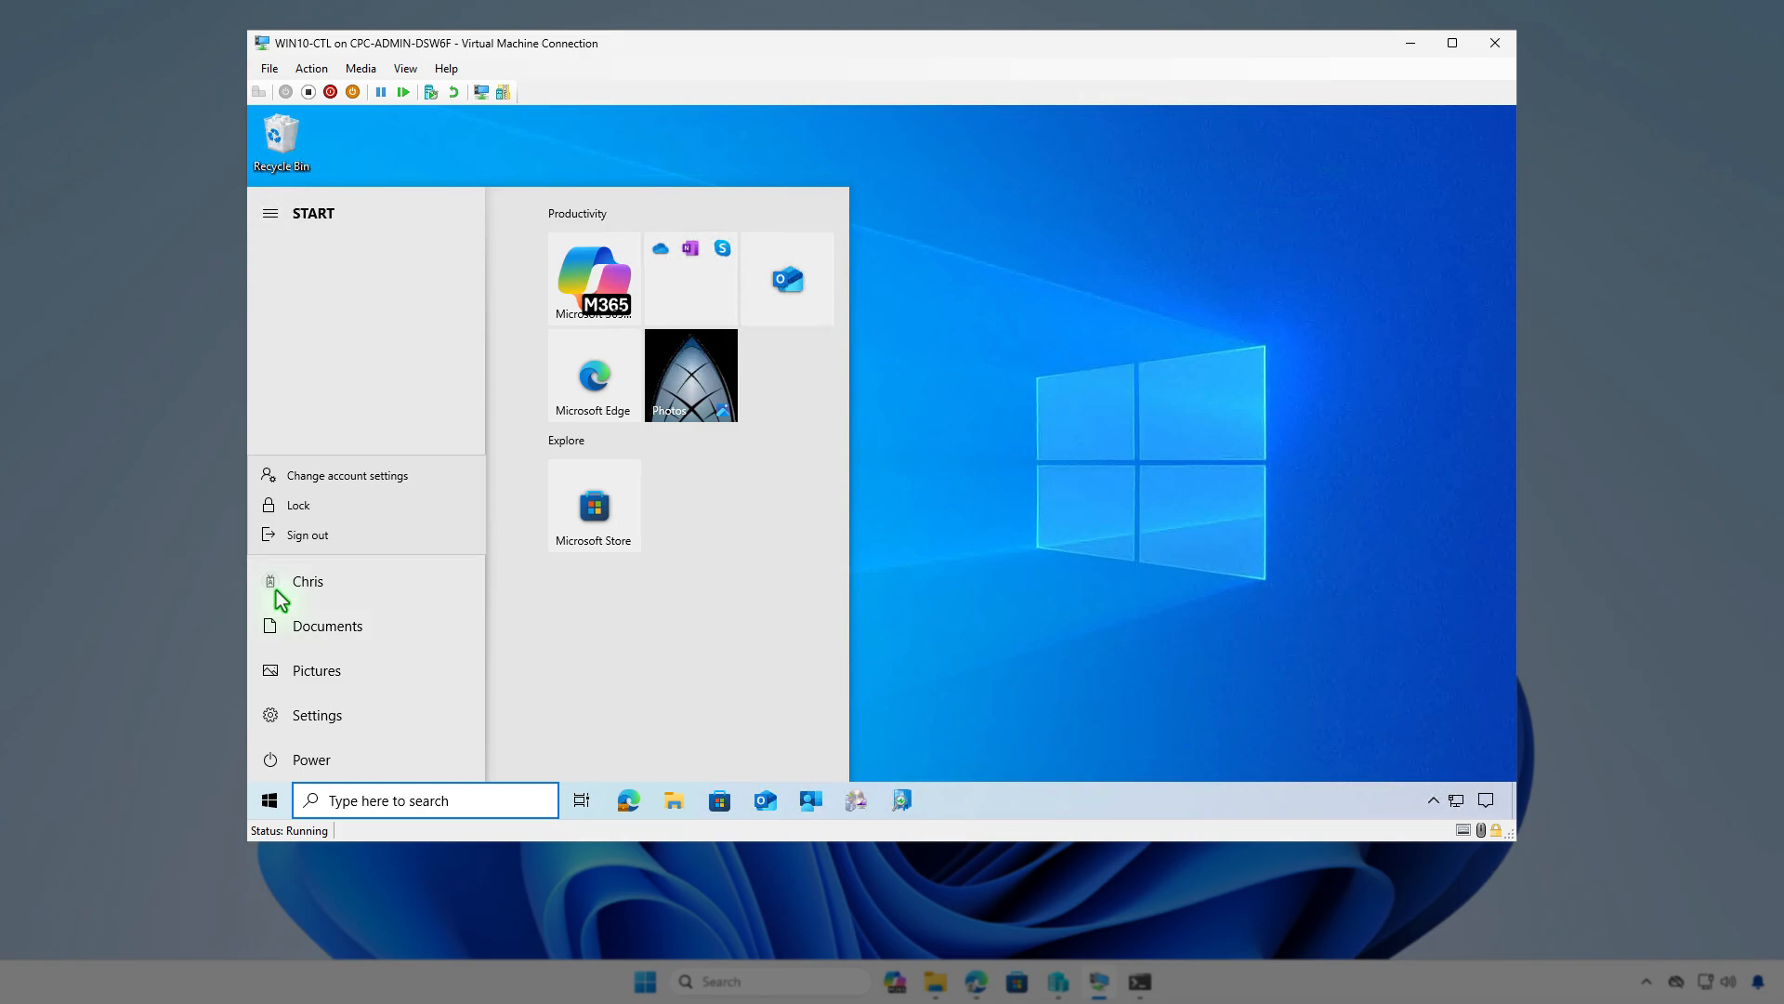
left_click(371, 481)
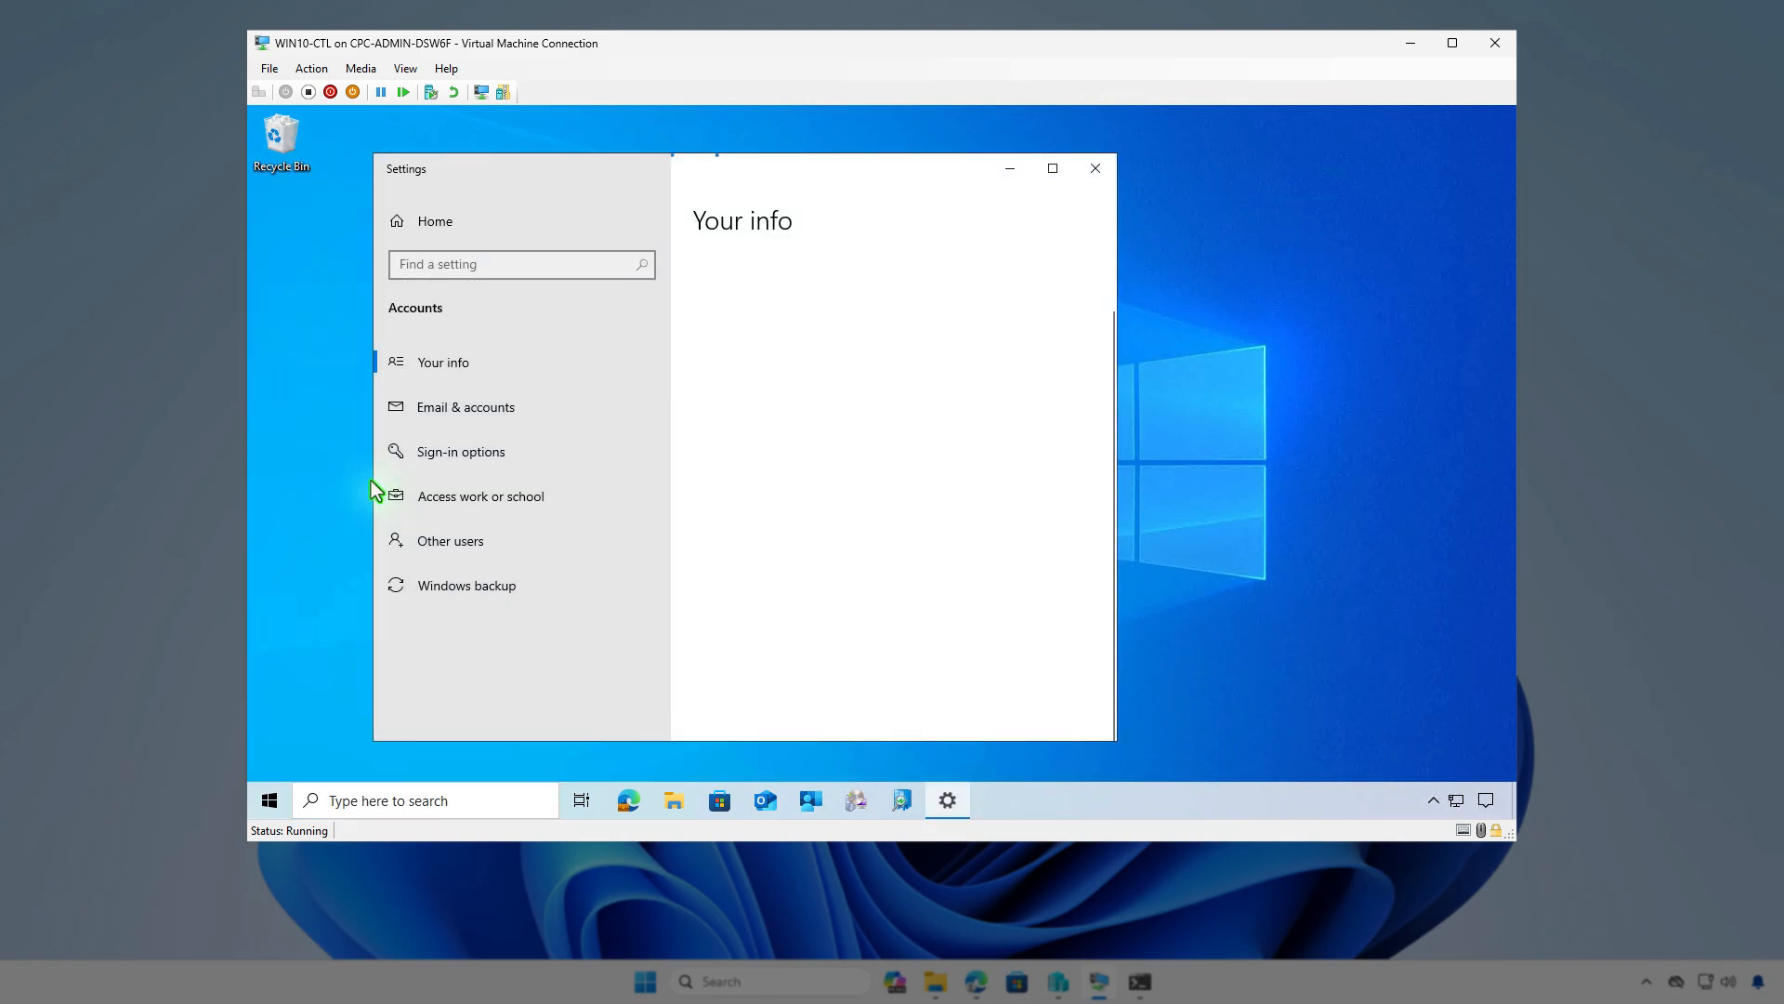
left_click(576, 493)
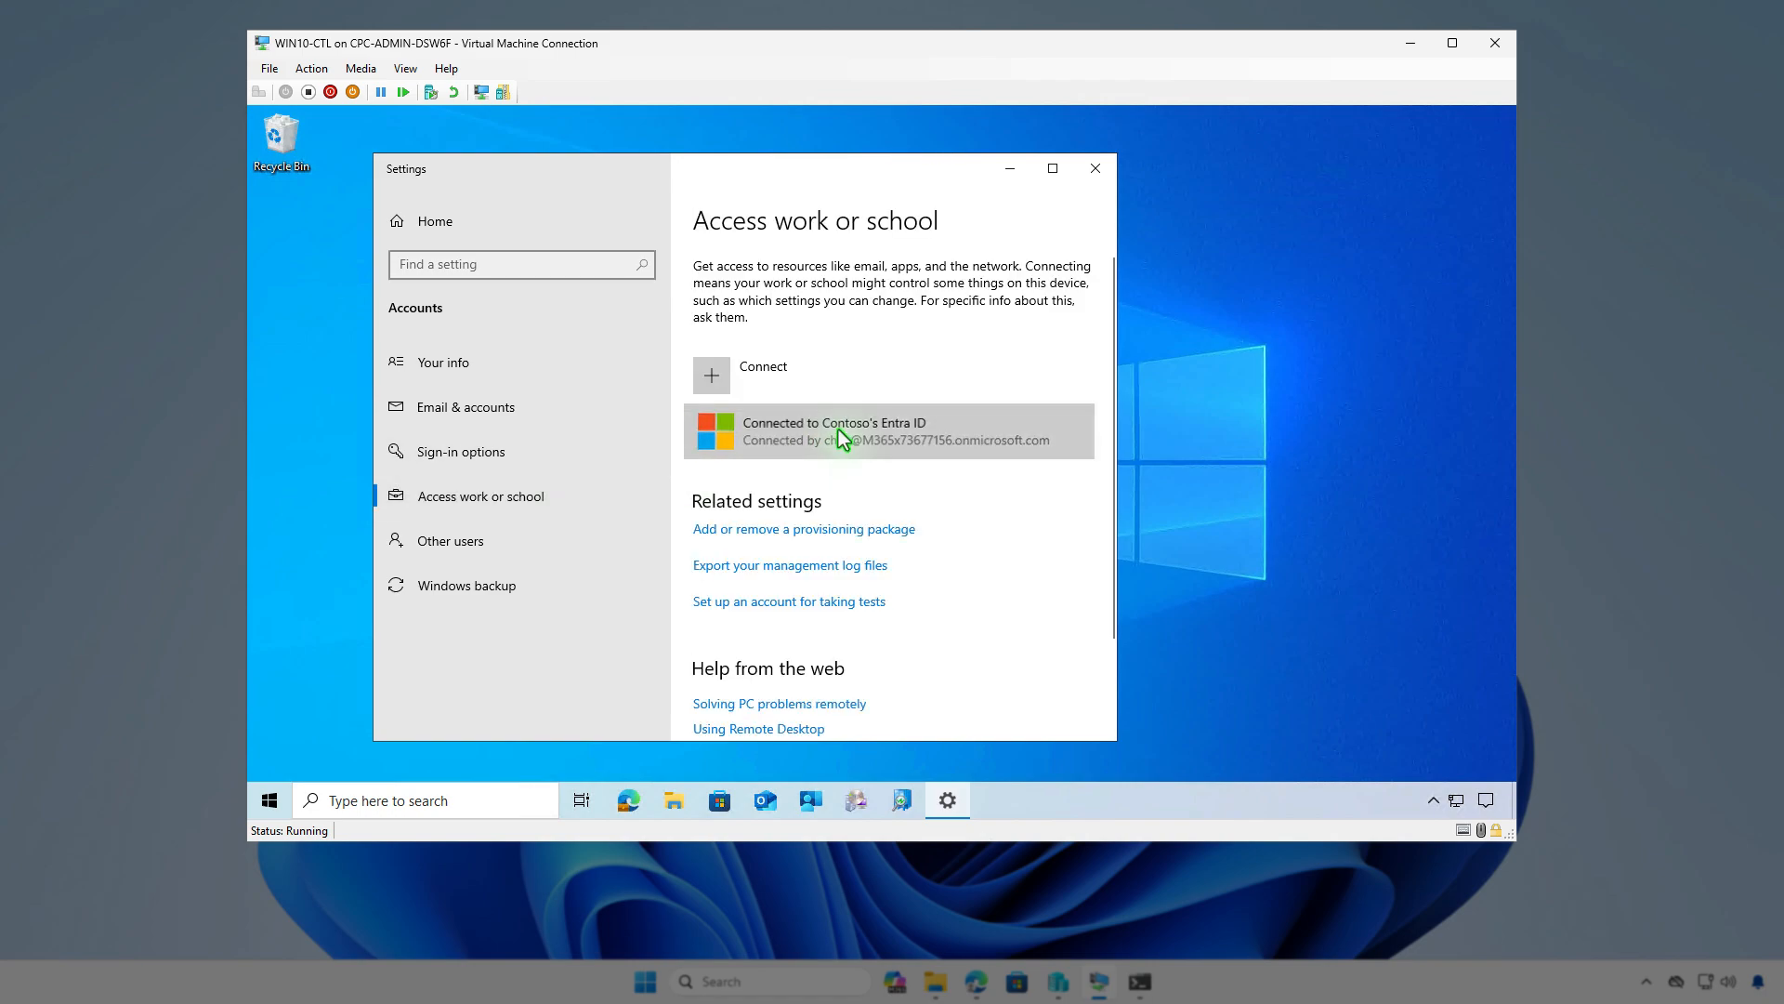
left_click(841, 437)
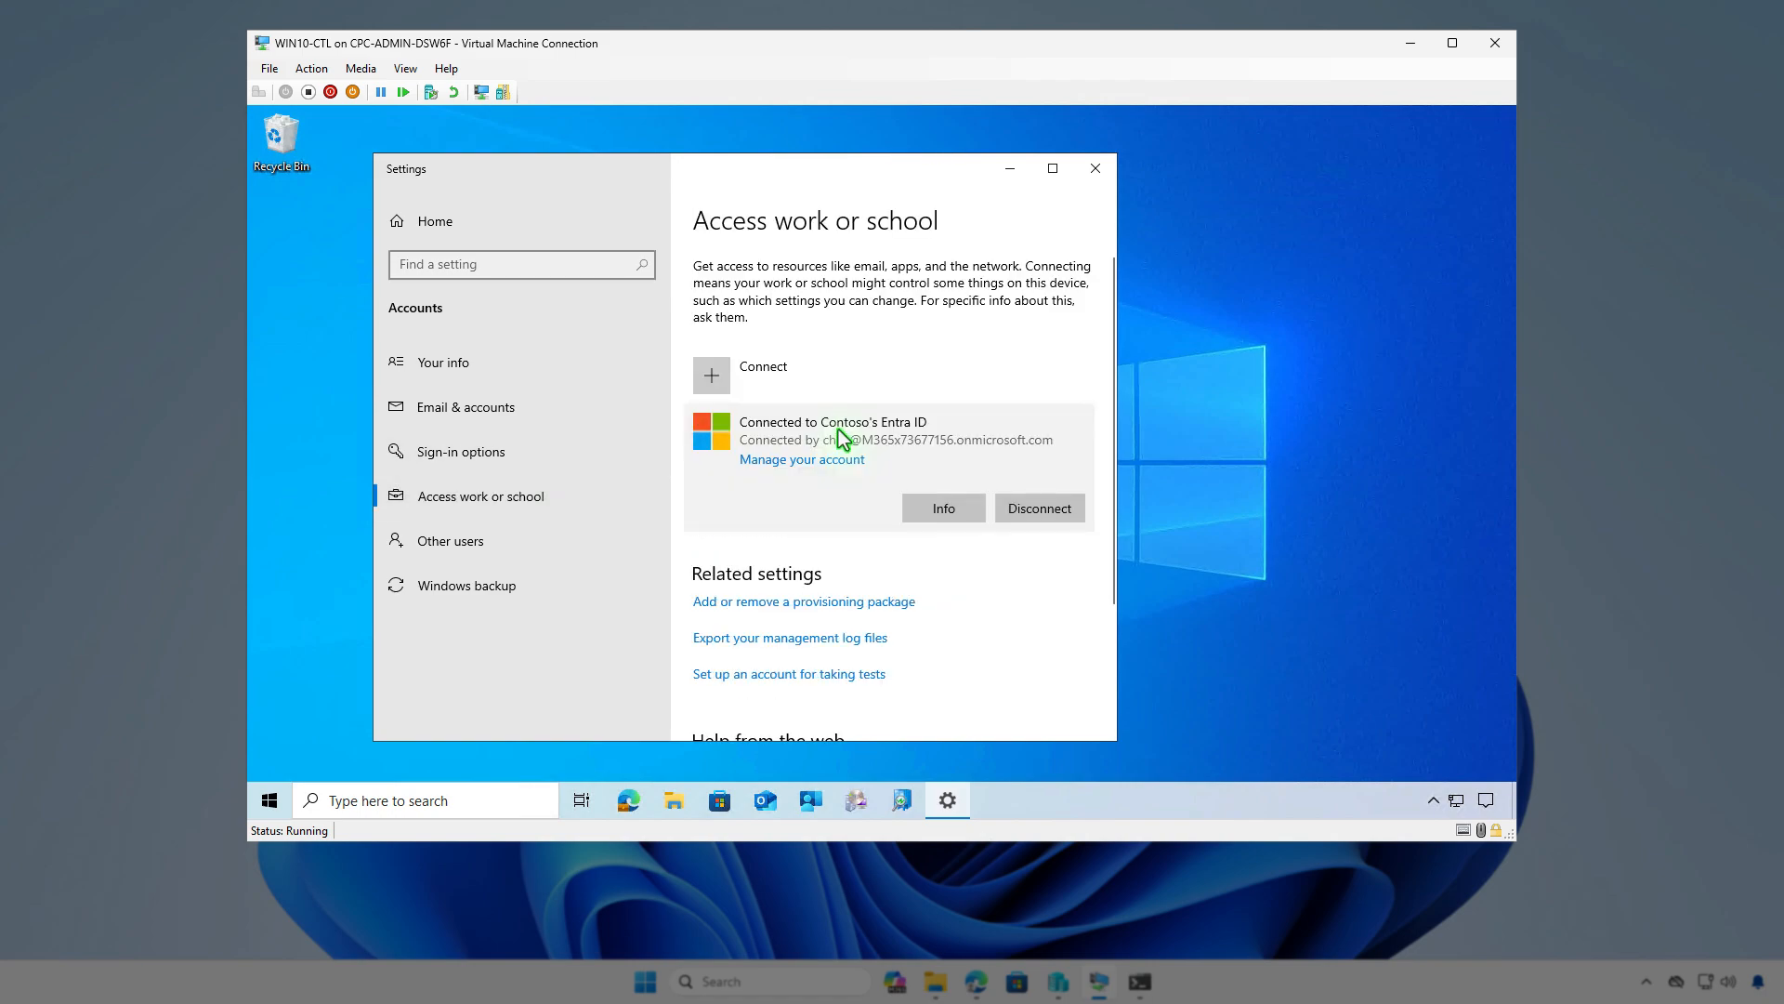
left_click(940, 509)
scroll(940, 509, "down", 10)
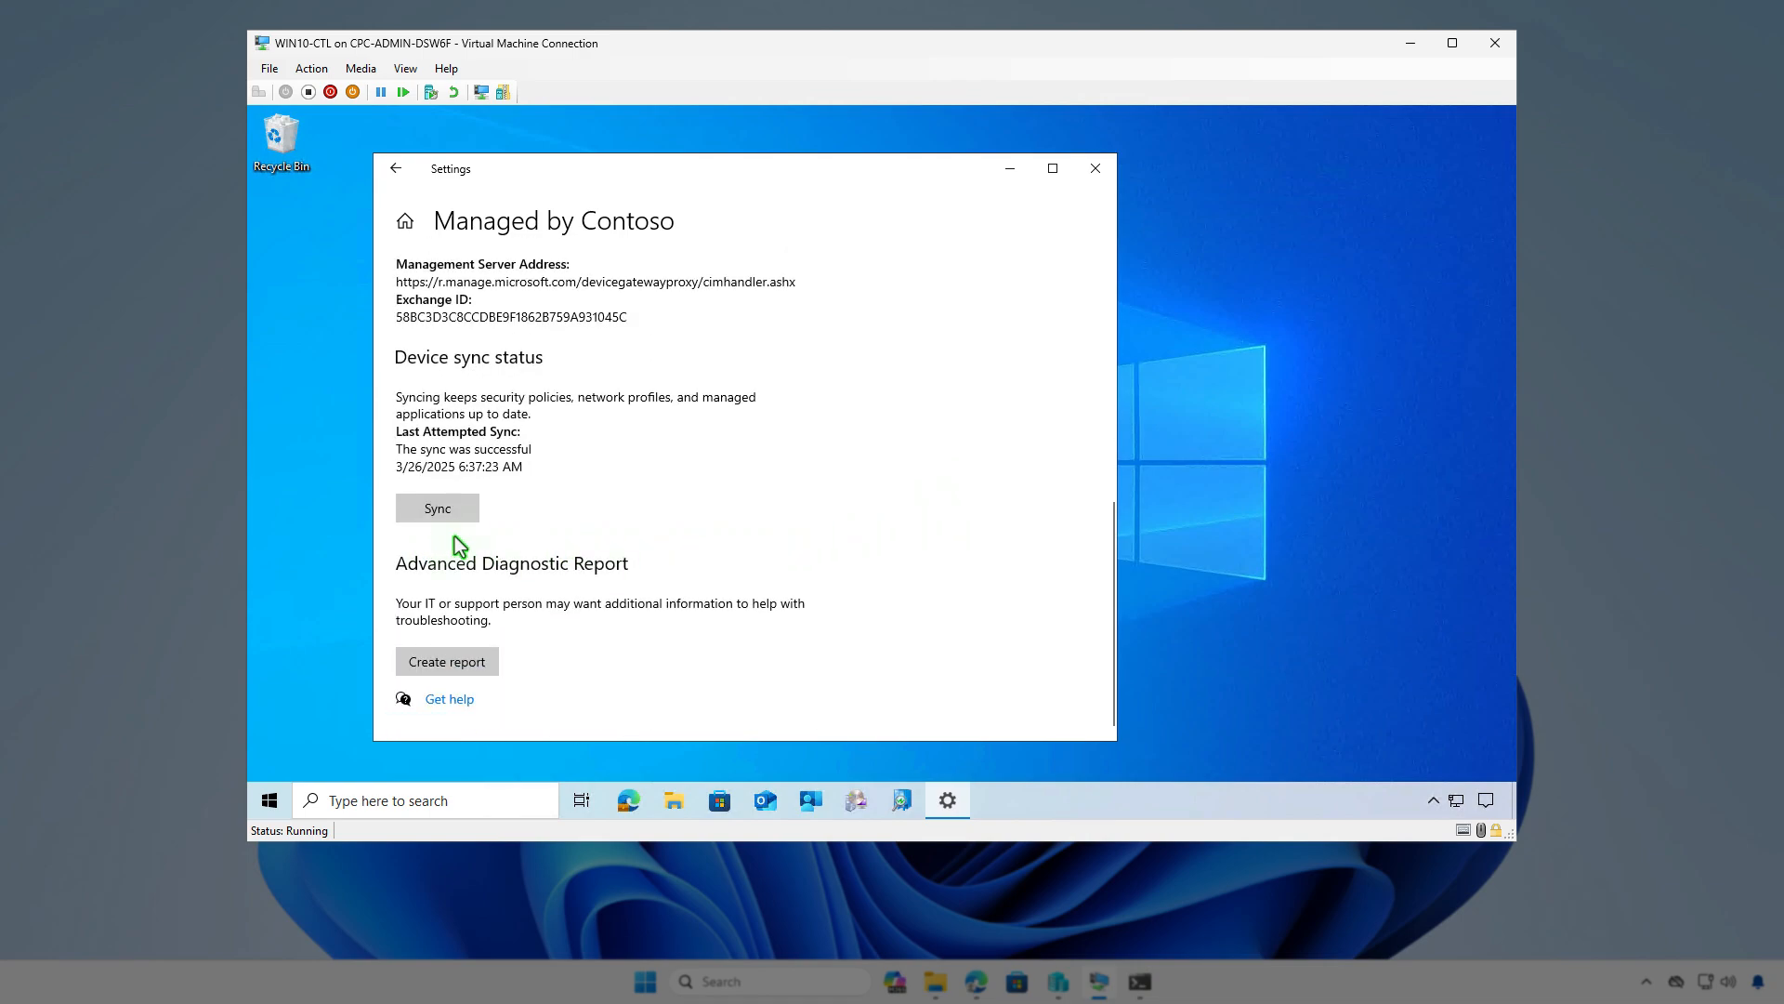
left_click(1022, 171)
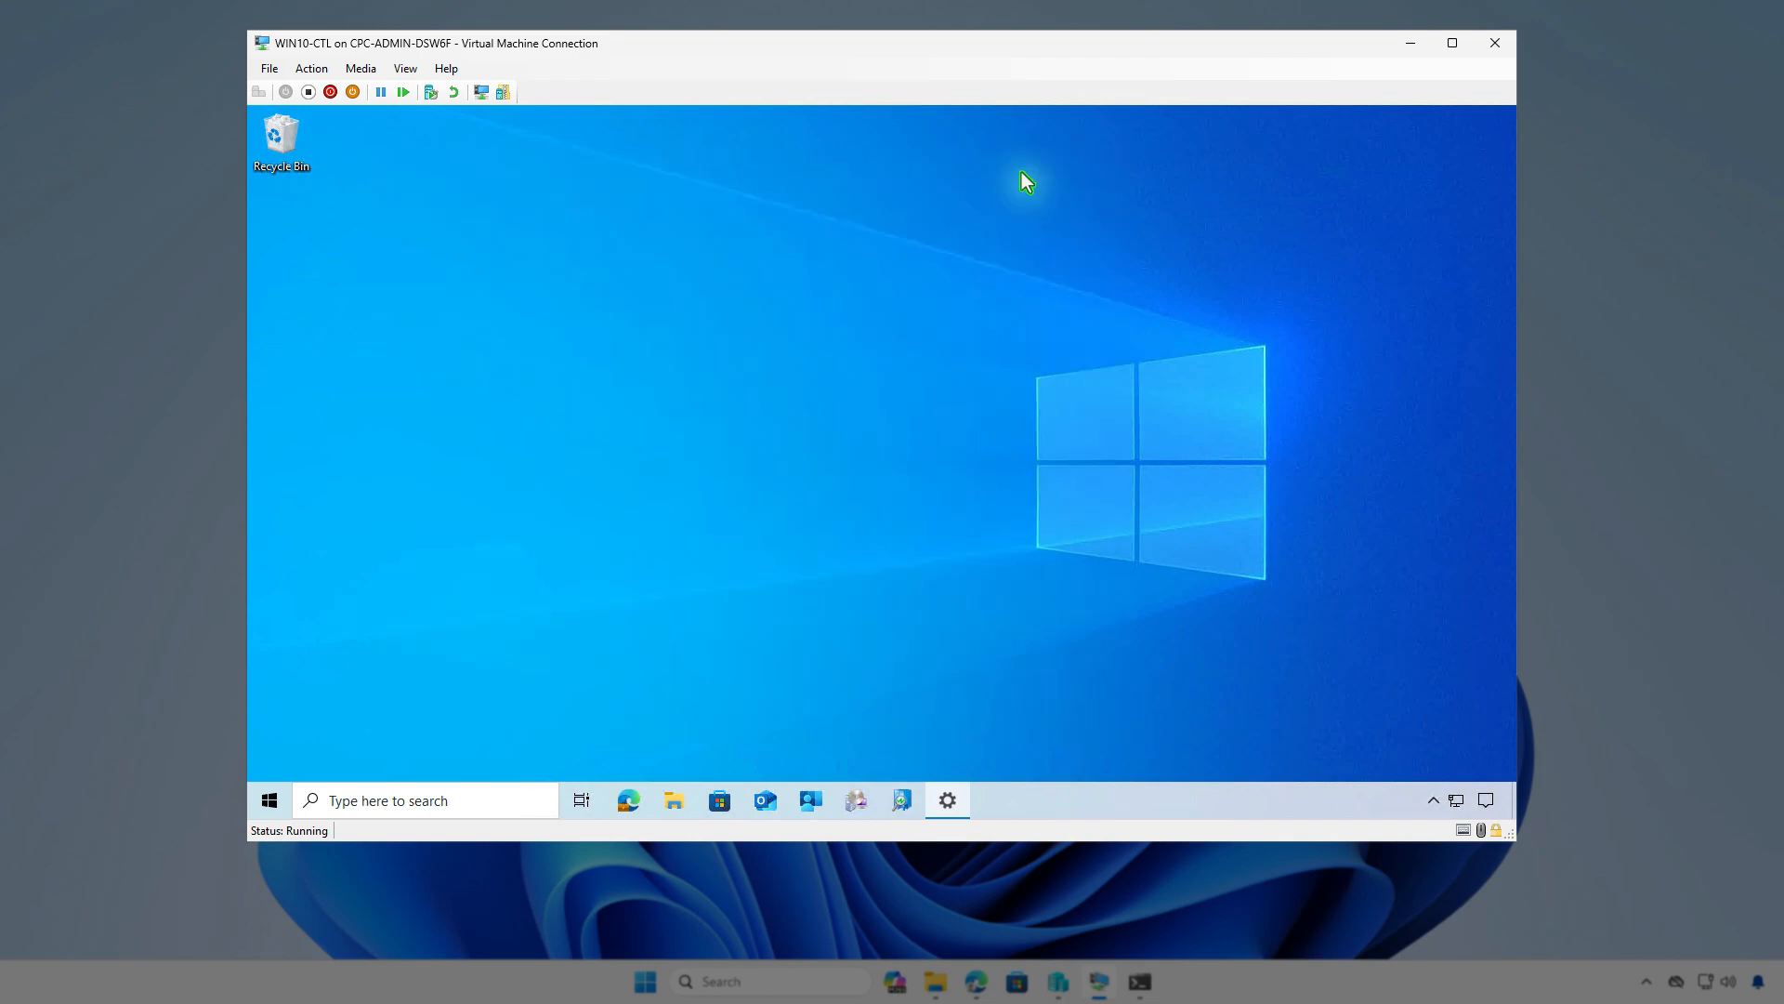
Sync the device from the Company Portal settings and check the notifications about the Figma installation
left_click(814, 797)
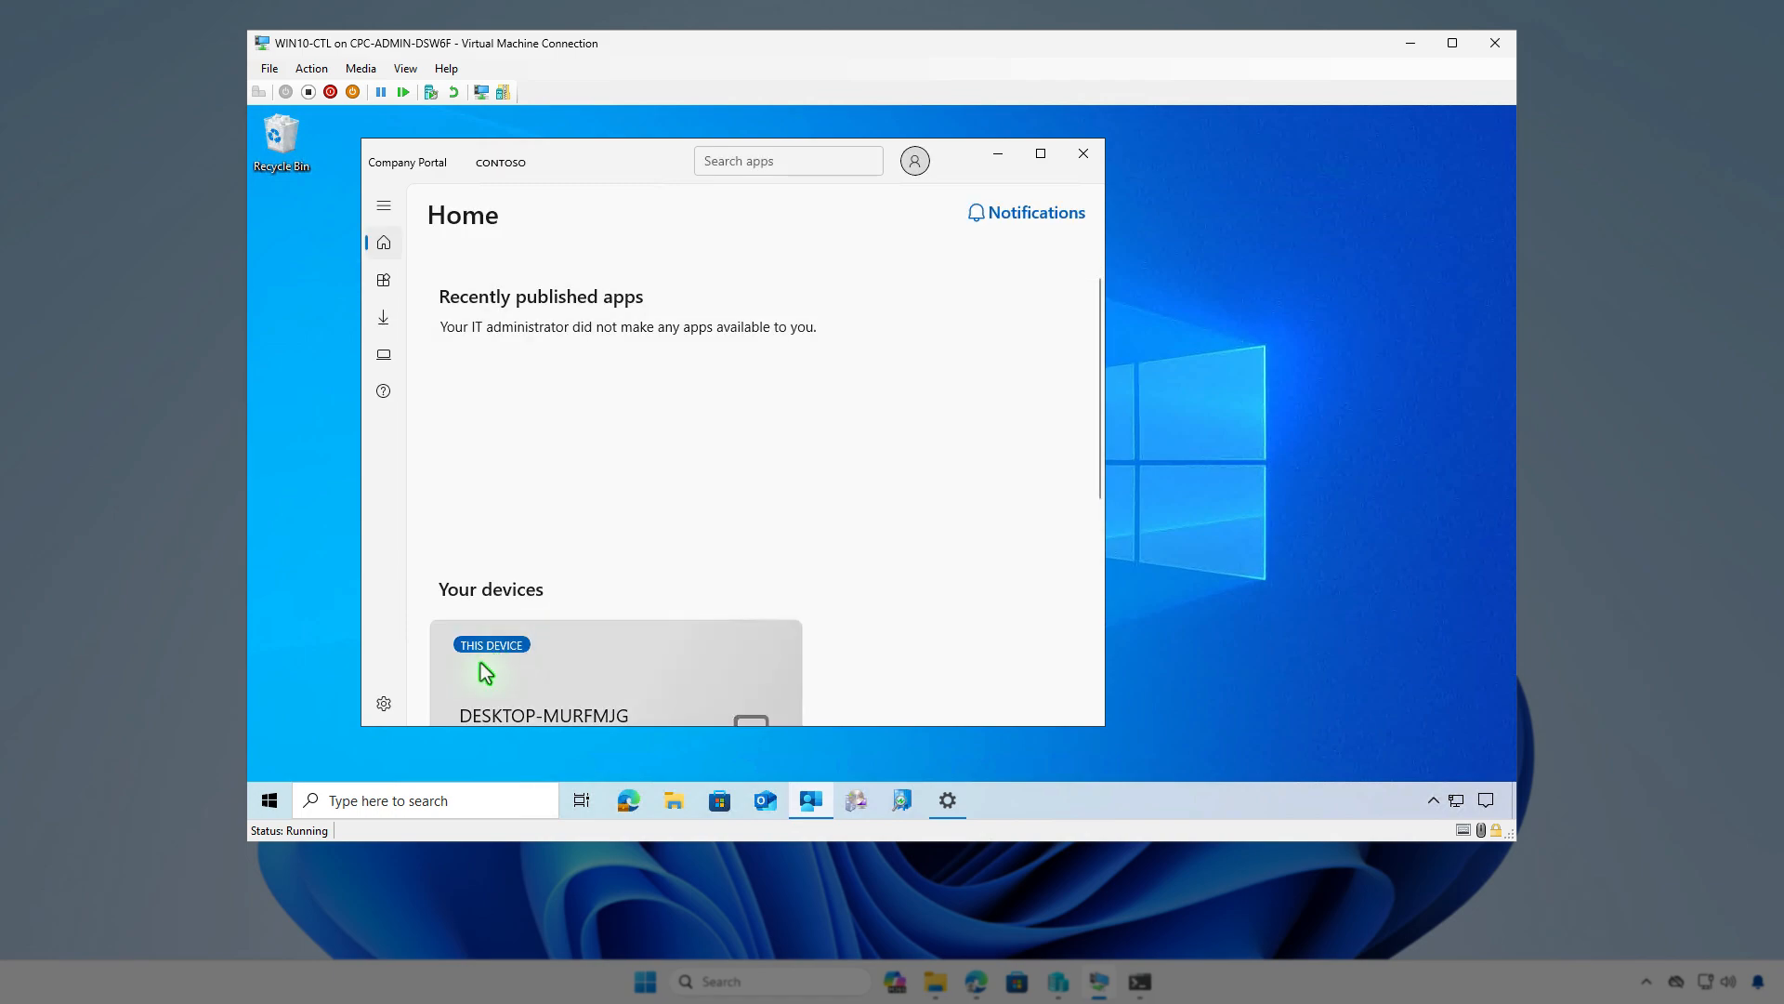
left_click(387, 704)
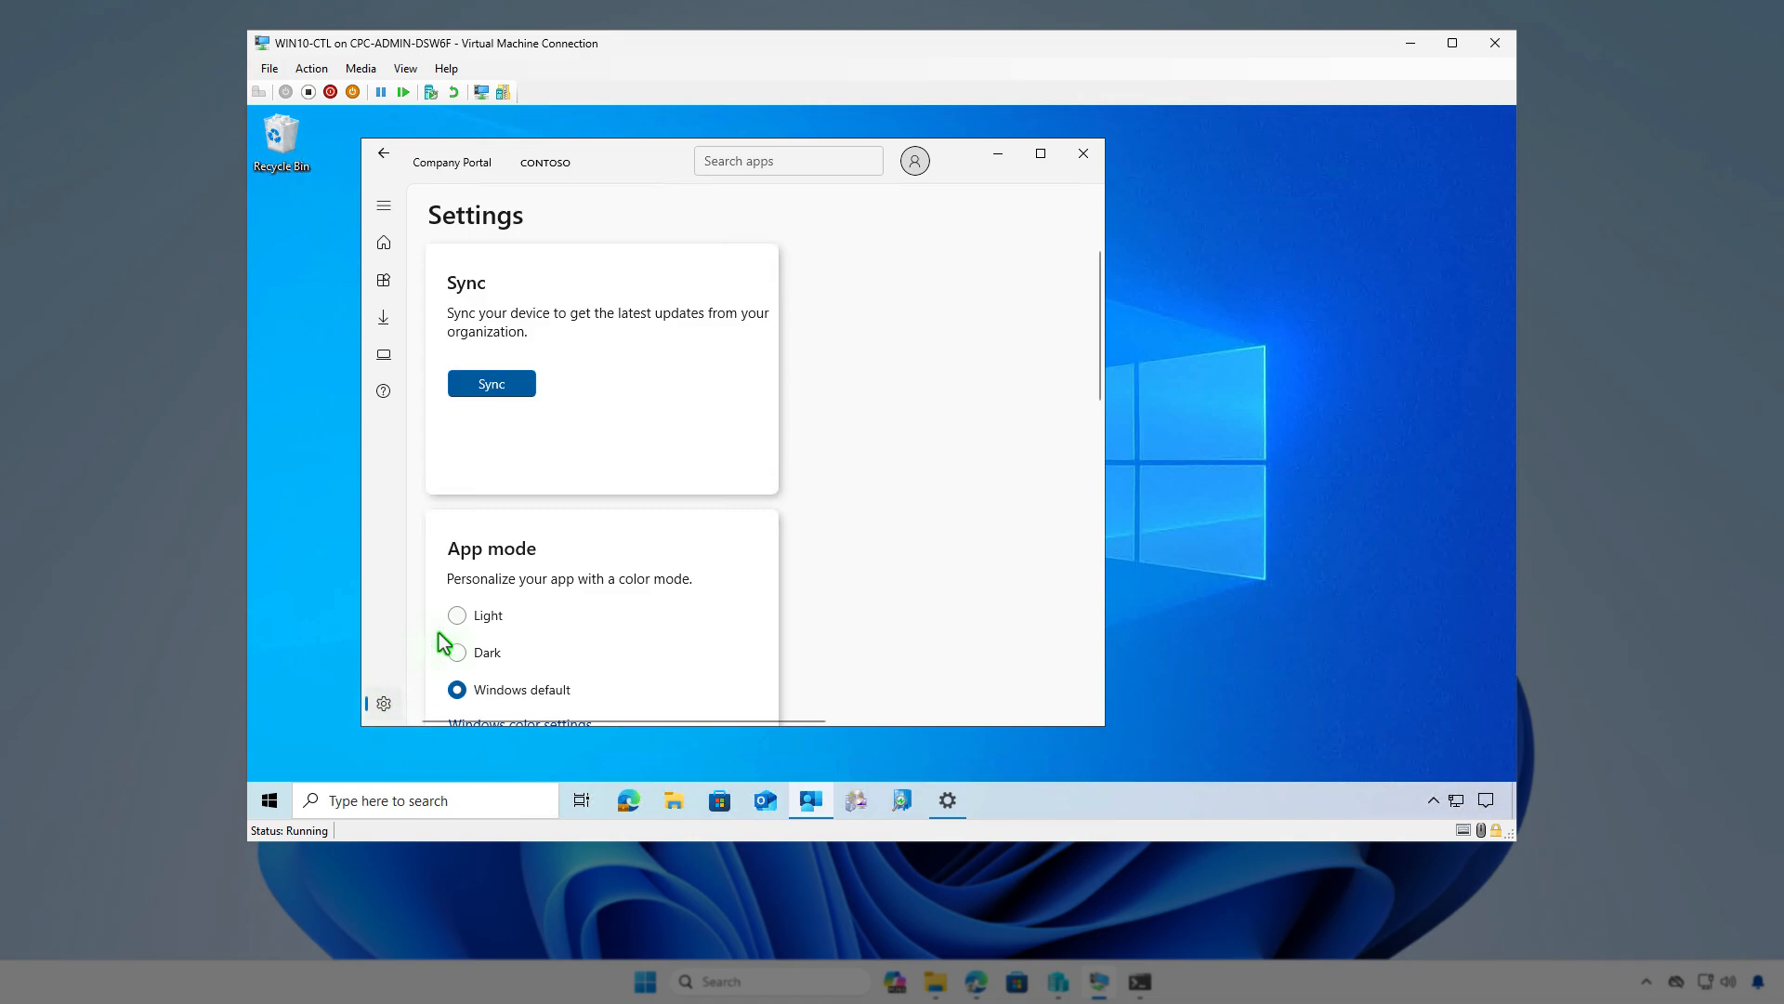
left_click(492, 384)
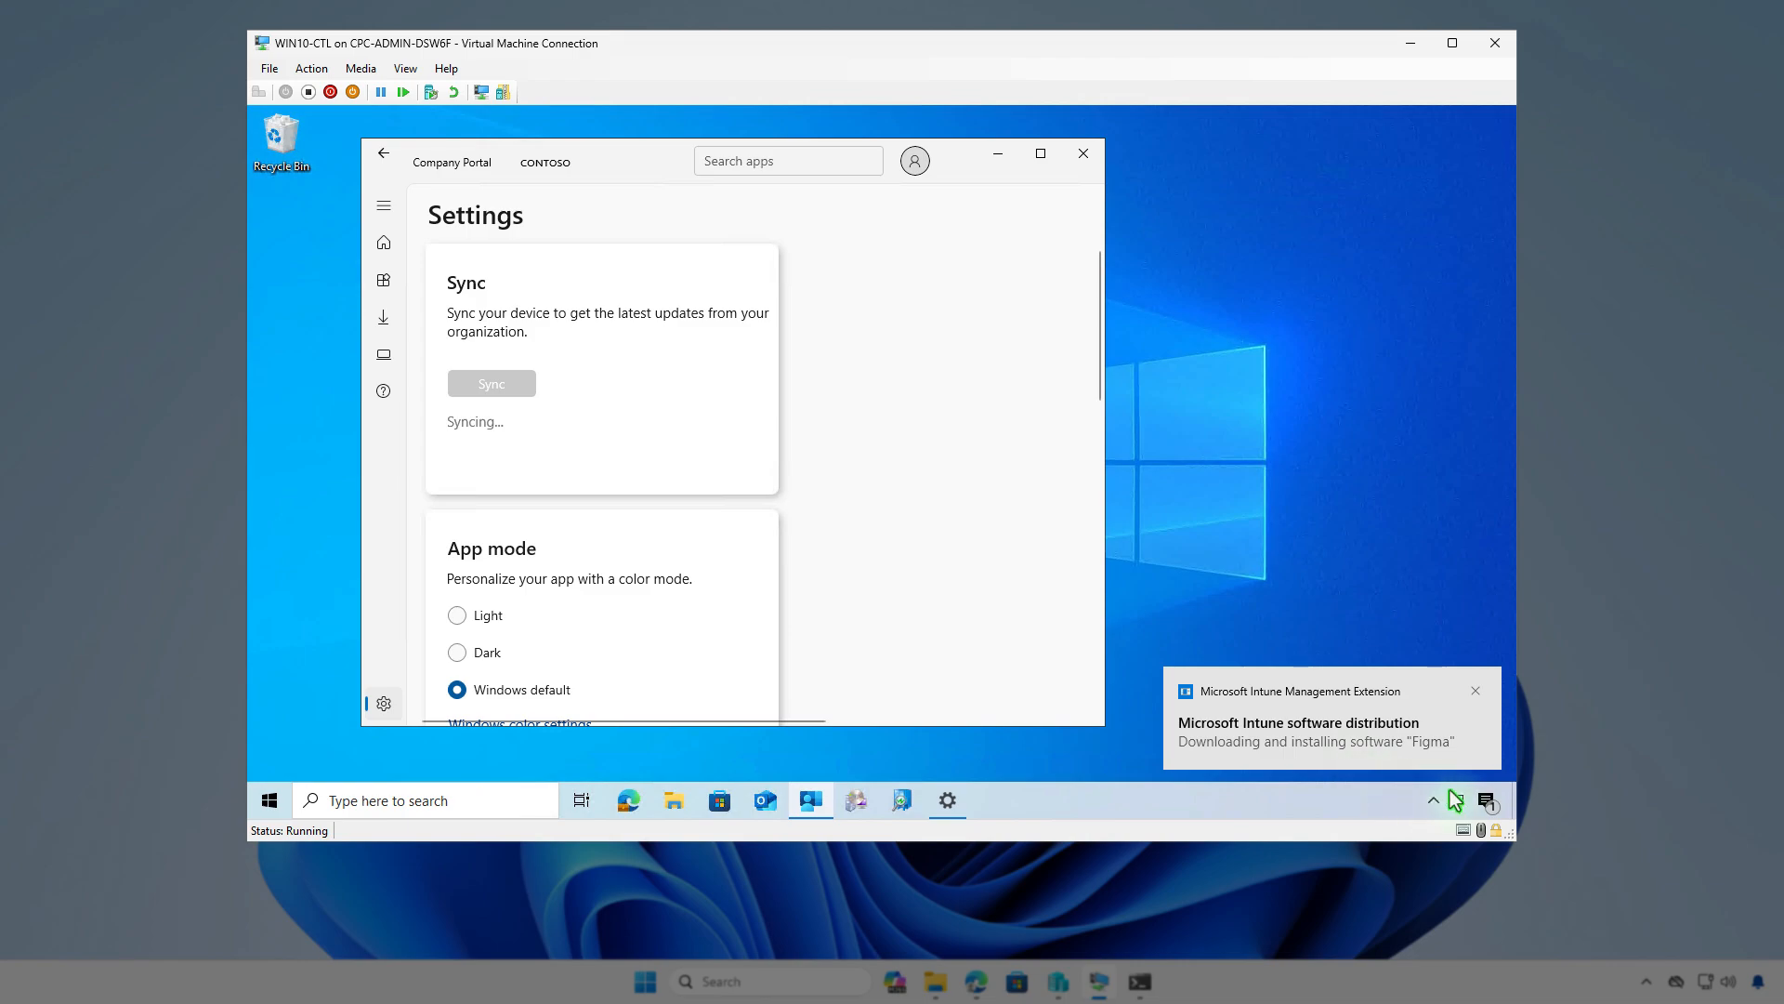
left_click(1484, 802)
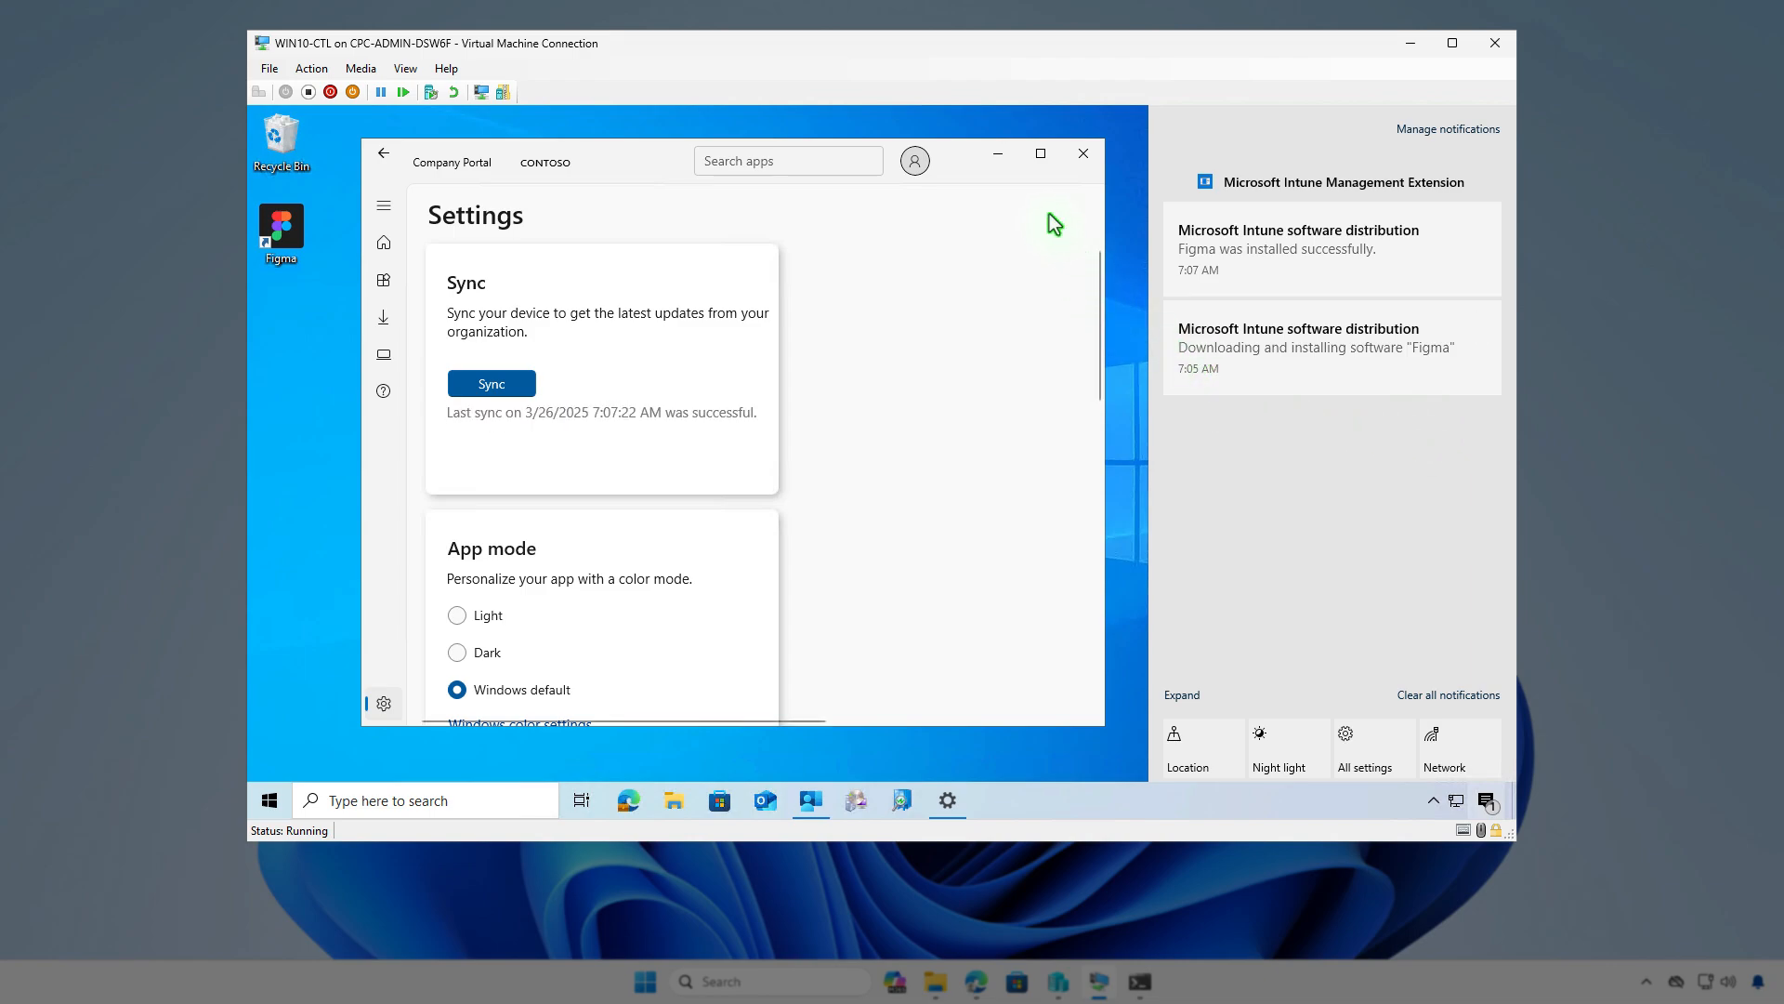
left_click(998, 156)
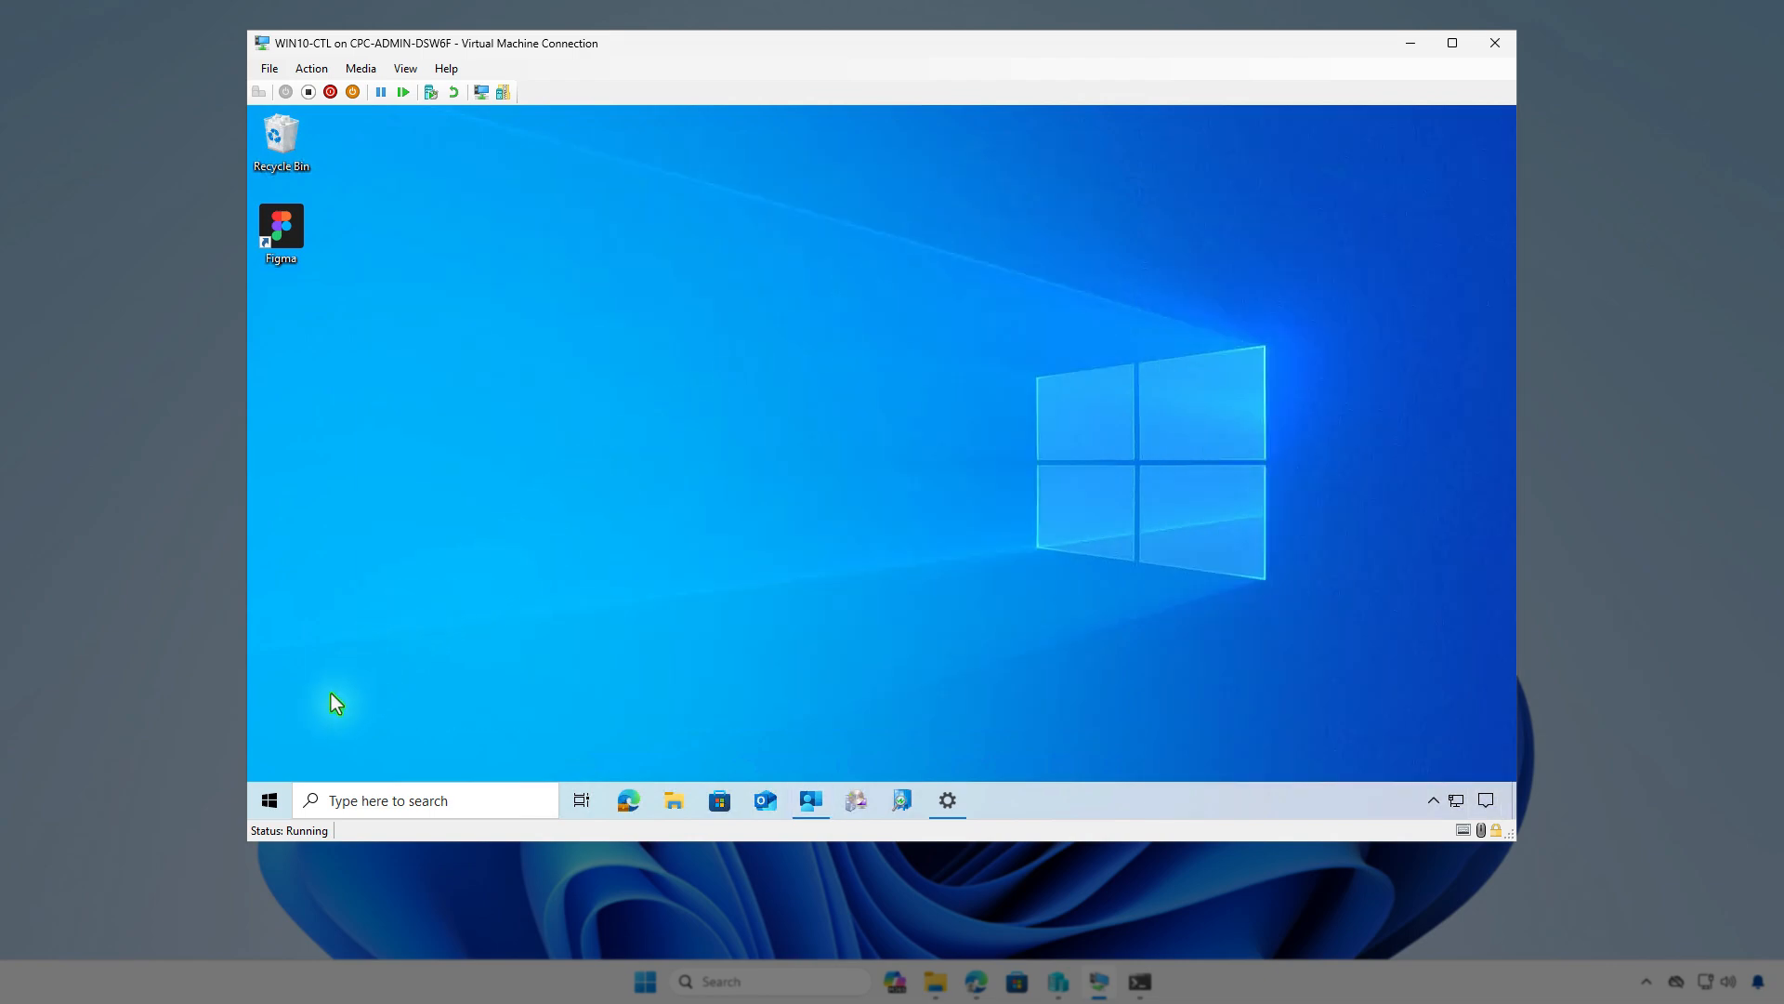
Search the virtual machine's installed apps for "fig" and expand the Figma (Machine) entry to check its version
right_click(269, 801)
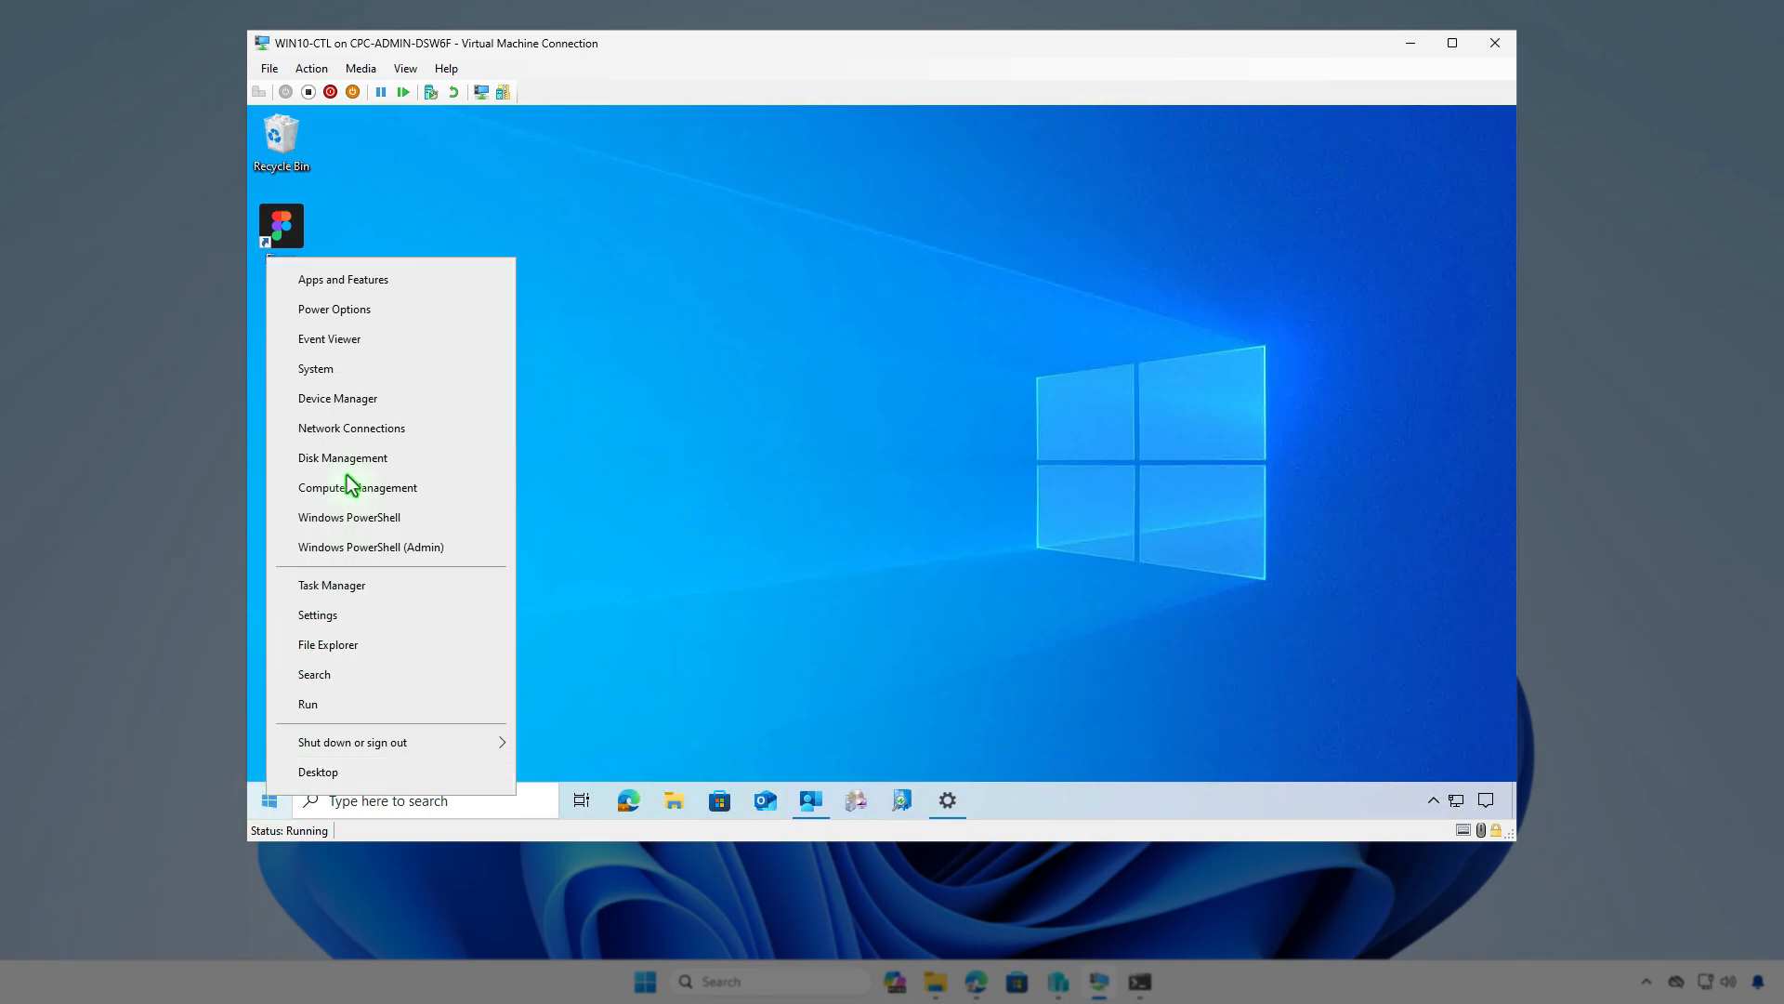
left_click(390, 282)
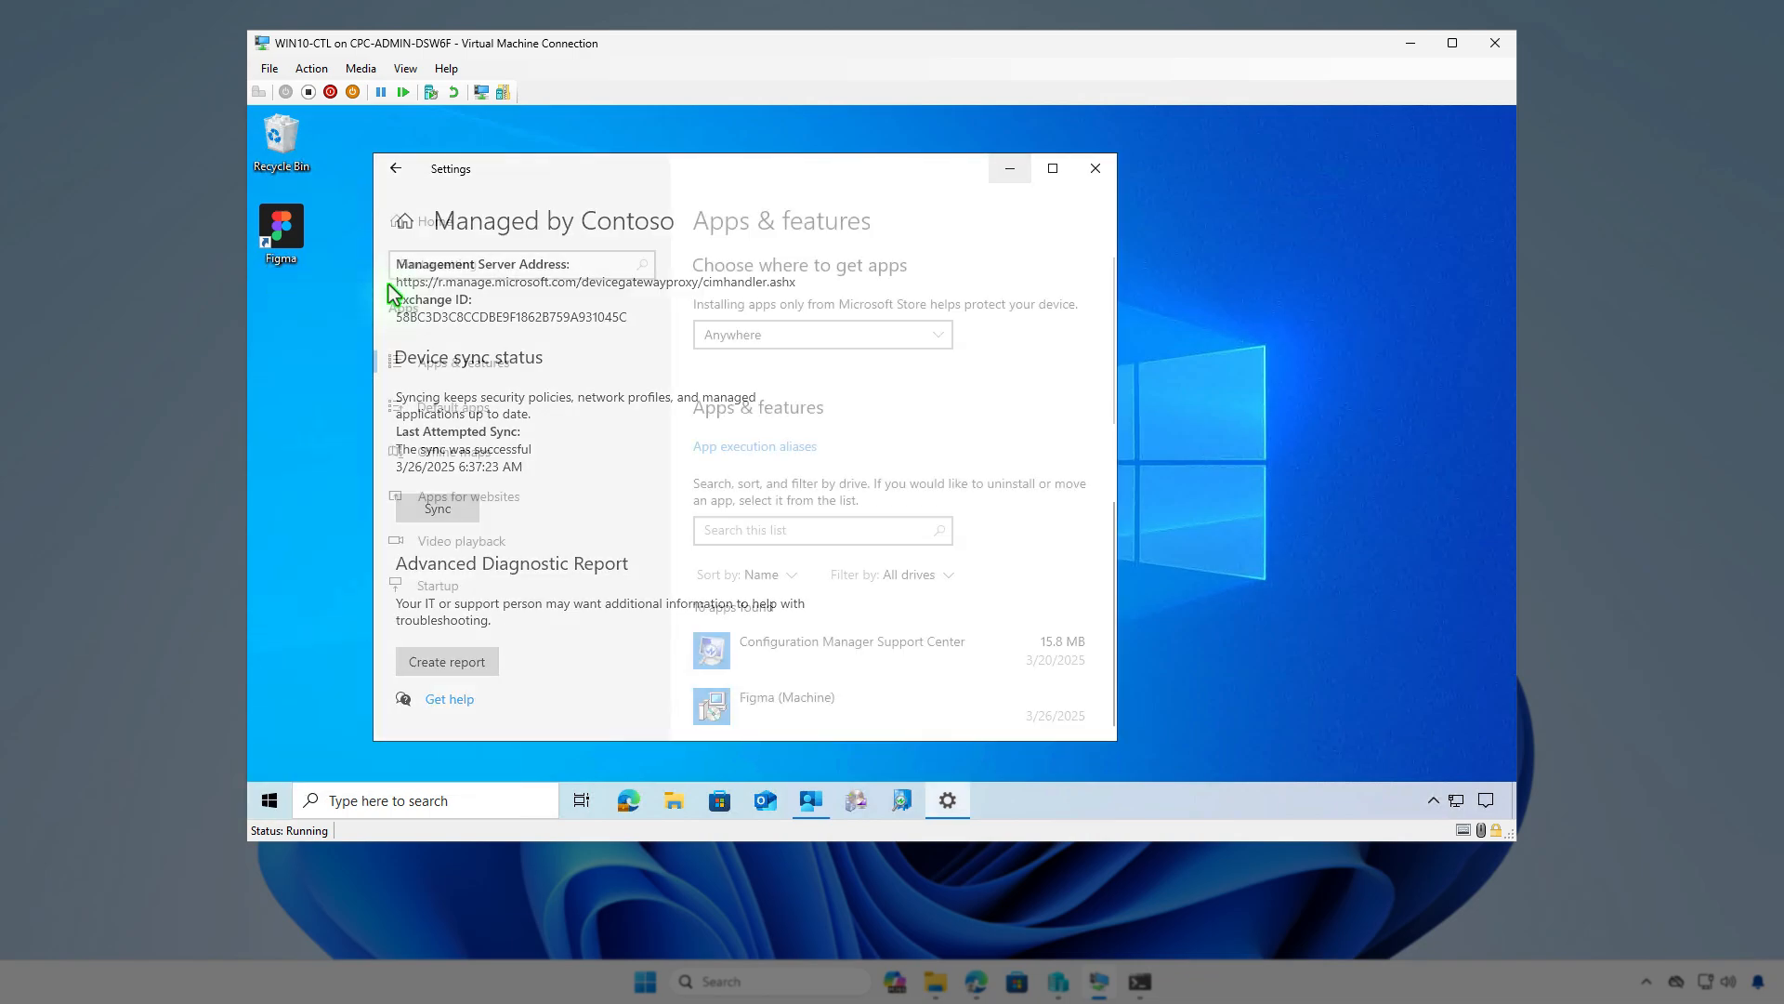
left_click(778, 530)
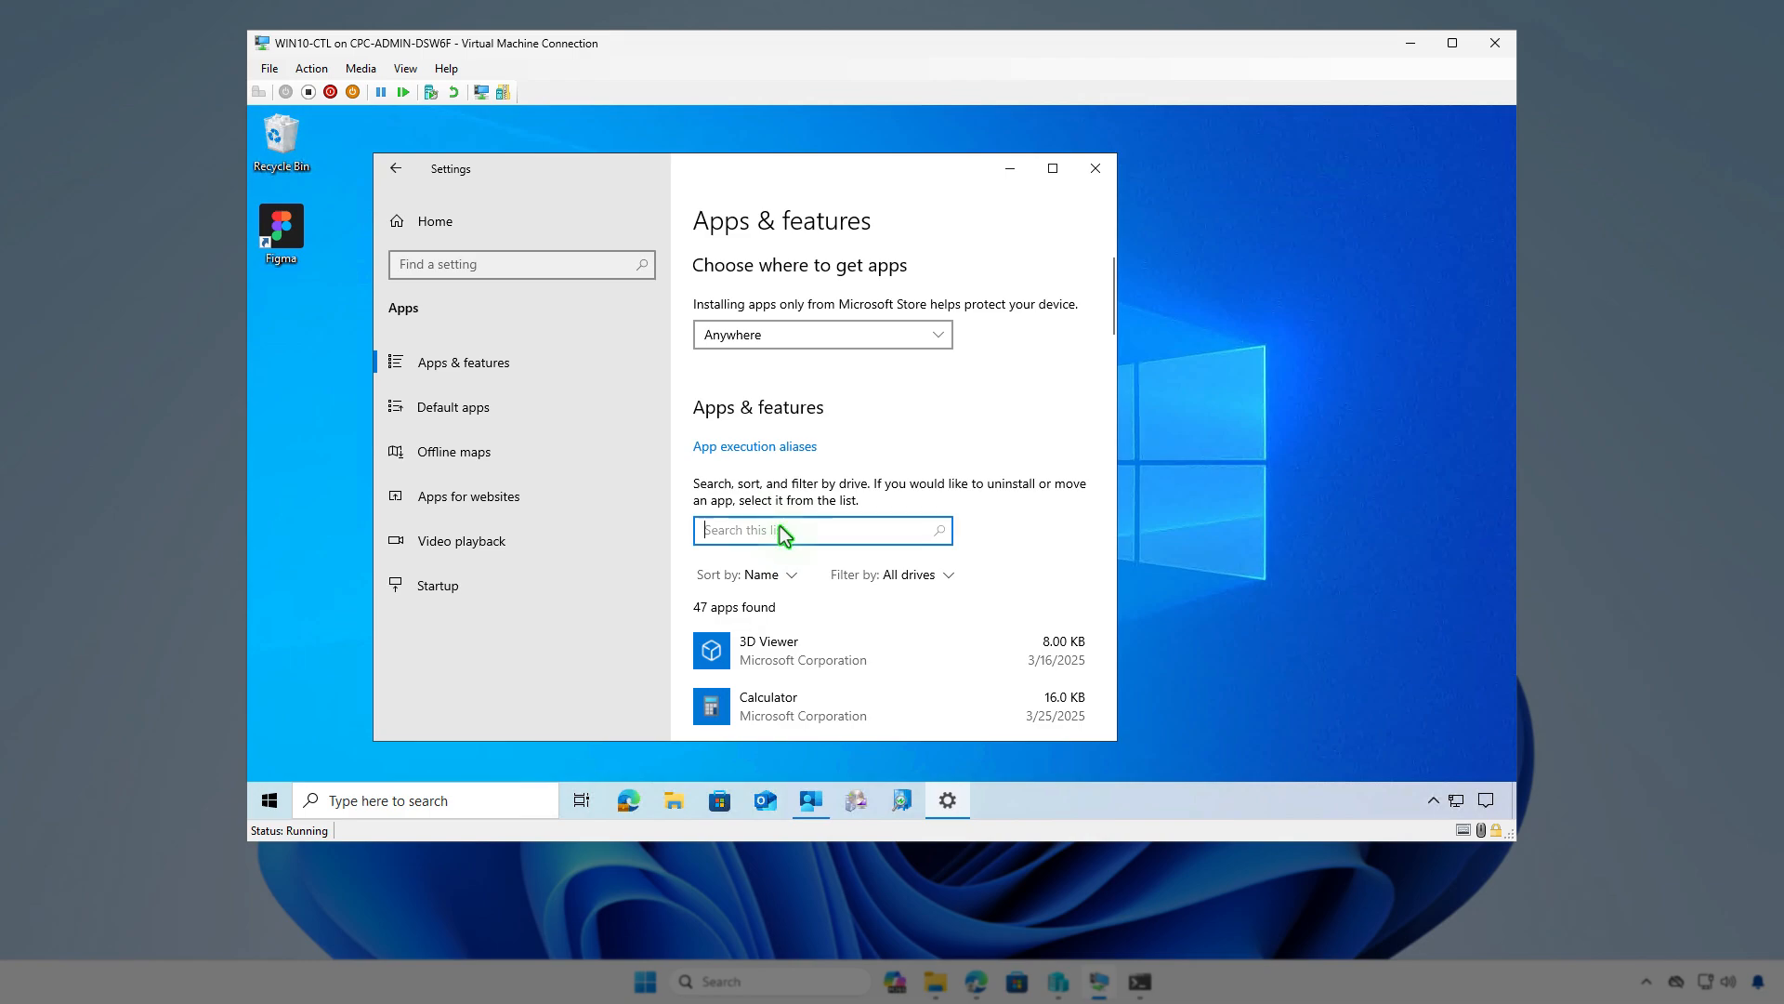
type("fig")
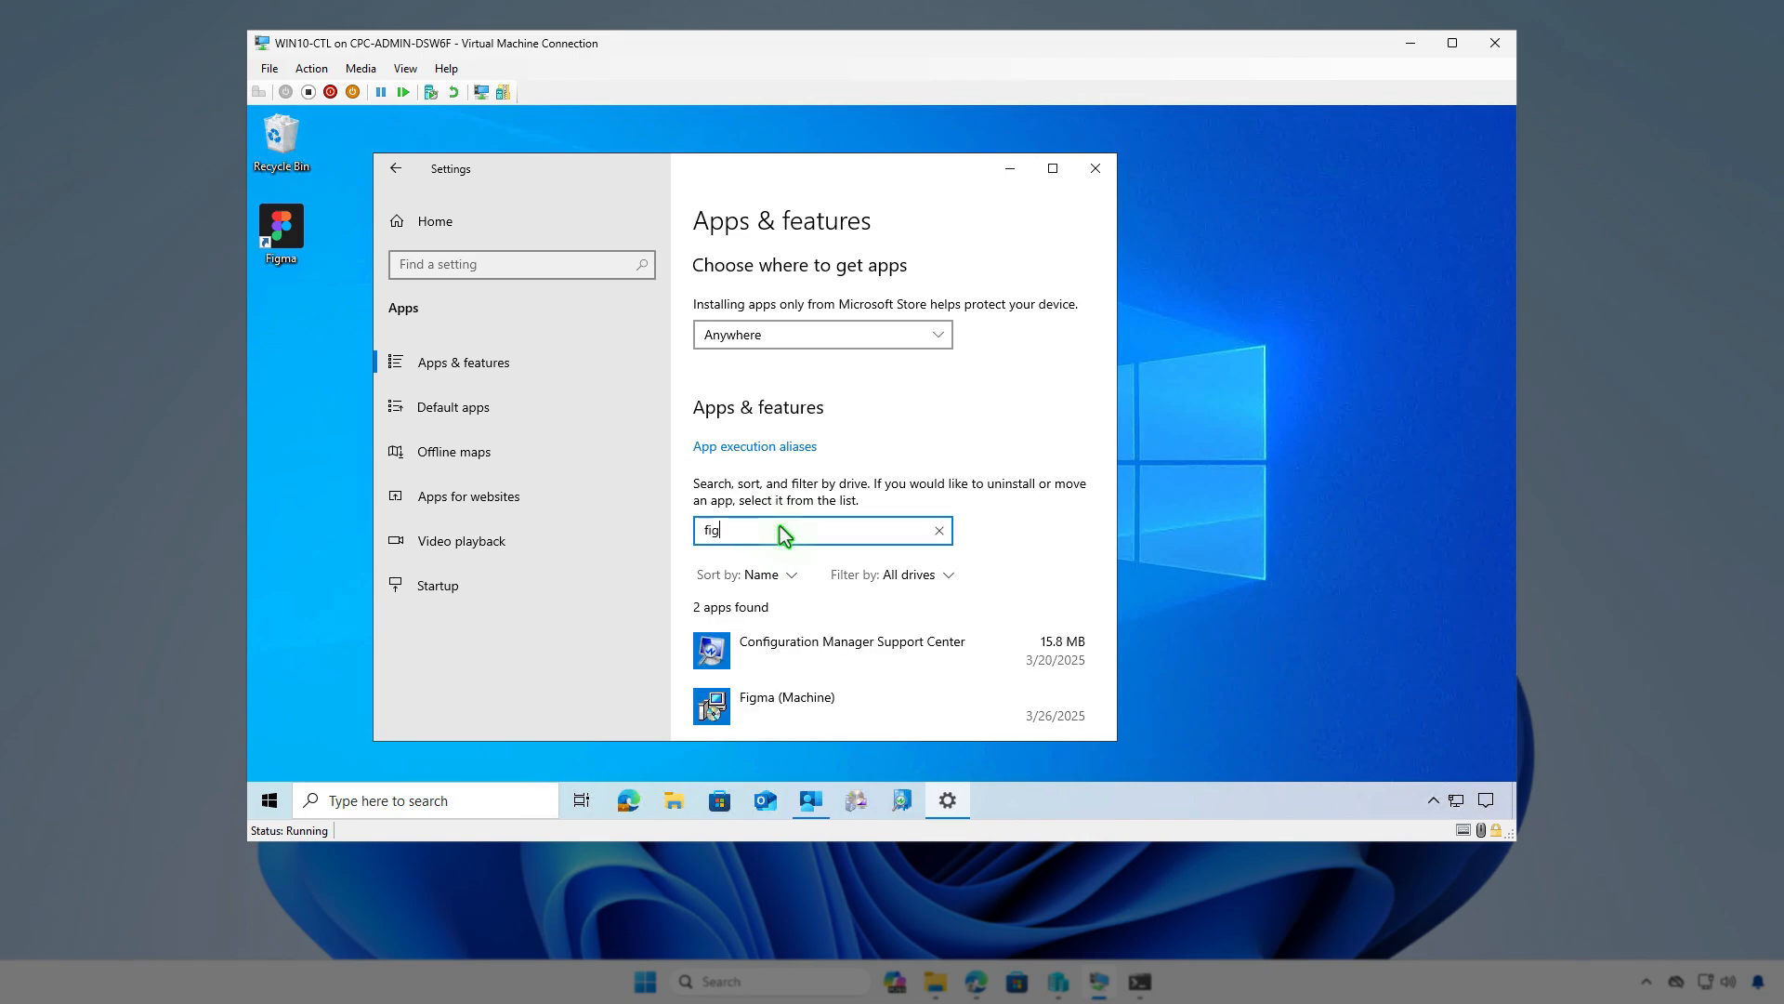
scroll(780, 532, "down", 2)
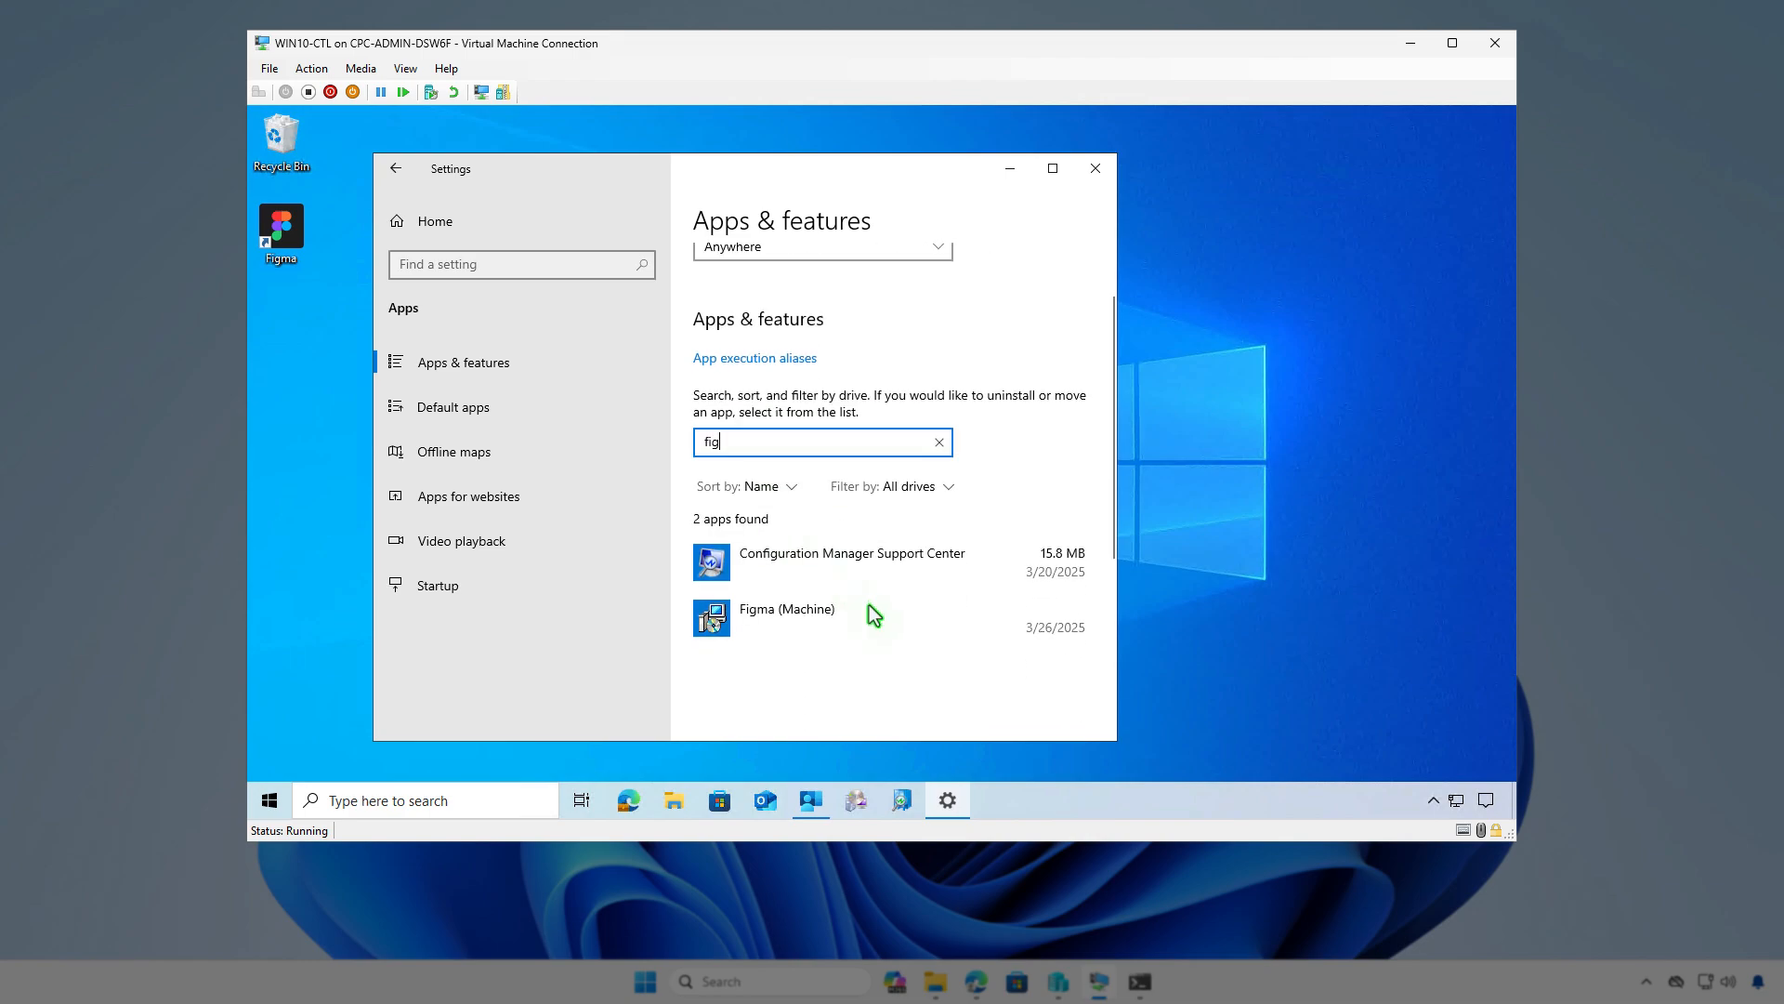
left_click(899, 630)
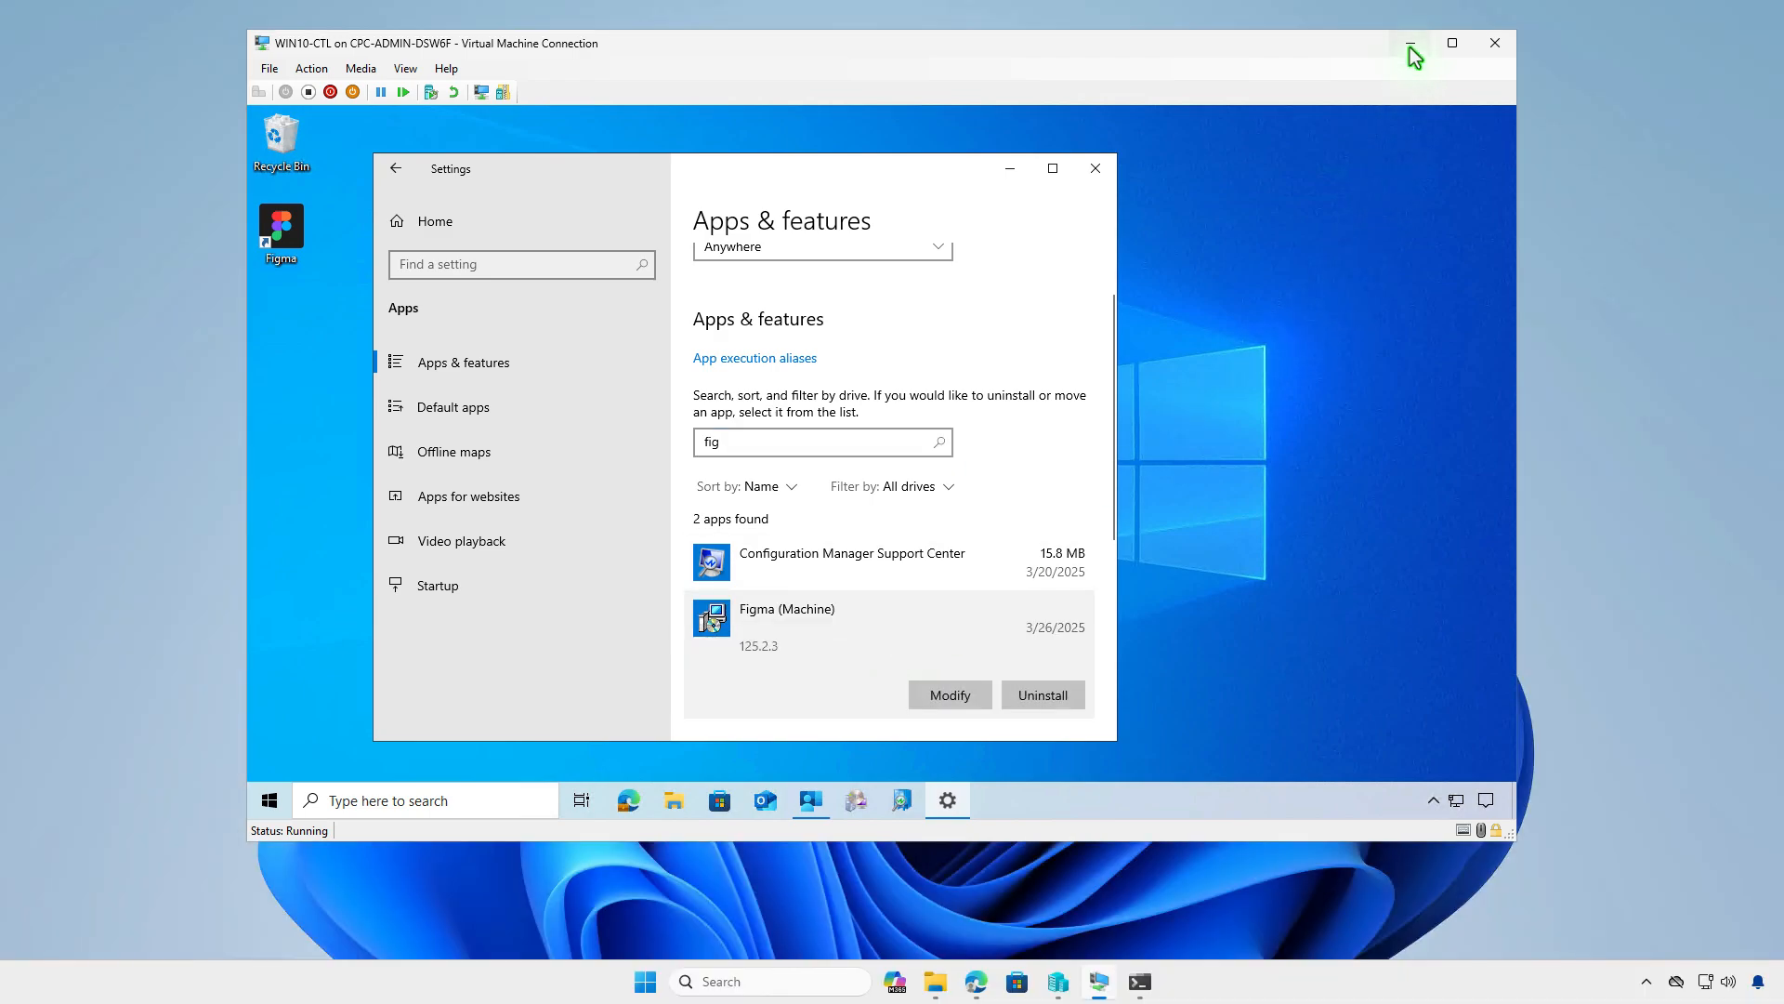
Return to the Intune admin center in Edge, refresh the Figma overview, and view its device install status
left_click(1410, 45)
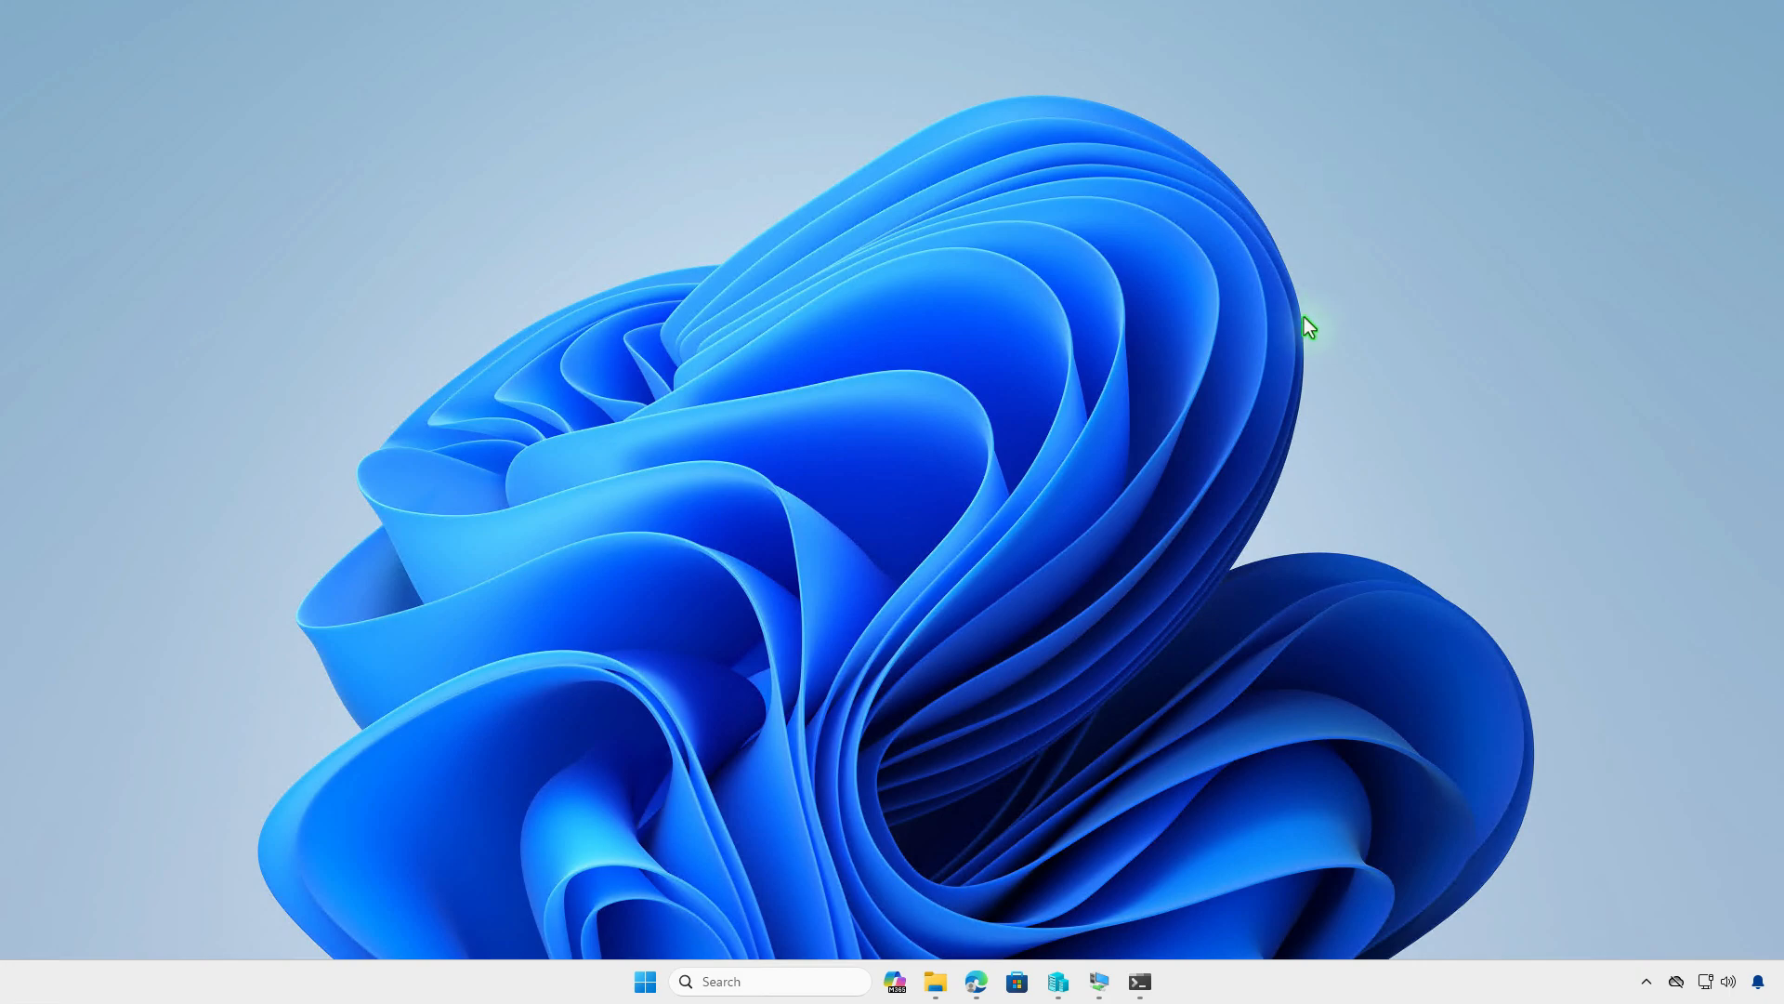
left_click(976, 981)
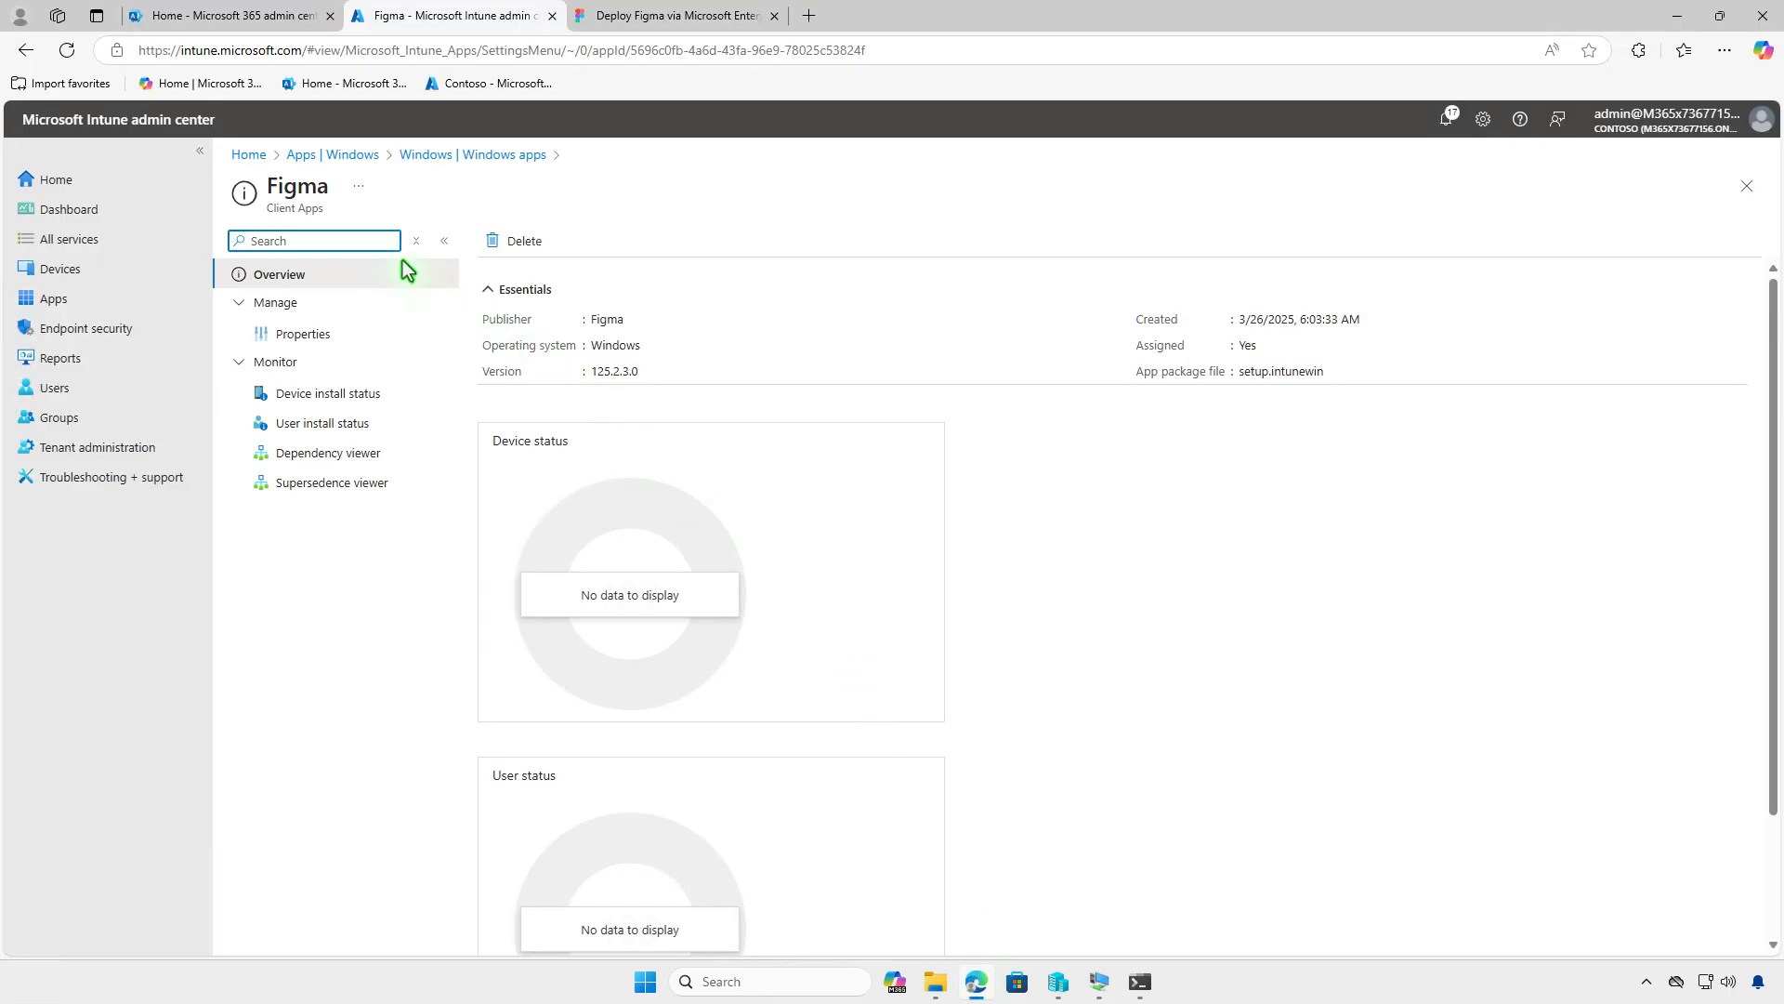
left_click(67, 51)
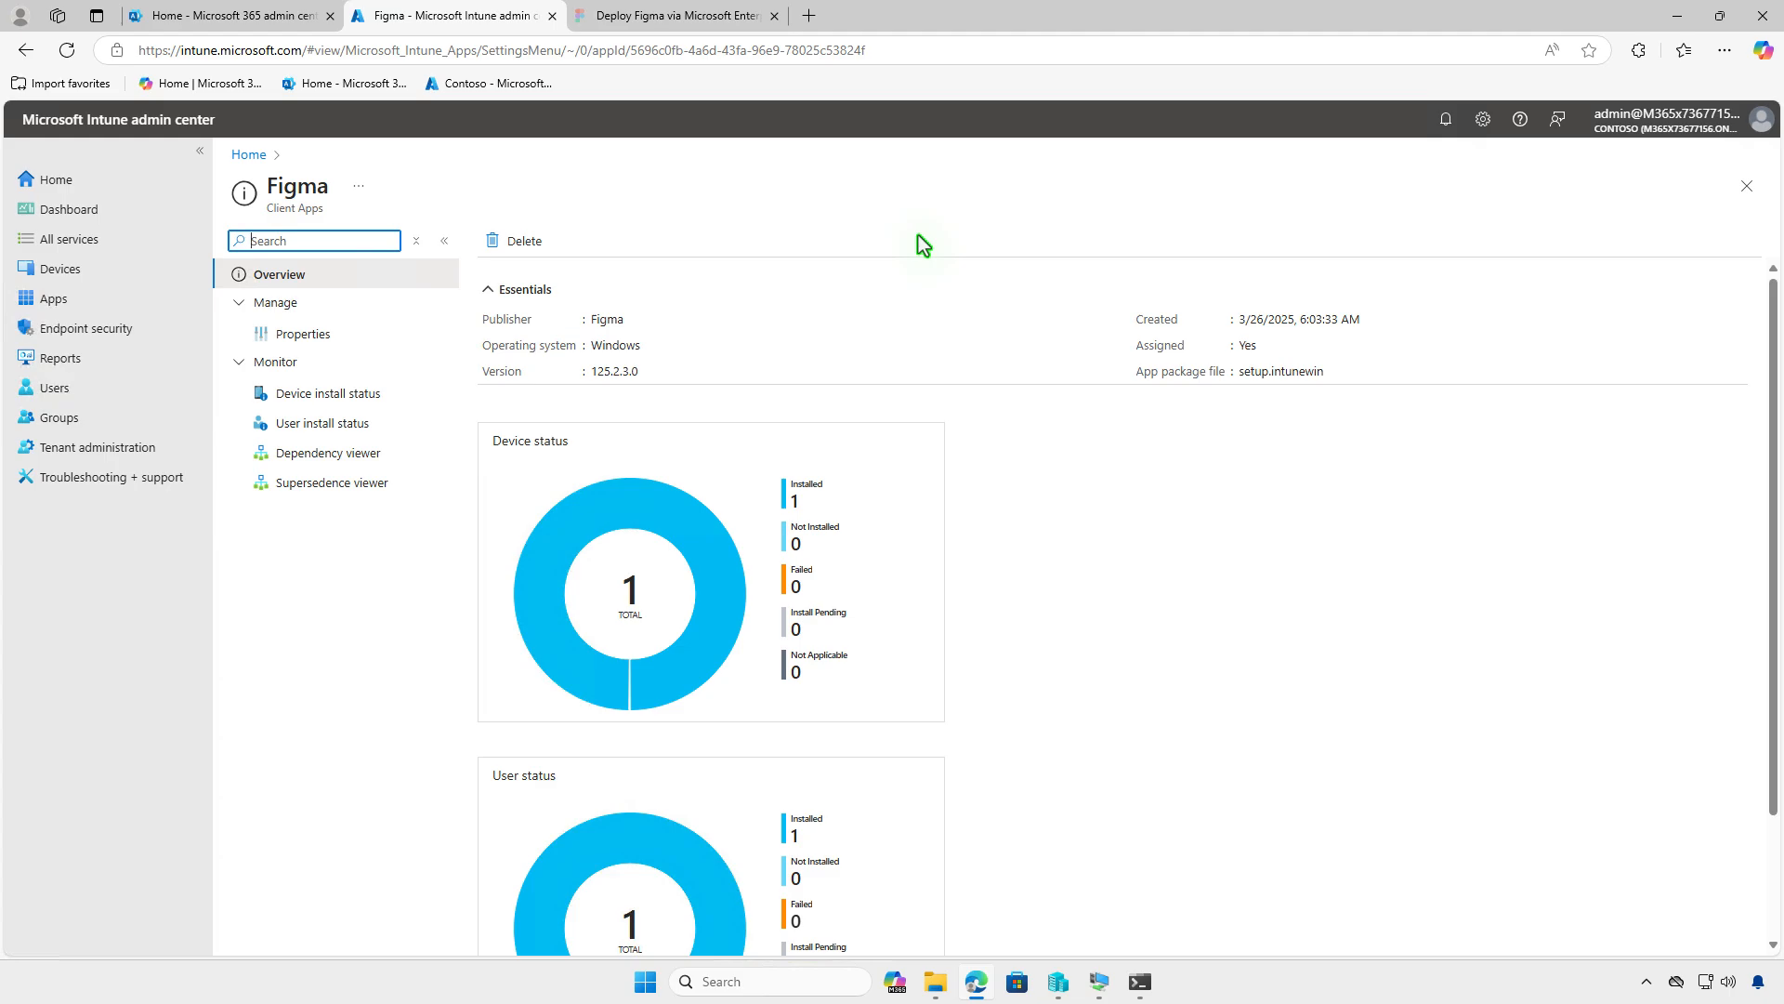
left_click(375, 394)
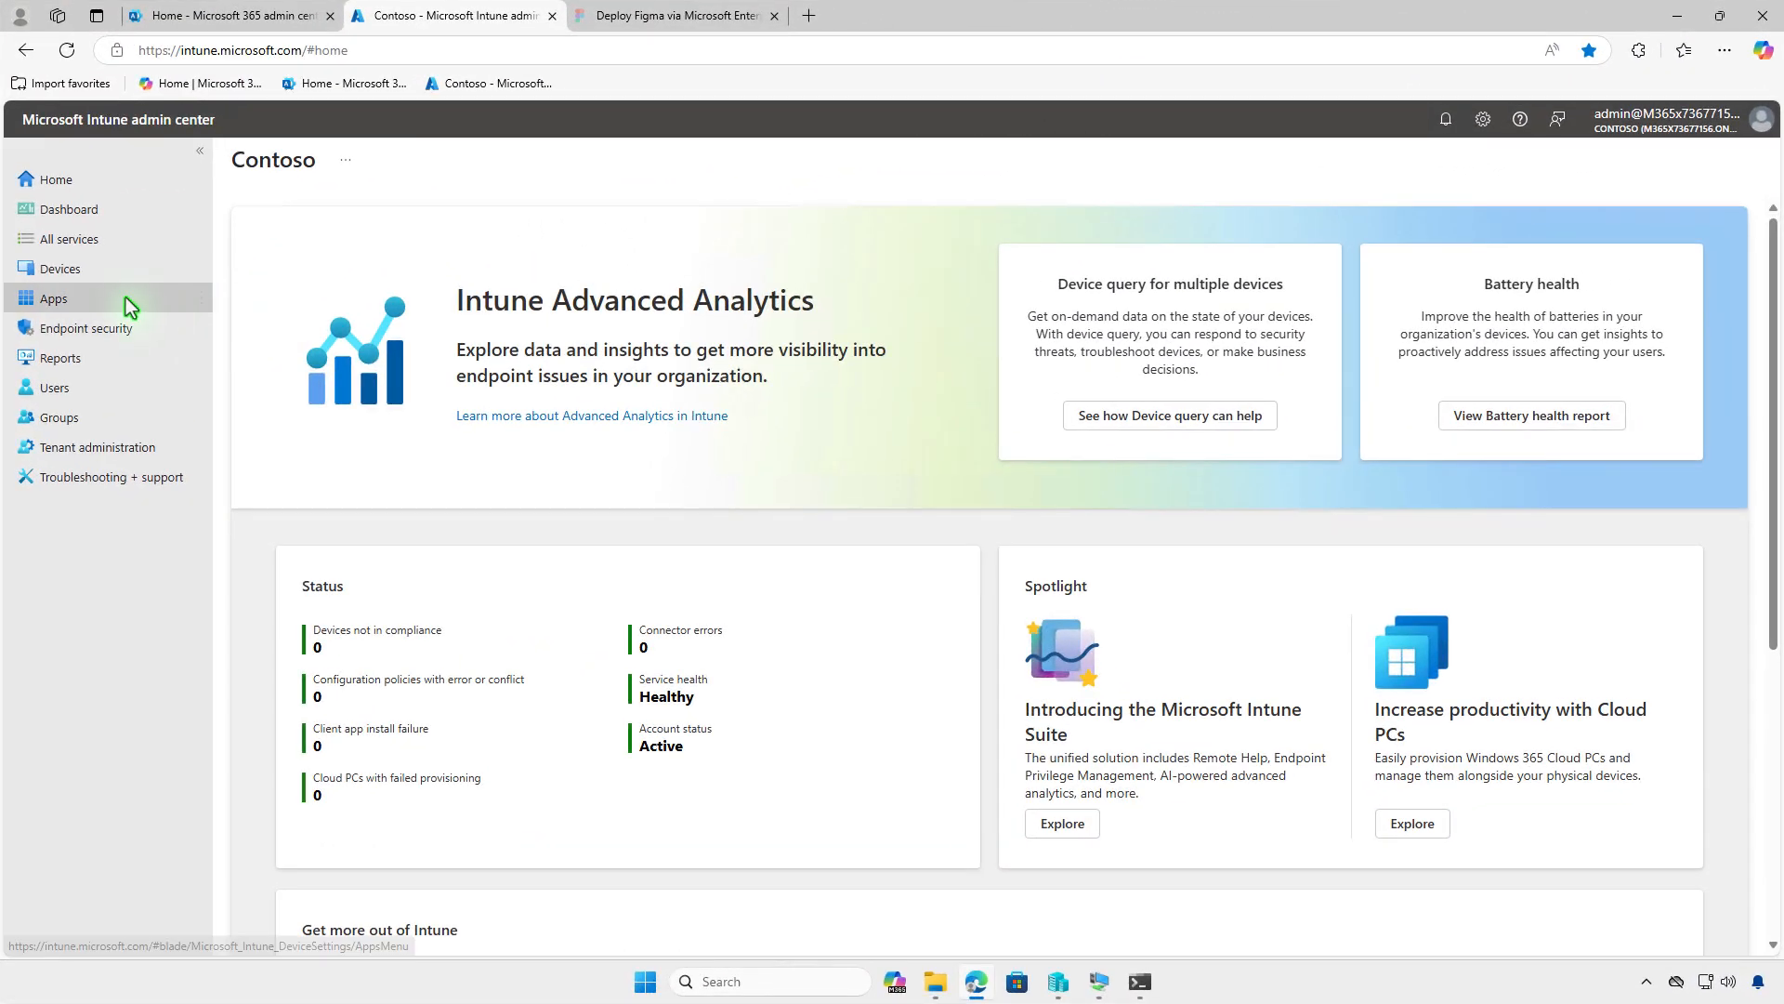
Open the Figma app's overview from the list of Windows apps
left_click(126, 298)
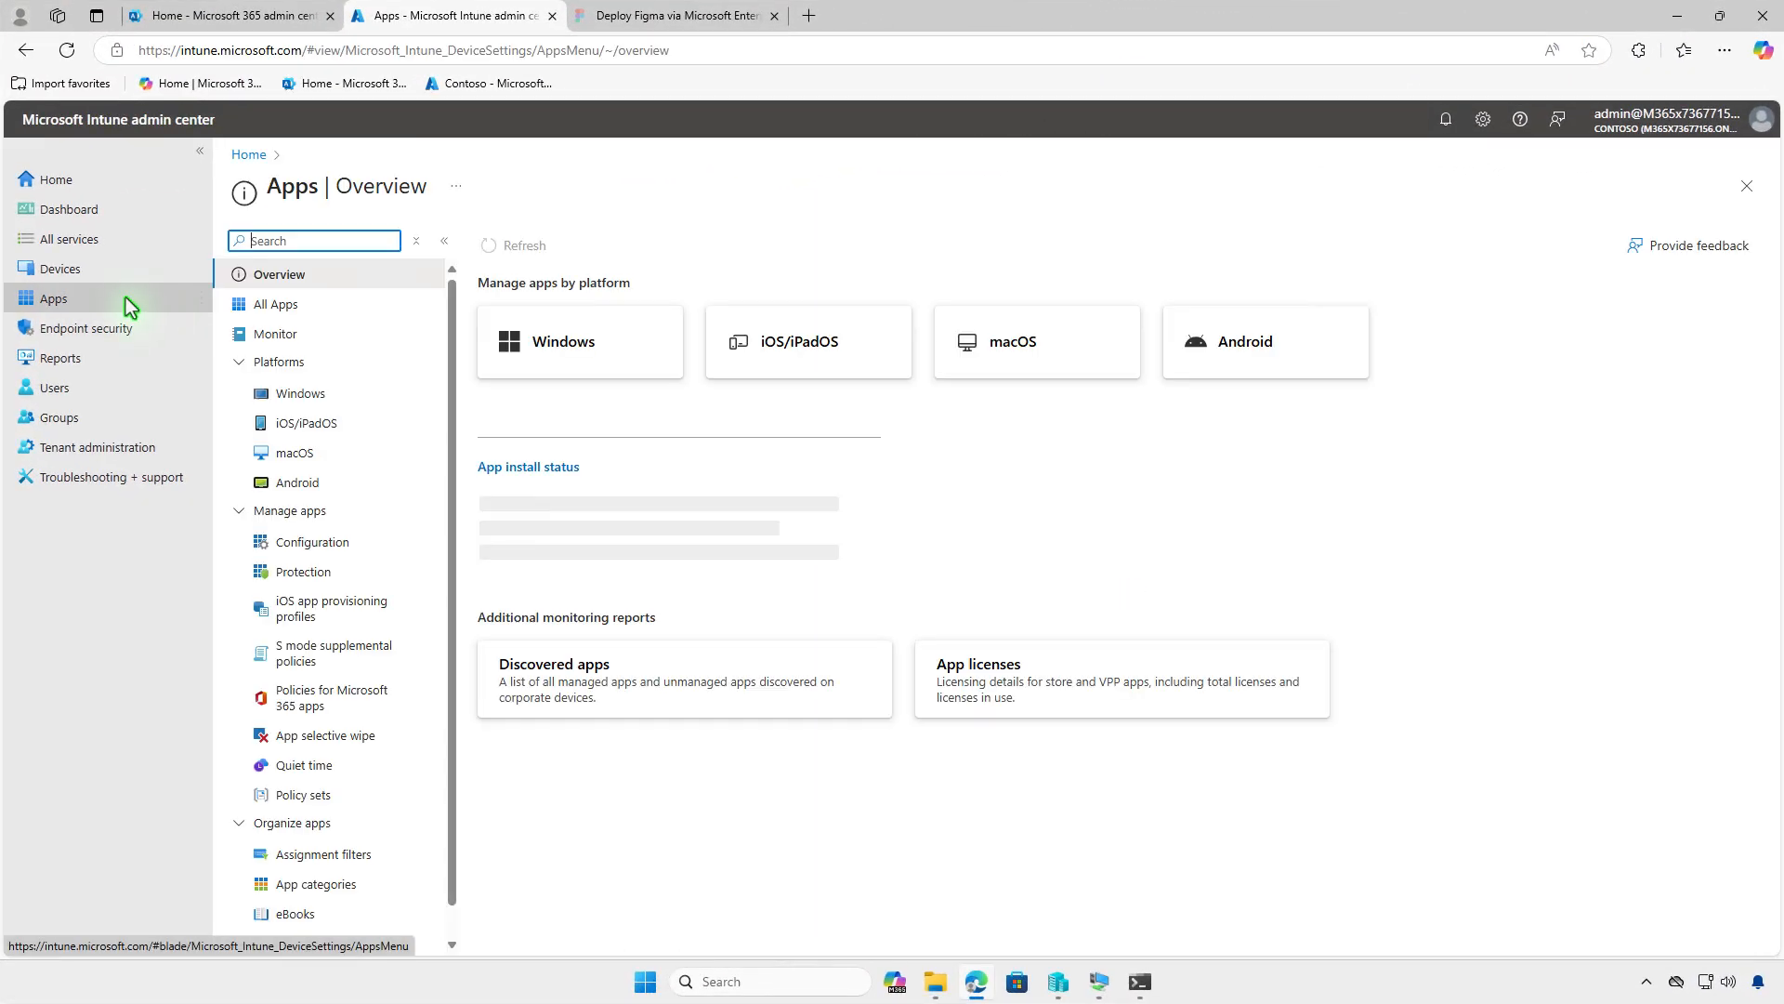
left_click(365, 396)
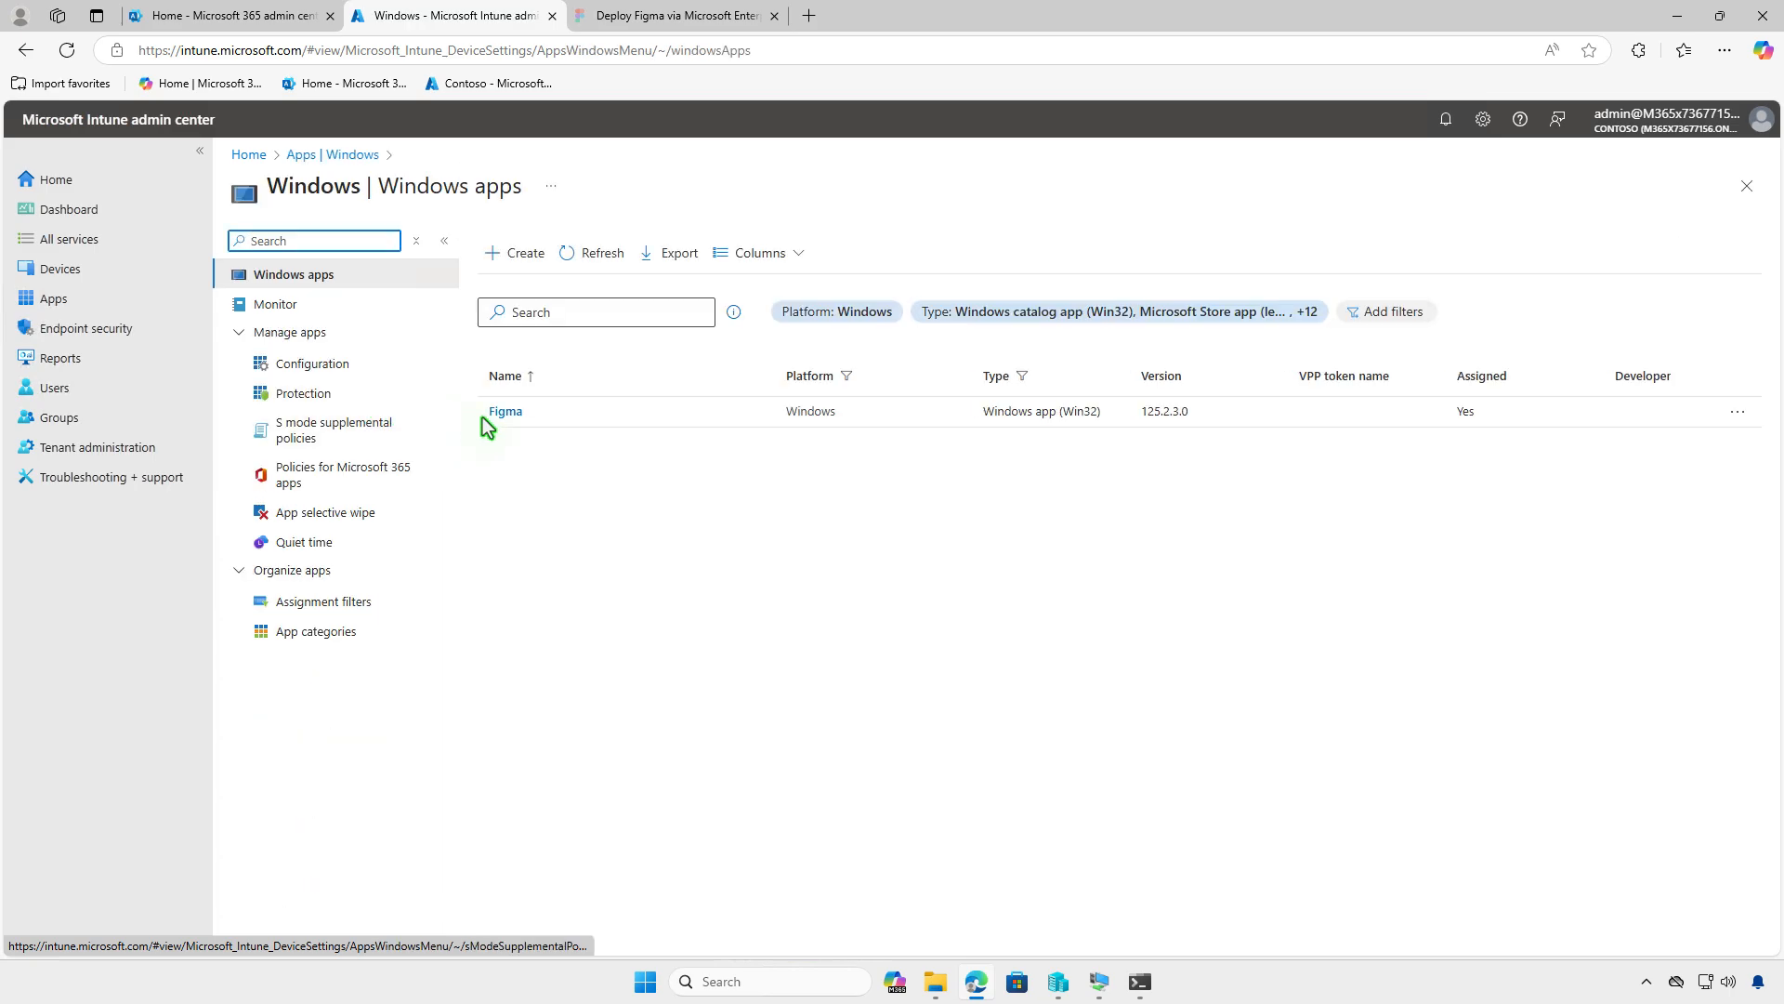
left_click(519, 413)
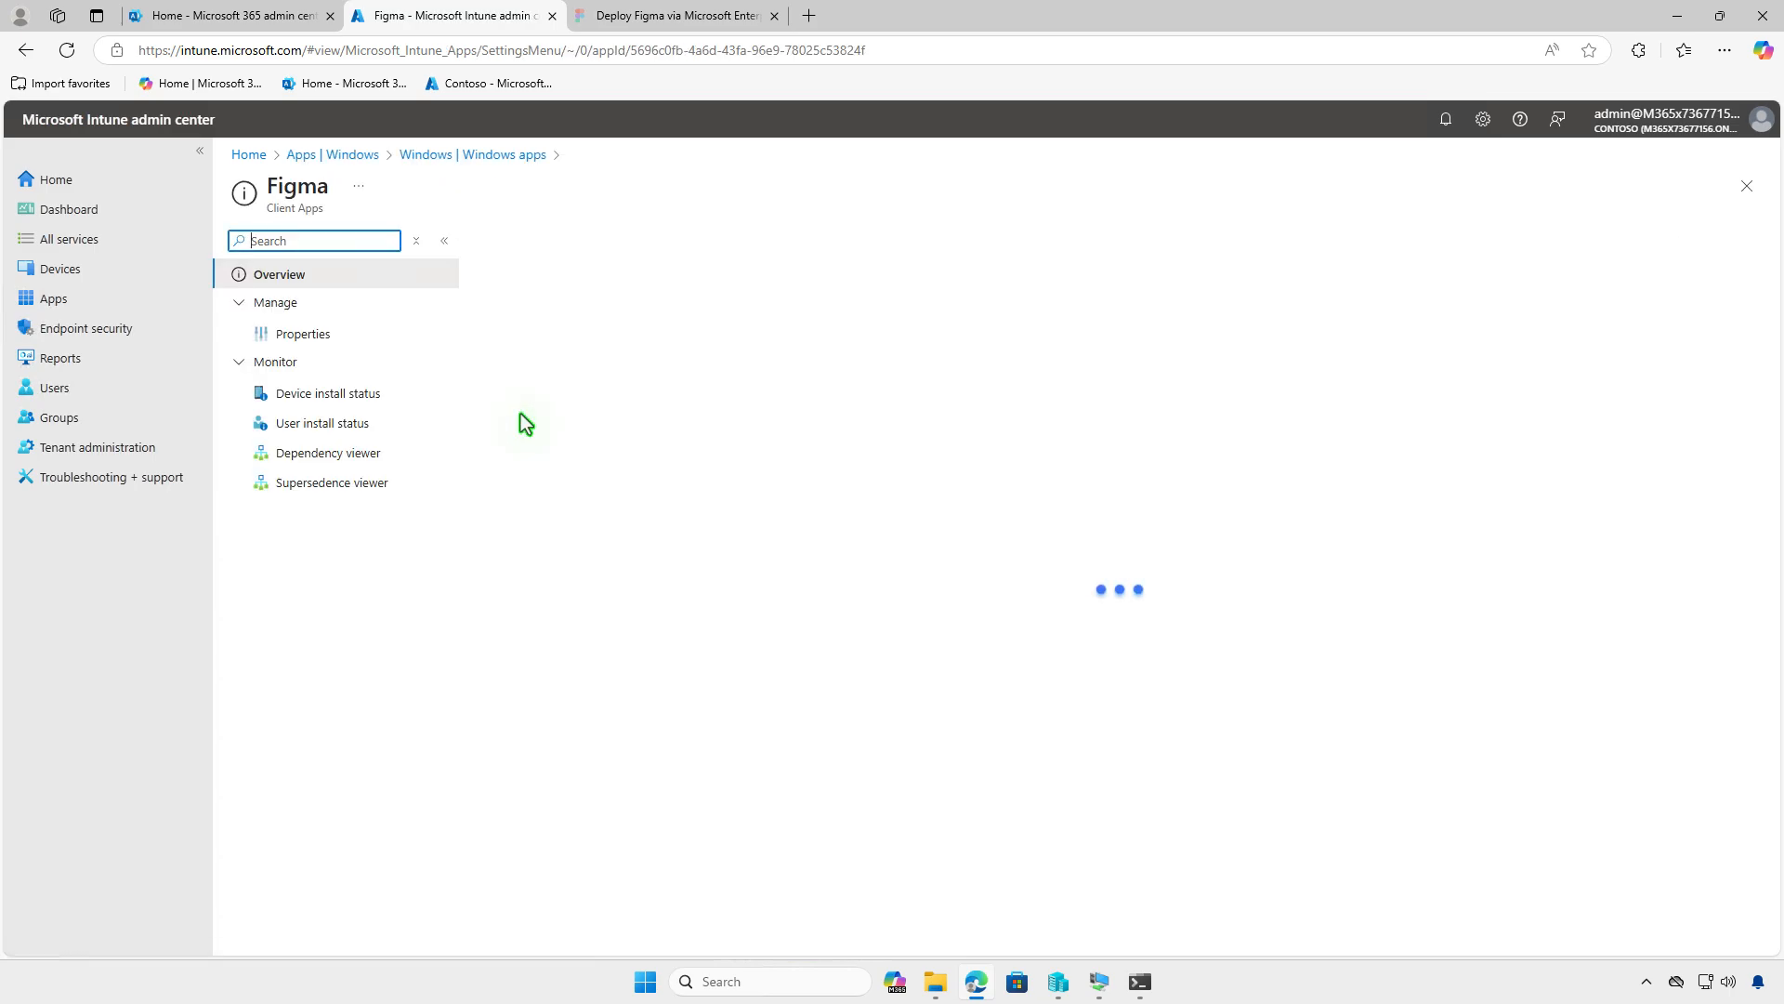
Edit the assignments in the Figma app's properties and delete the Test_Devices group from the Required assignments
left_click(345, 336)
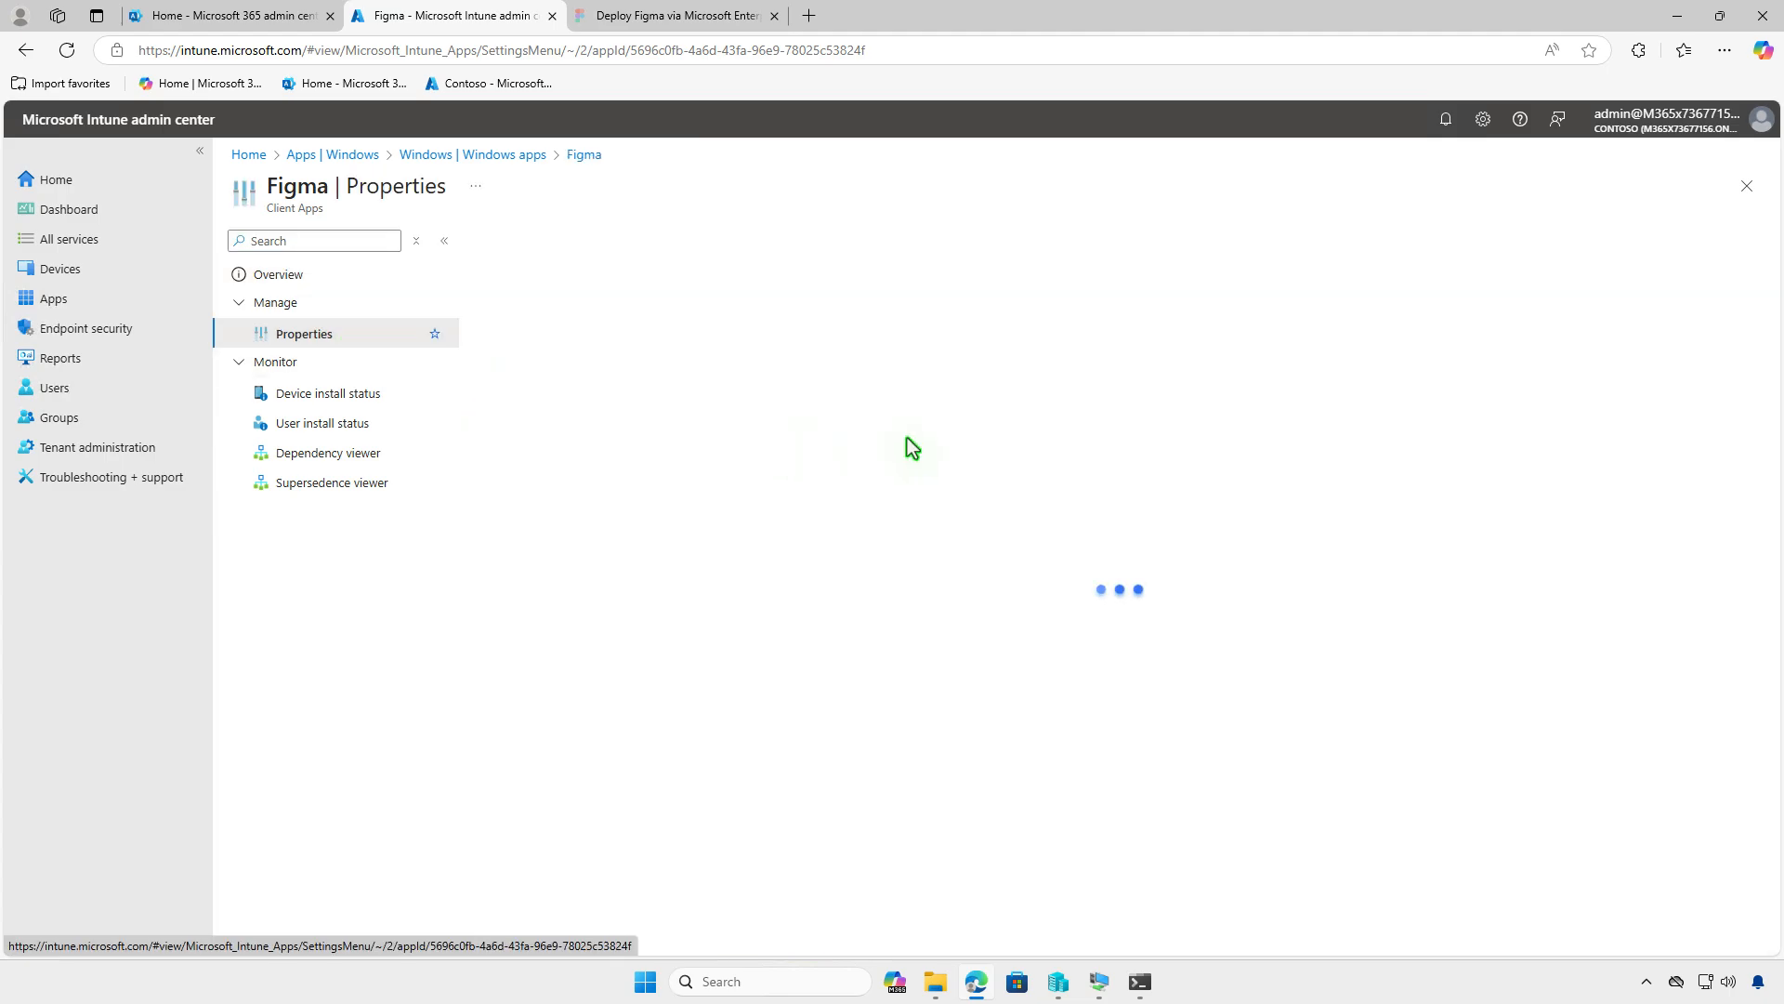
scroll(907, 447, "down", 10)
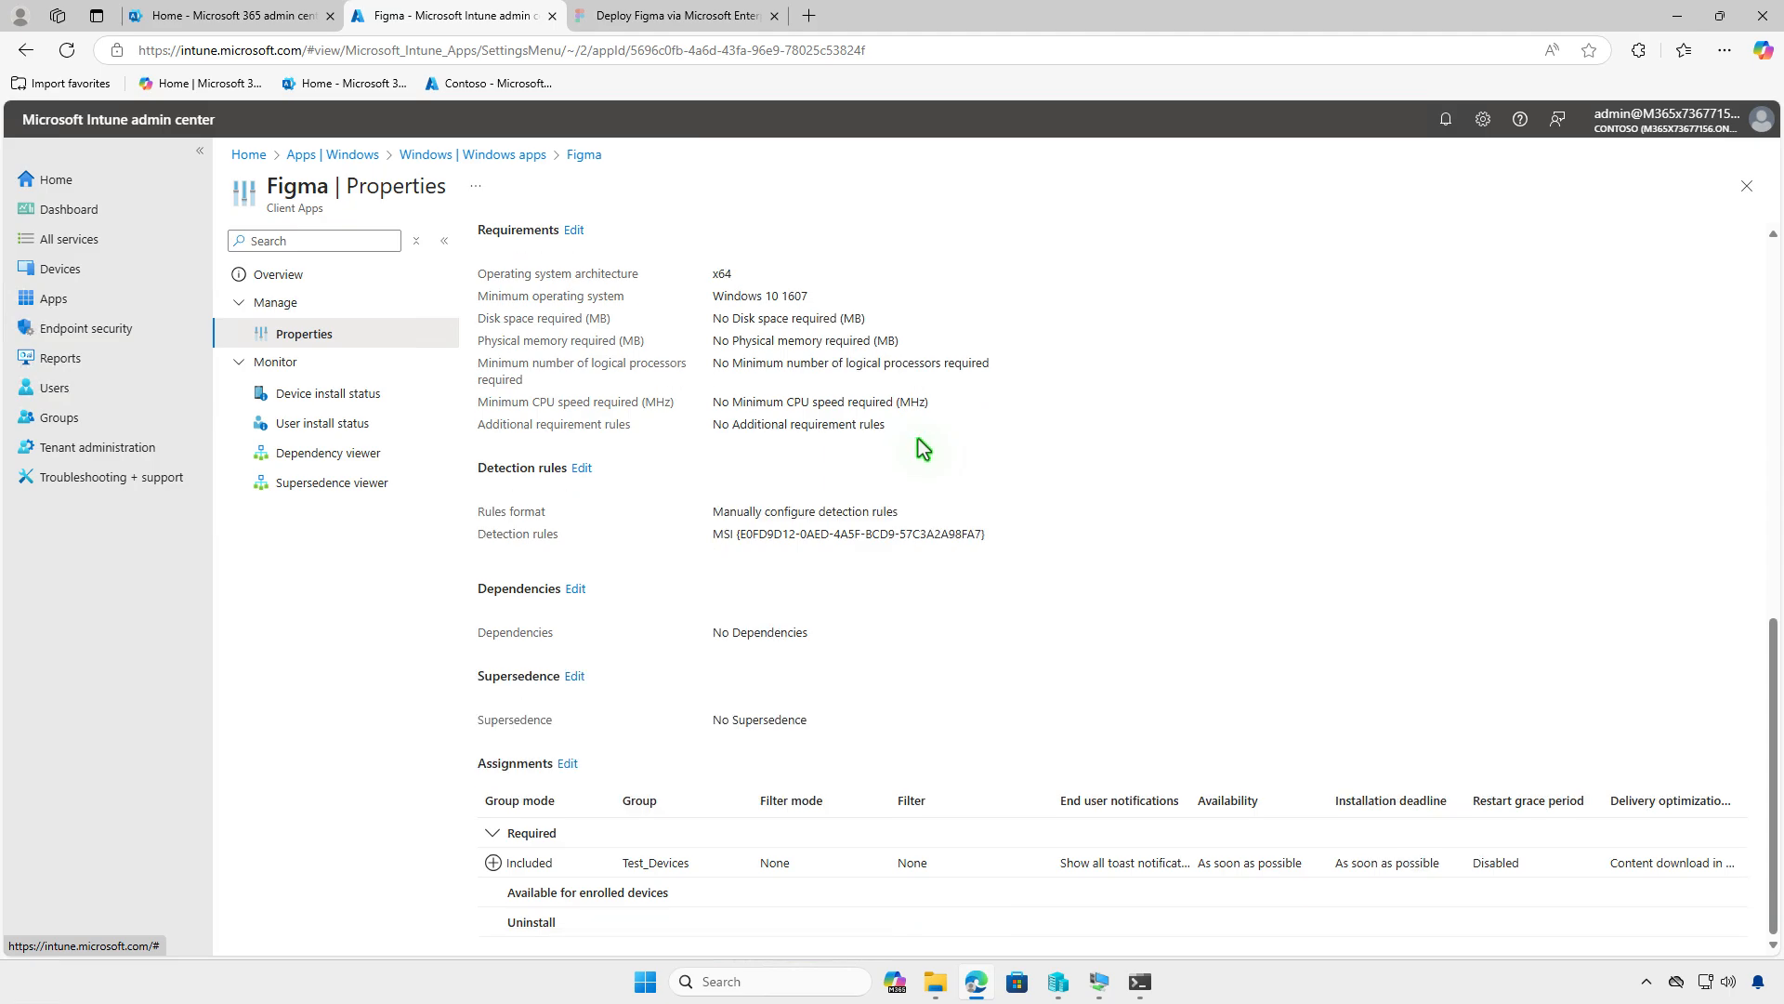
left_click(571, 764)
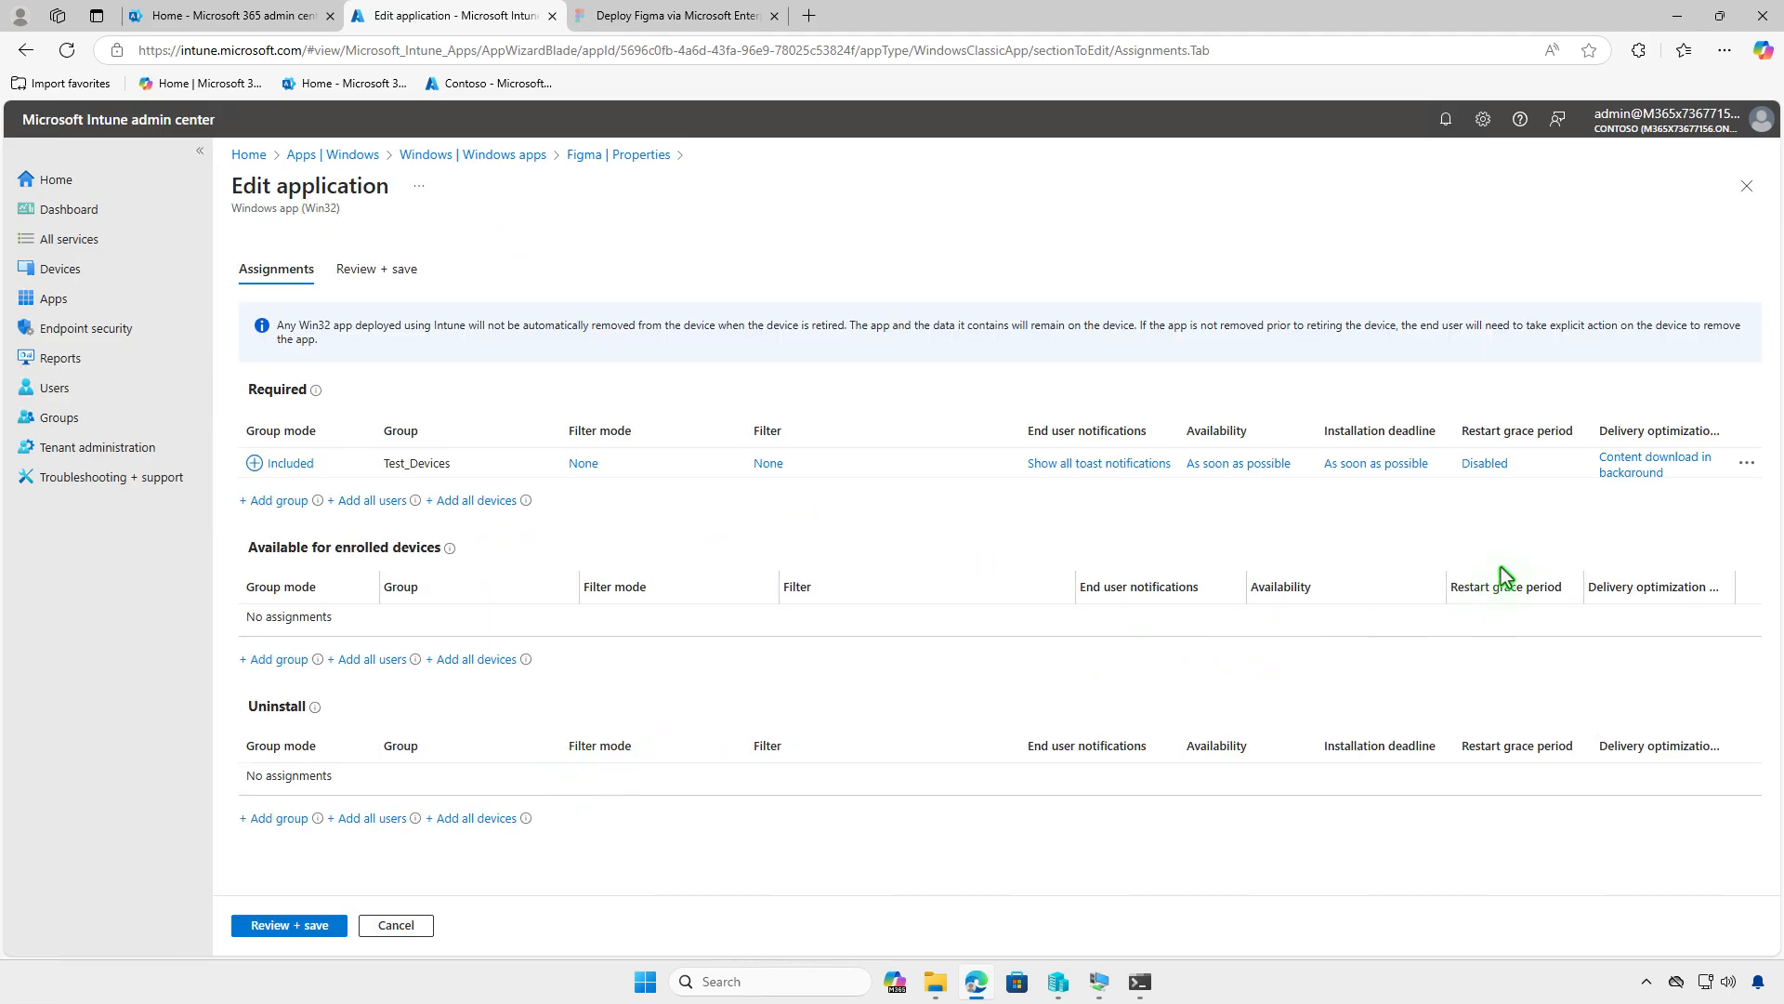
left_click(1747, 467)
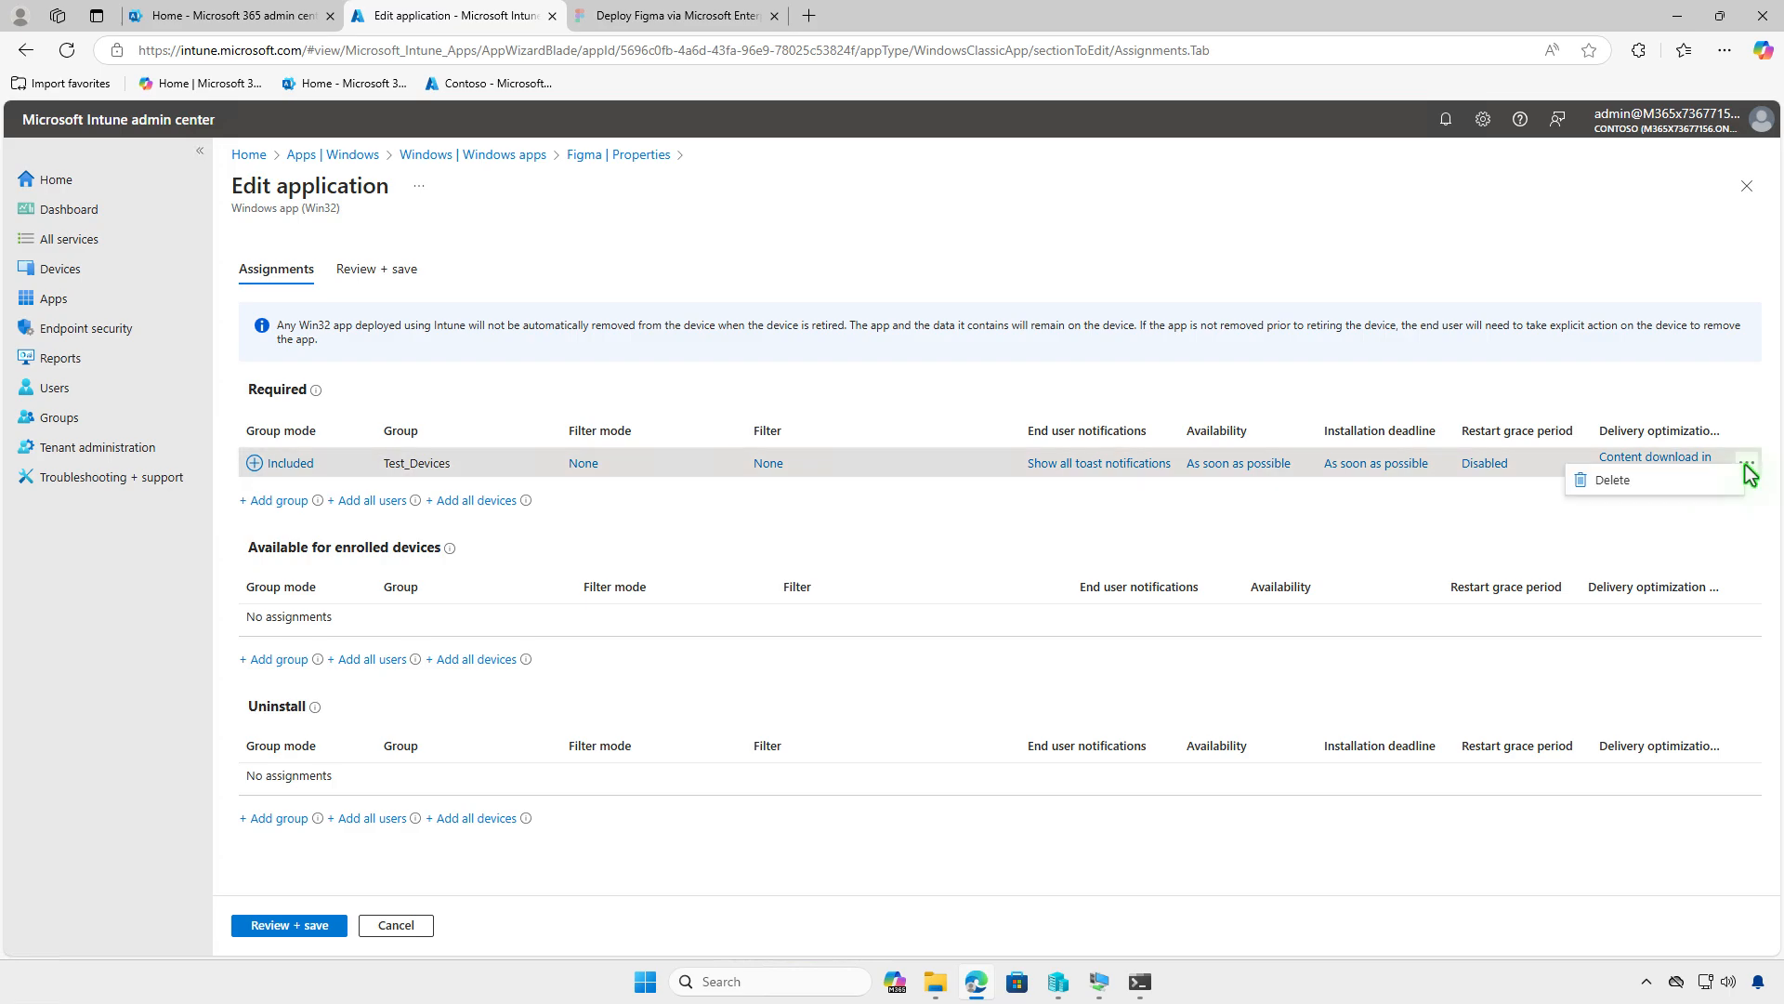
left_click(1626, 486)
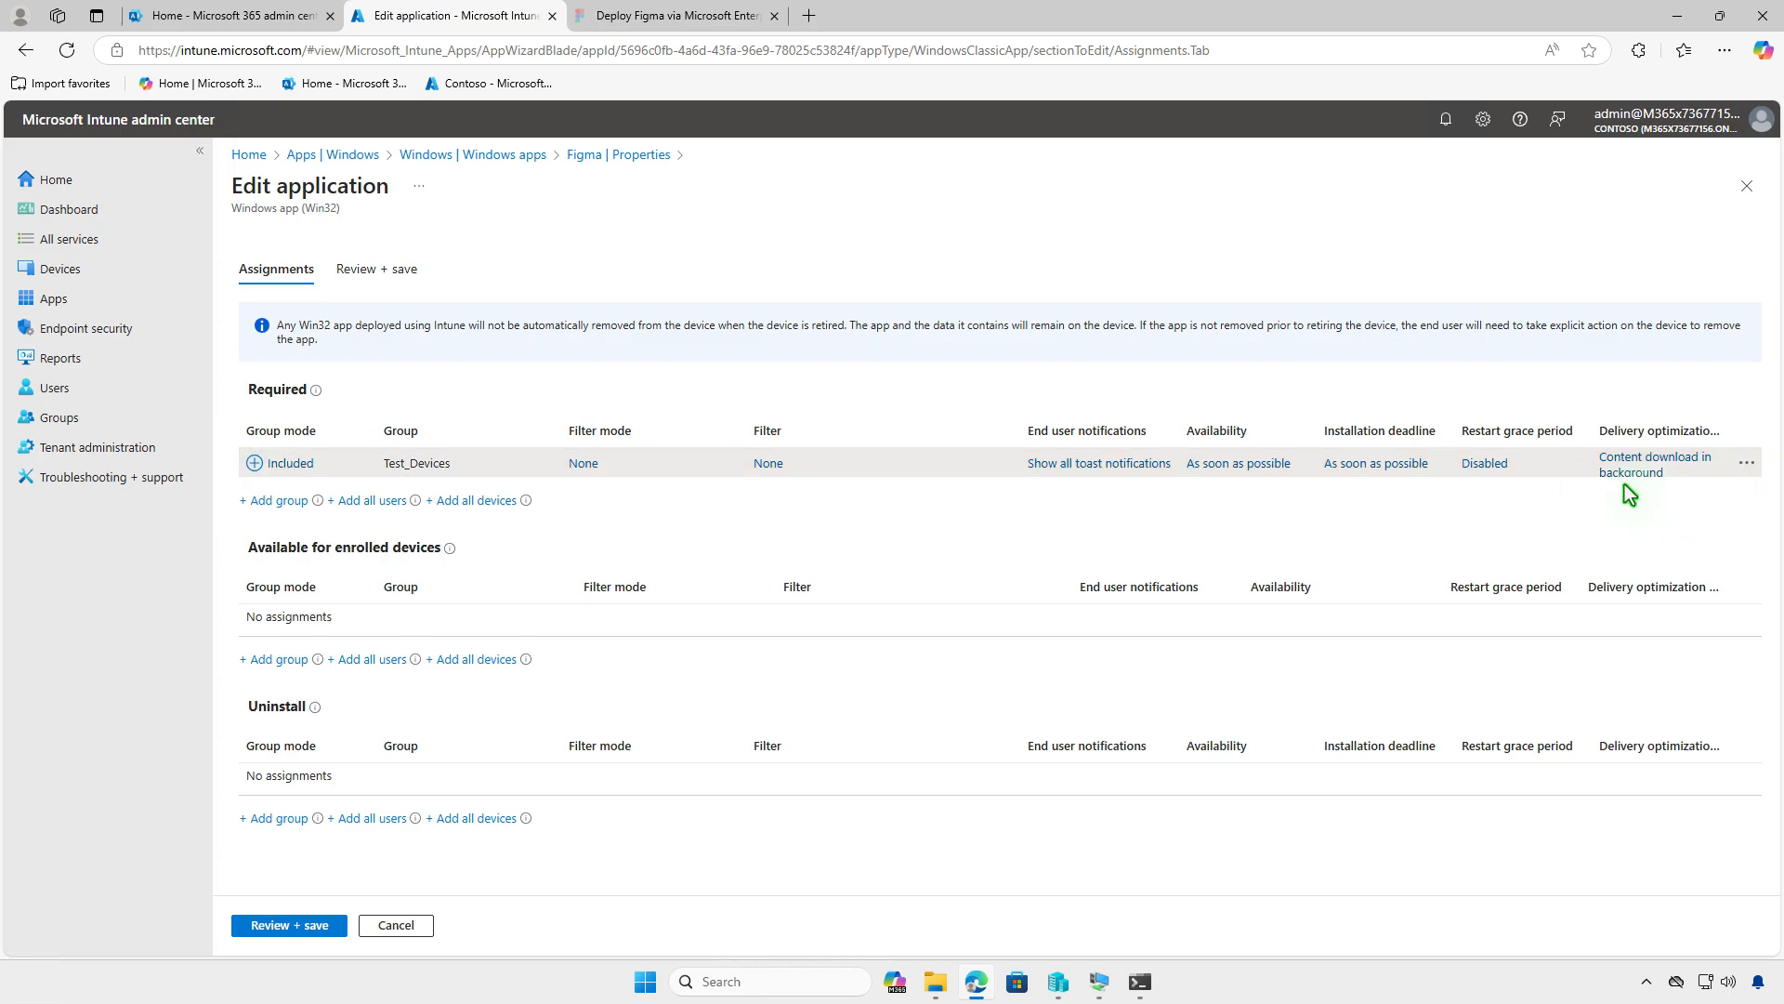
Add the Test_Devices group to Figma's Uninstall assignments, then review and save the application
left_click(263, 823)
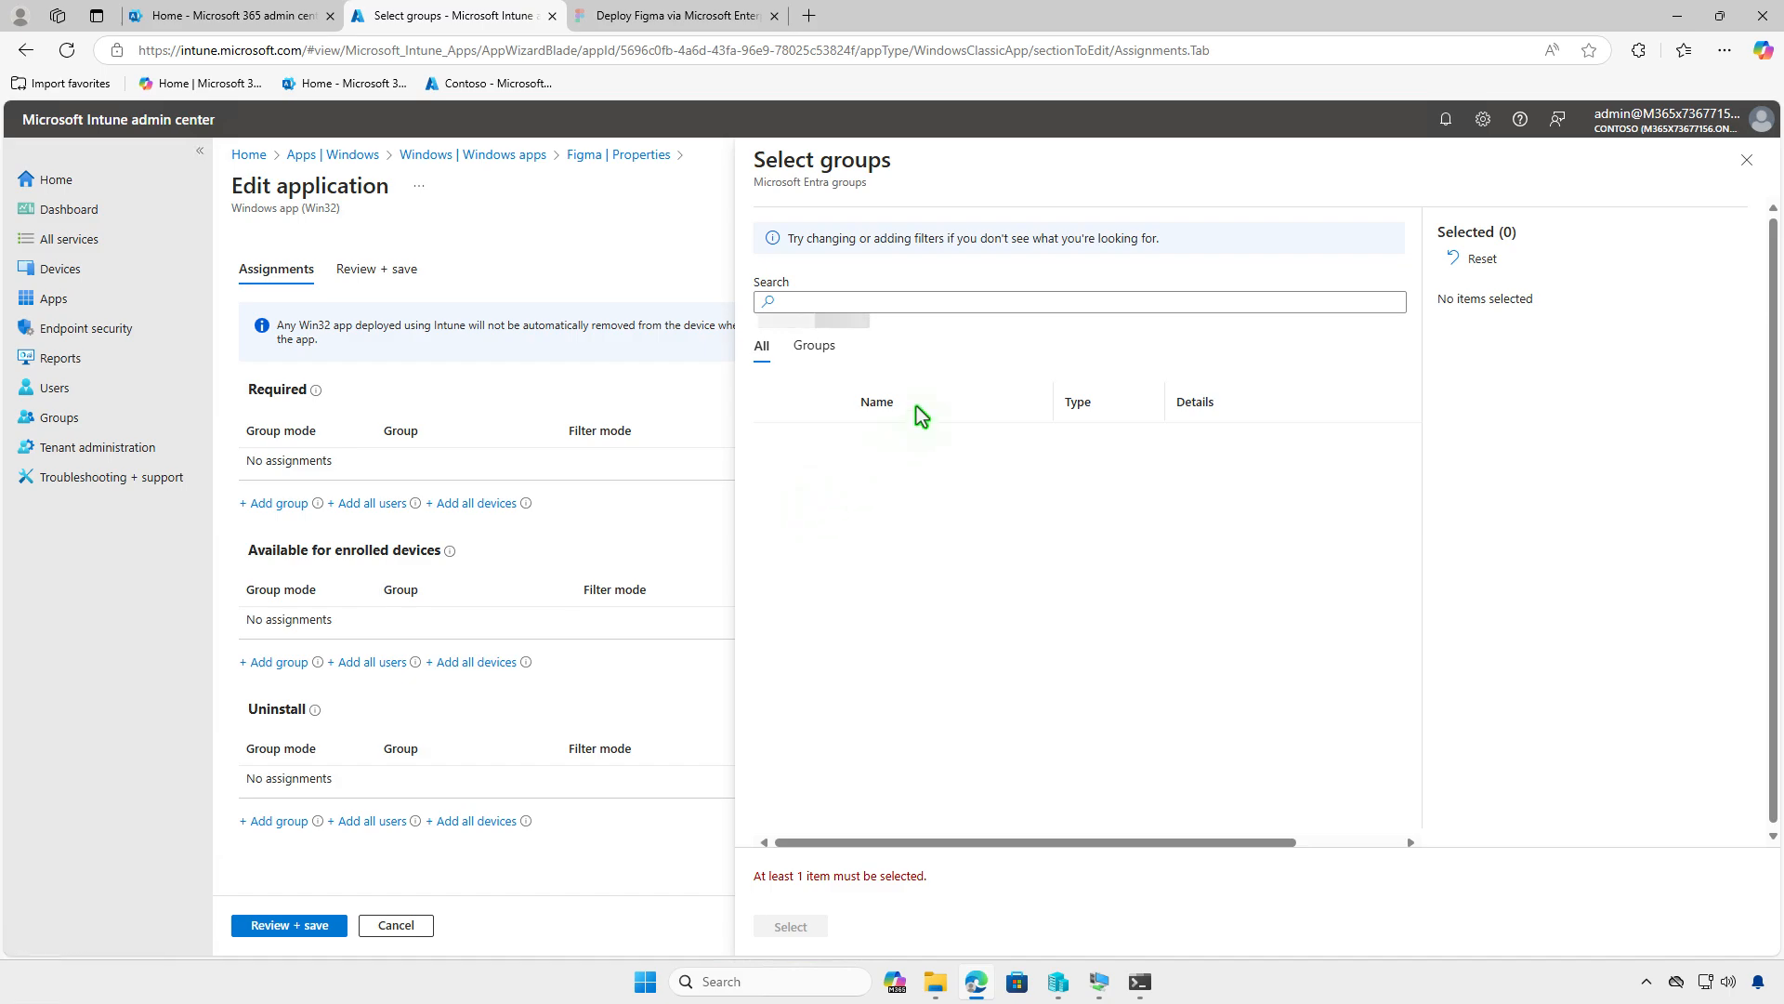
left_click(777, 442)
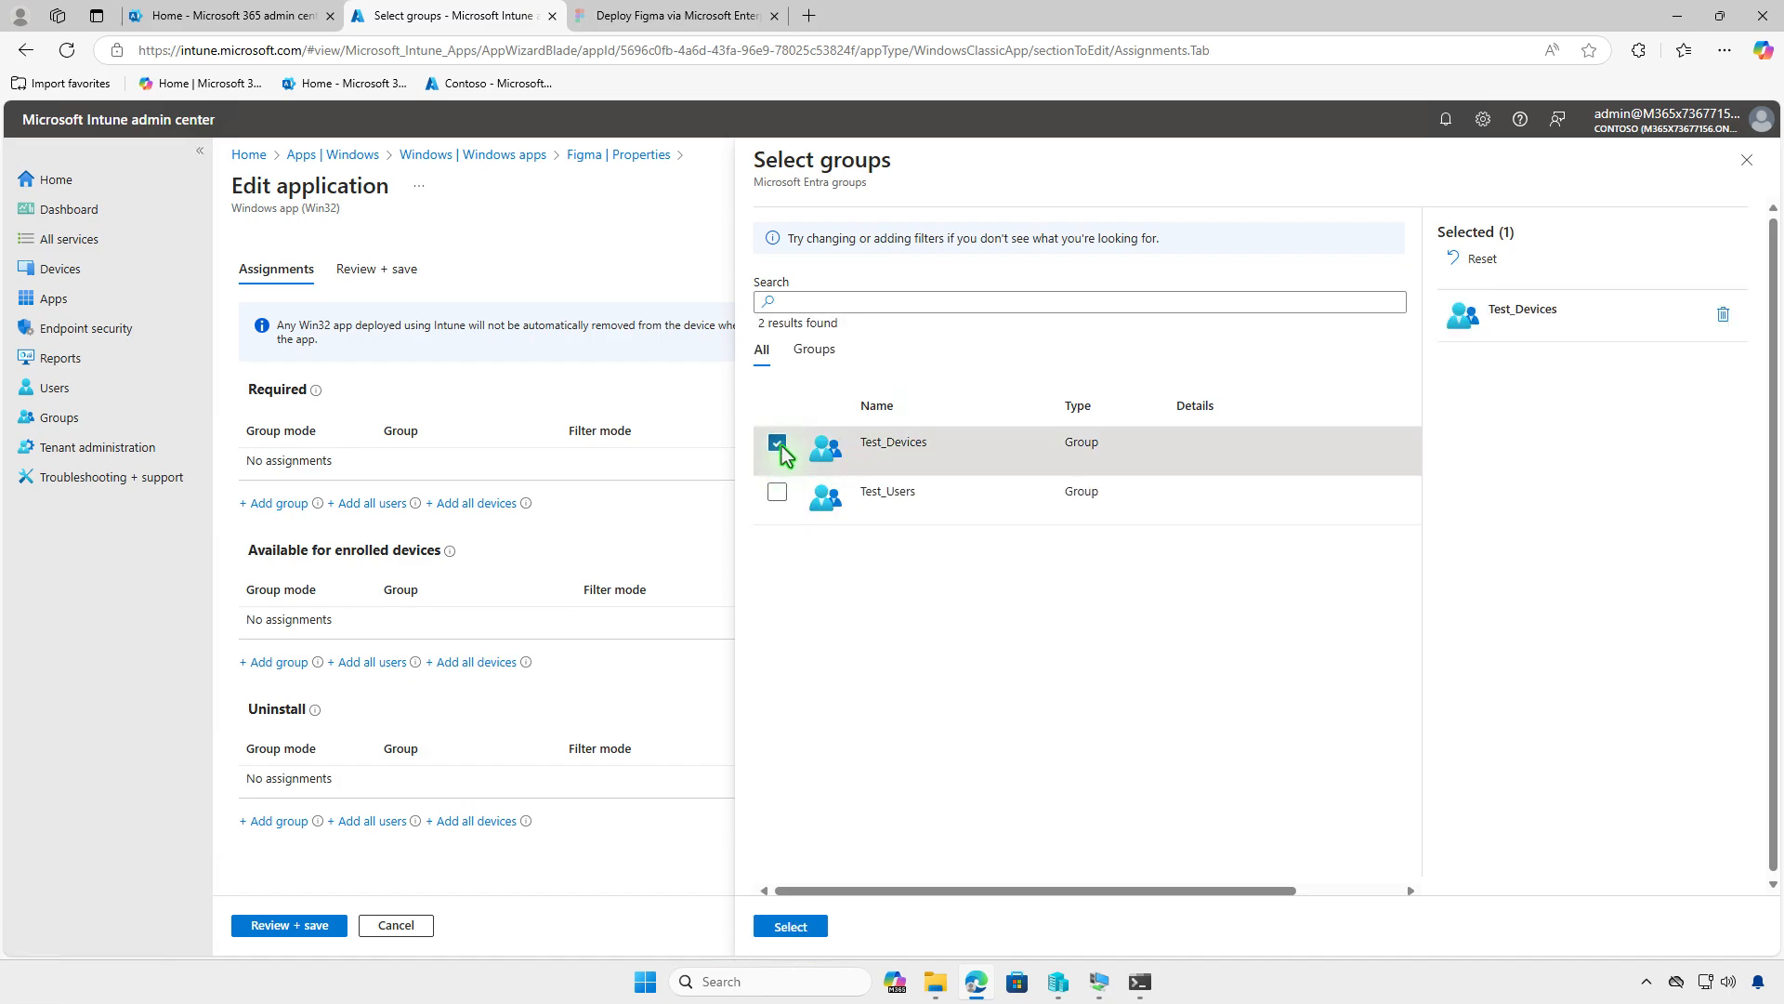
left_click(807, 929)
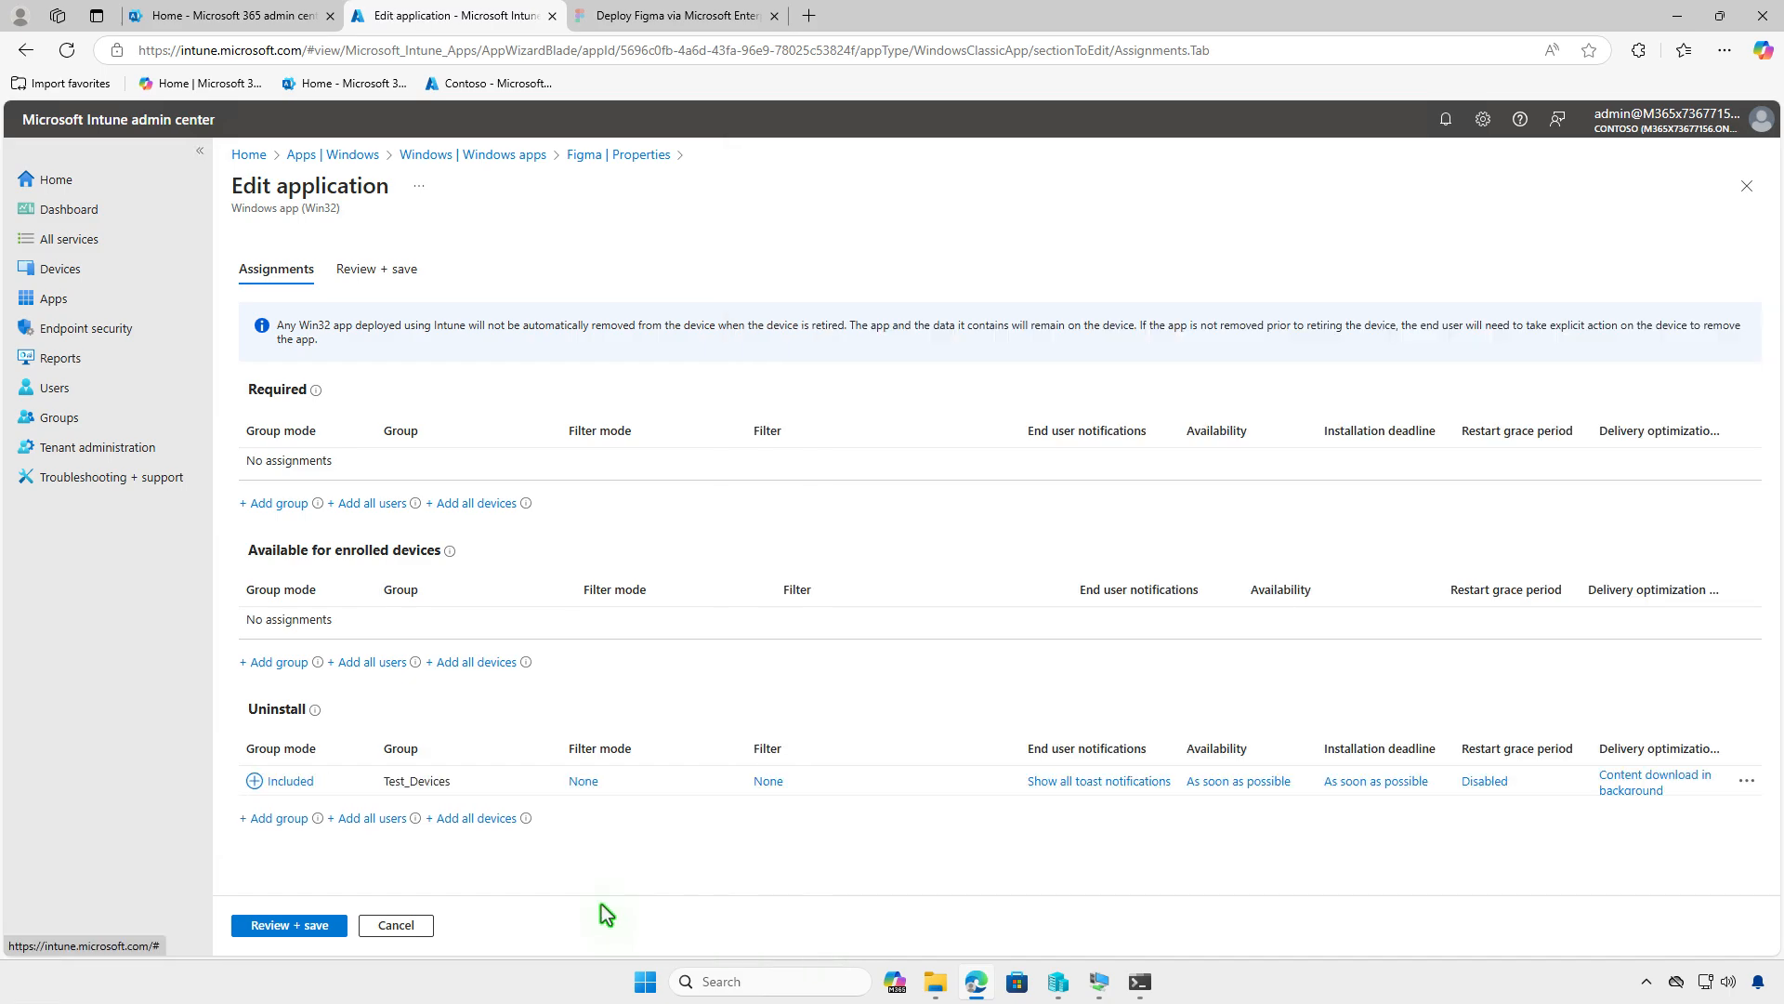
left_click(331, 923)
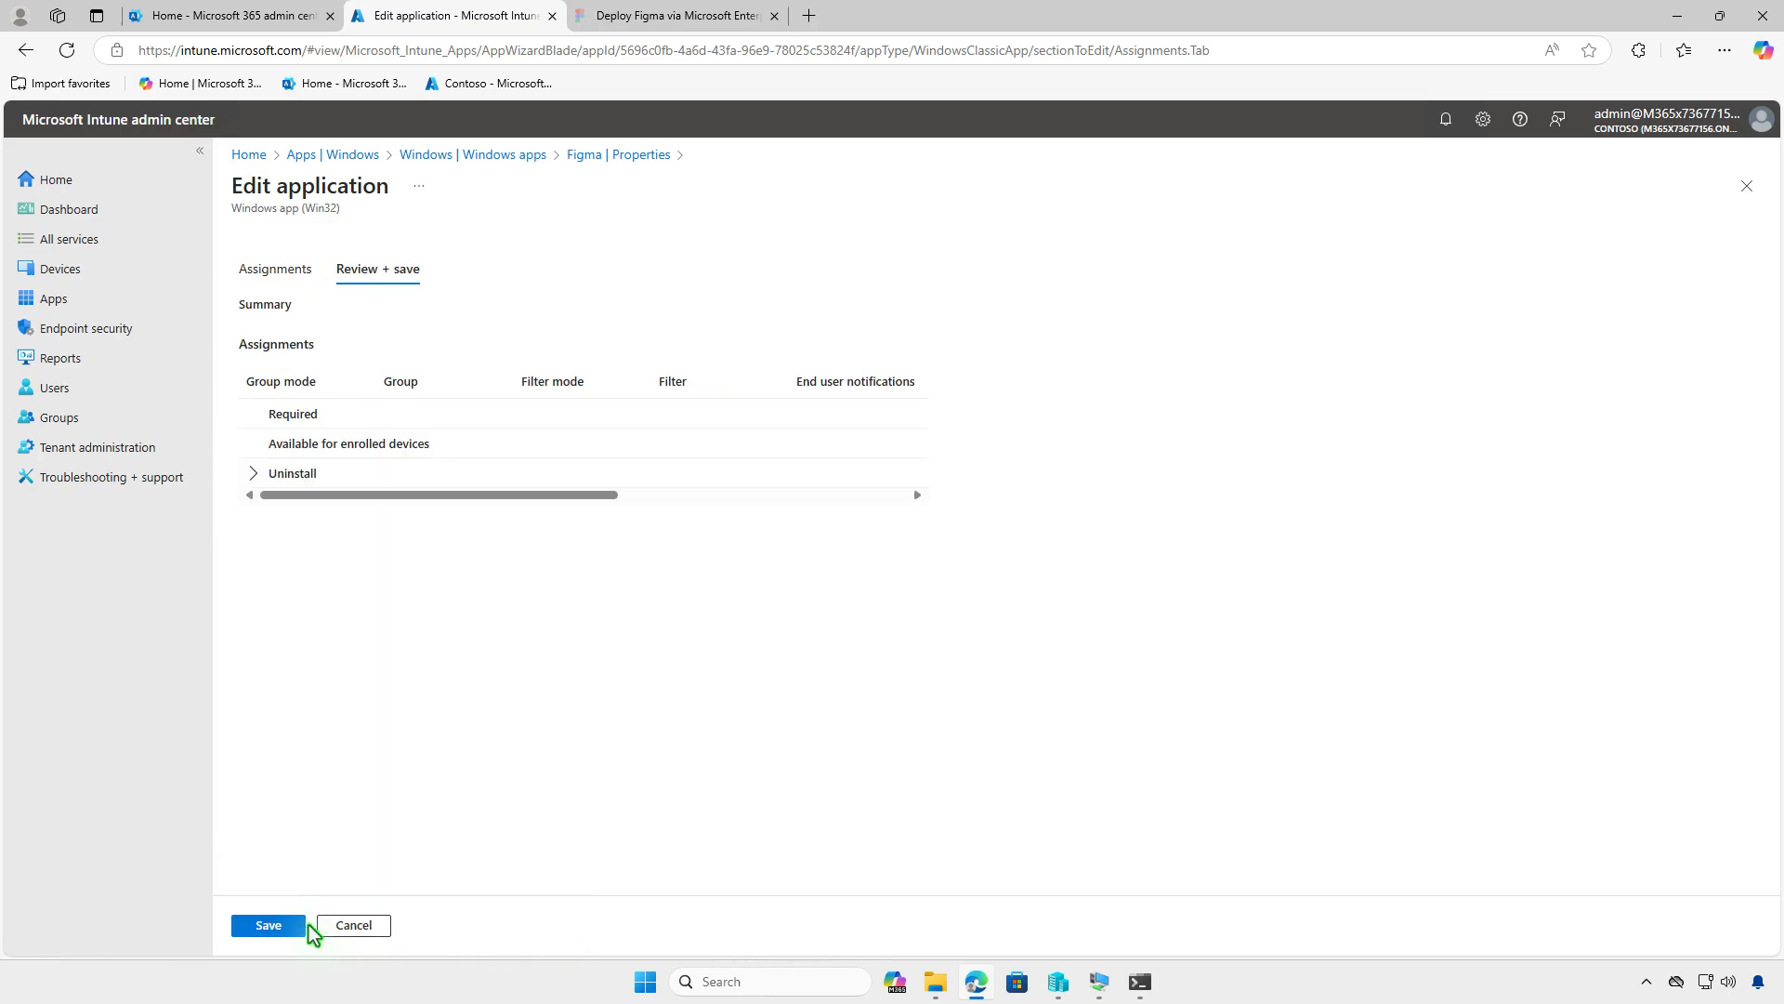
left_click(279, 927)
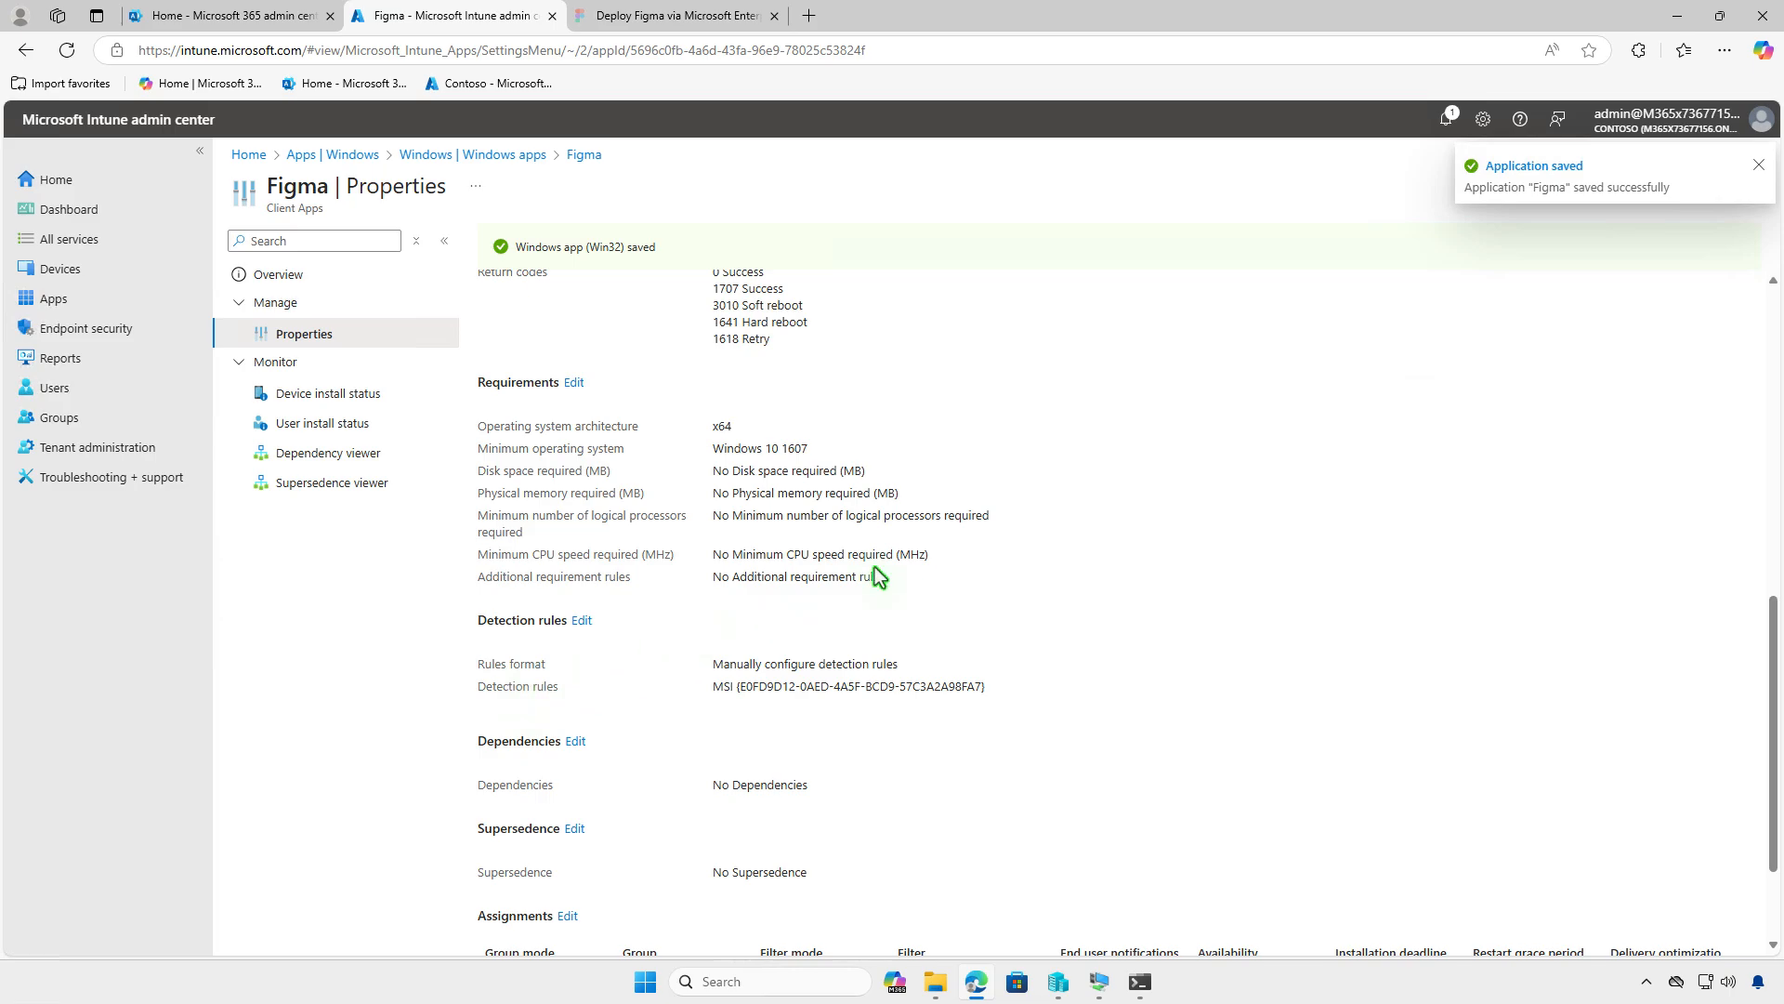
Switch to the WIN10-CTL virtual machine, sync the device from Company Portal, and check the notifications about removing Figma
left_click(1676, 19)
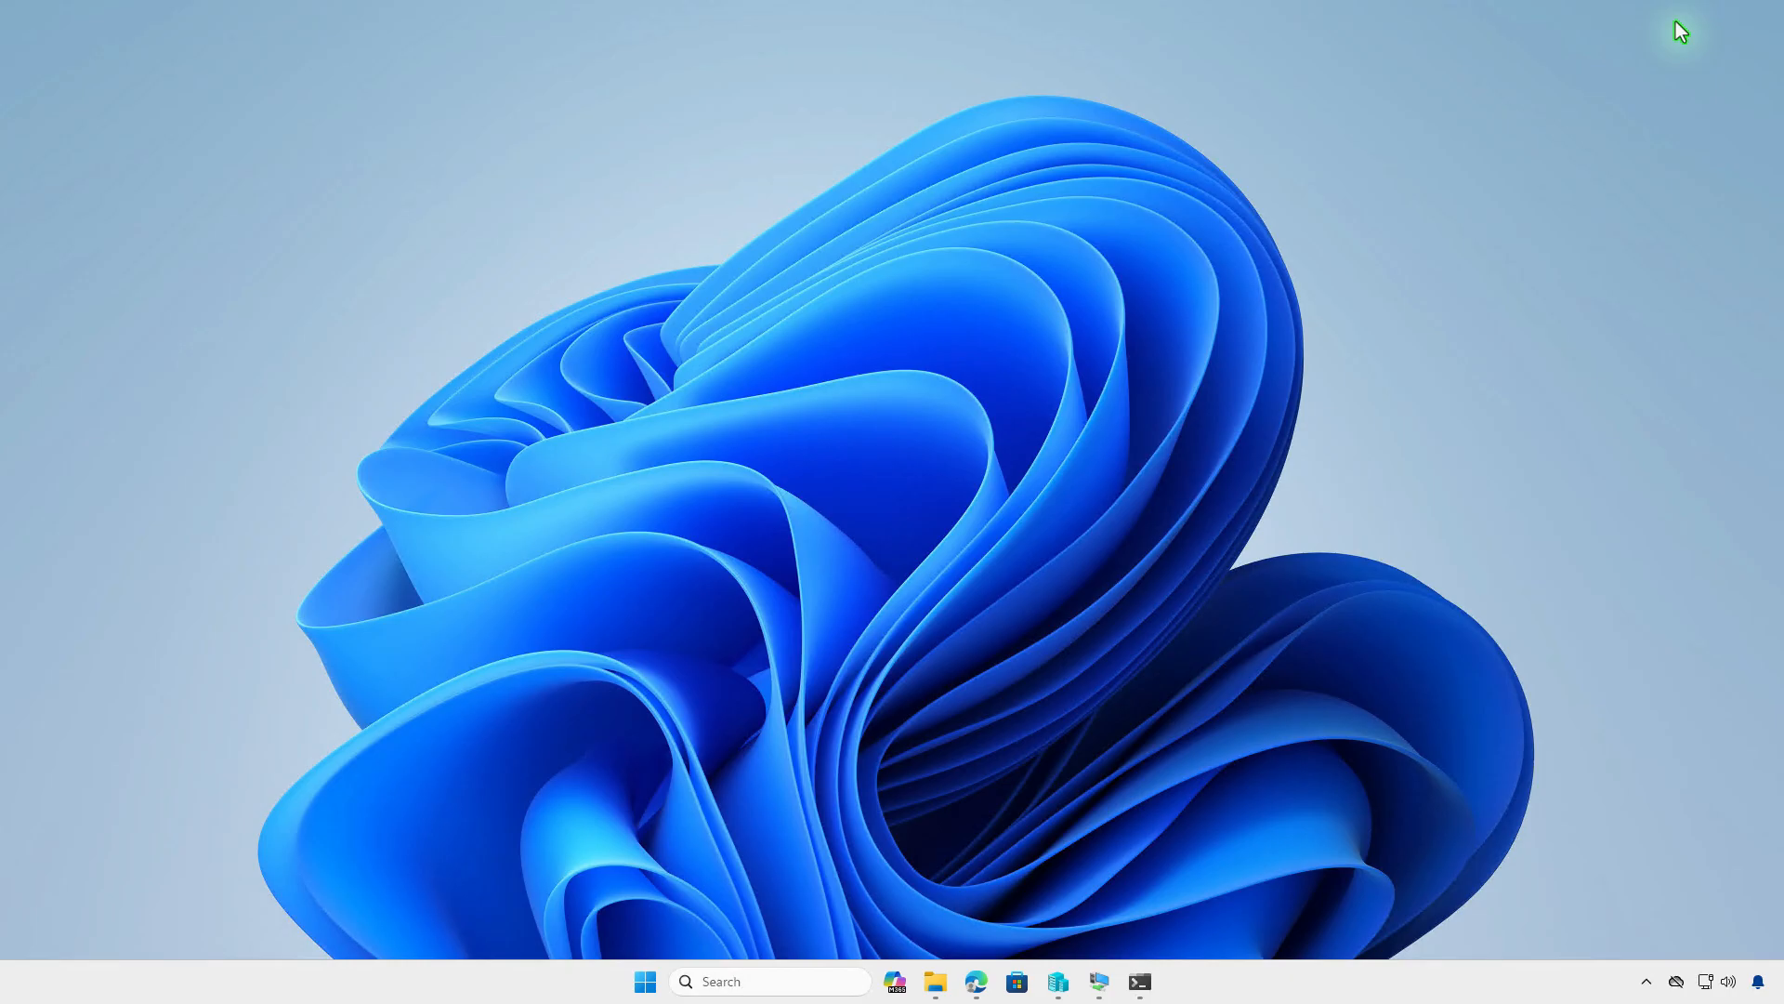
left_click(1099, 981)
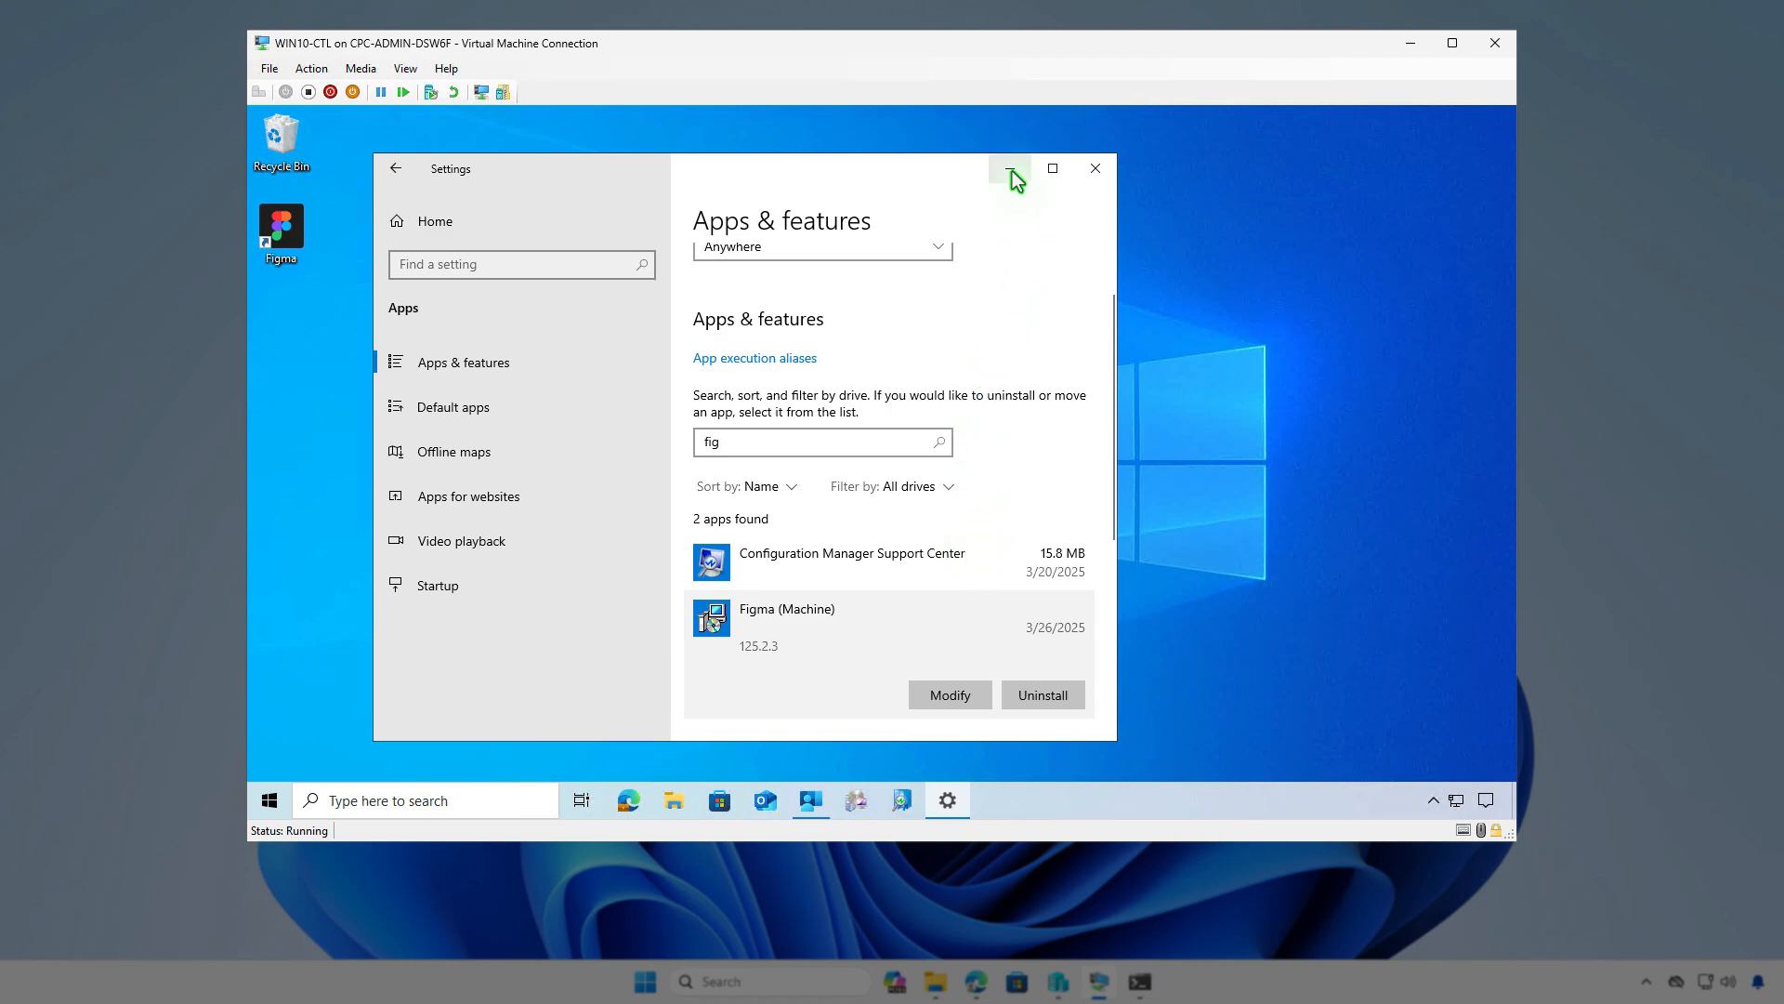
left_click(1010, 170)
left_click(811, 800)
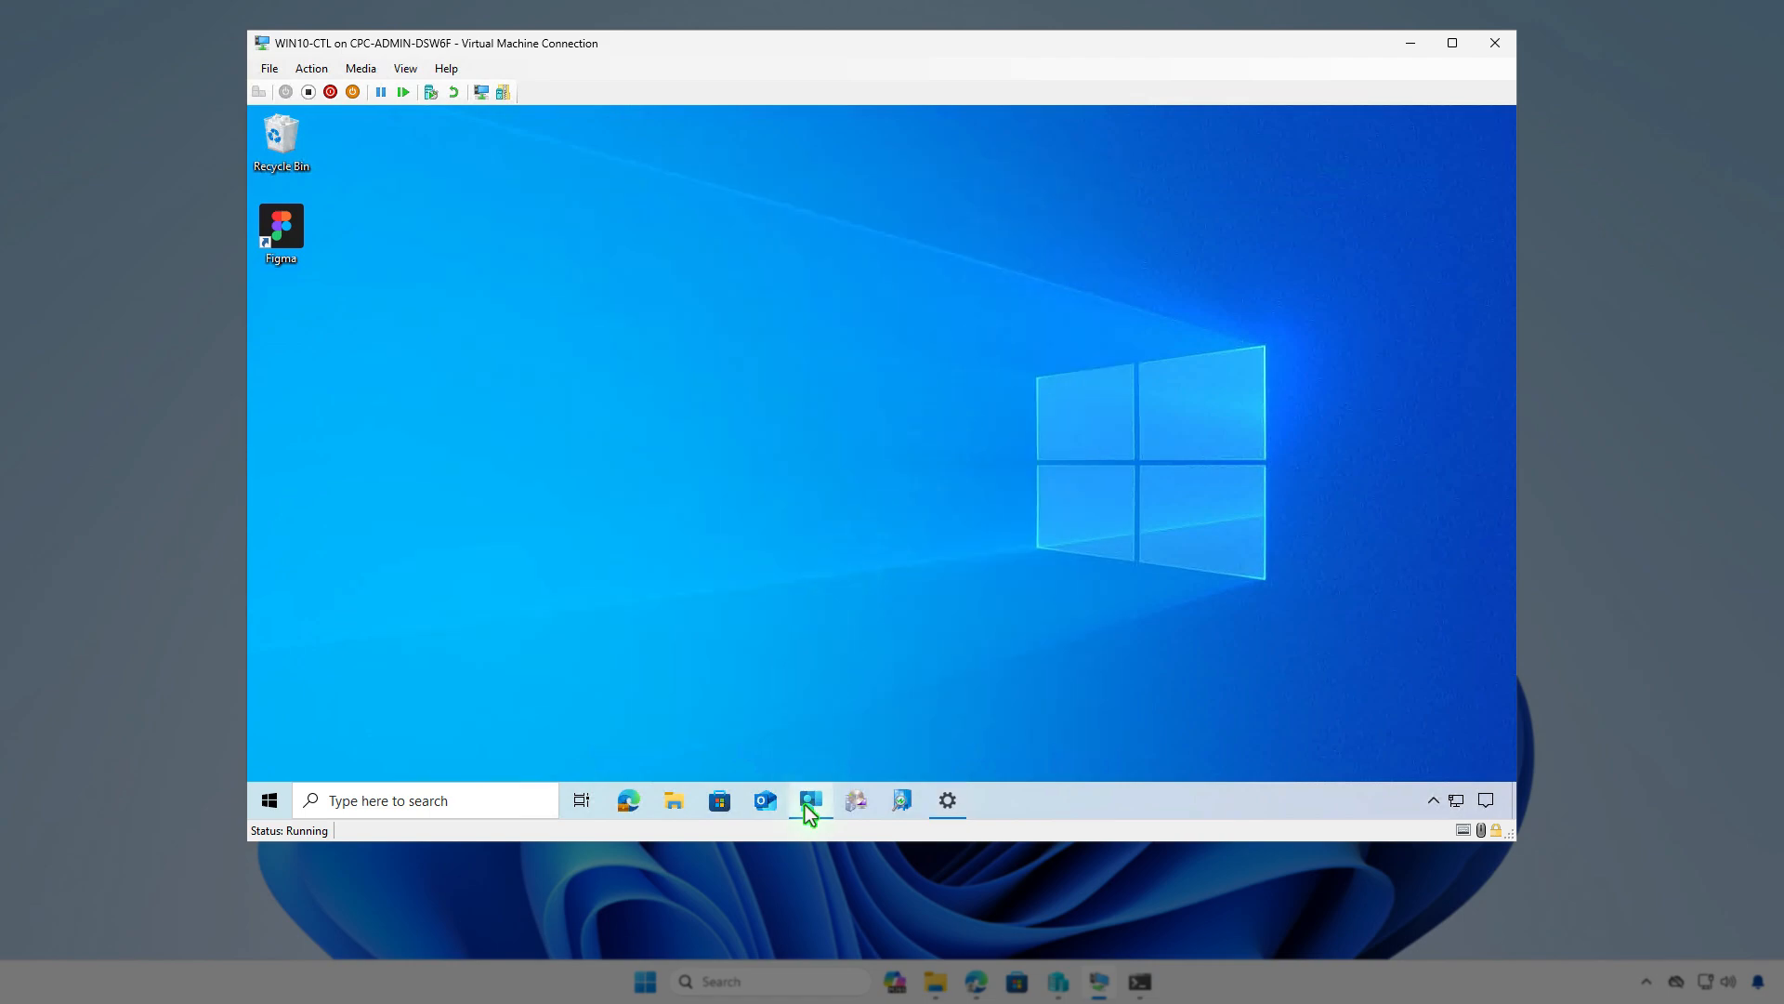
left_click(513, 386)
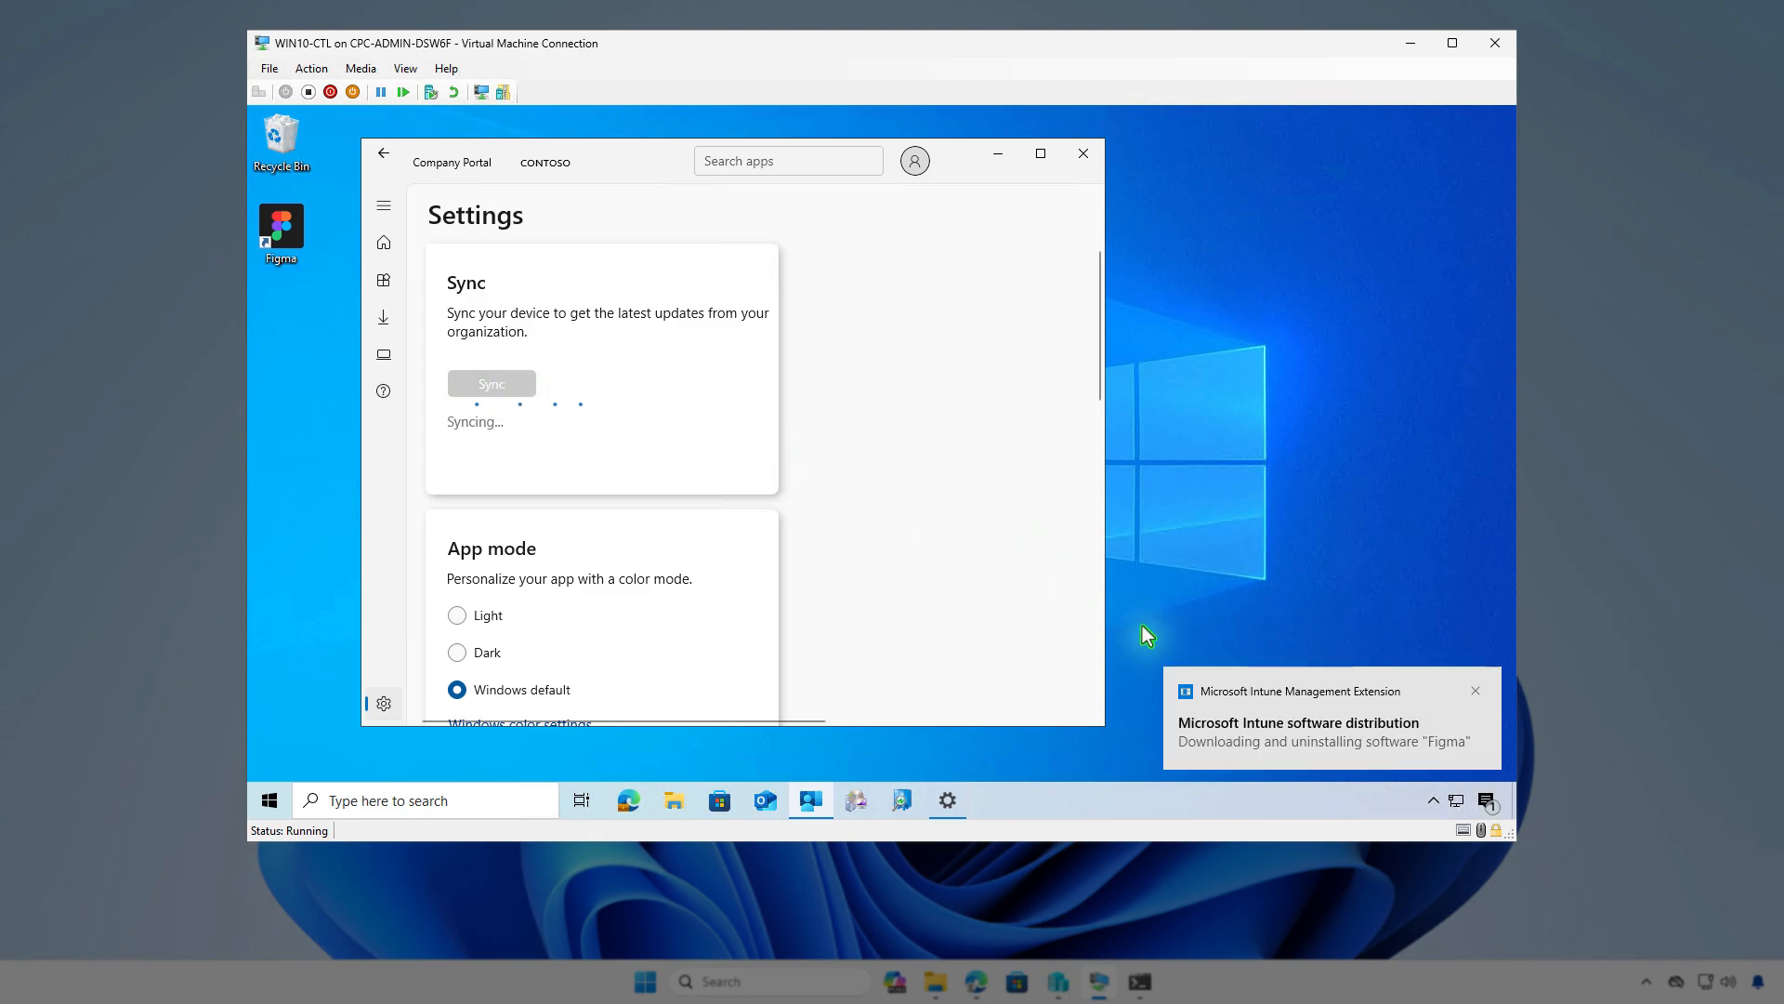
left_click(1487, 800)
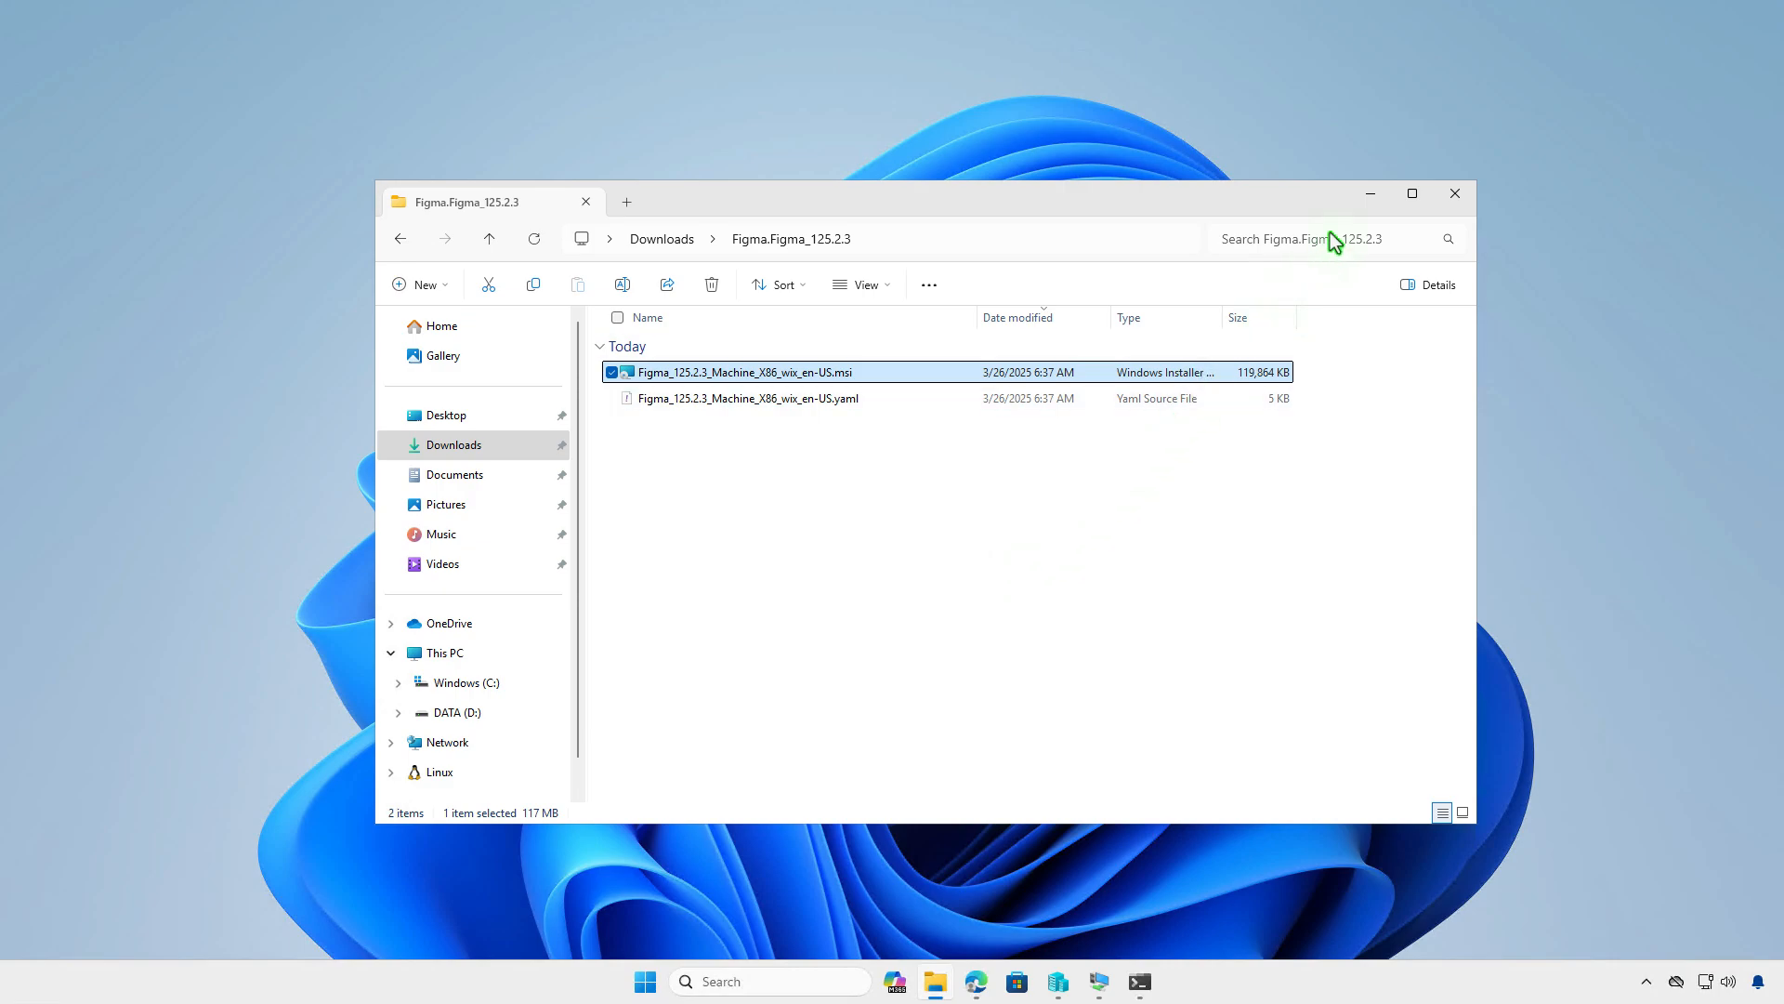
Return to the Intune admin center in Edge and start creating a Windows app of type Line-of-business app
left_click(1370, 194)
left_click(976, 981)
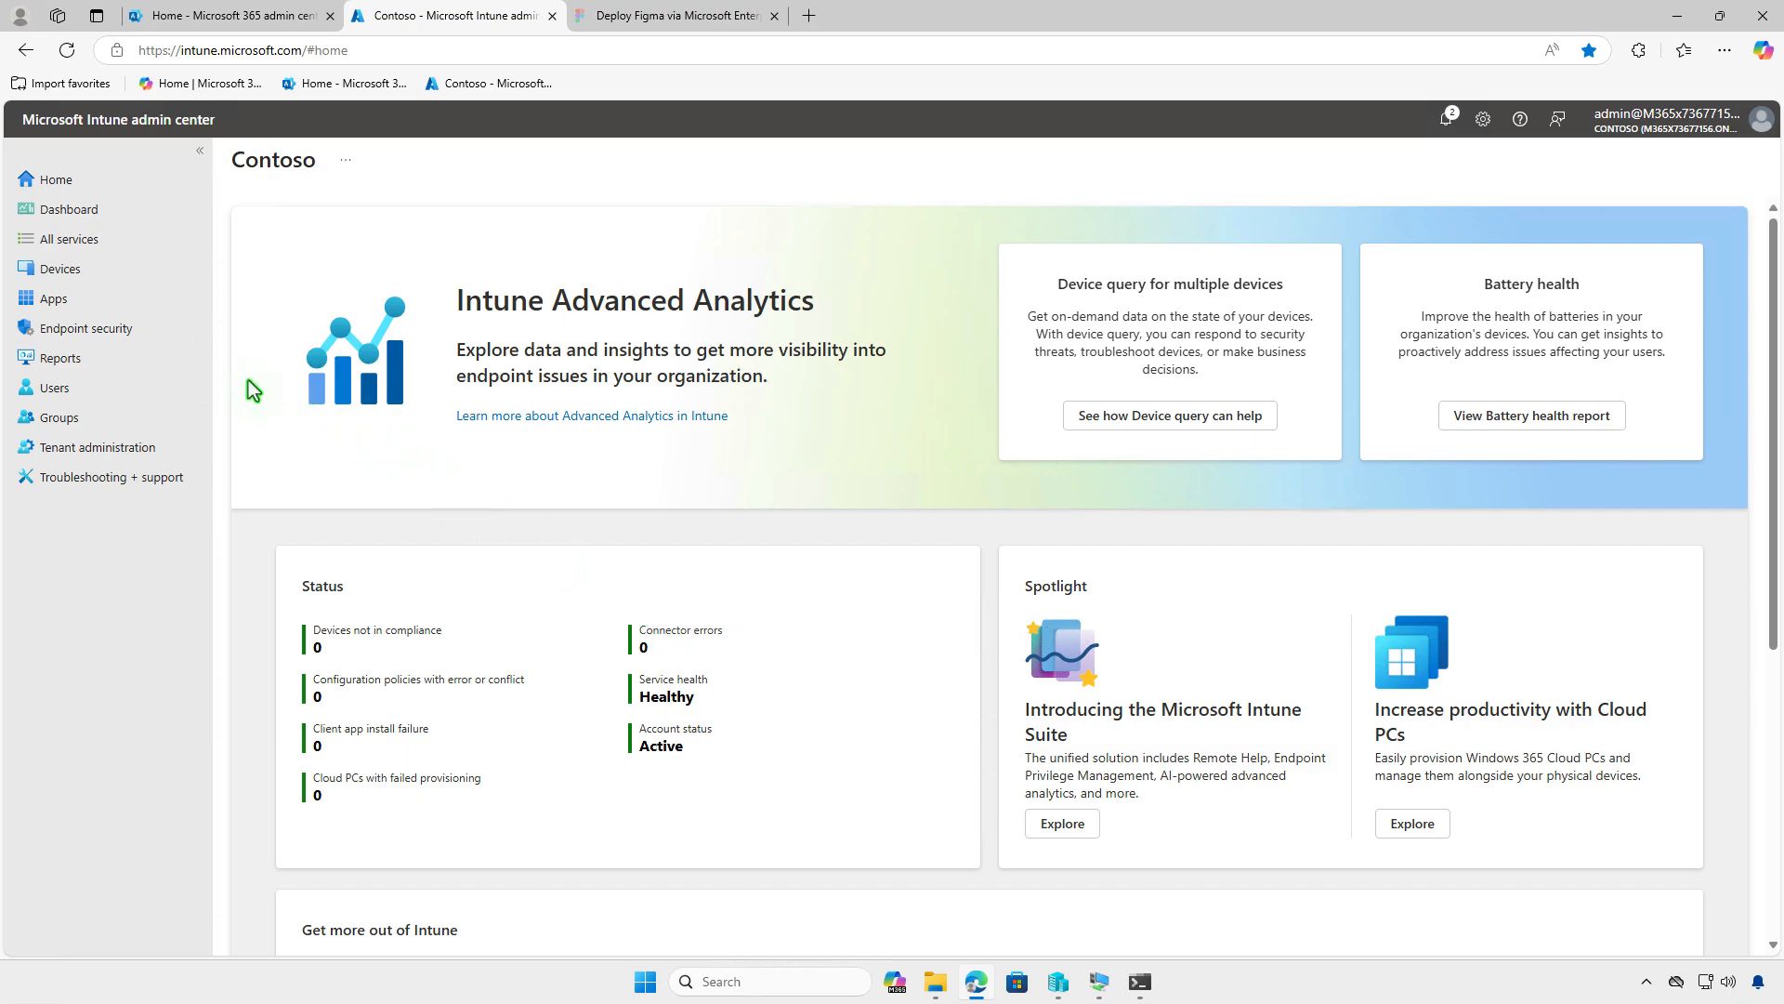
left_click(98, 298)
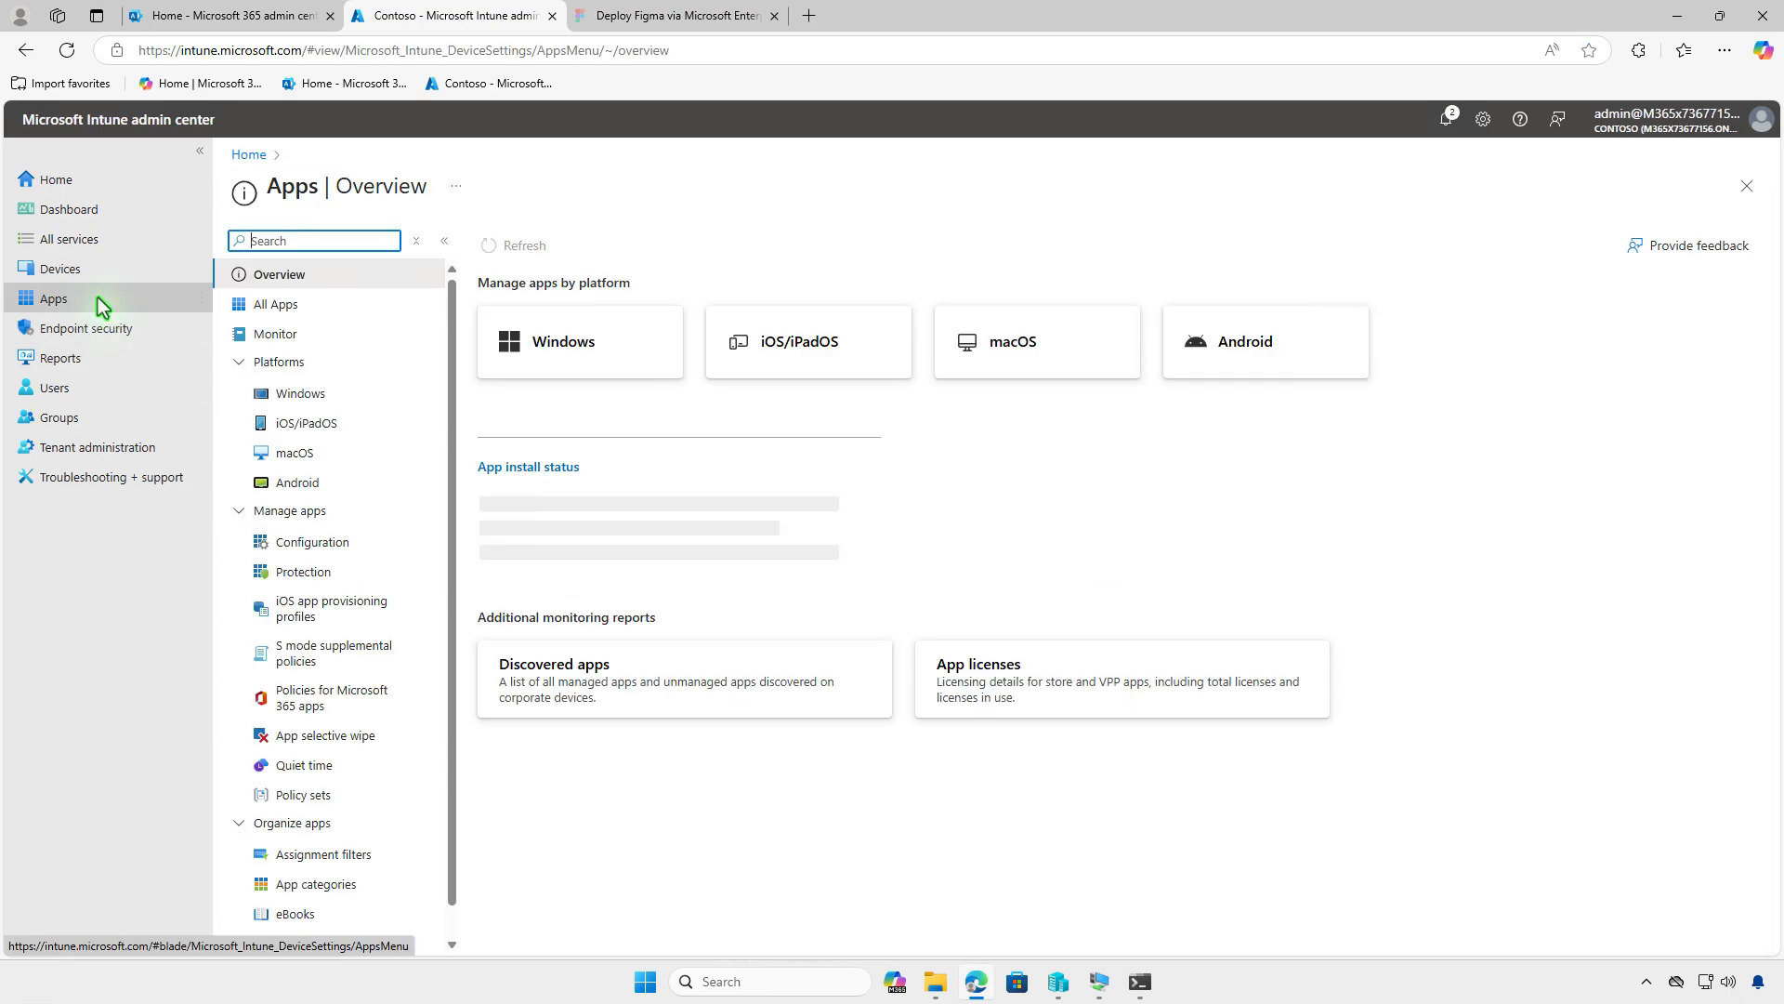
left_click(342, 395)
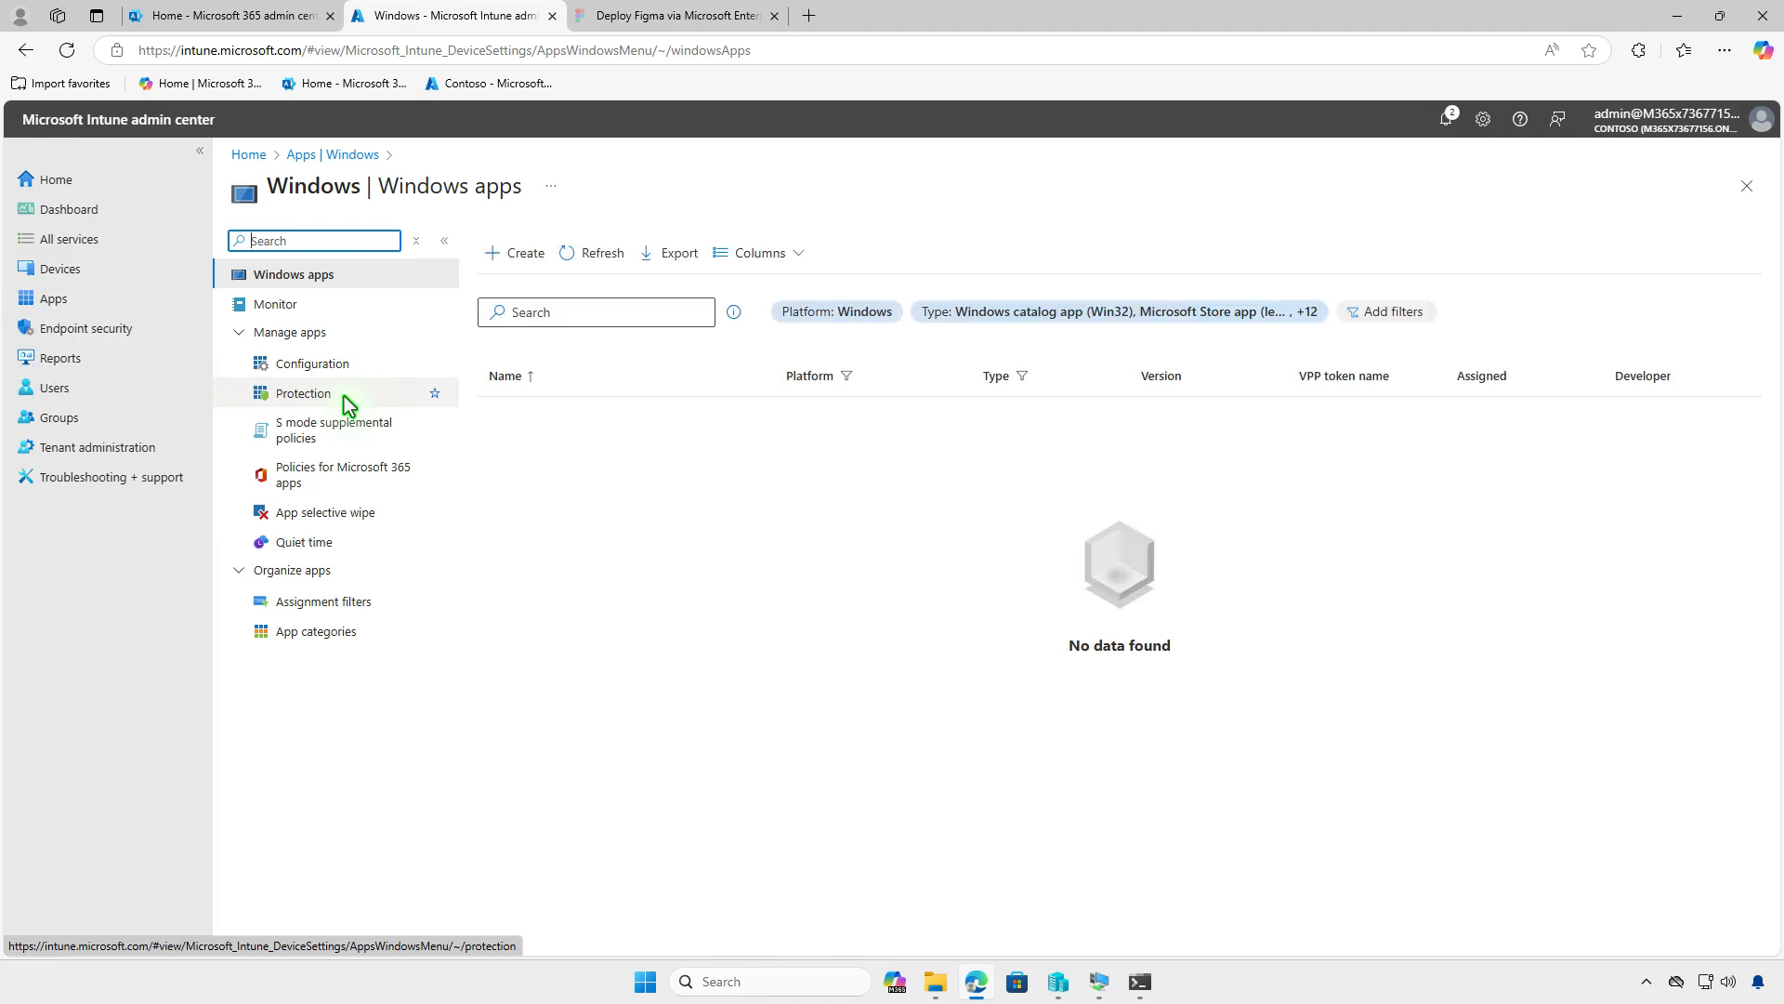
left_click(532, 254)
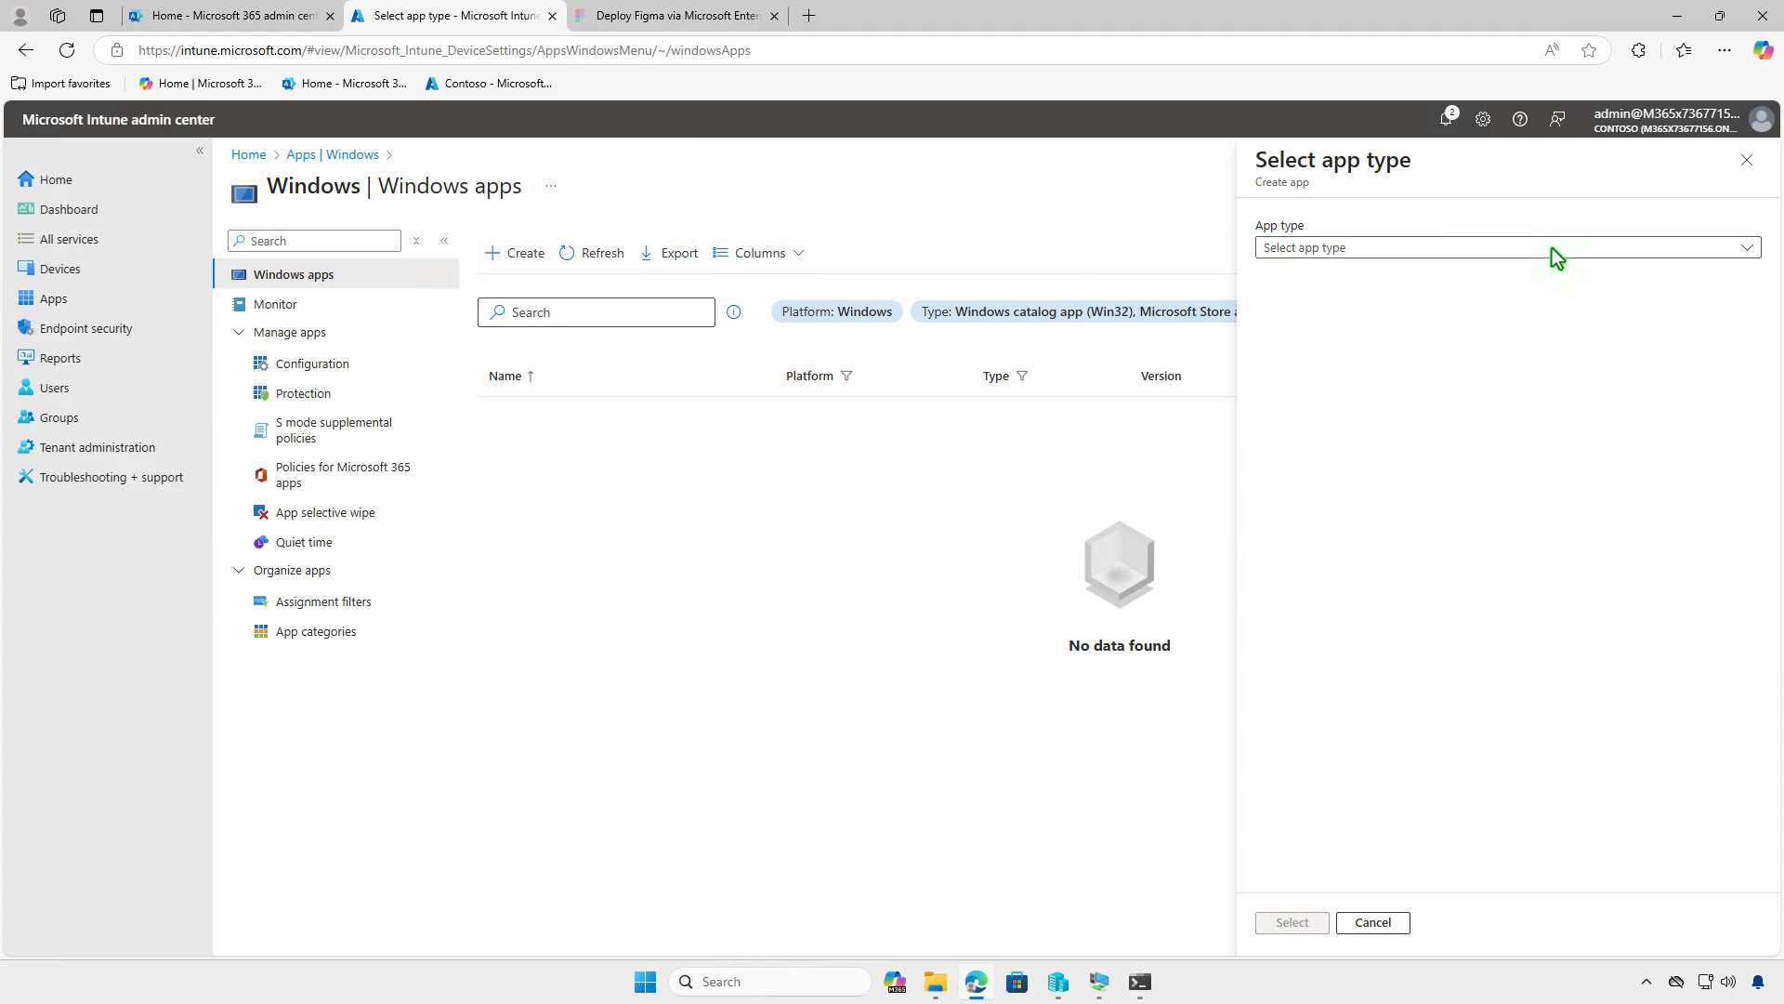
left_click(1550, 249)
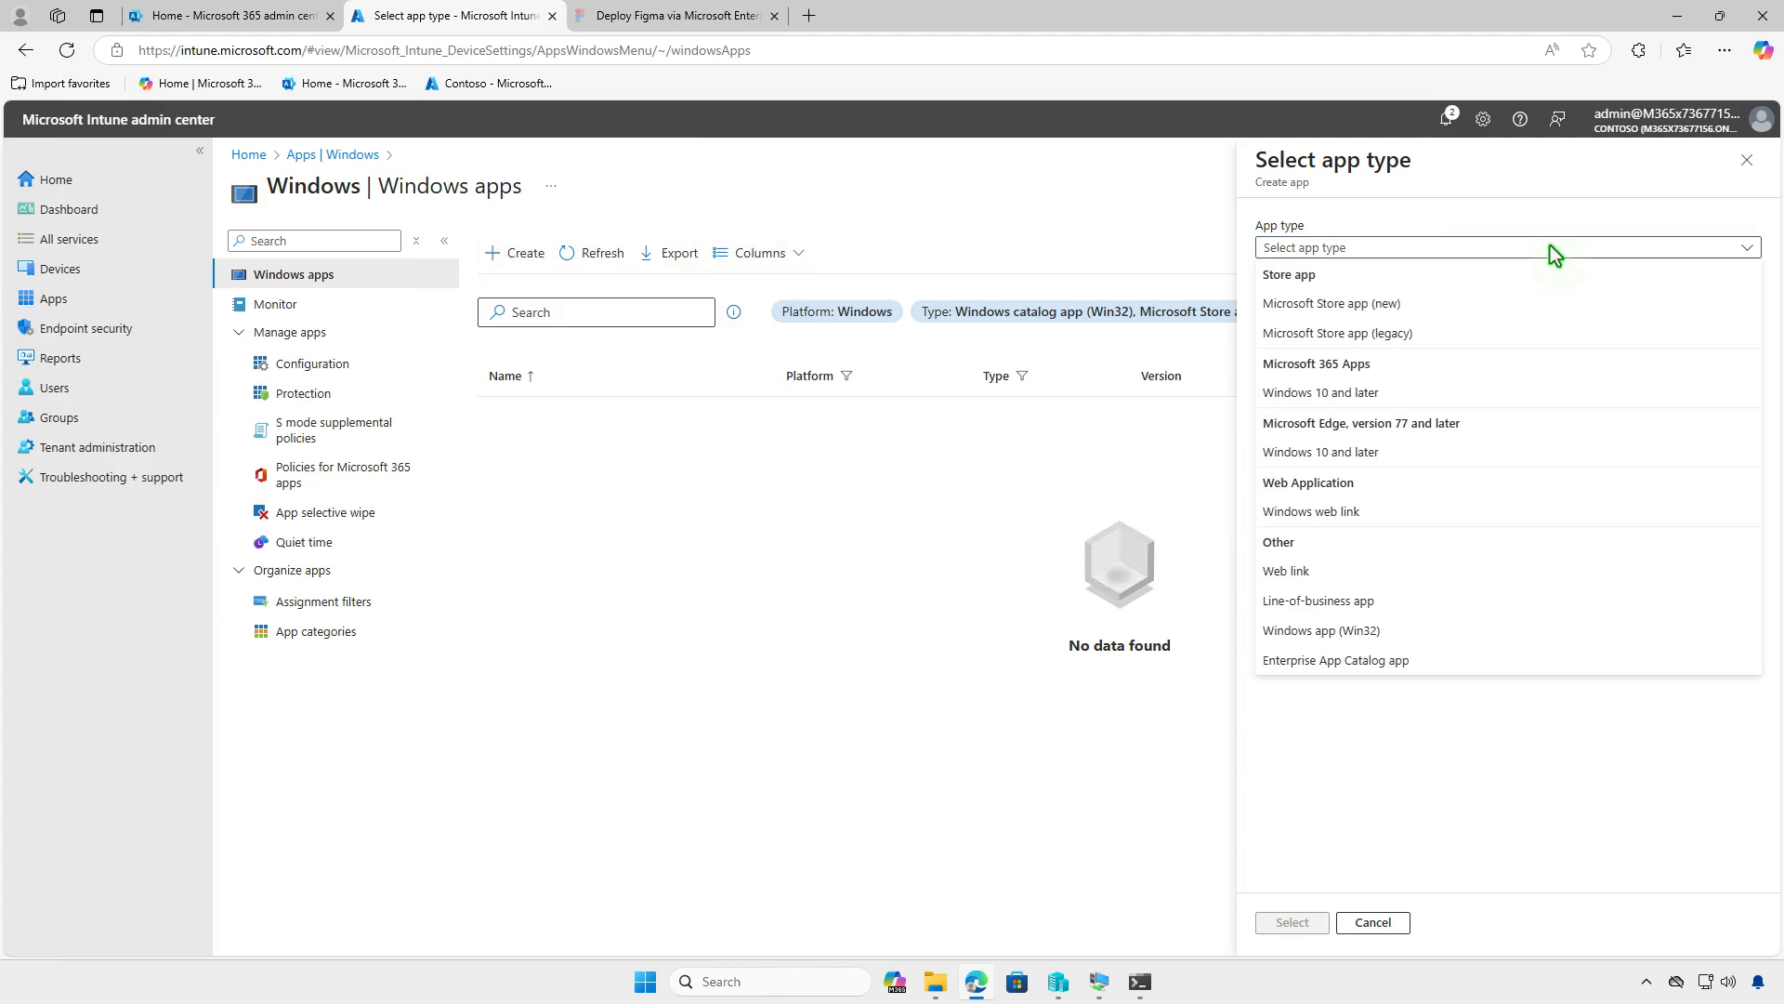
left_click(1422, 604)
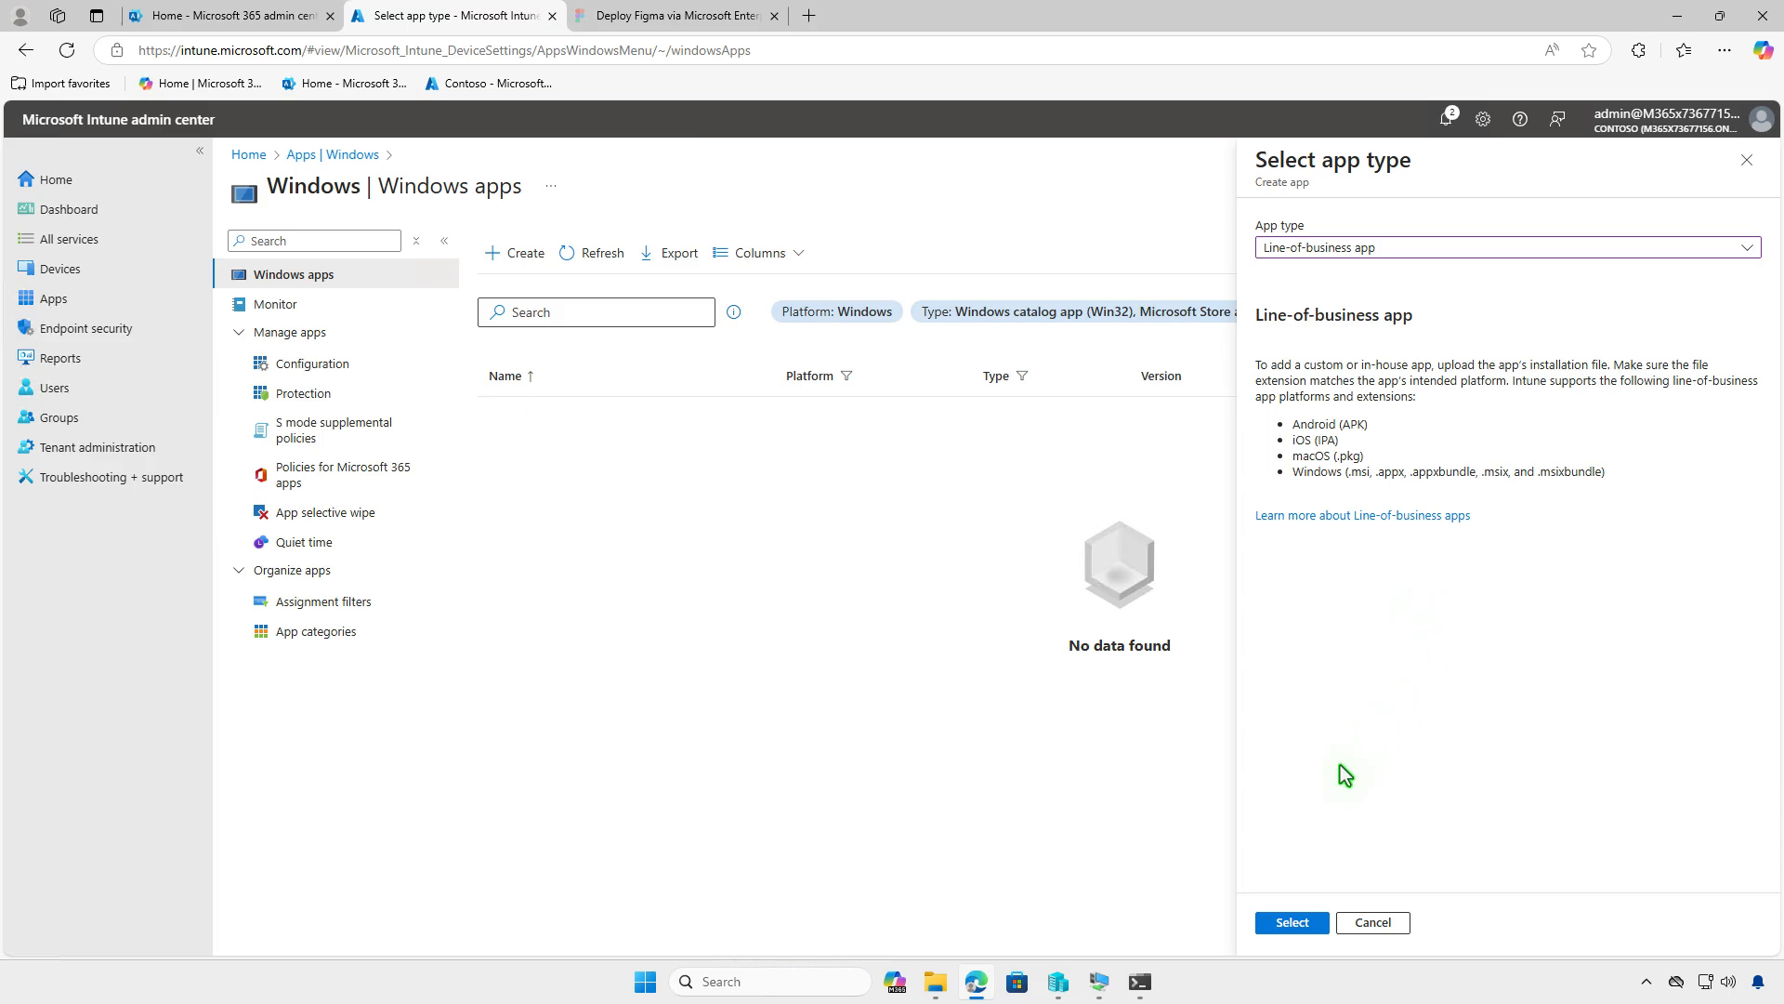
left_click(1292, 924)
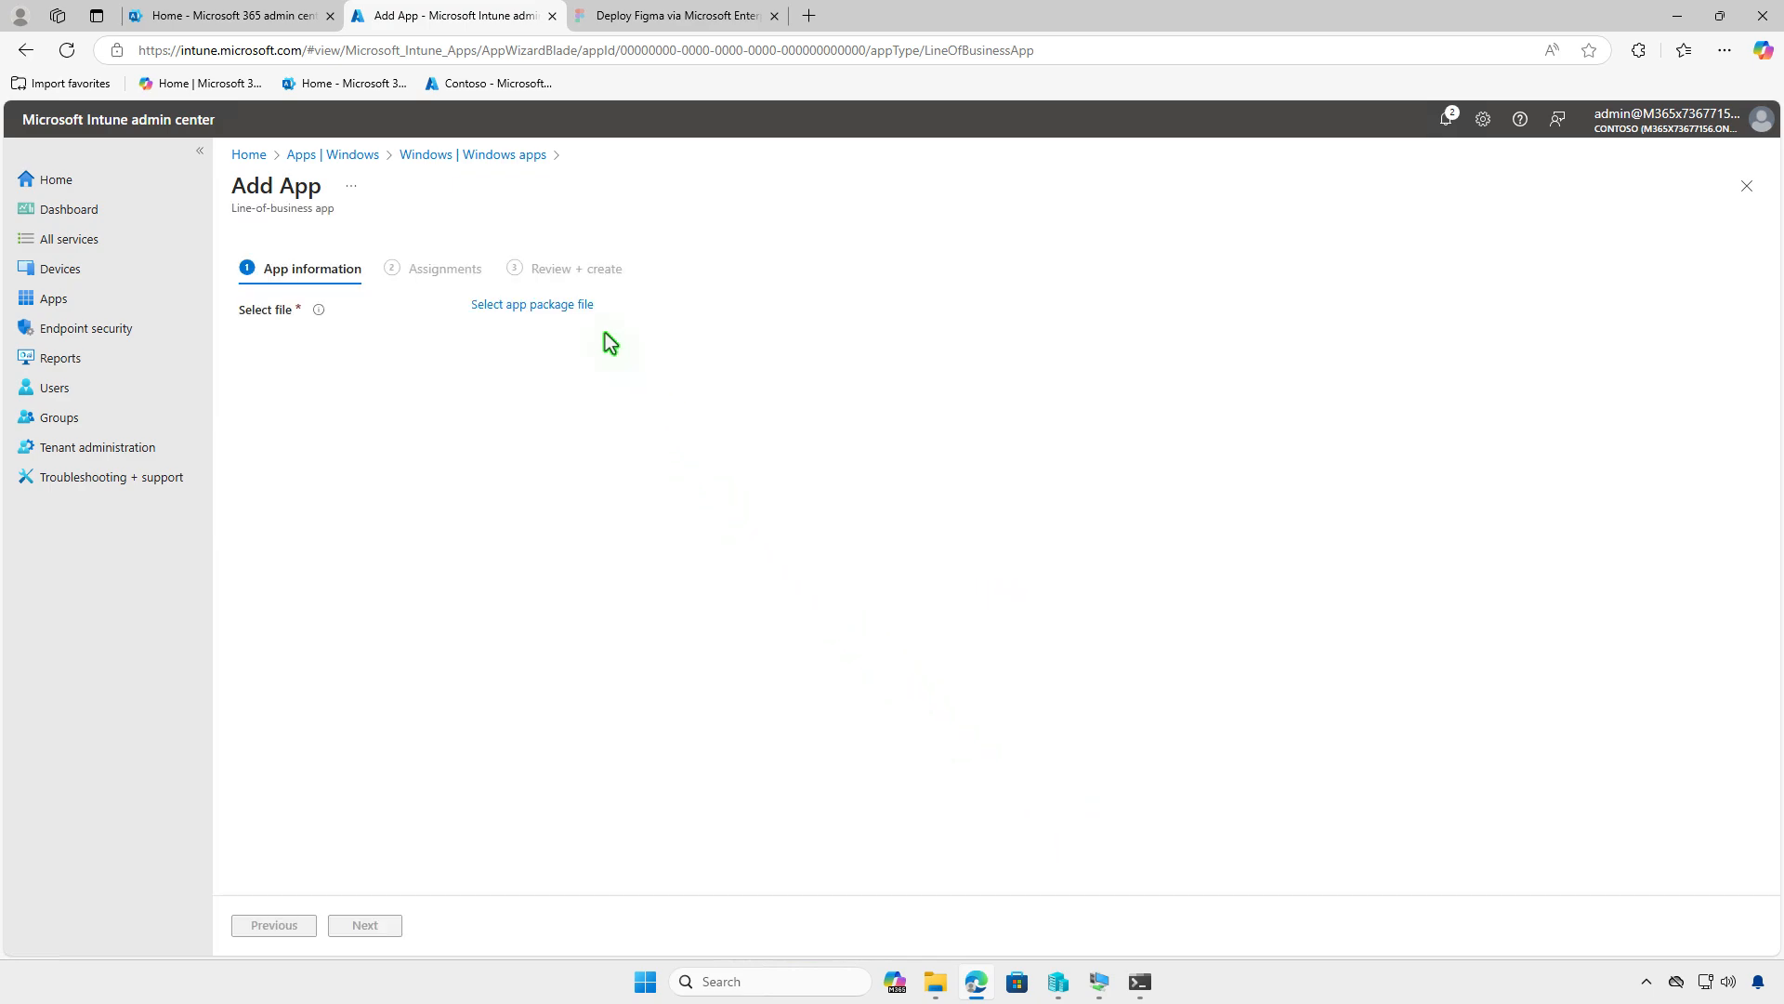
Choose Figma_125.2.3_Machine_X86_wix_en-US.msi from the Figma.Figma_125.2.3 download folder as the app package file and confirm it
left_click(582, 307)
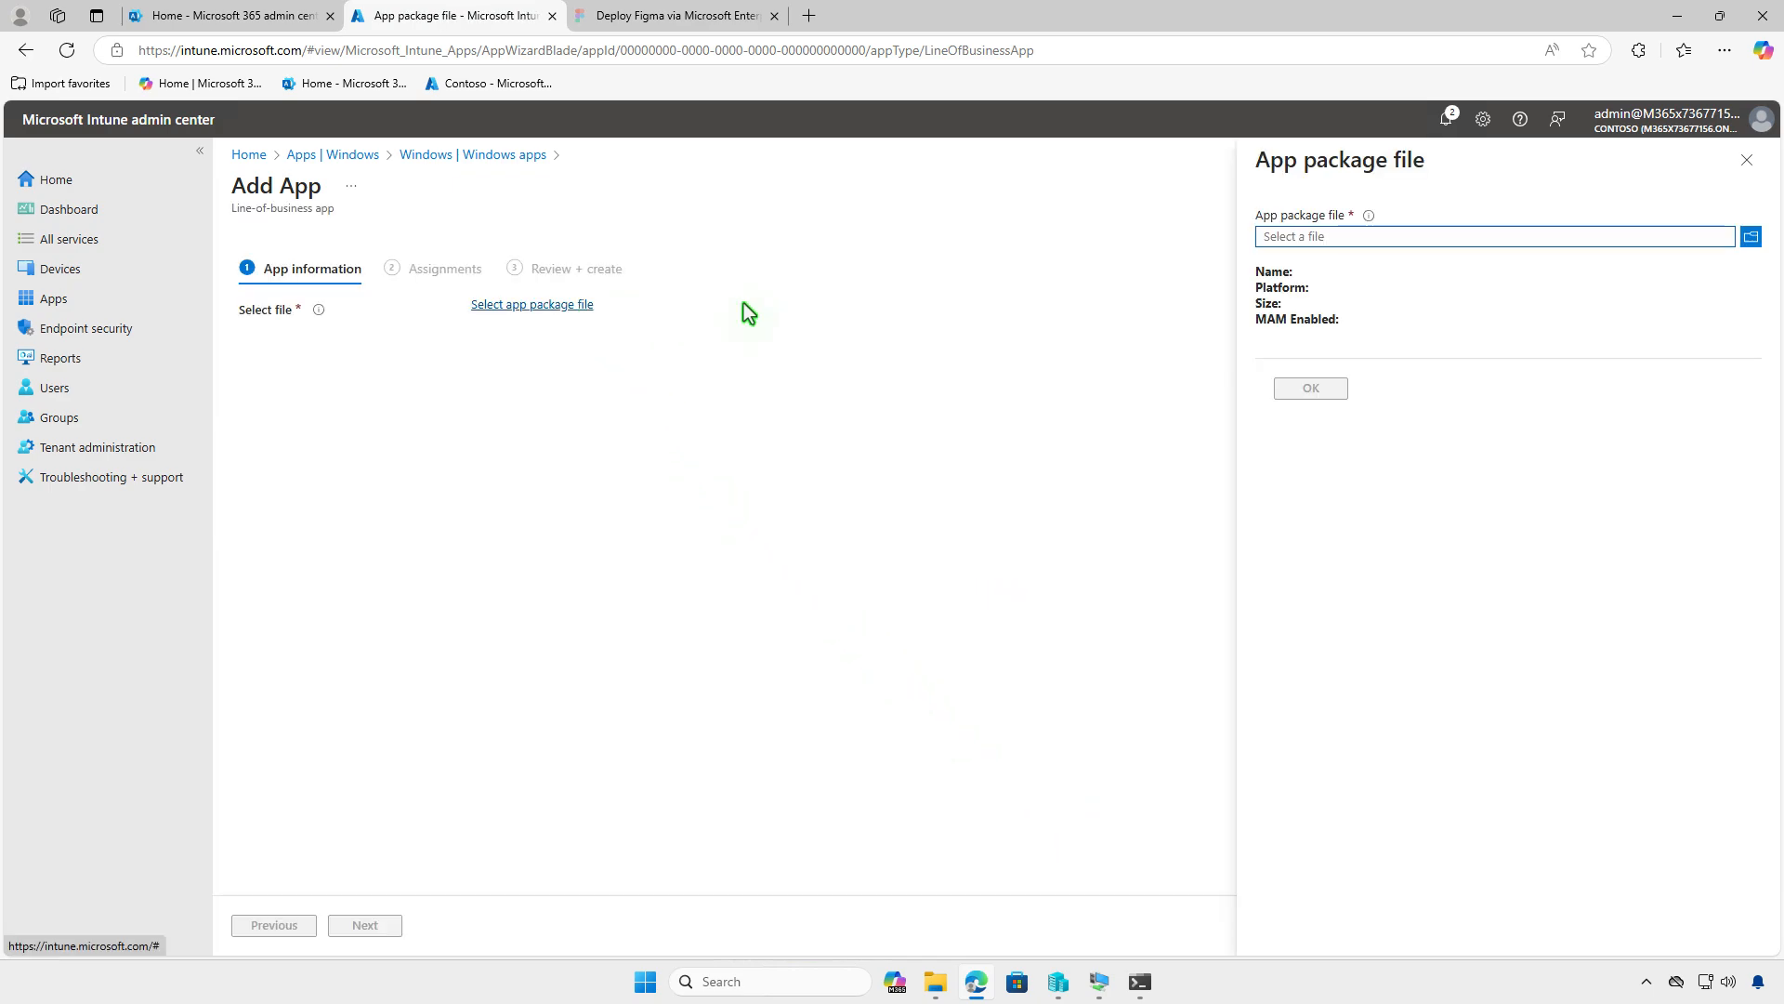
left_click(1452, 231)
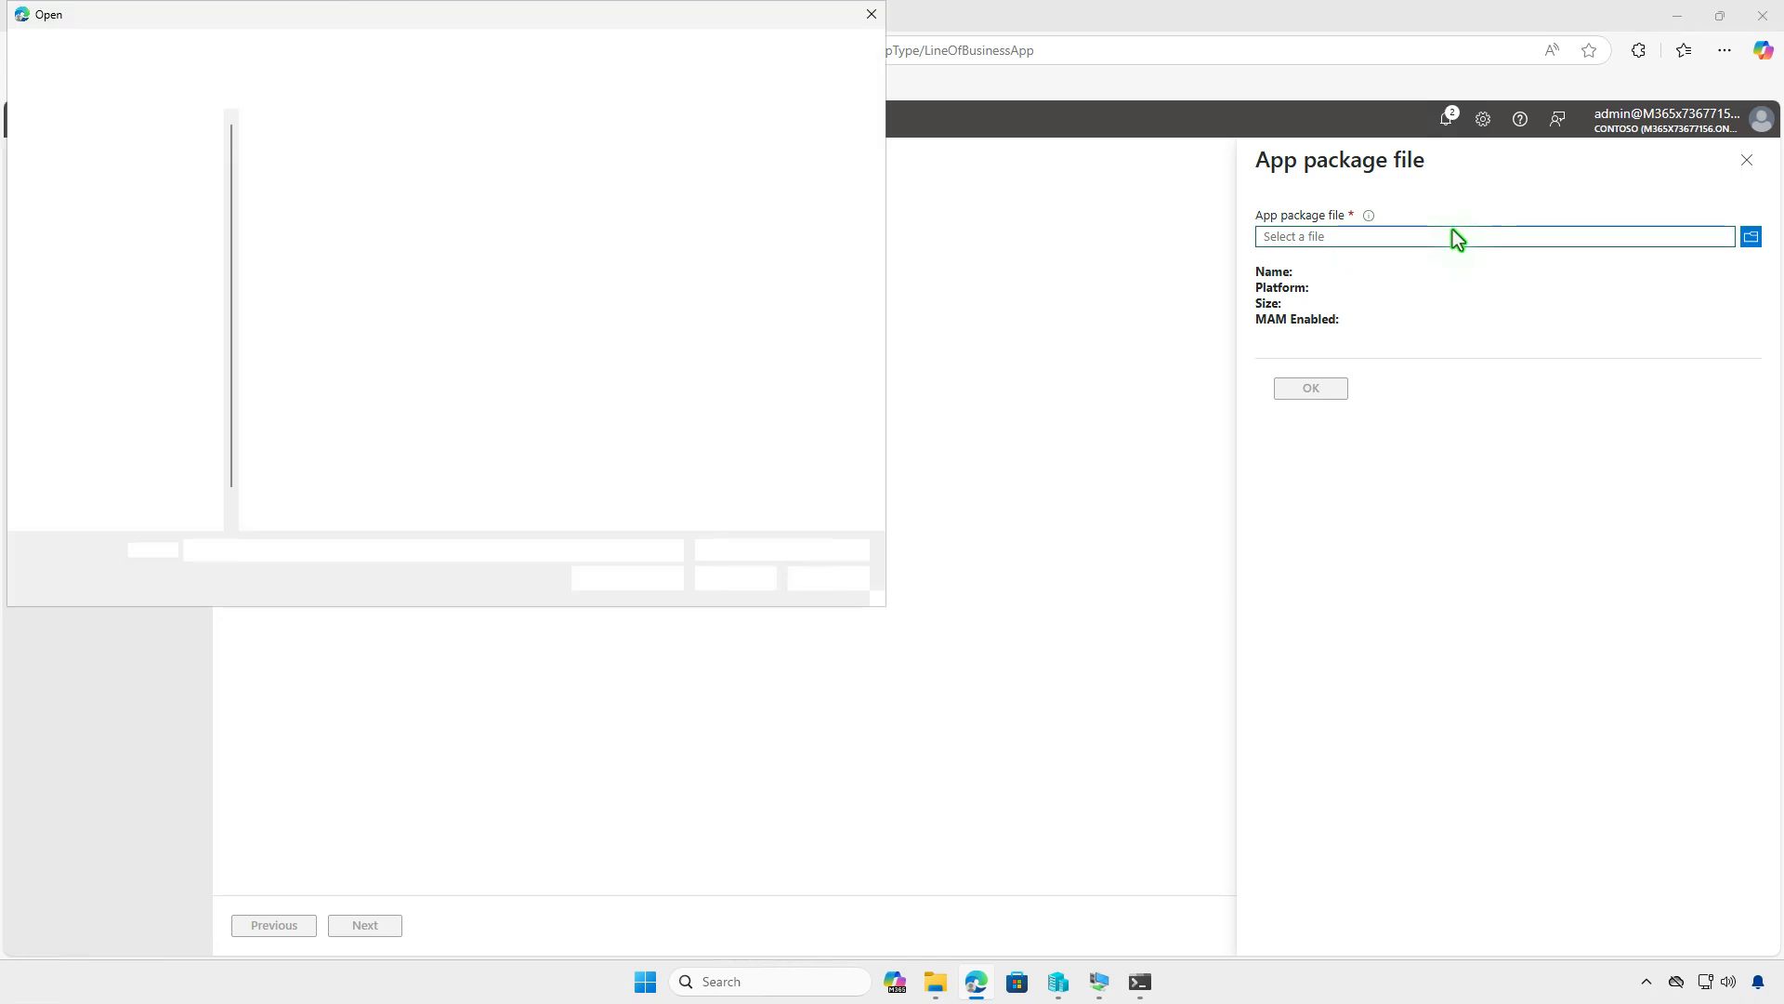
double_click(332, 176)
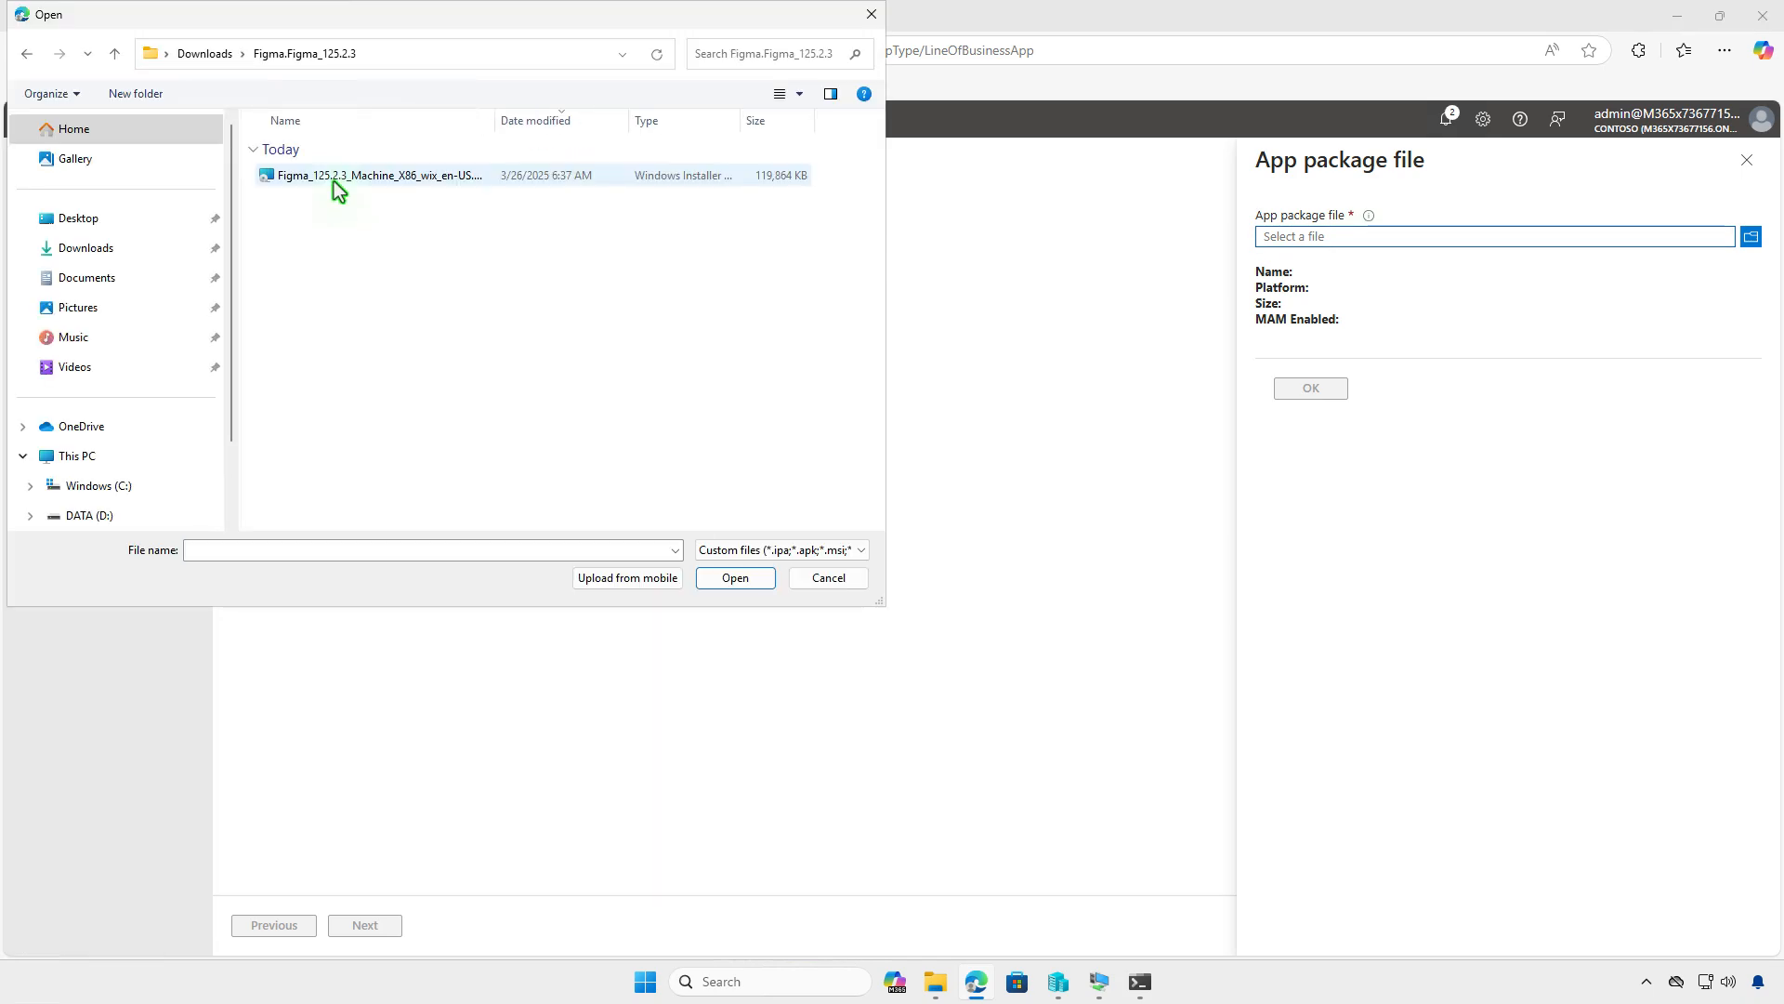
left_click(334, 182)
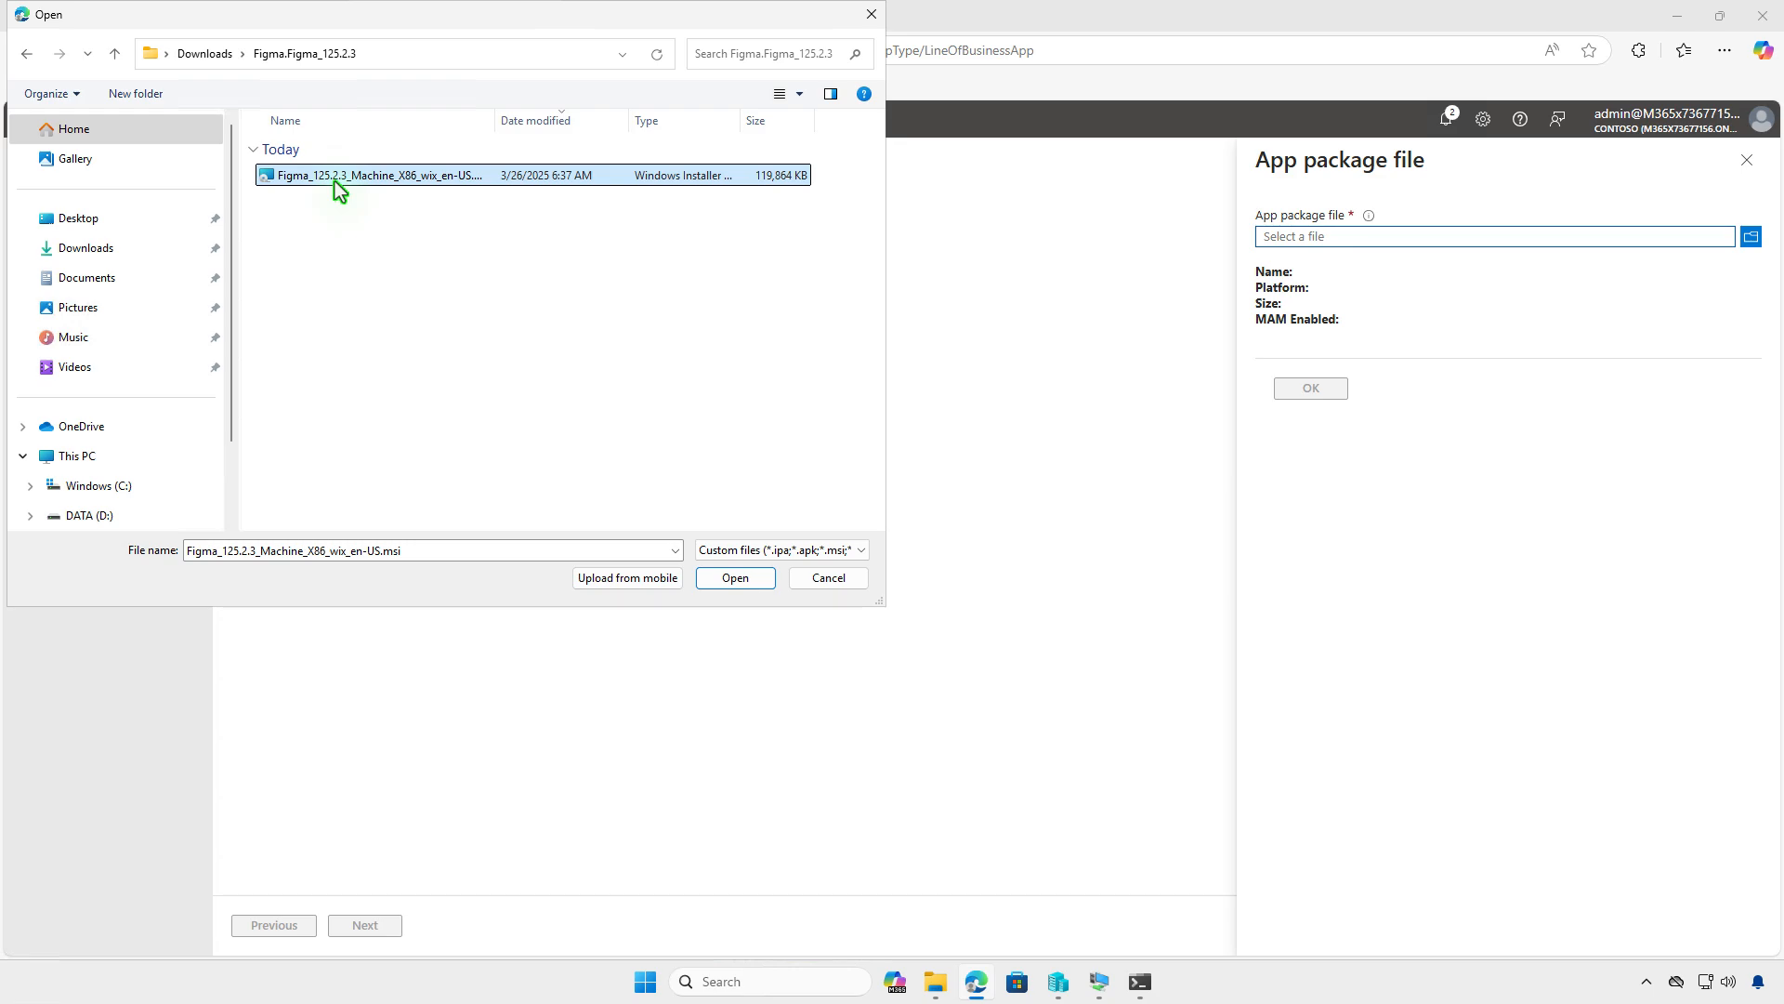
left_click(762, 585)
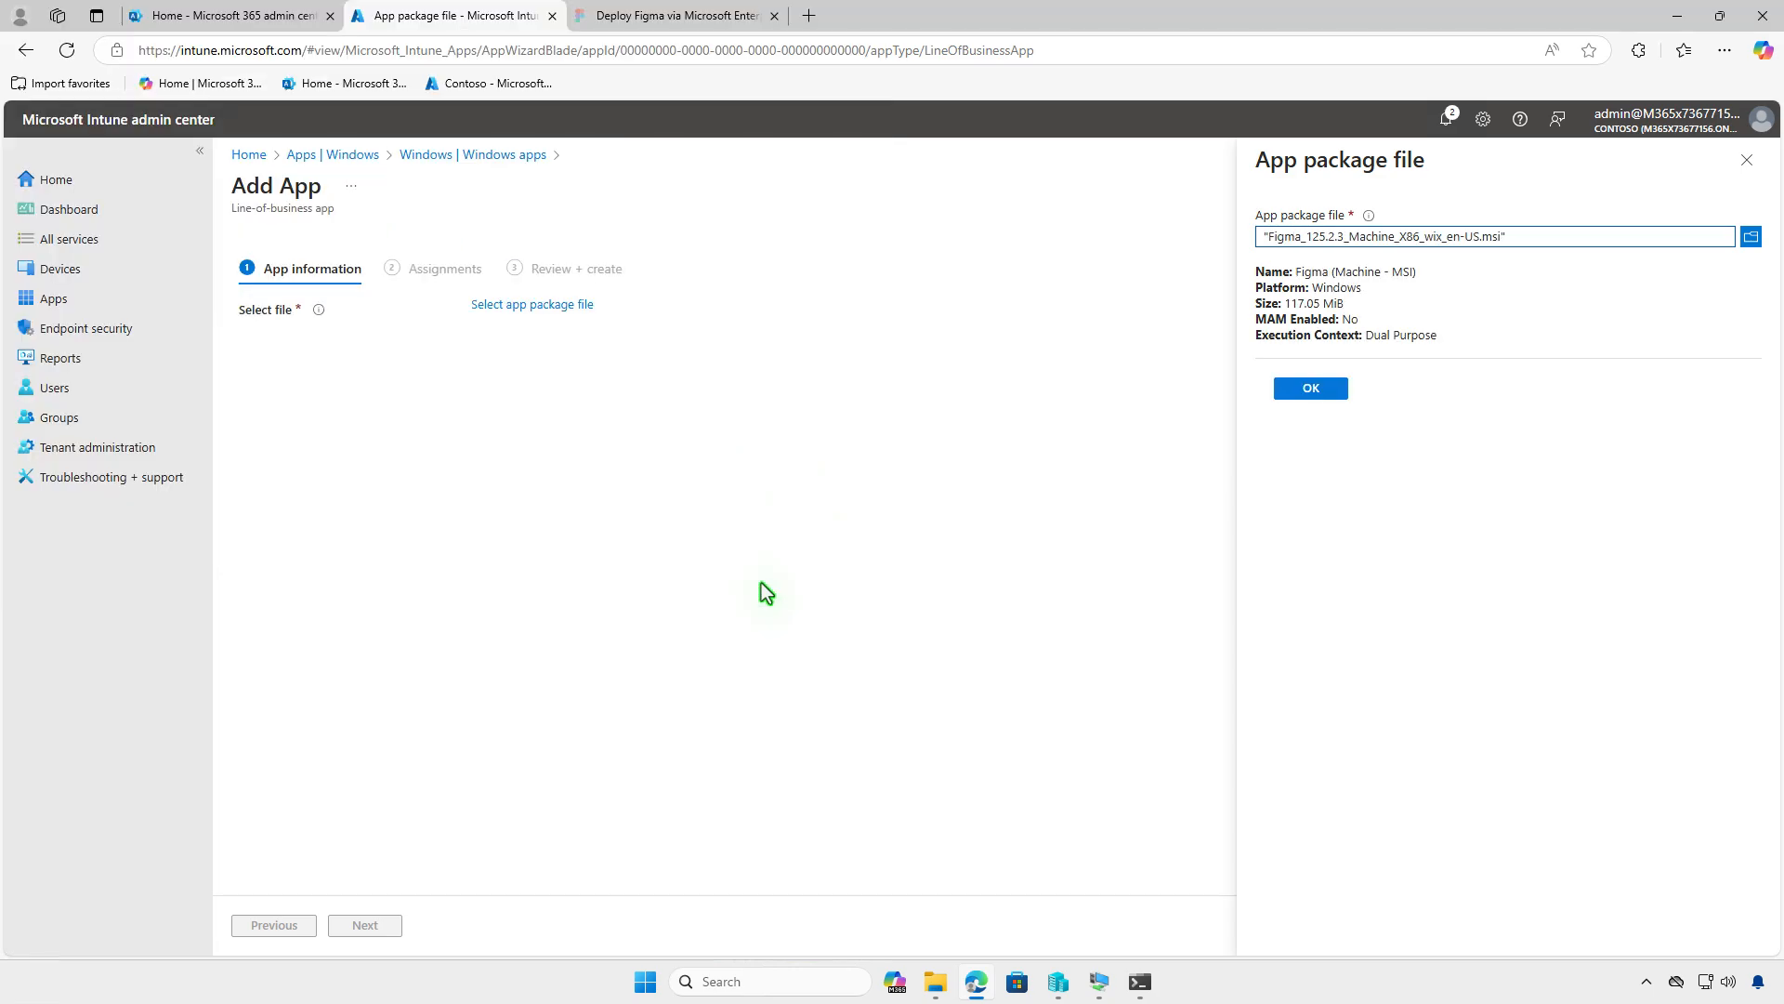
left_click(1314, 392)
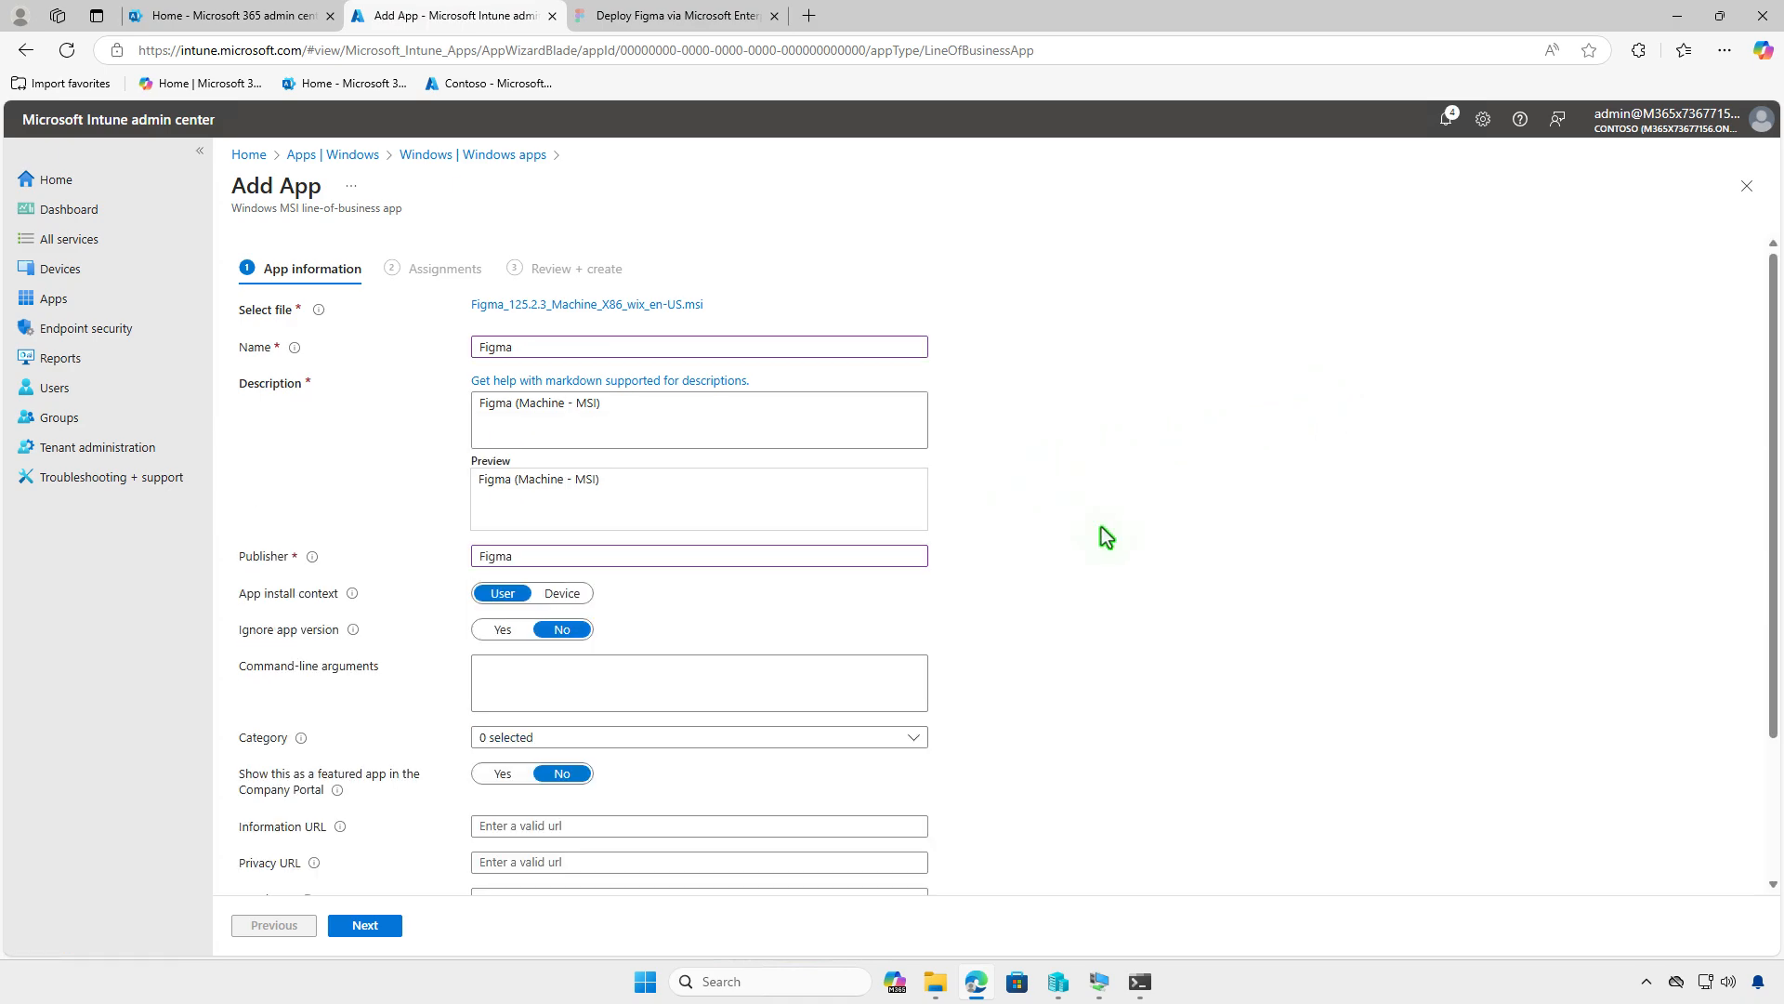
Upload fa4cd070-6a79-4e1b-b079-8b9b76408595-cover.png from Downloads as the app's logo
scroll(1101, 526, "down", 3)
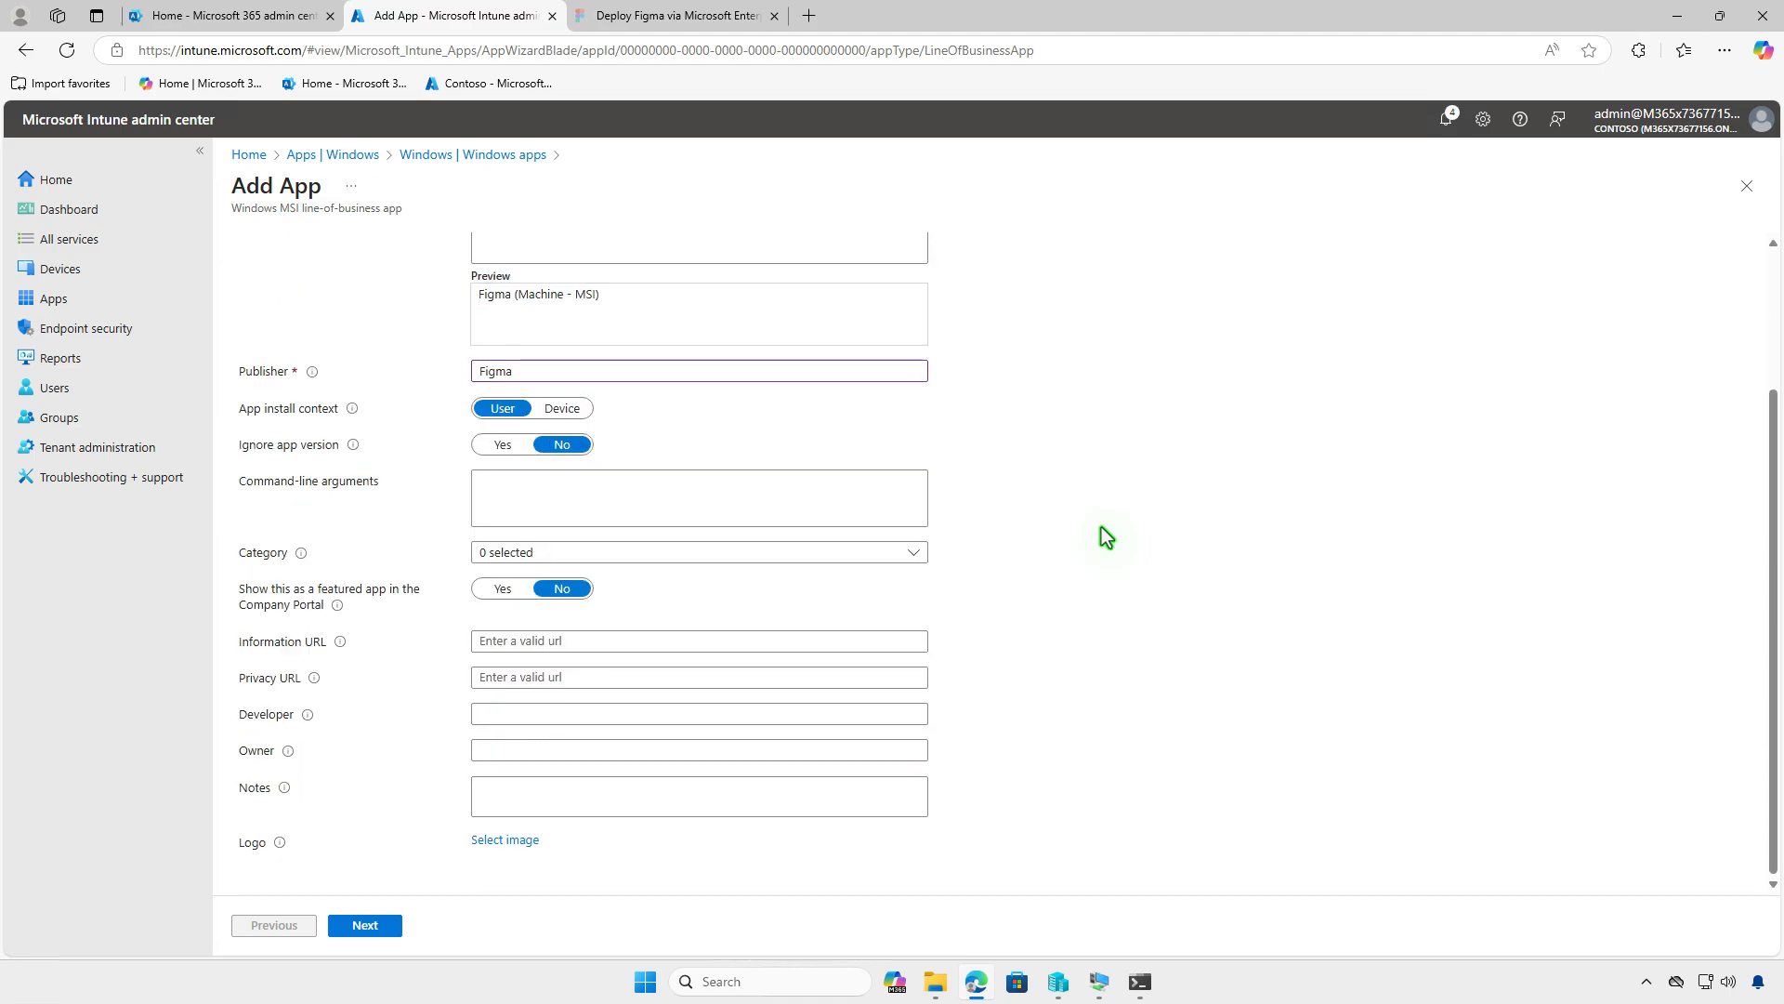
left_click(532, 843)
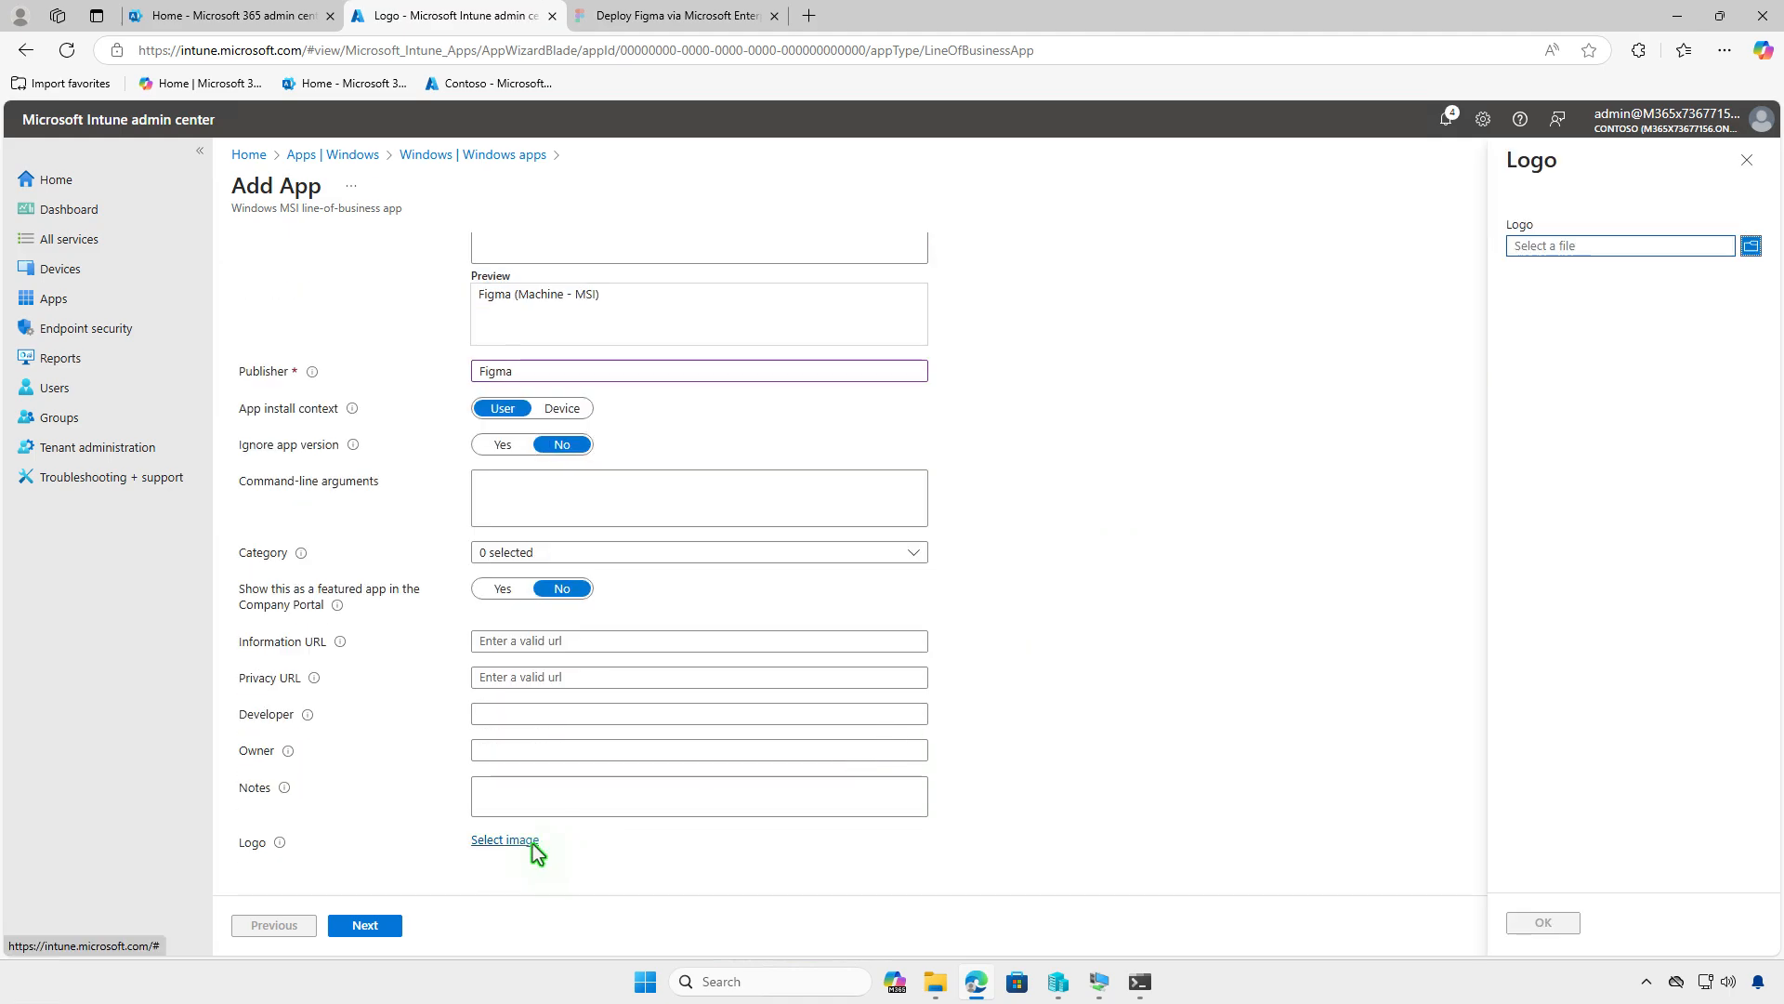
left_click(1613, 249)
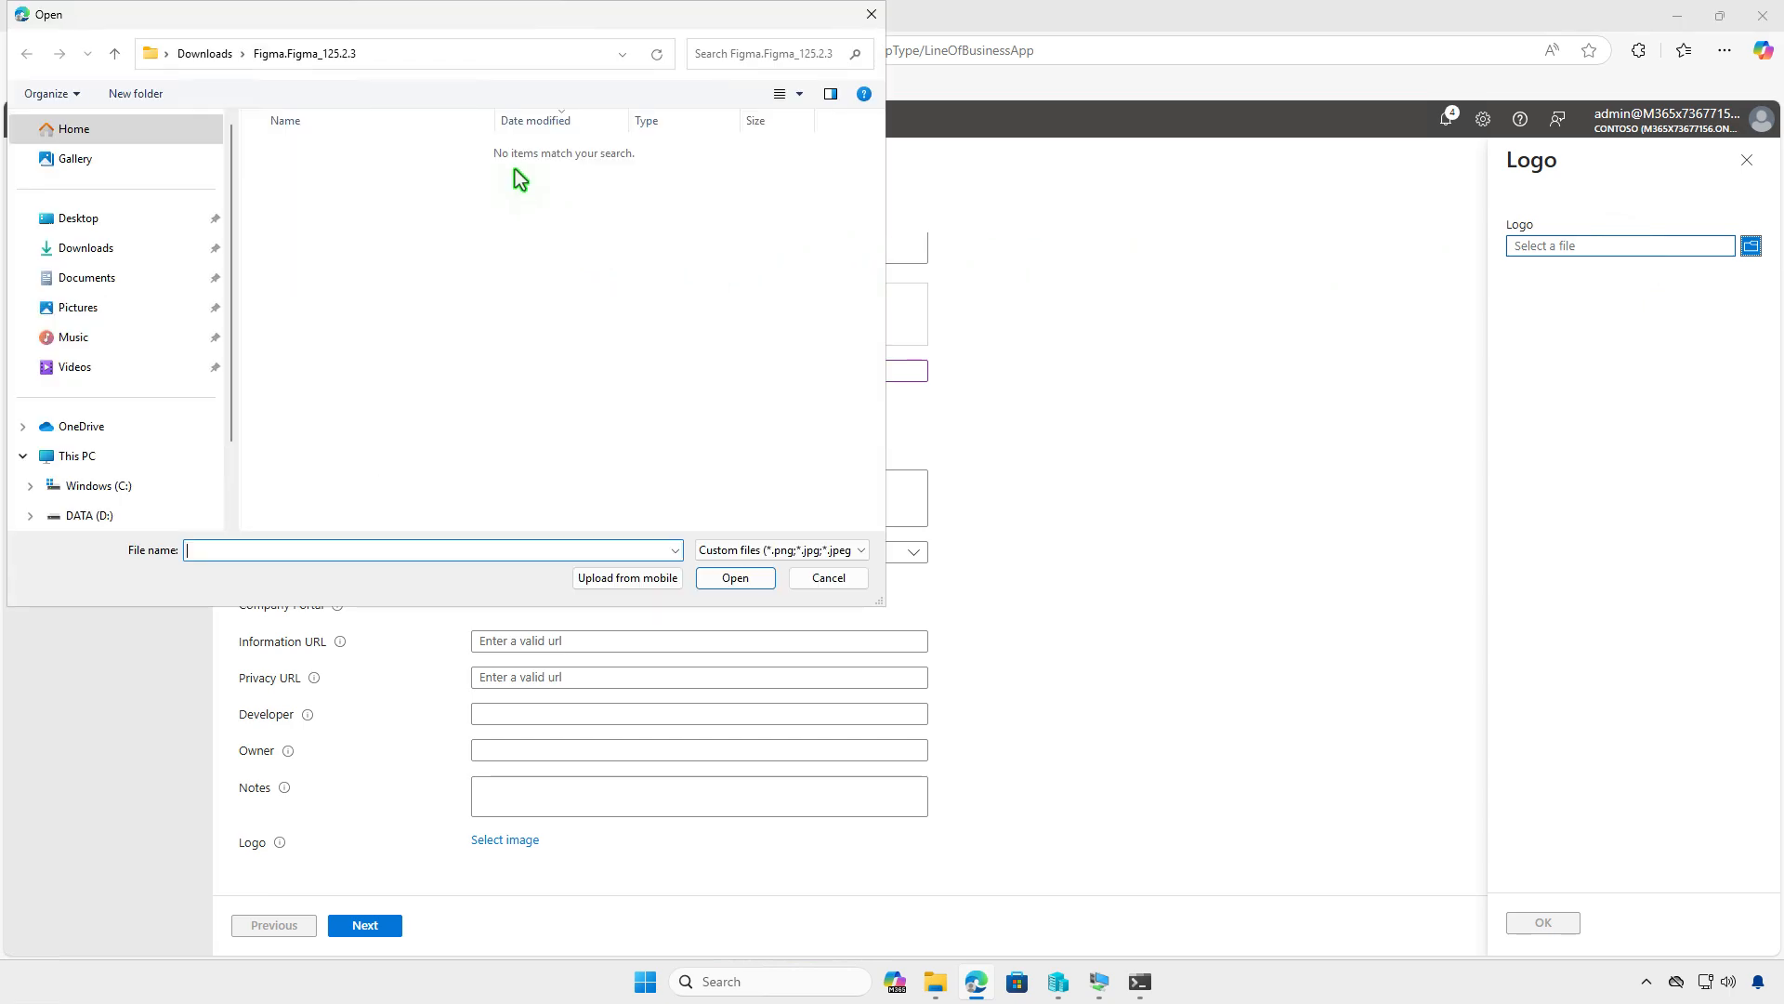
left_click(111, 249)
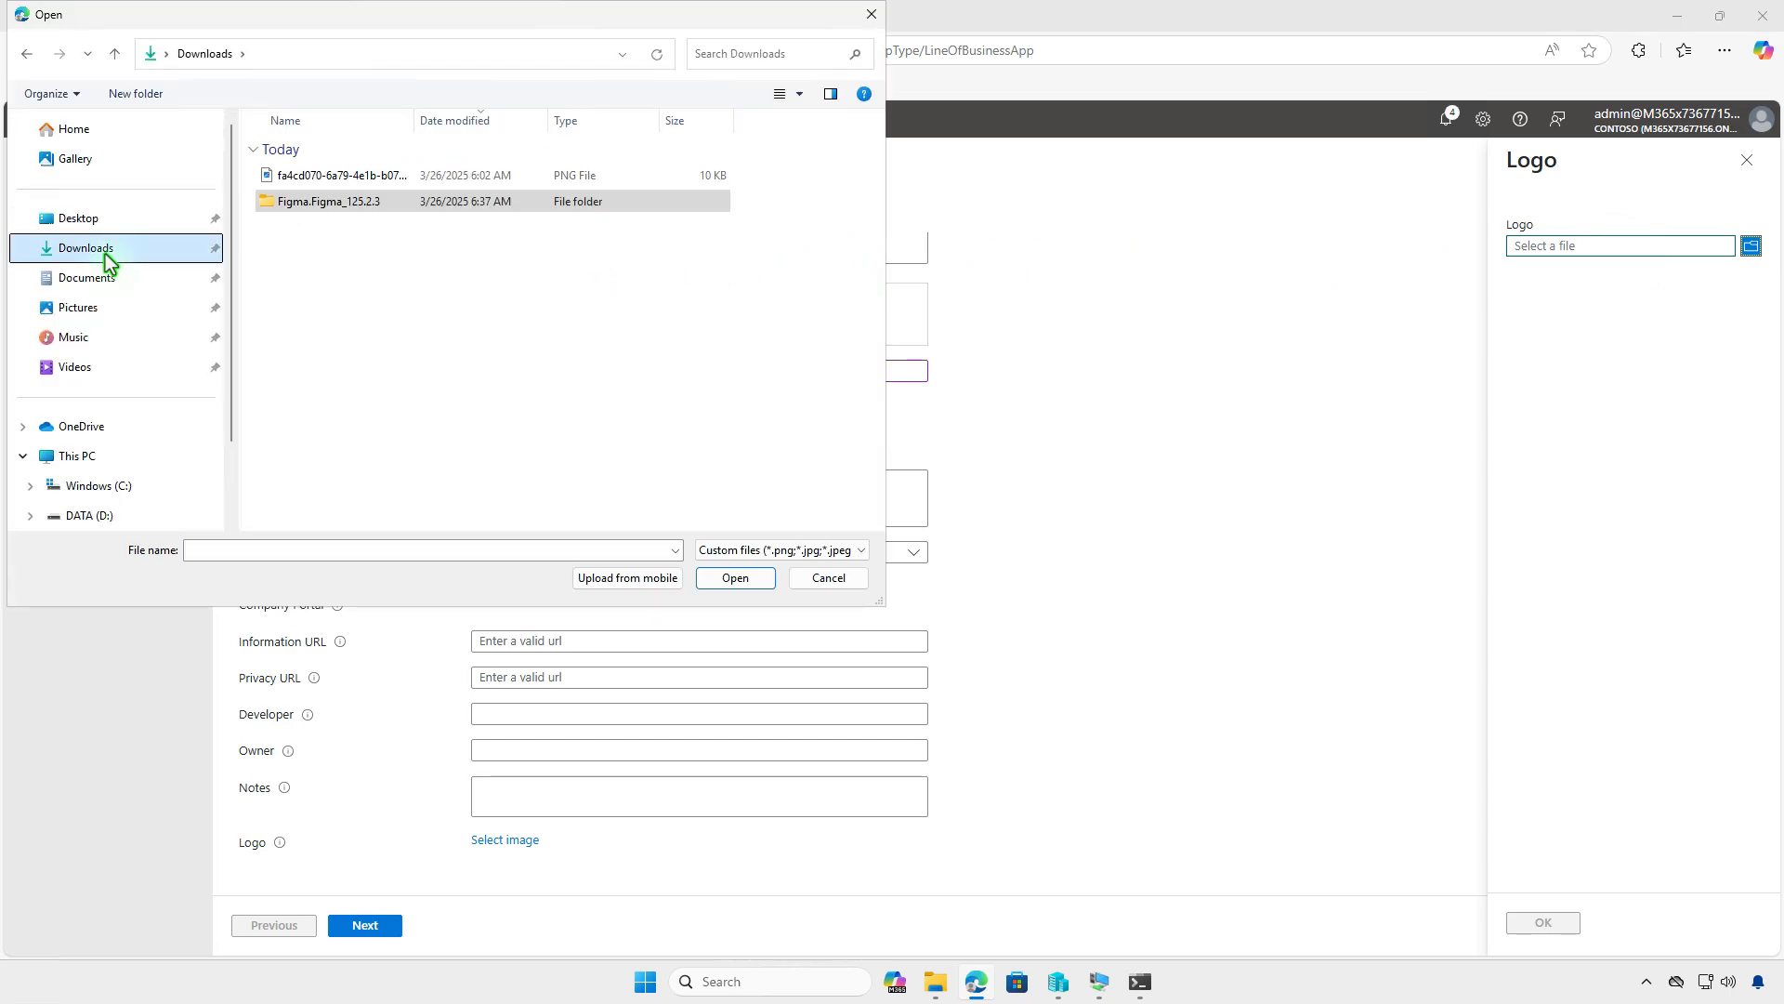
left_click(407, 177)
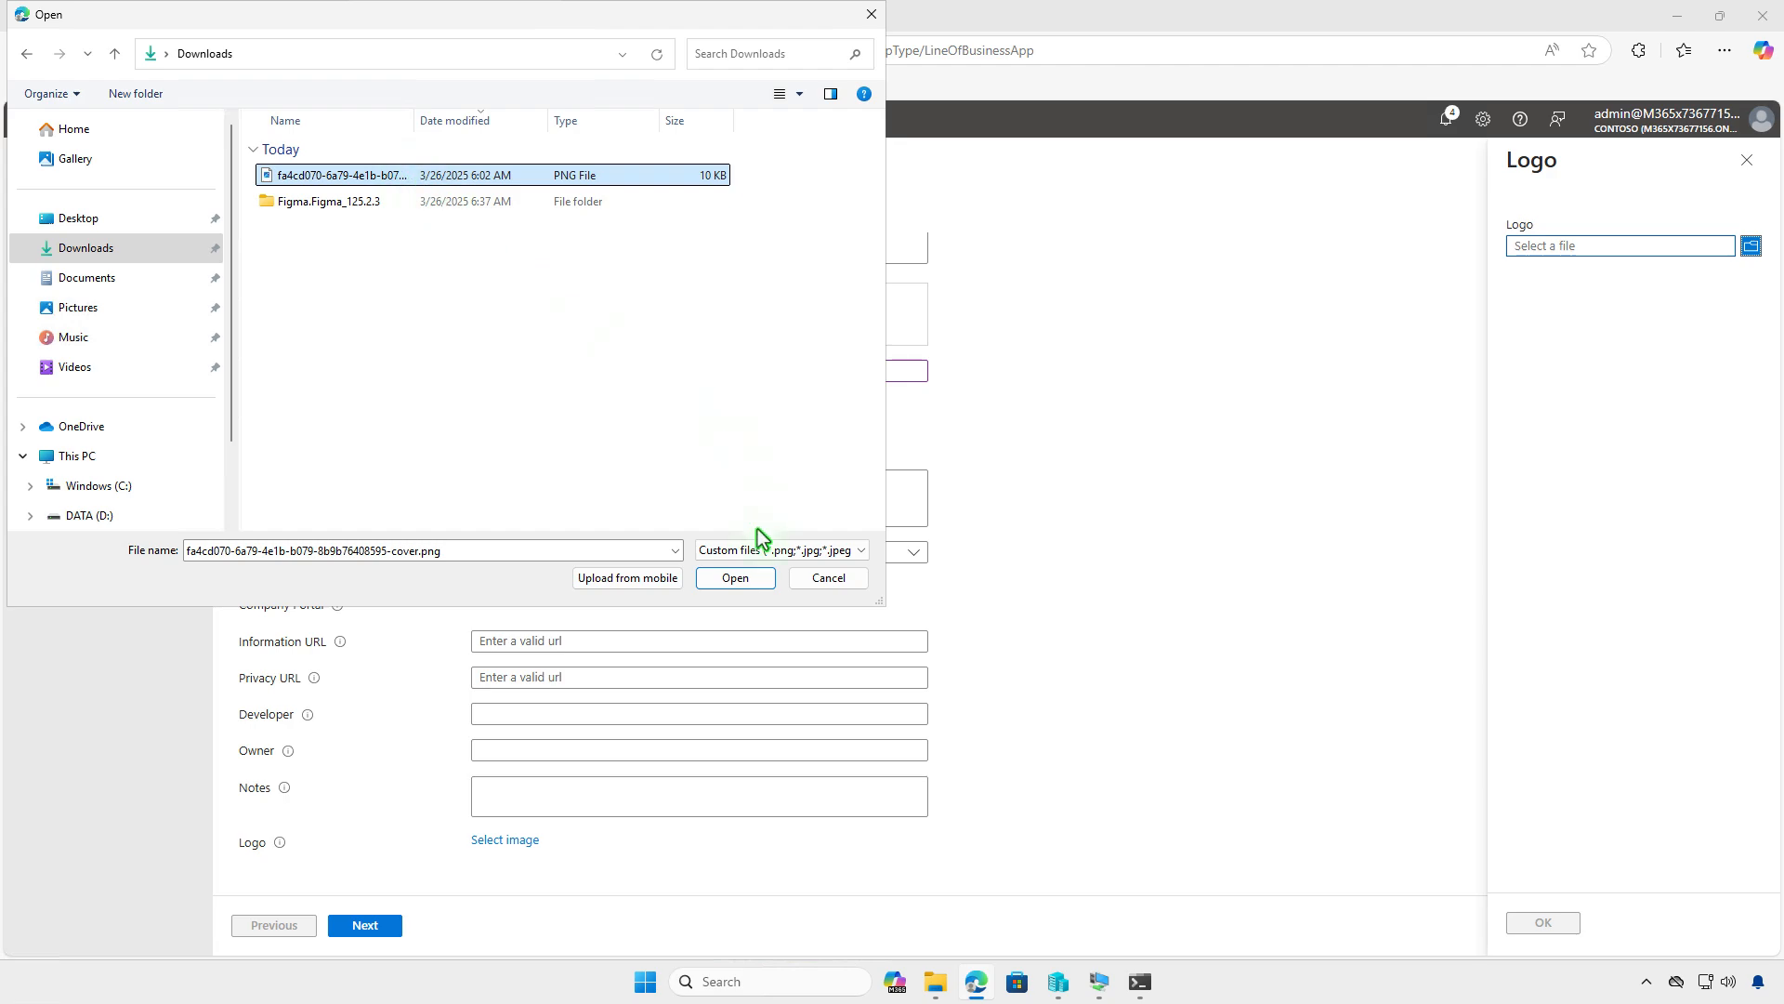
left_click(735, 578)
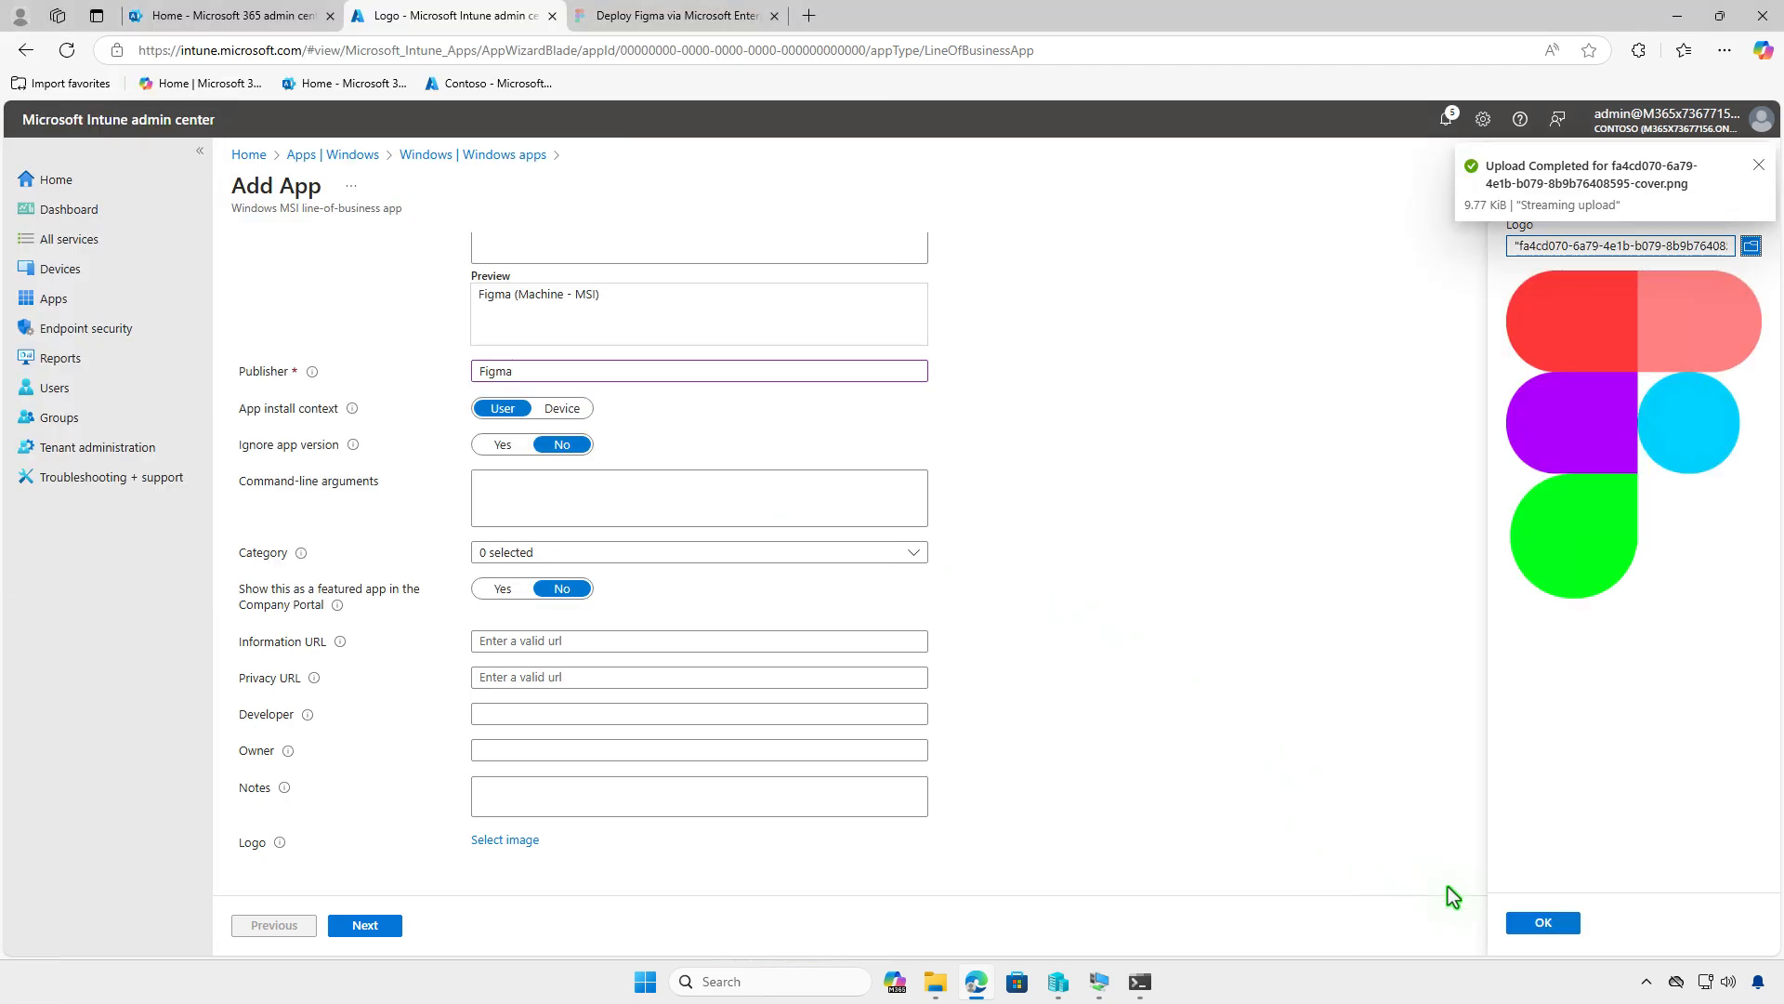
left_click(1542, 922)
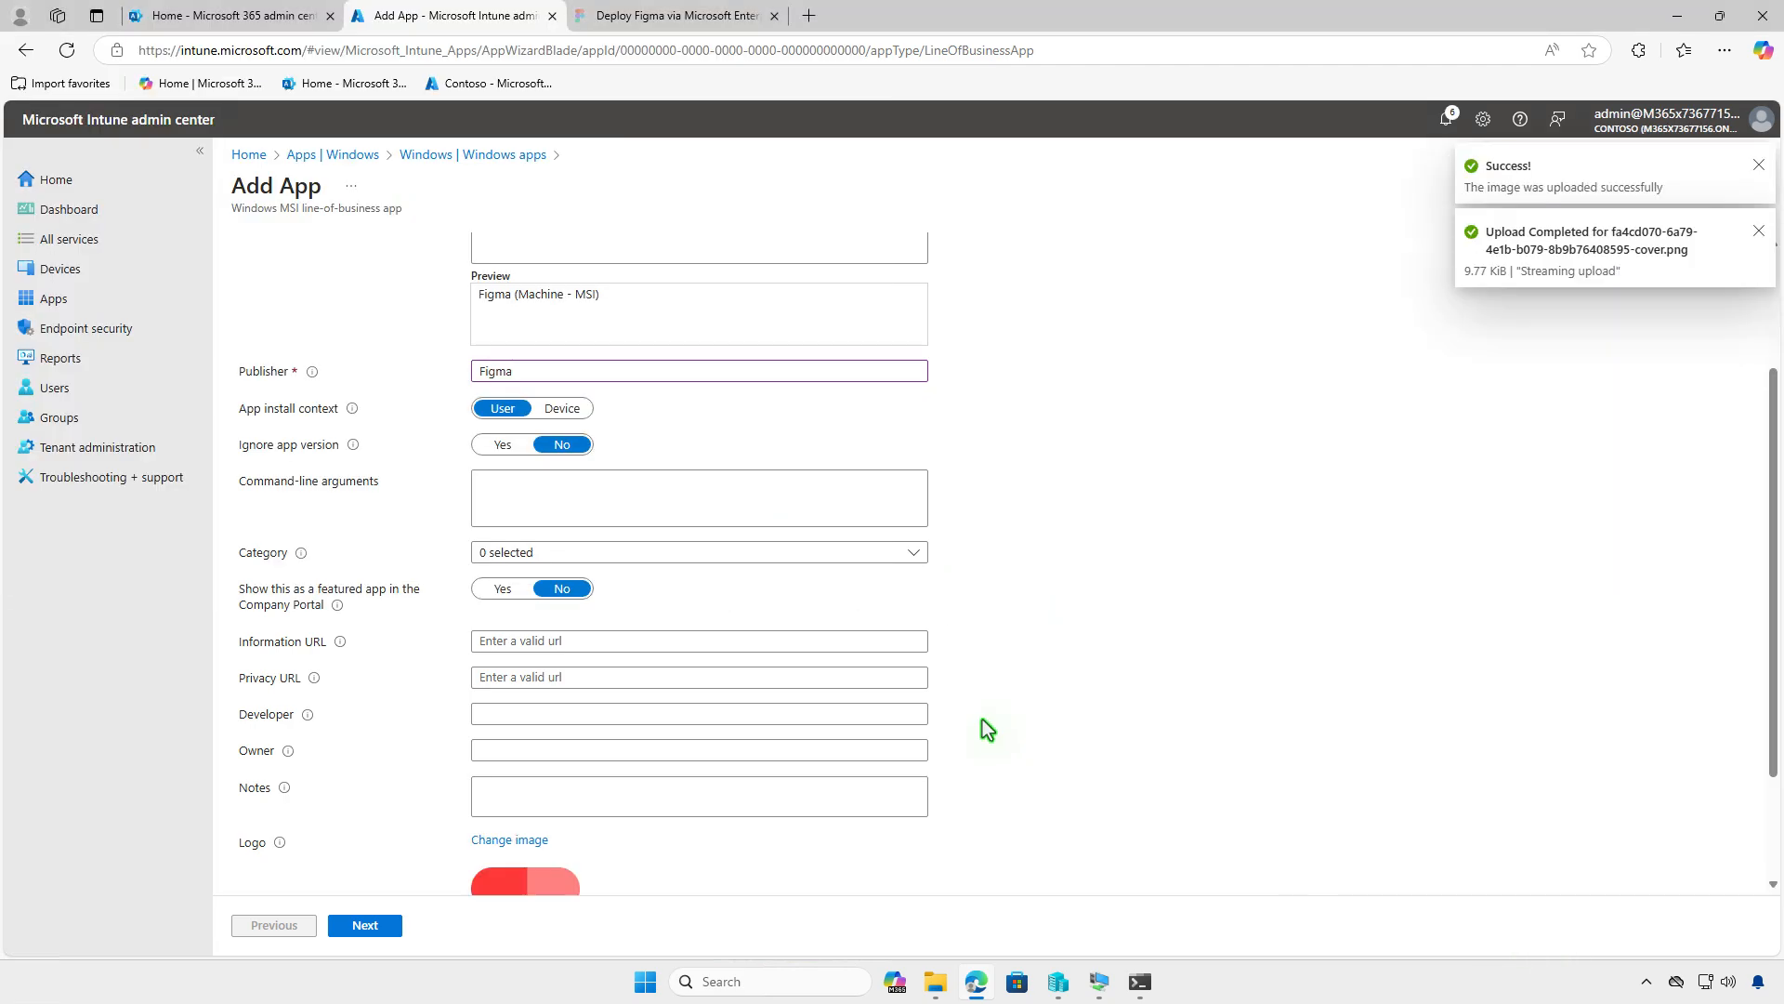
Assign the Figma MSI app to Test_Users as available for enrolled devices and create the app
scroll(985, 729, "down", 2)
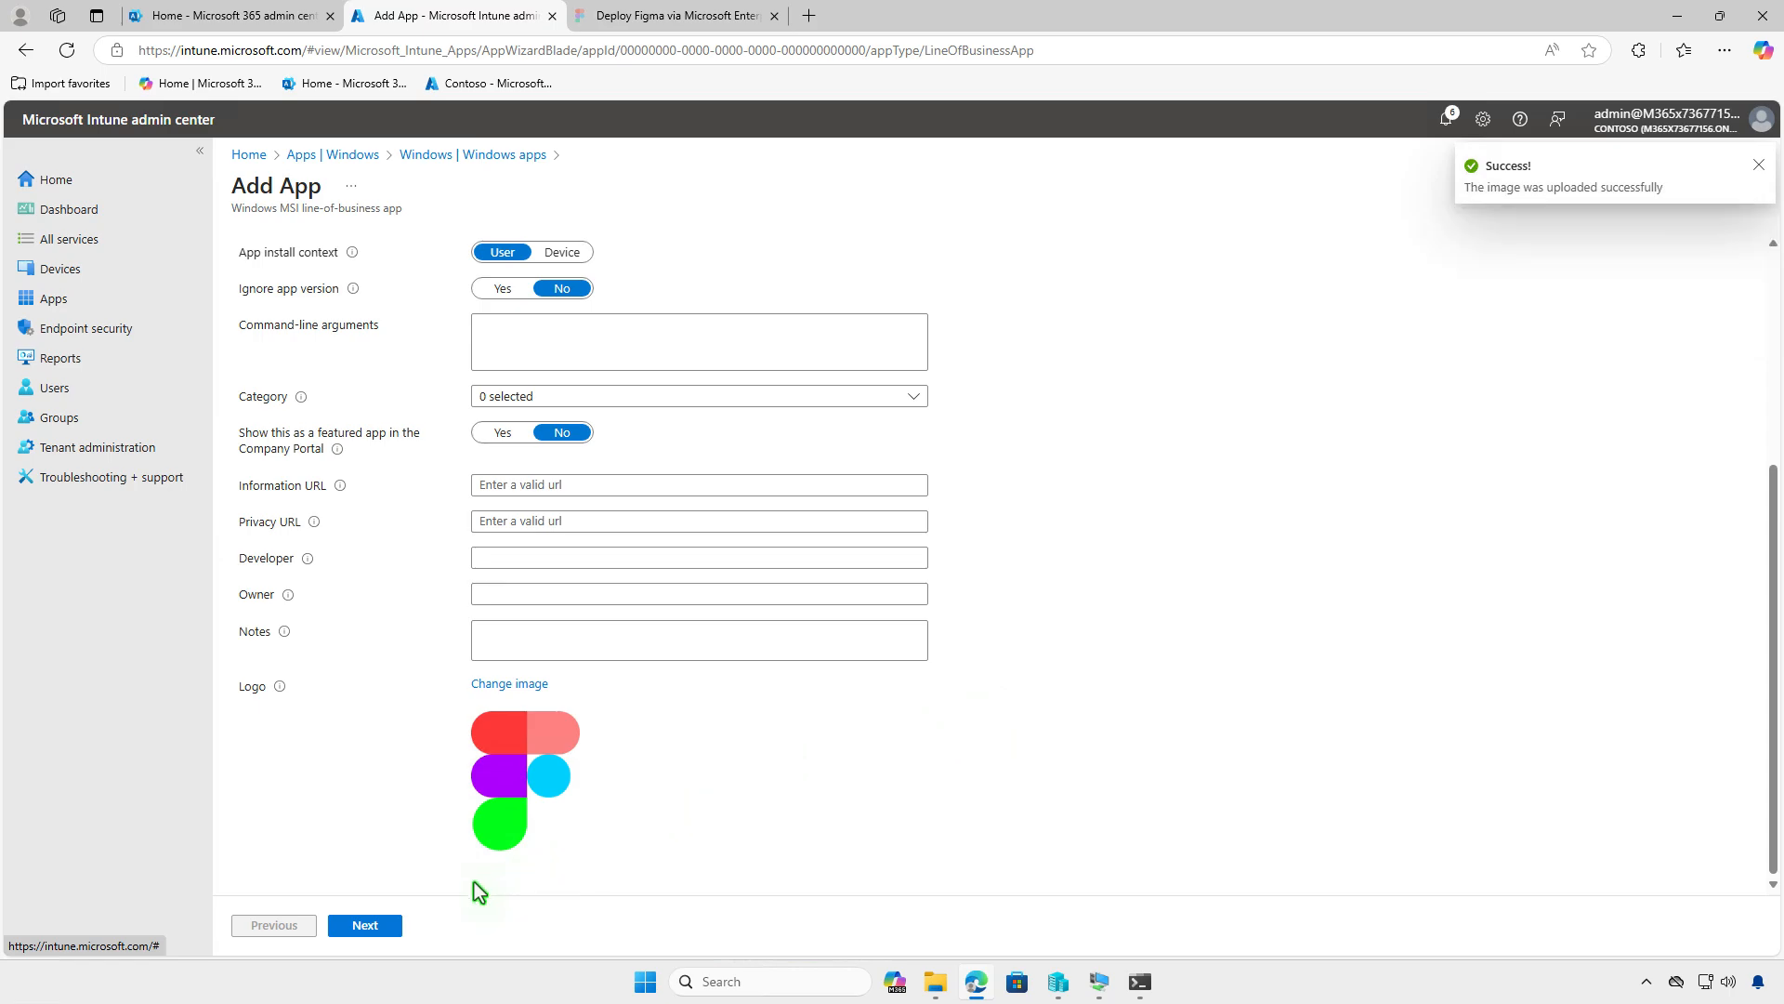
left_click(392, 923)
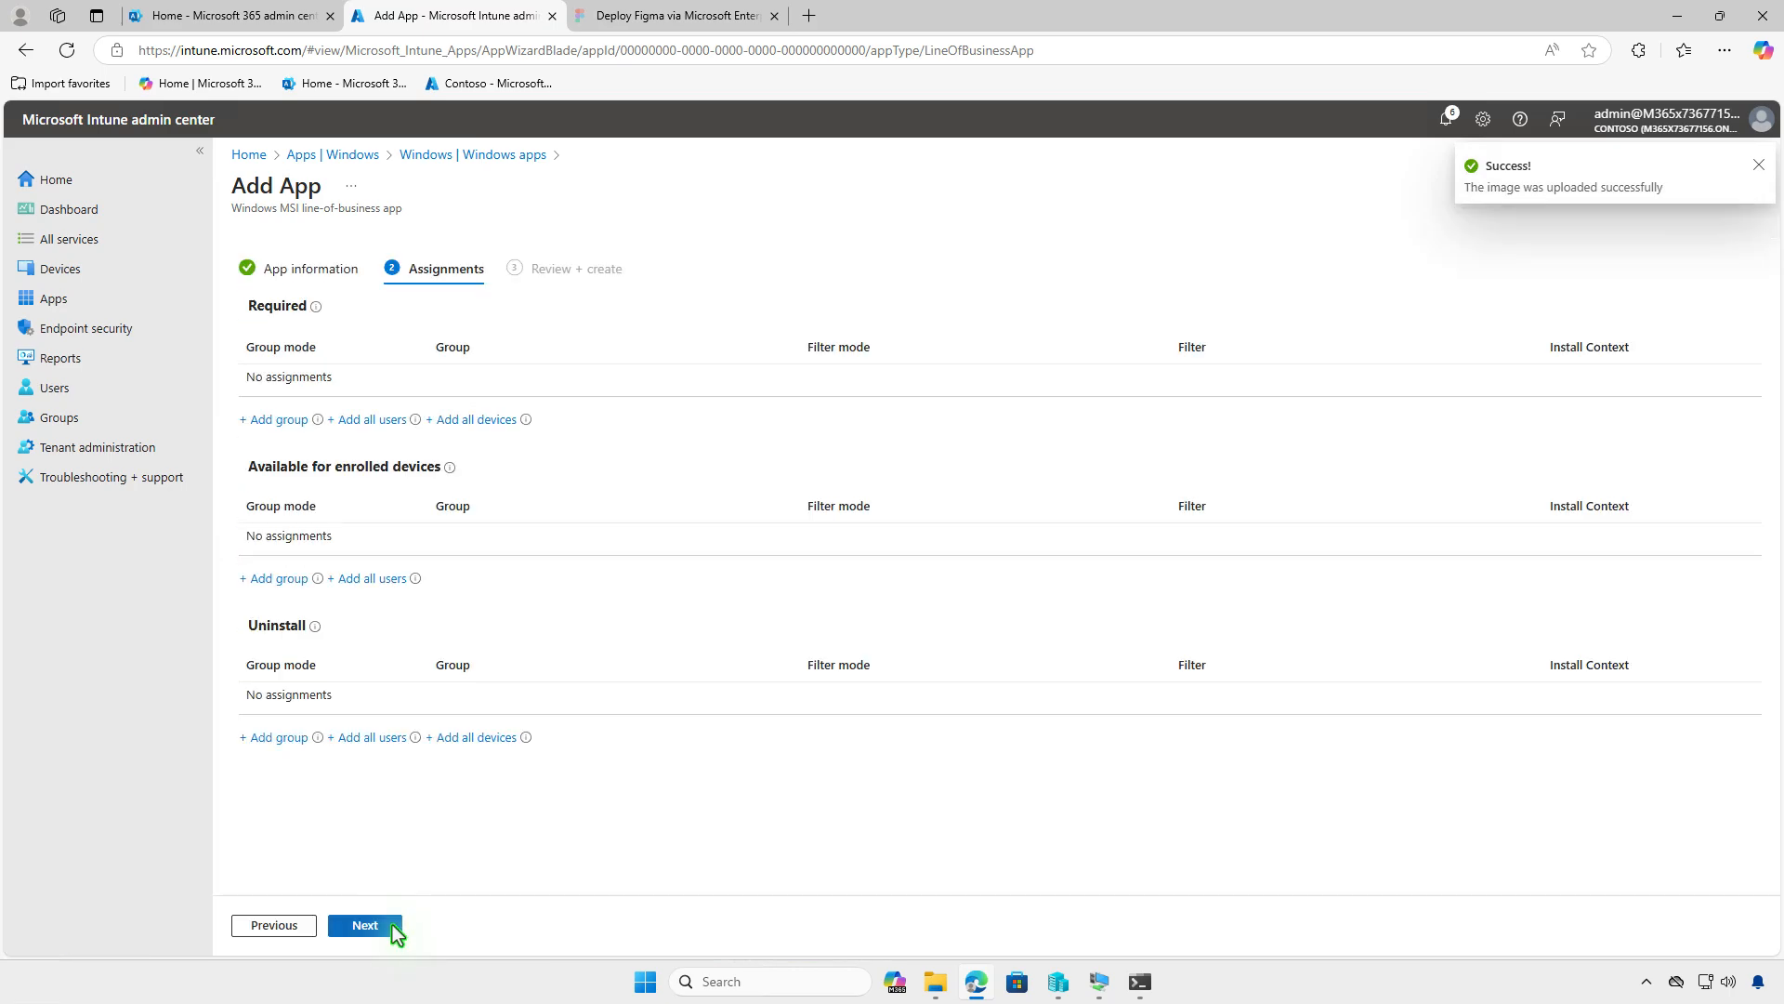
left_click(288, 580)
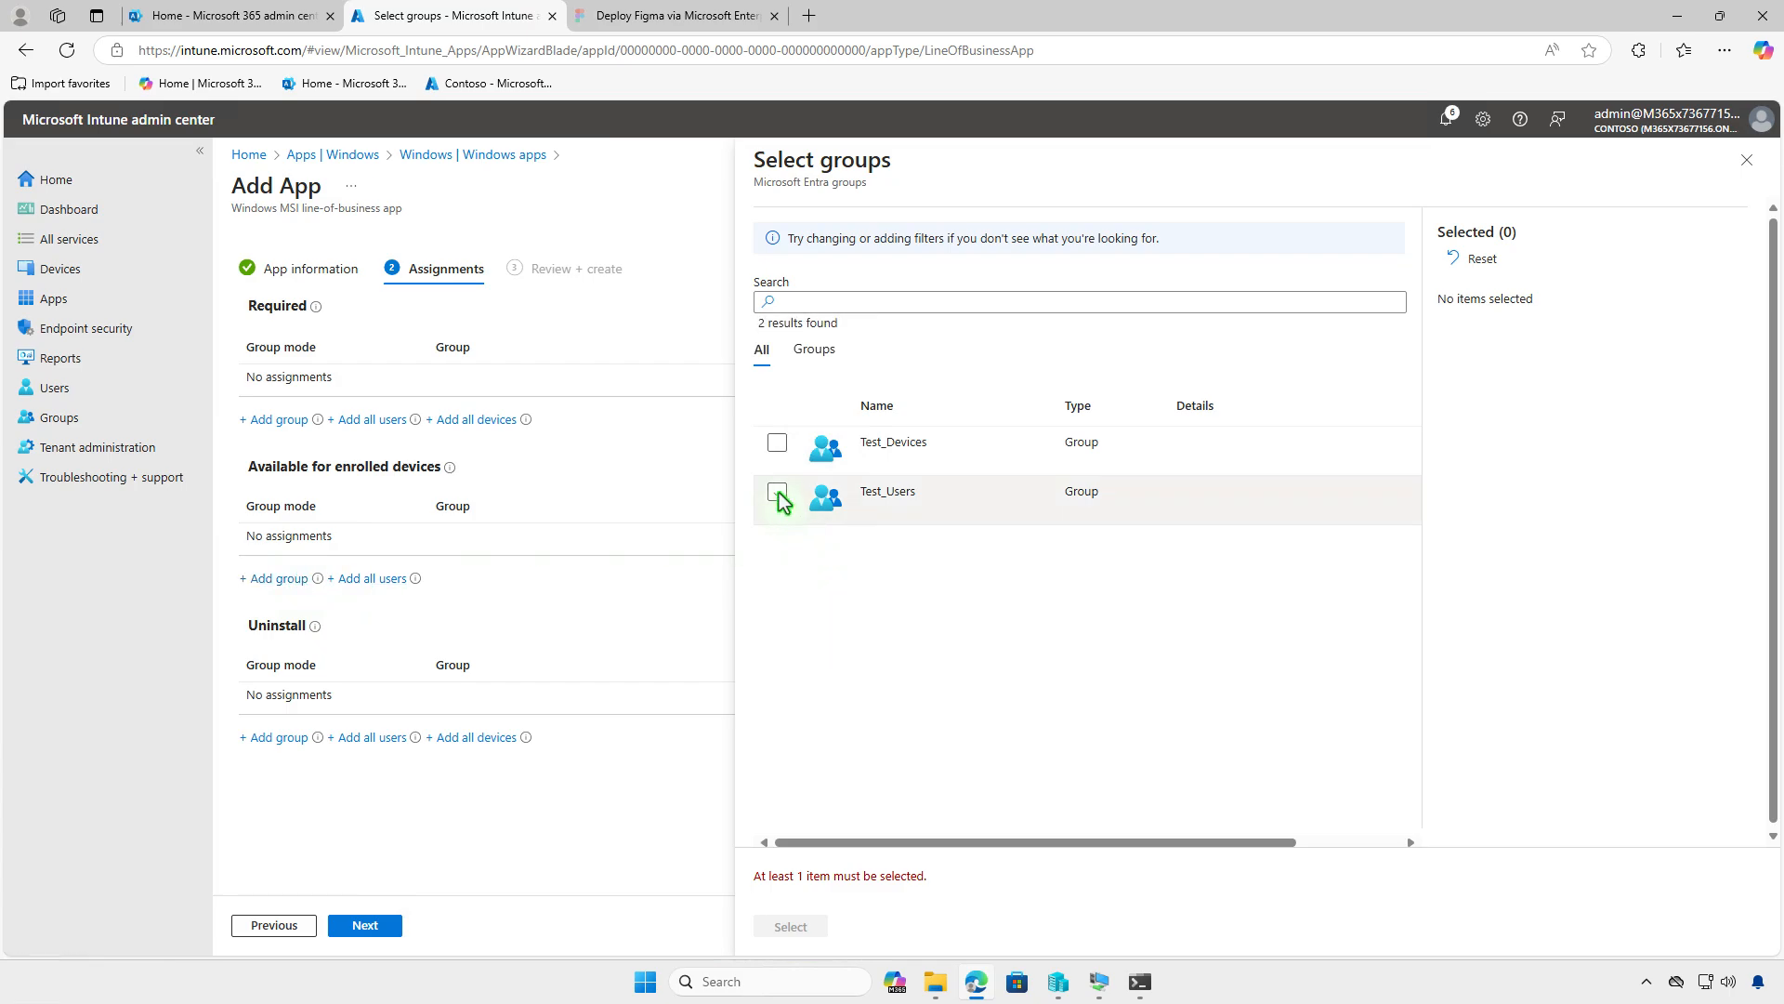
left_click(777, 492)
left_click(804, 923)
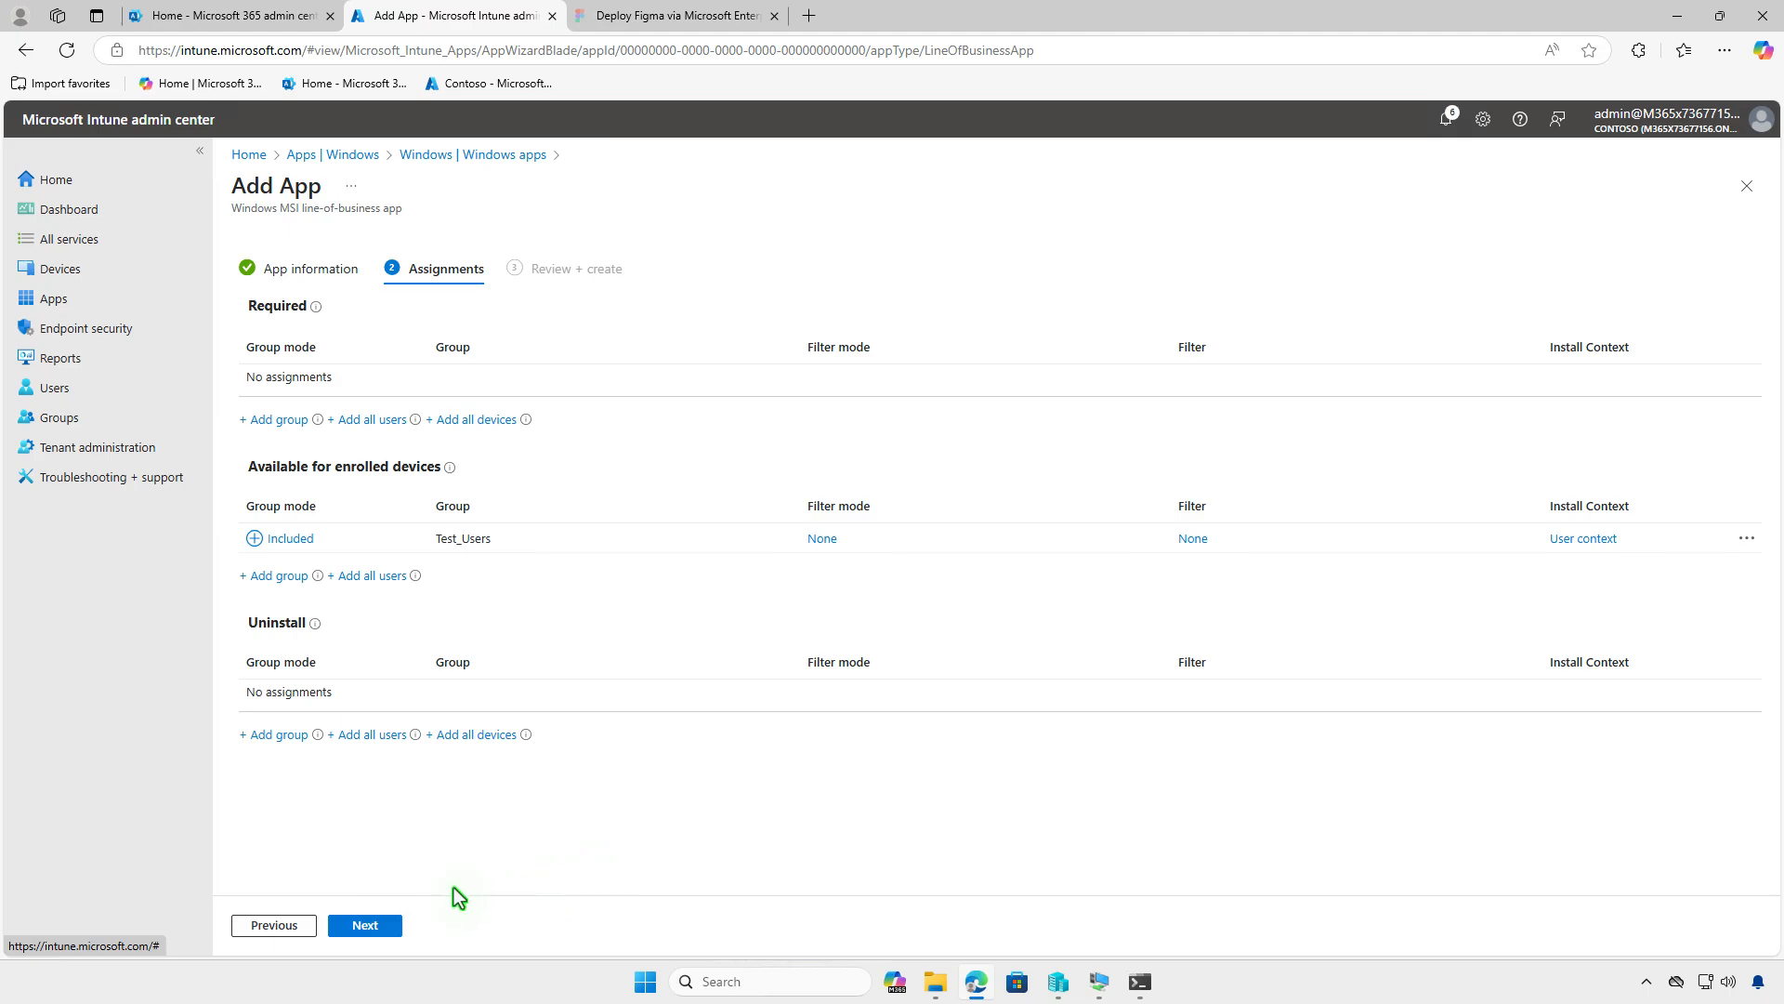
left_click(365, 924)
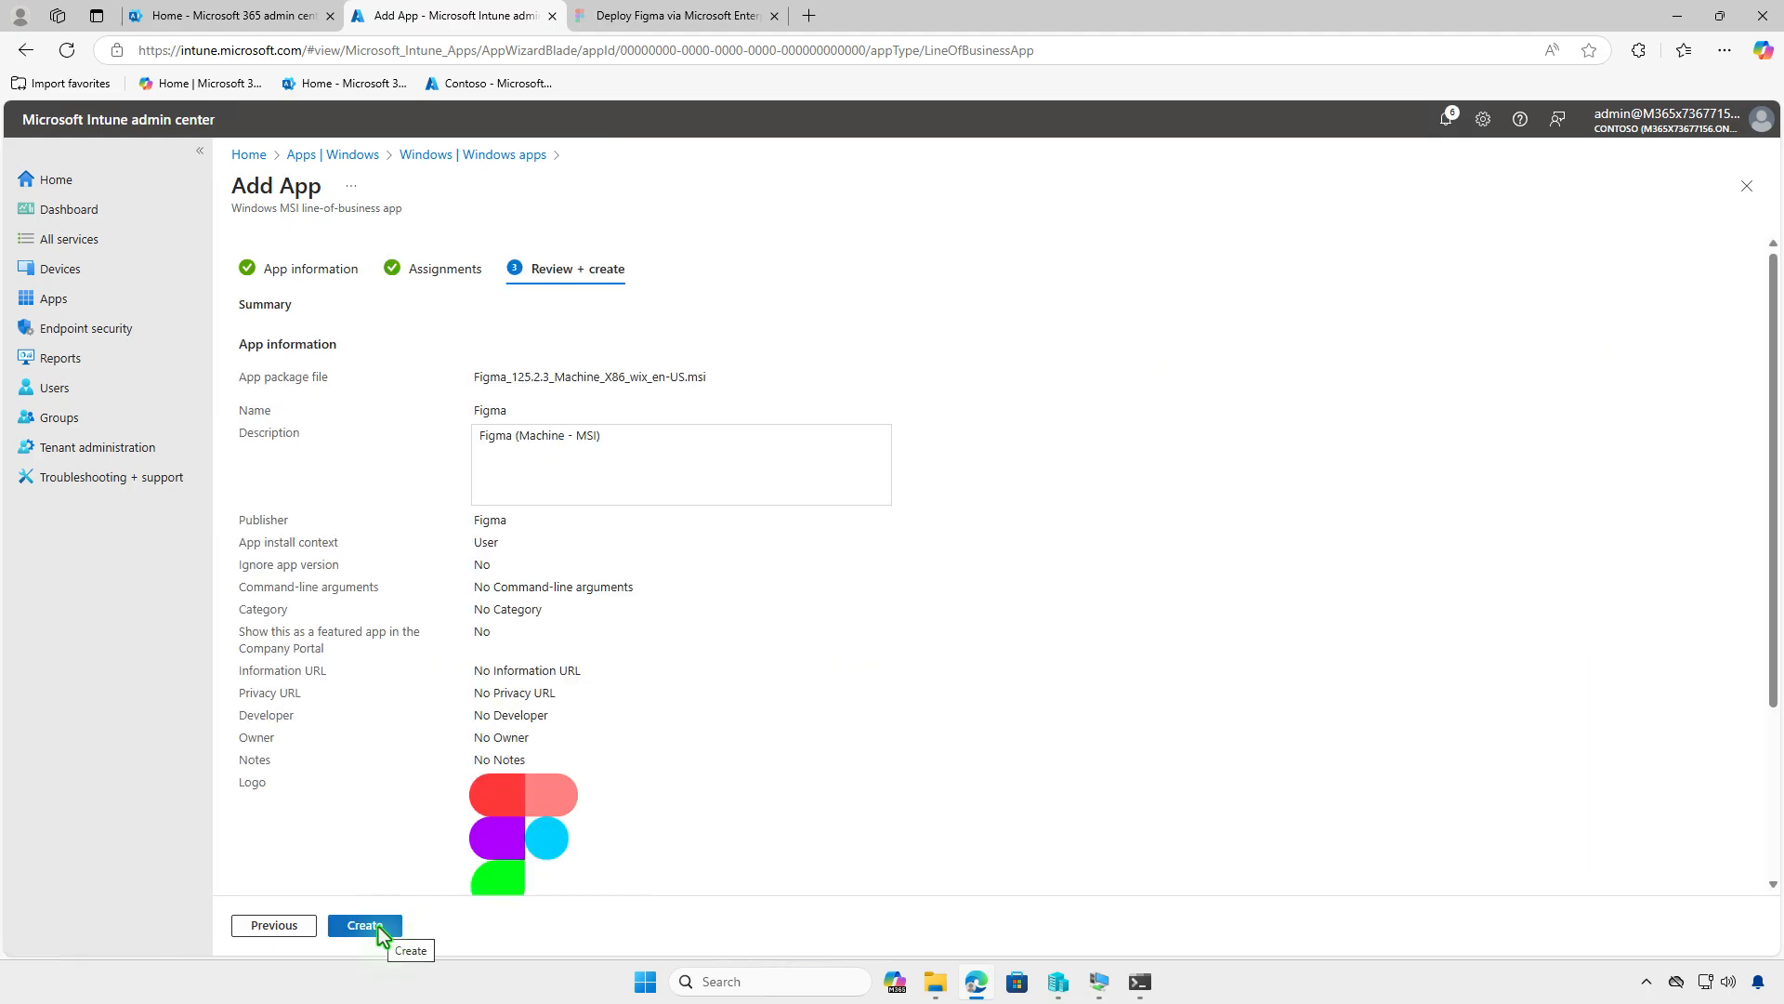
left_click(377, 927)
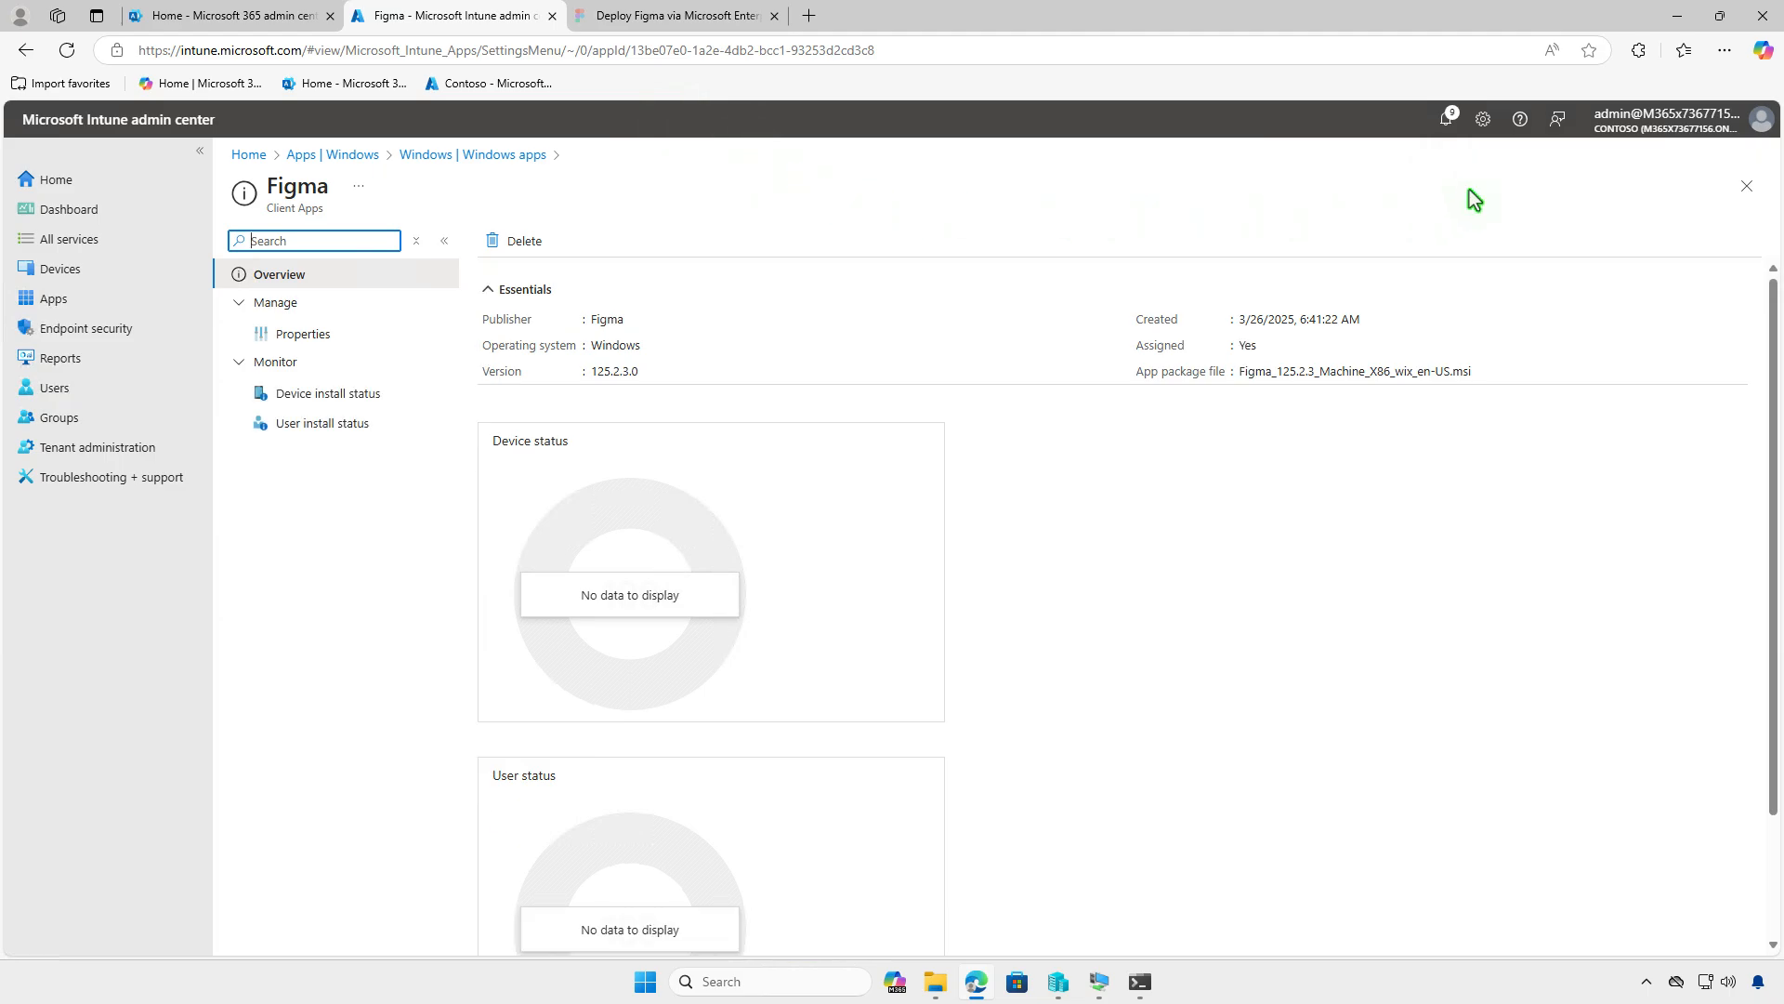
Switch to the WIN10-CTL virtual machine and install Figma from the Company Portal apps
left_click(1676, 18)
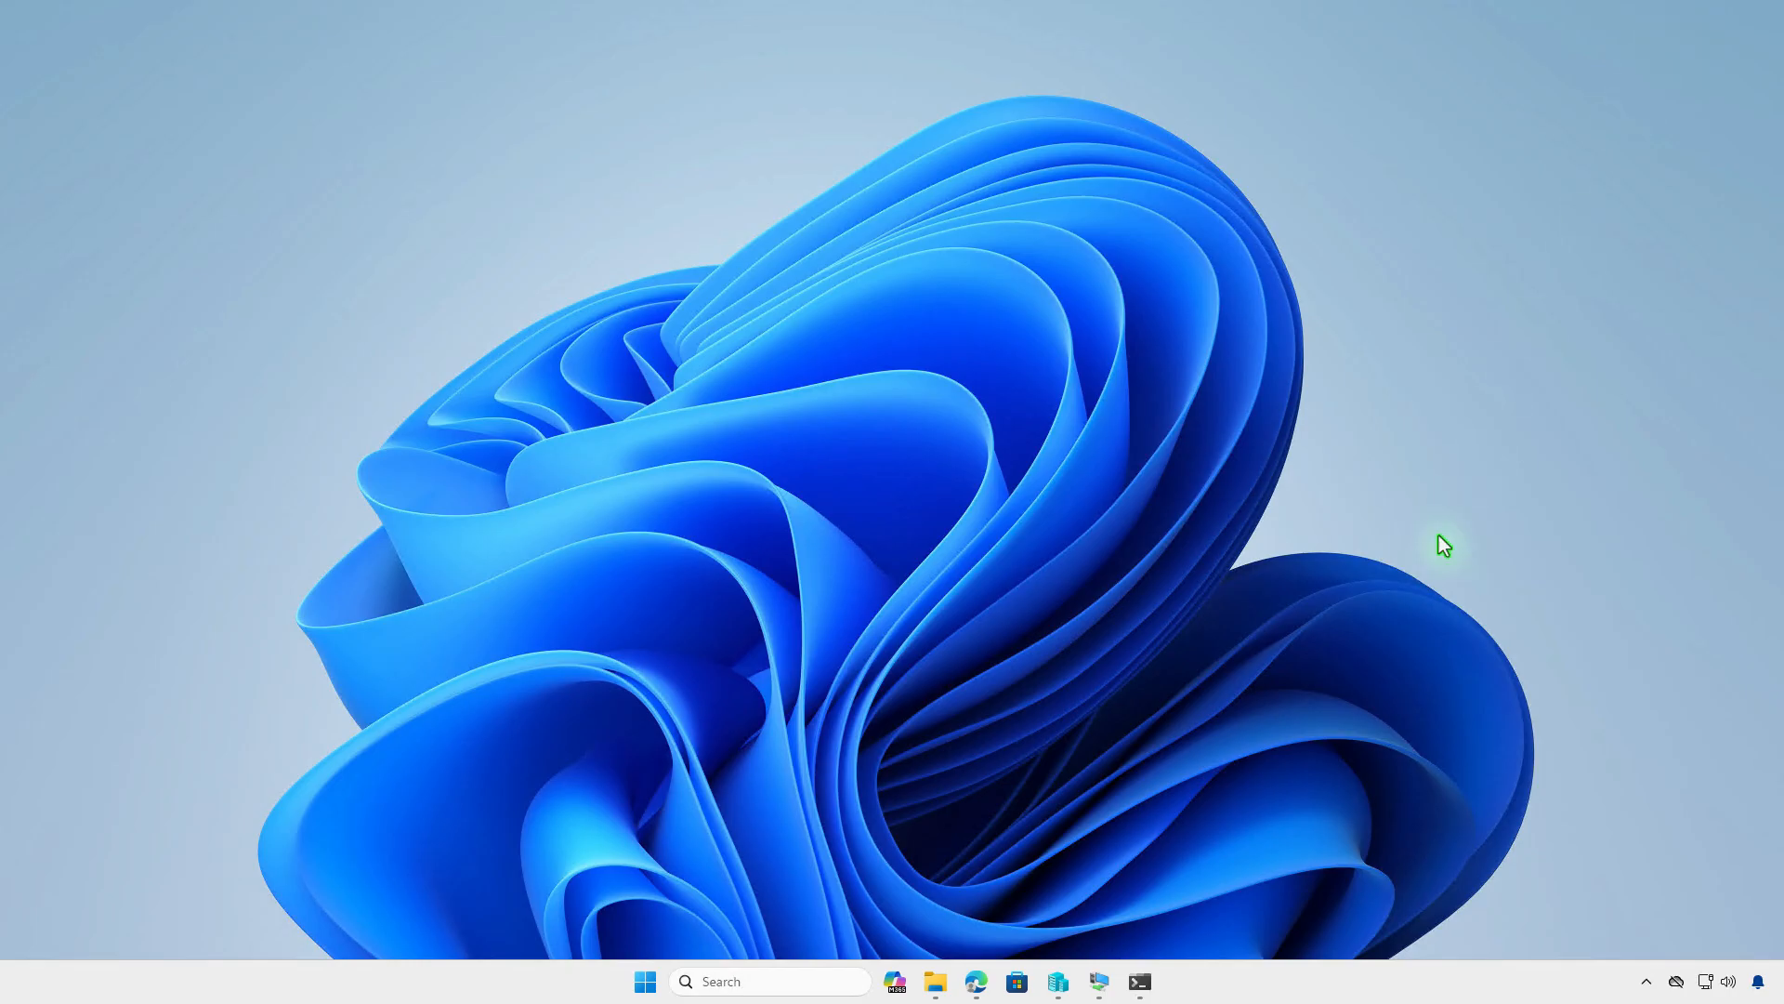
left_click(1099, 982)
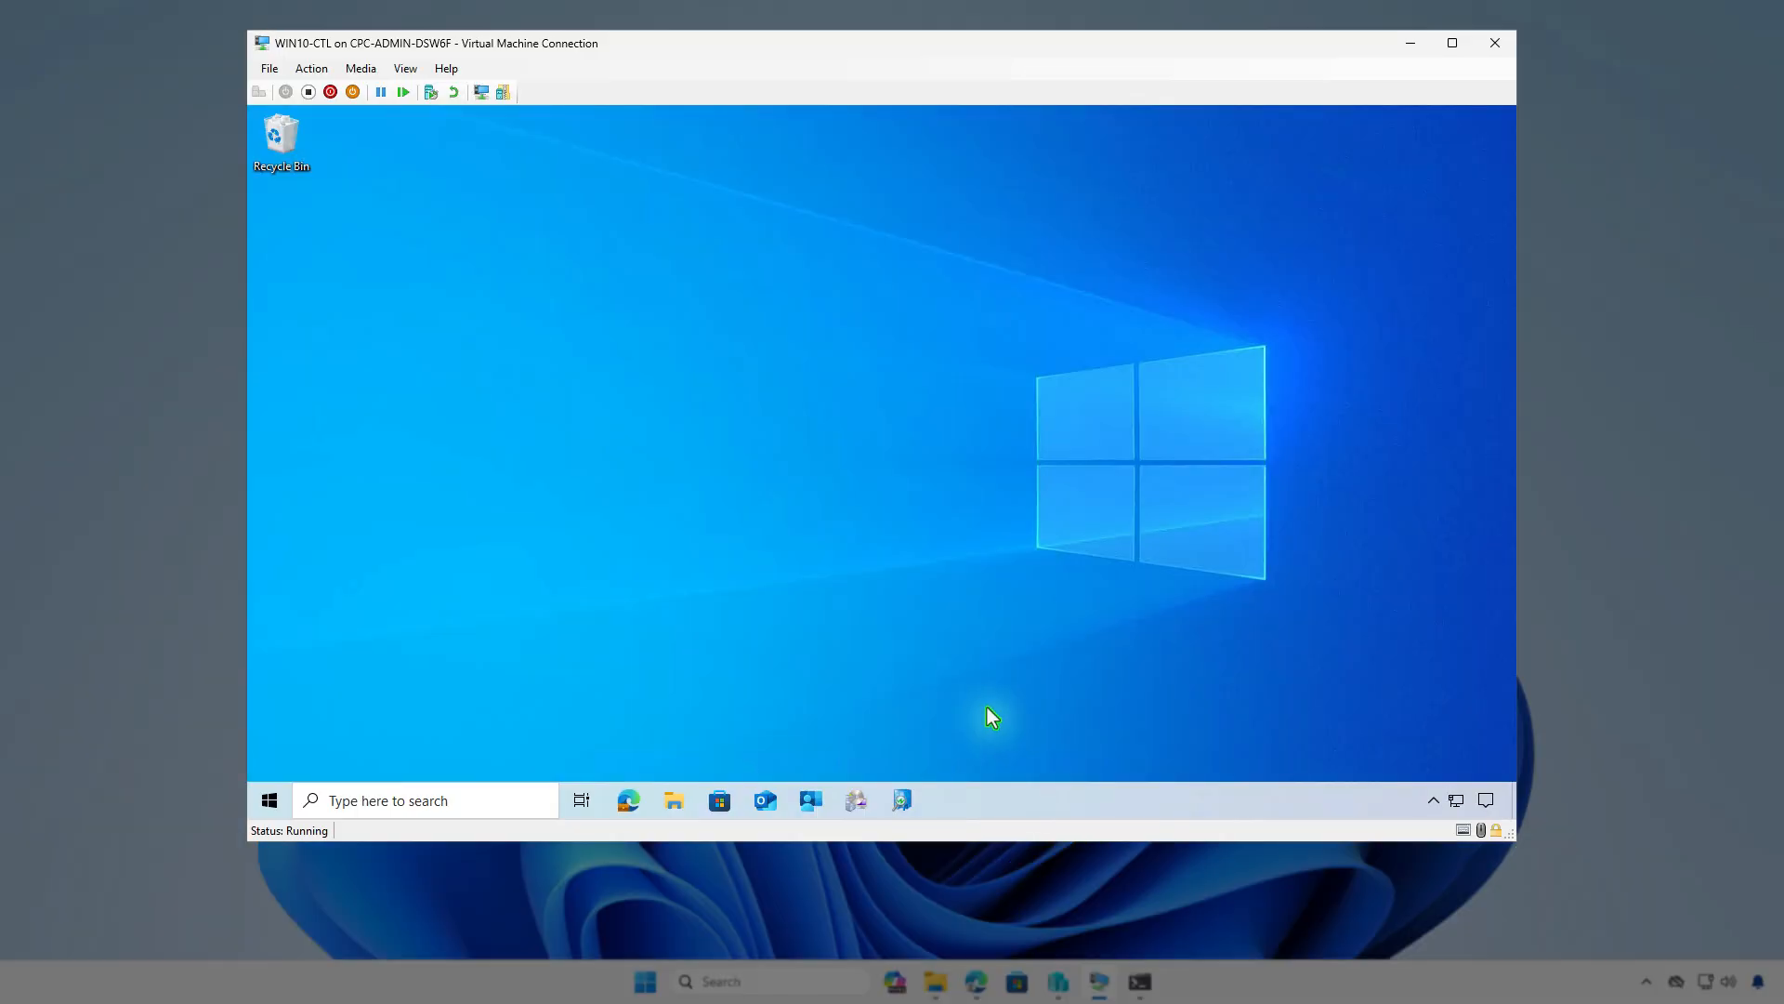
left_click(822, 804)
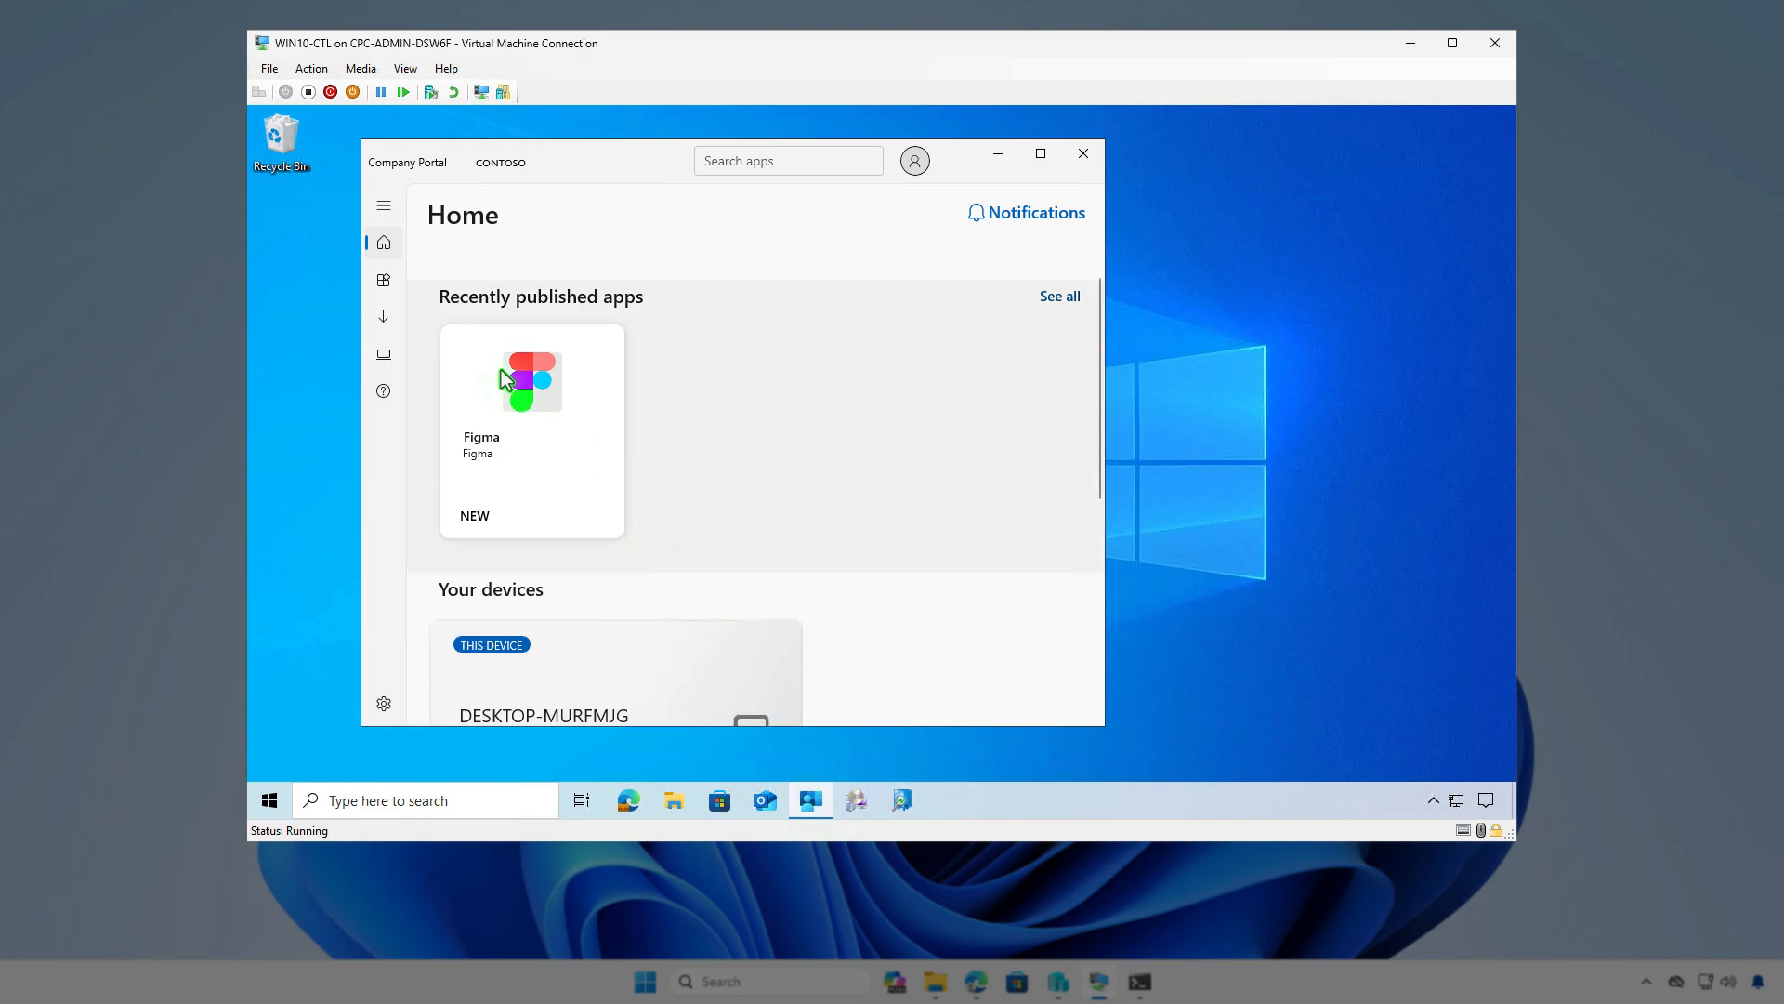
left_click(384, 281)
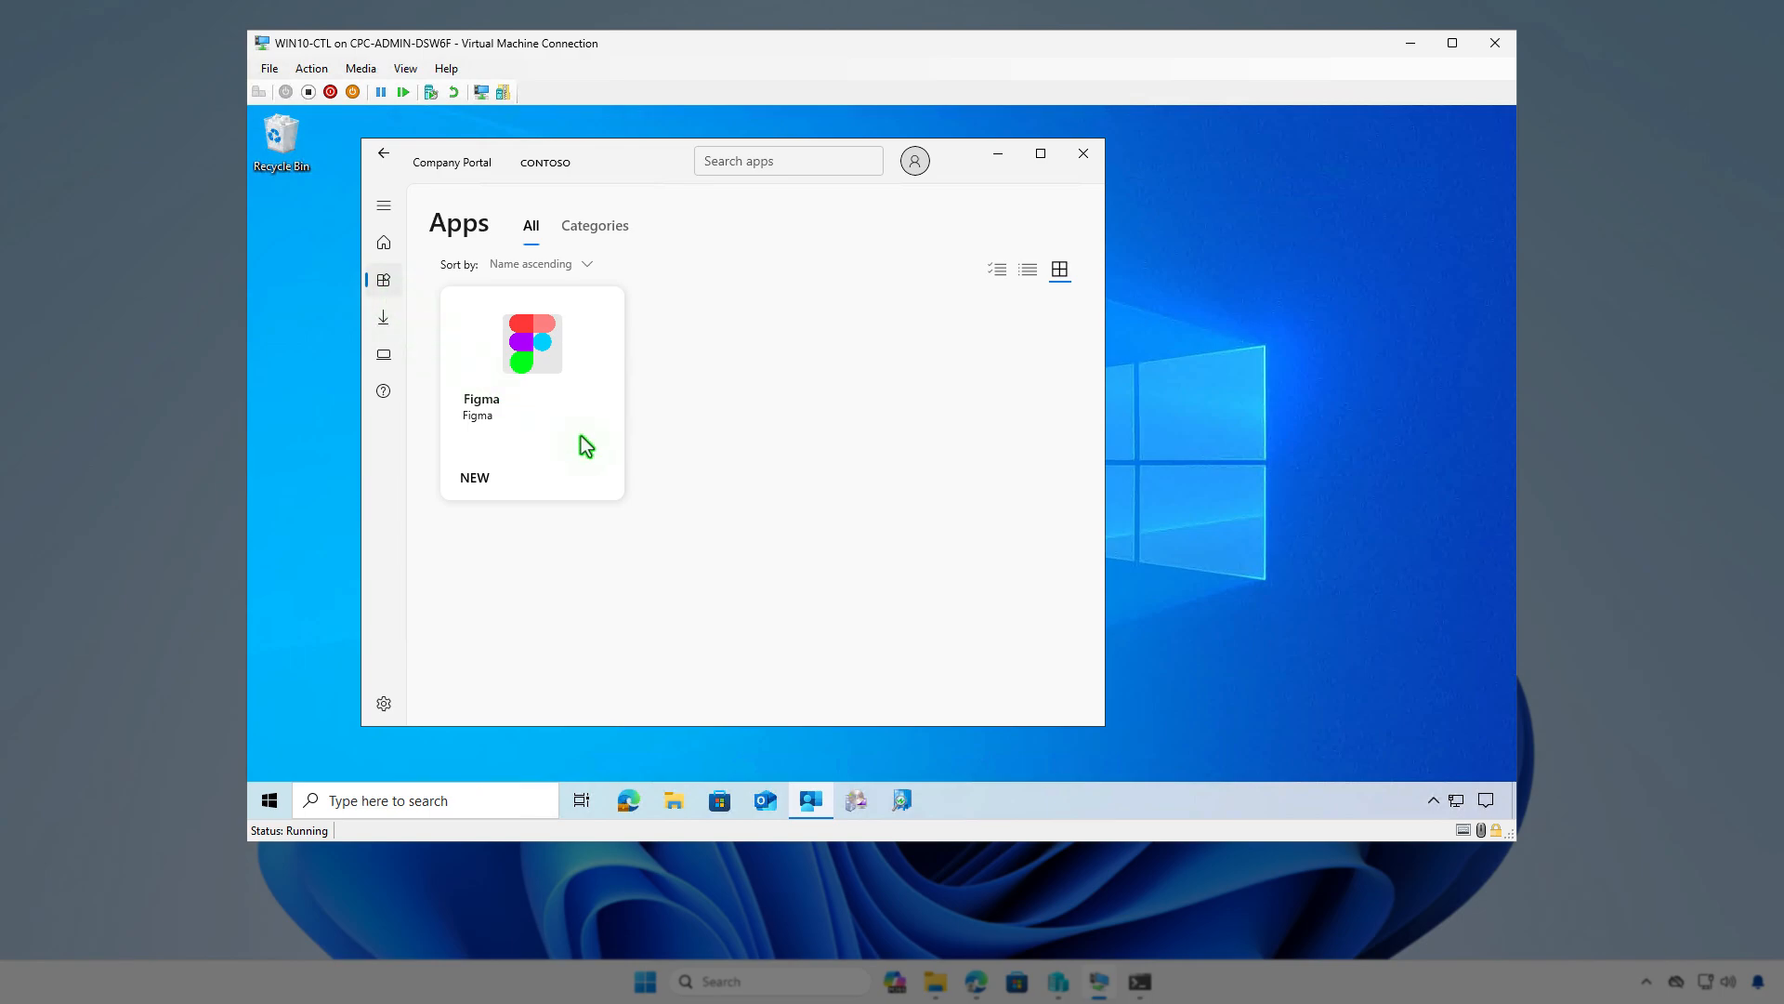
left_click(583, 445)
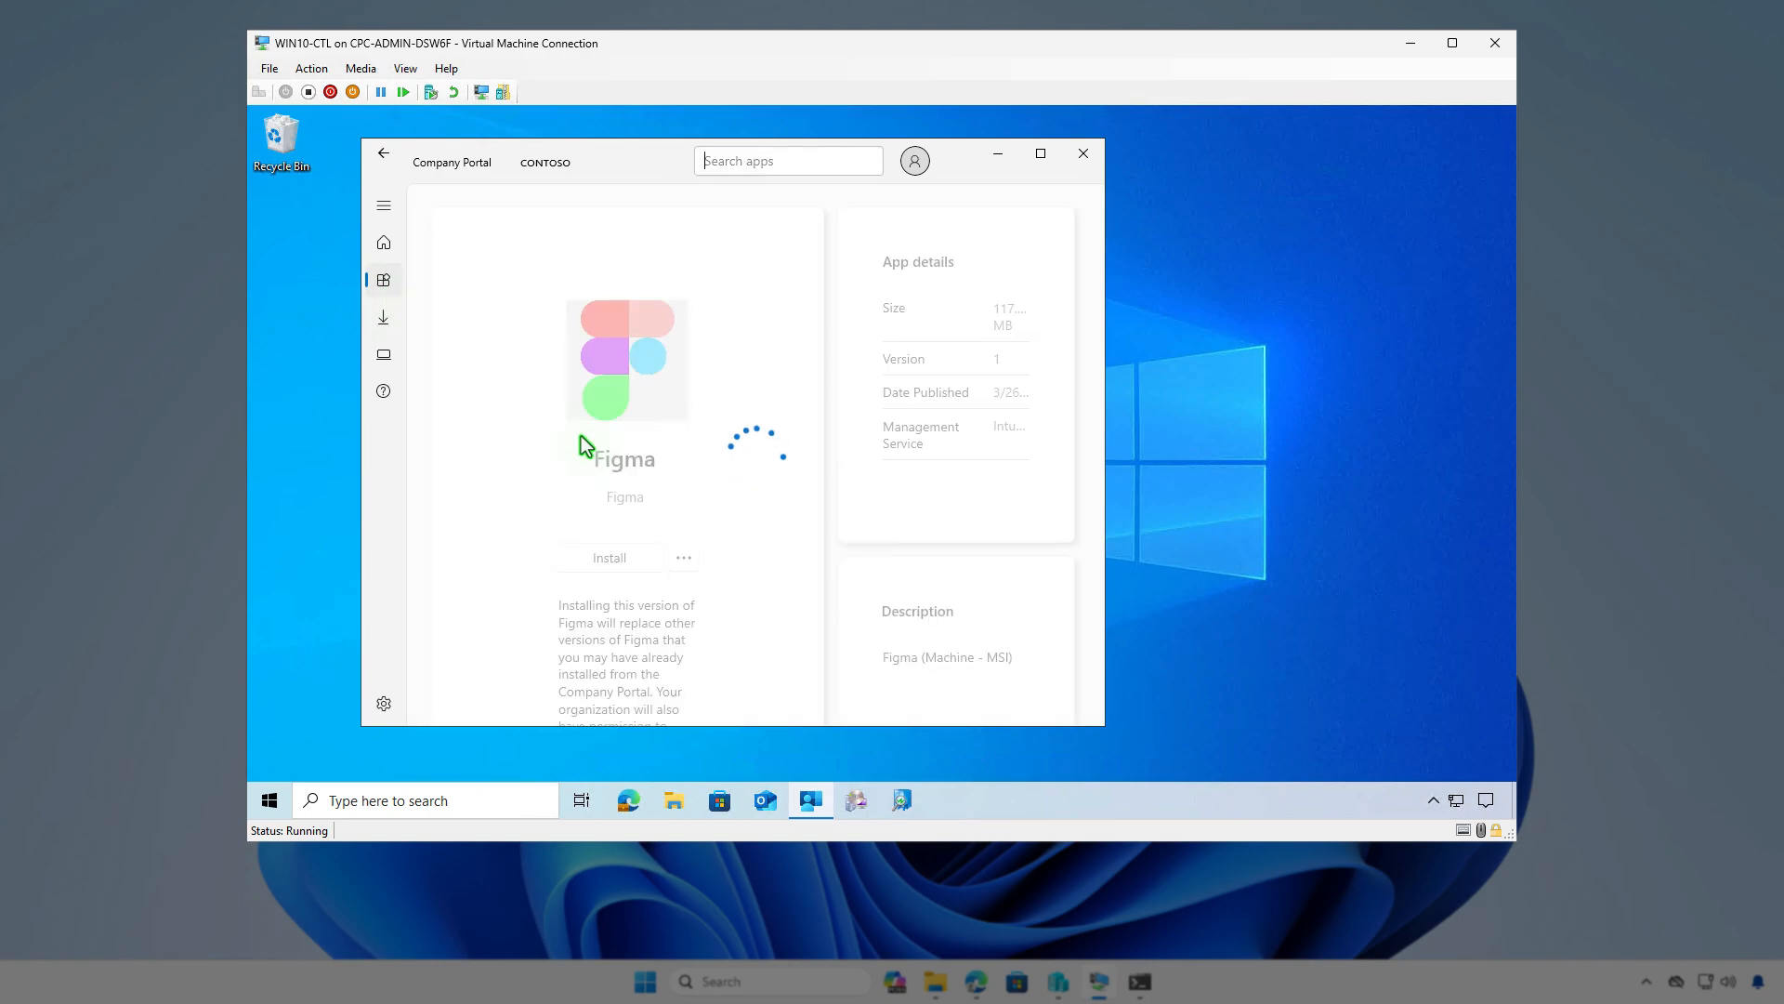
left_click(645, 563)
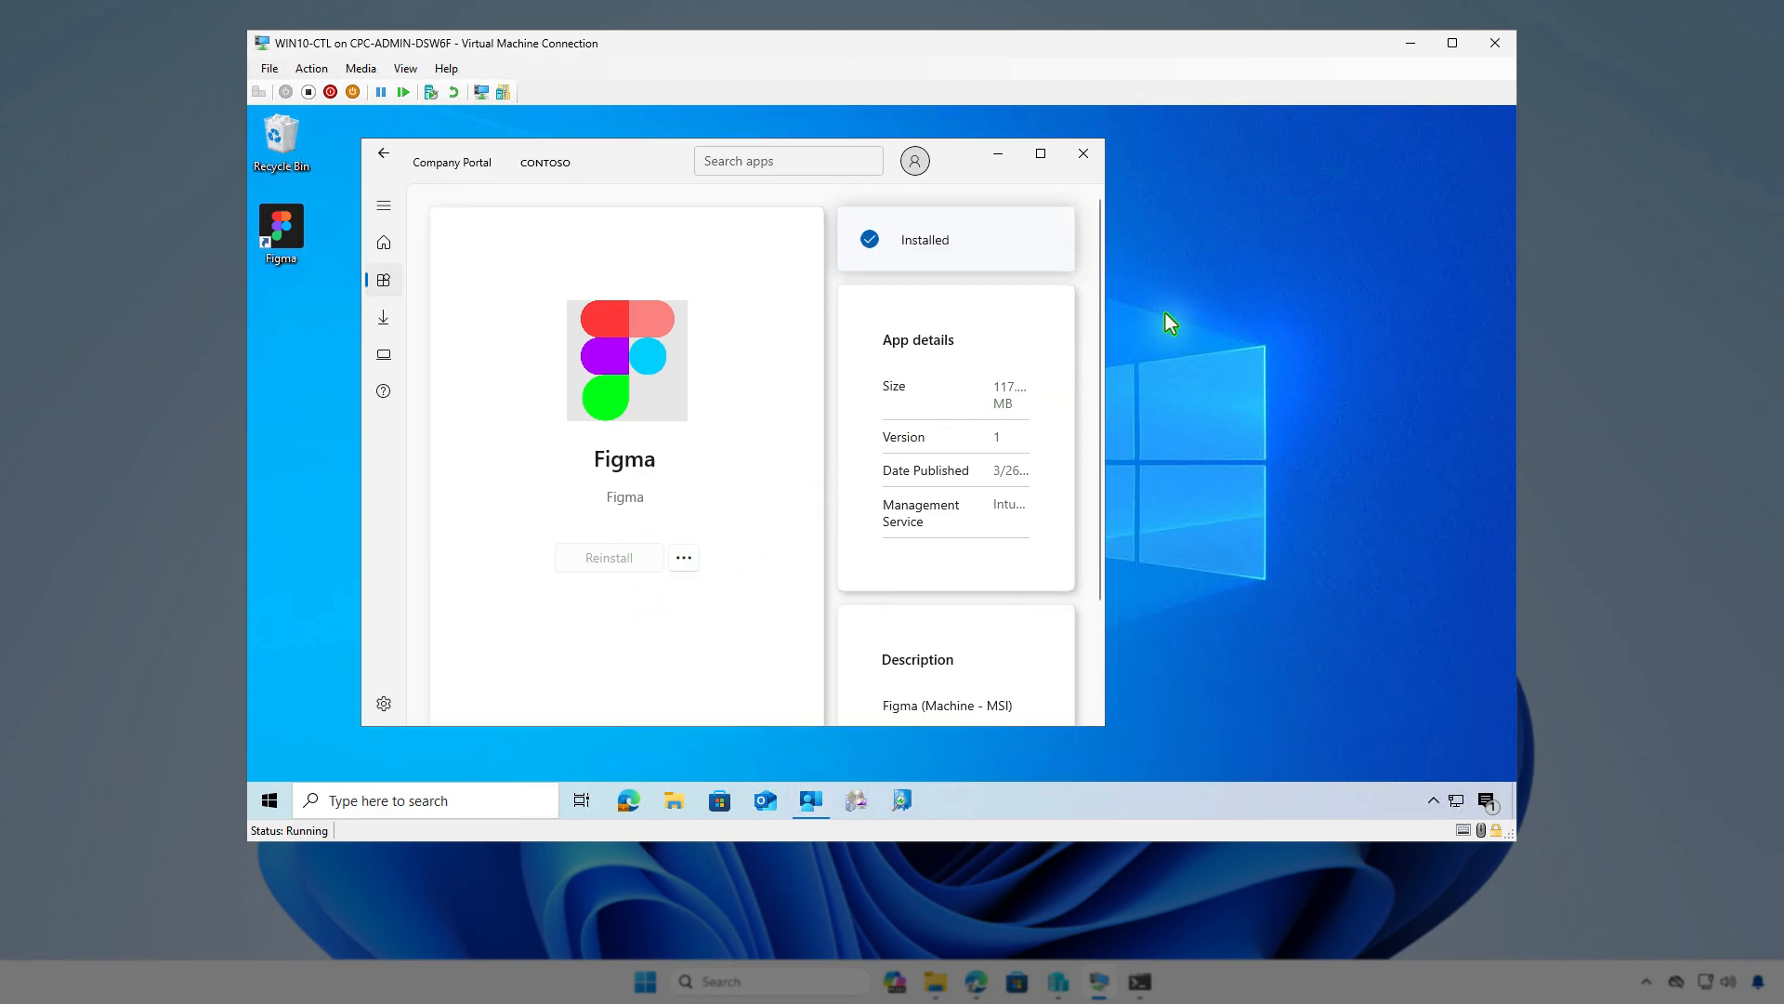
Return to the Intune admin center in Edge and remove the Test_Users available assignment from the Figma app
left_click(1406, 43)
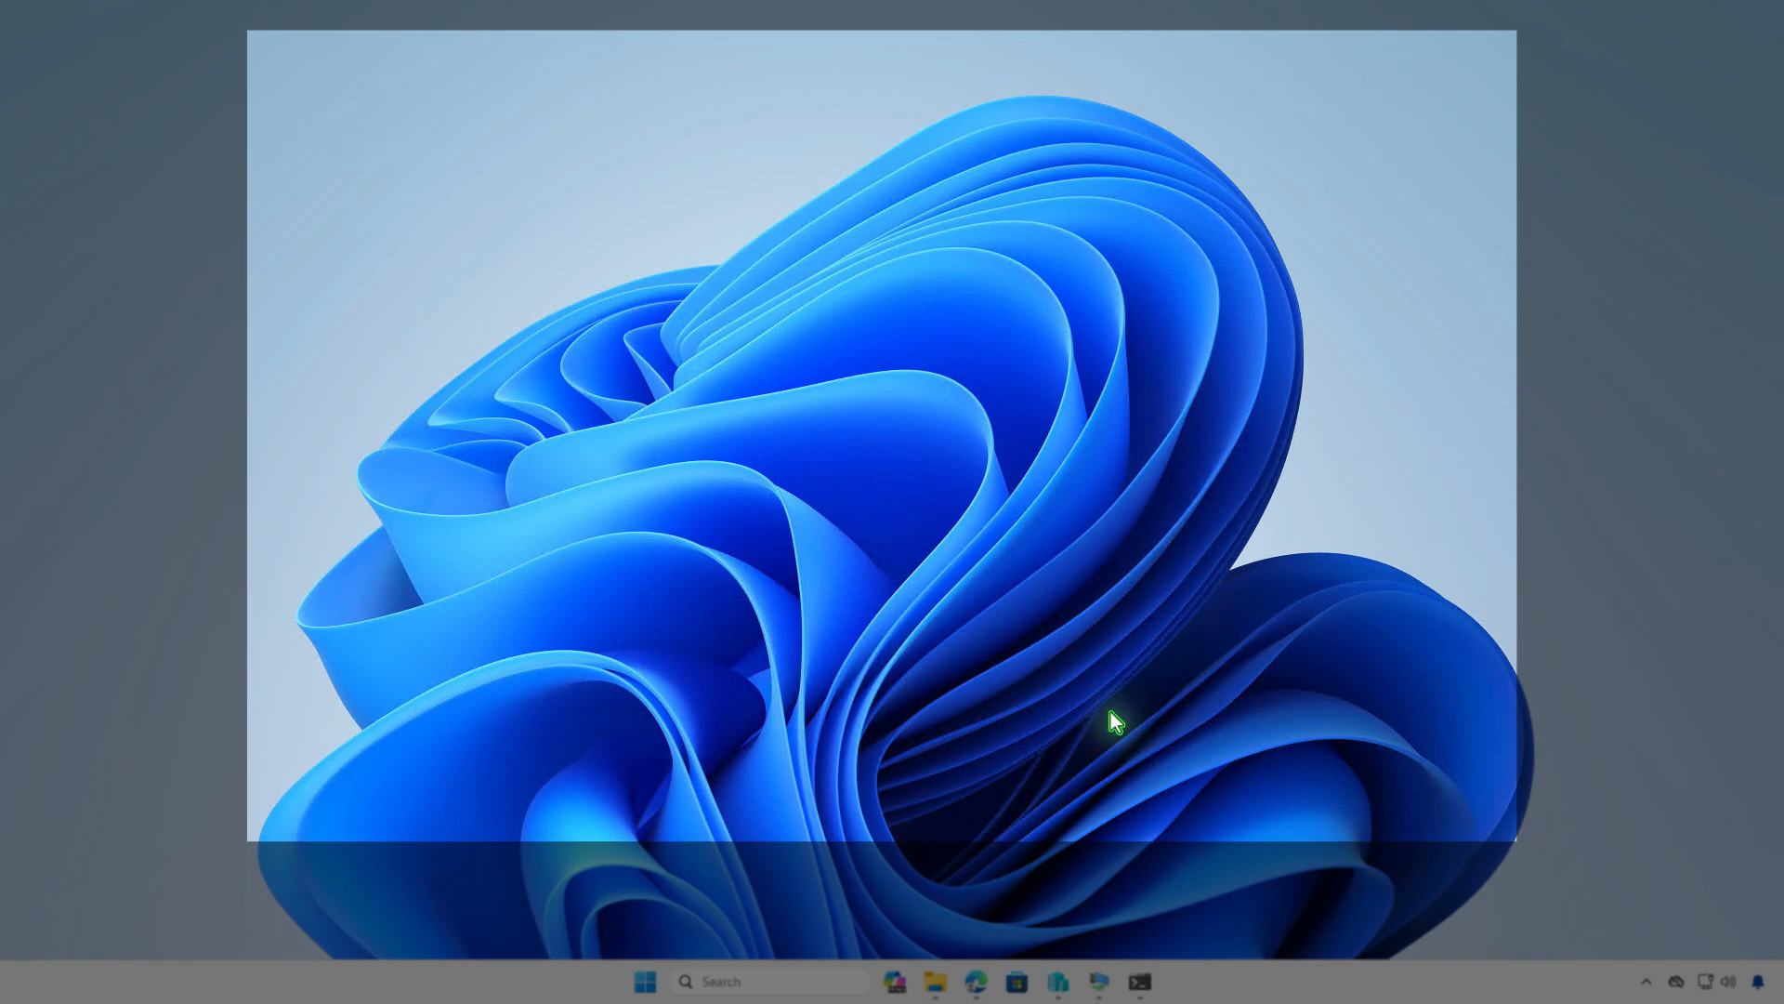
left_click(976, 981)
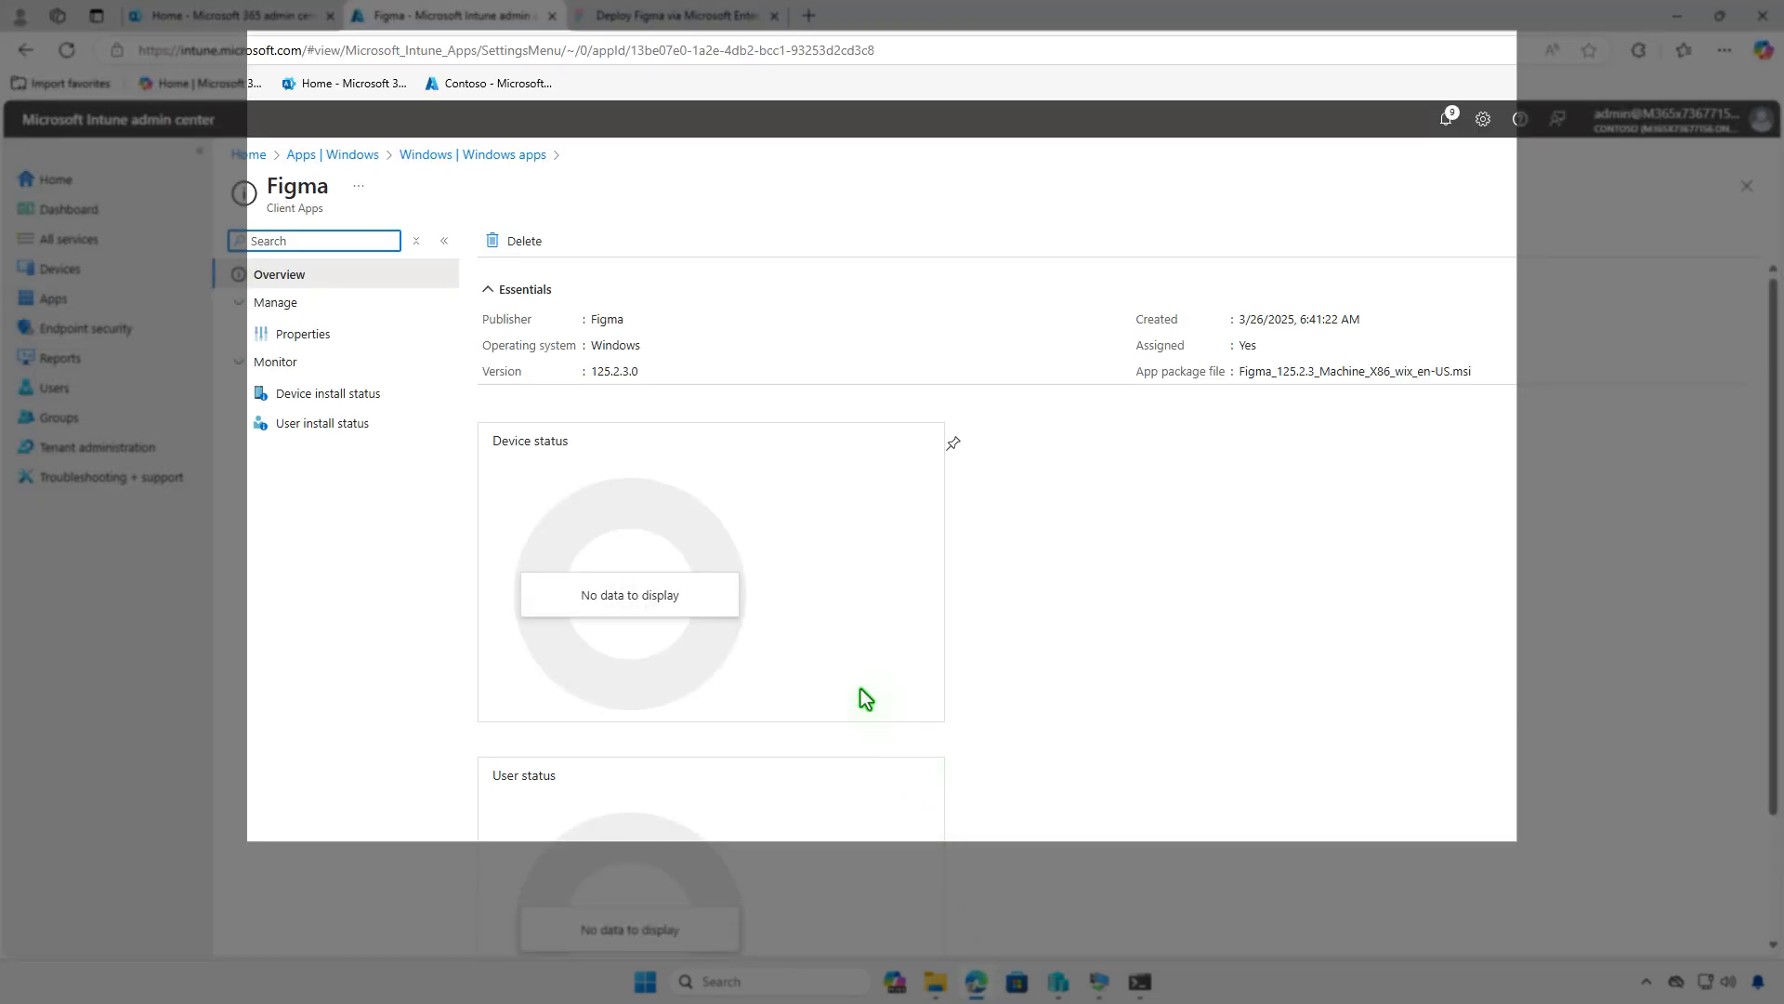
left_click(336, 332)
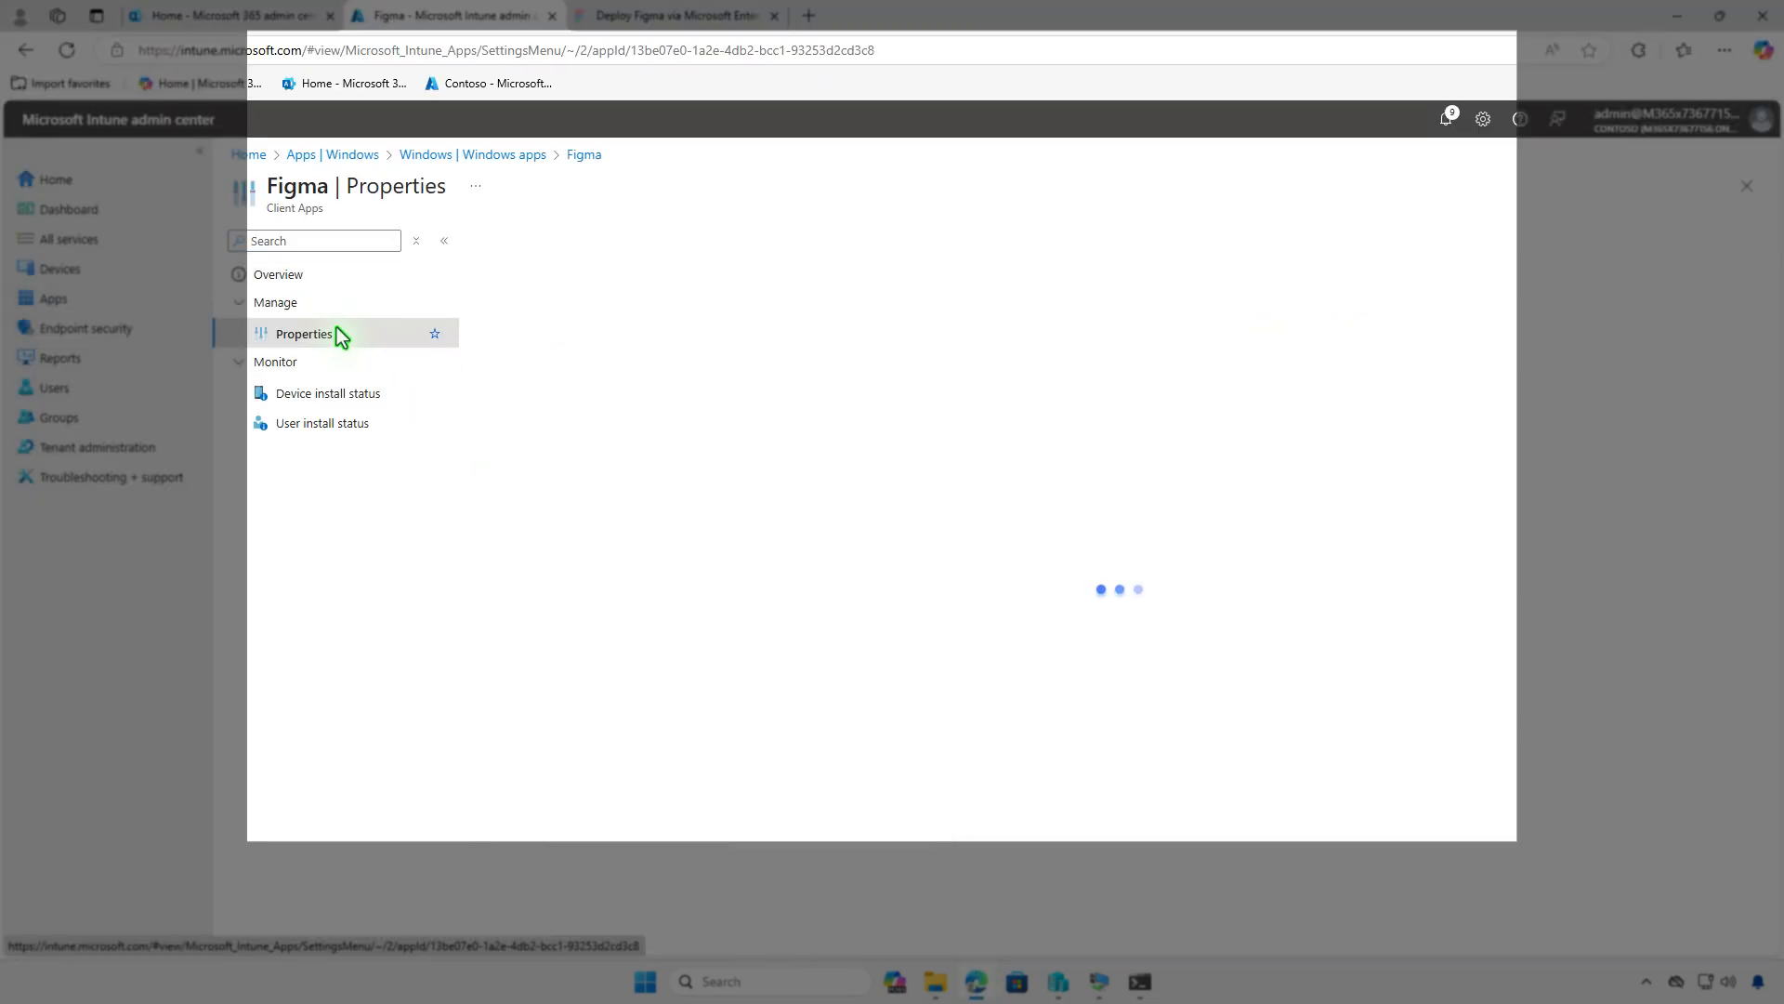
scroll(1446, 715, "down", 1)
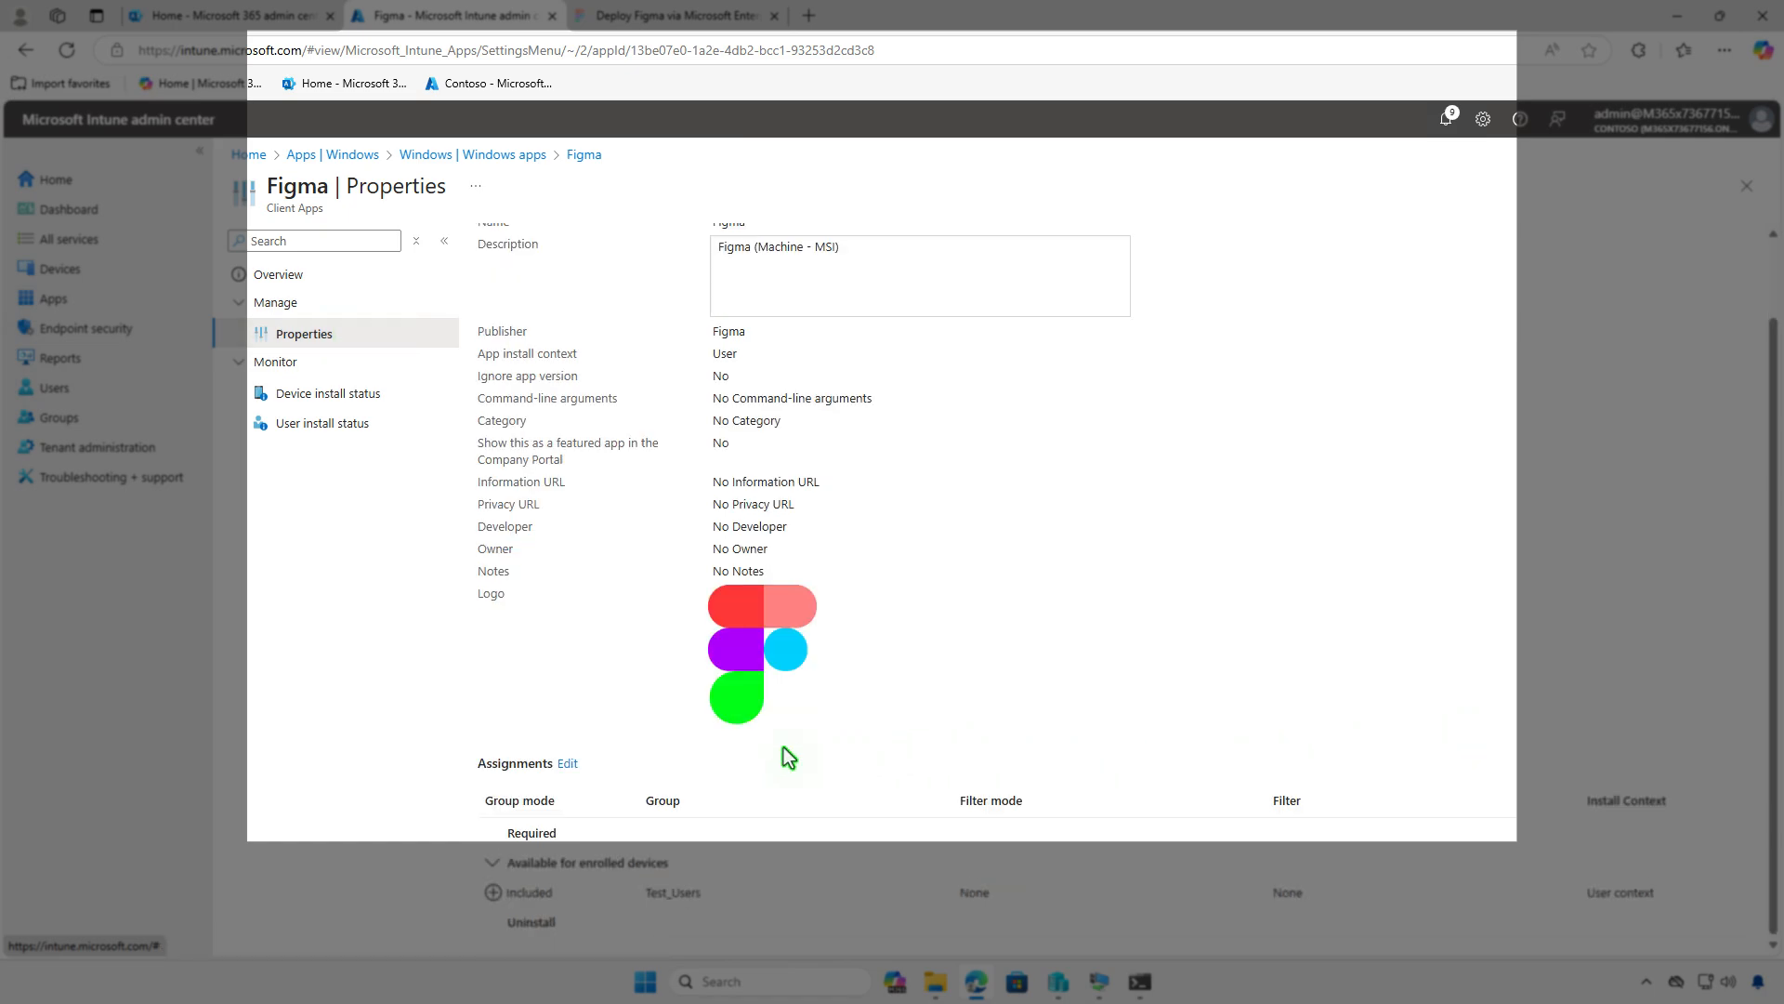
left_click(569, 765)
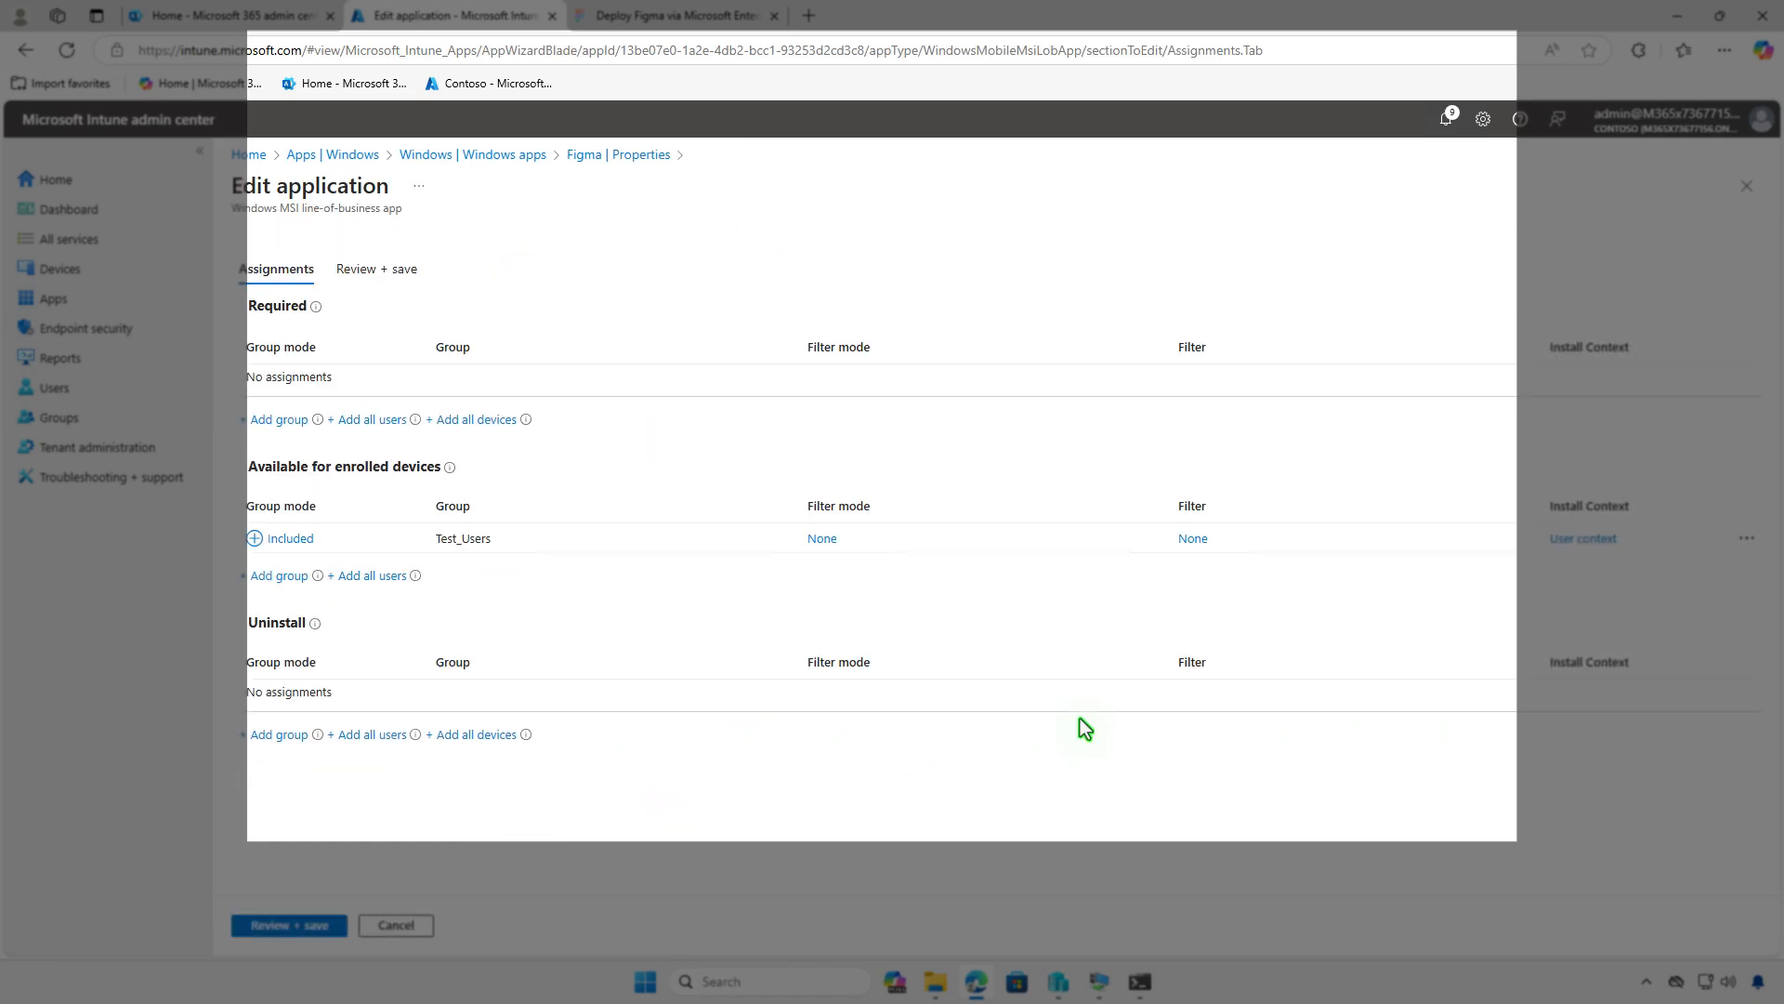
left_click(1747, 538)
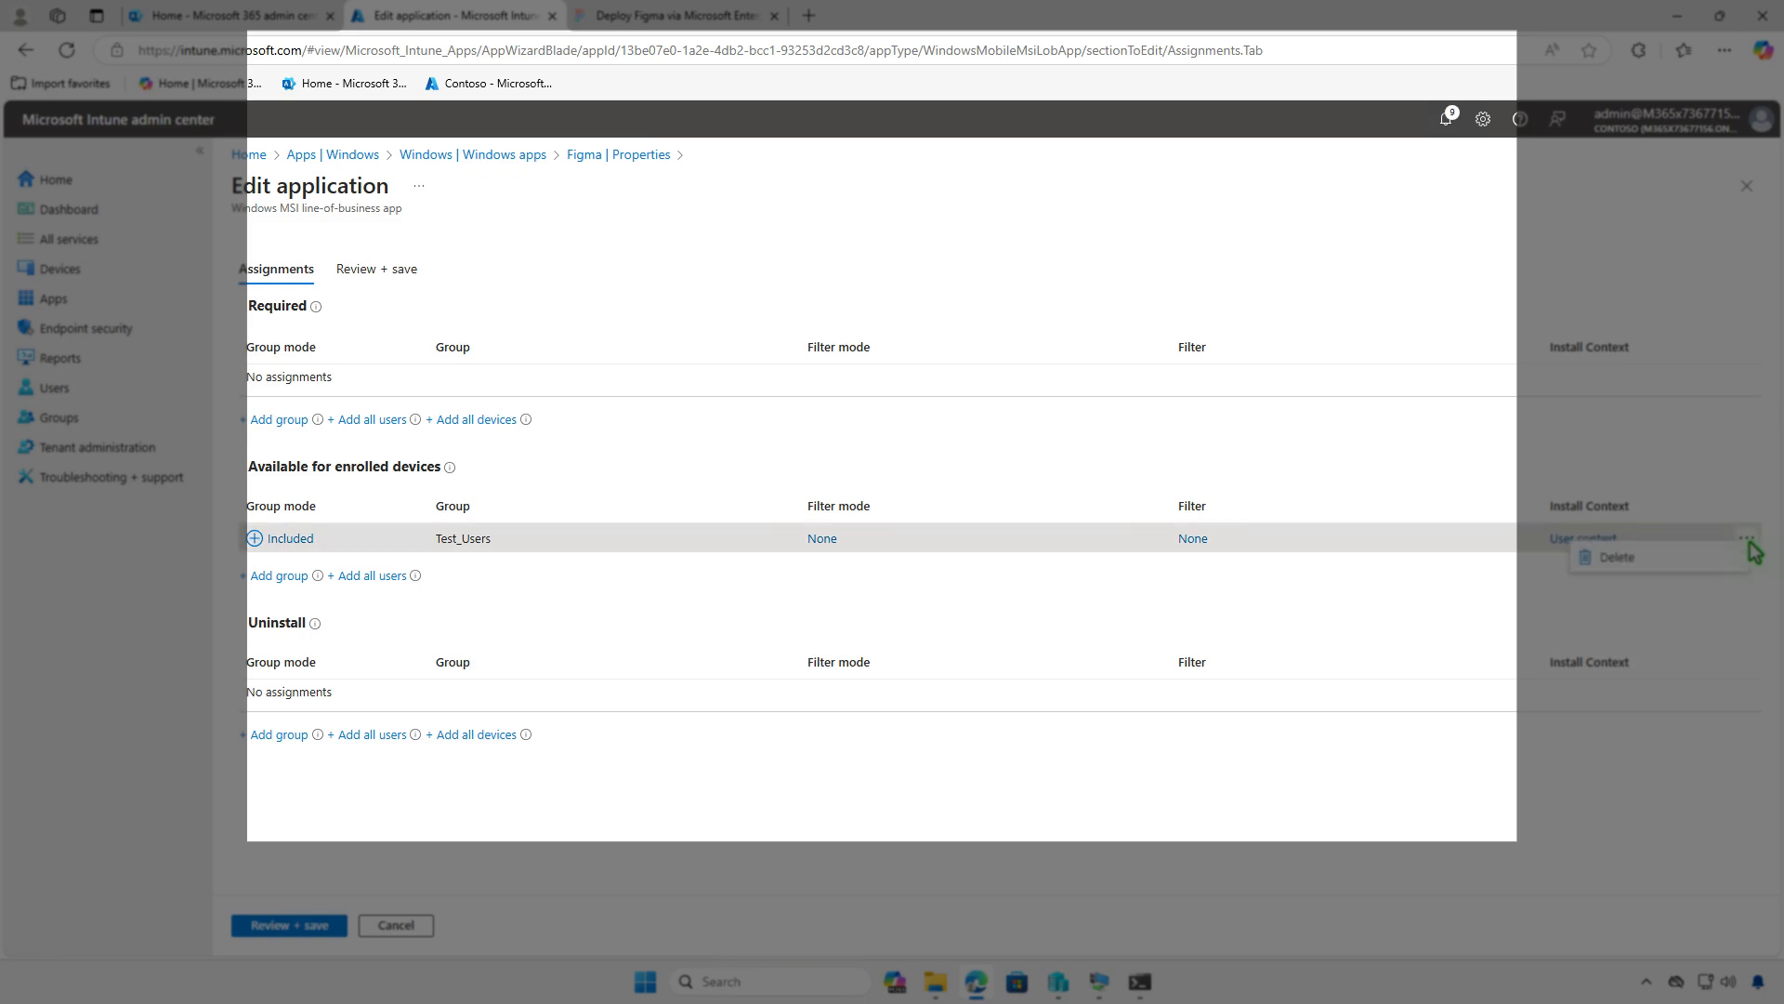
left_click(1658, 559)
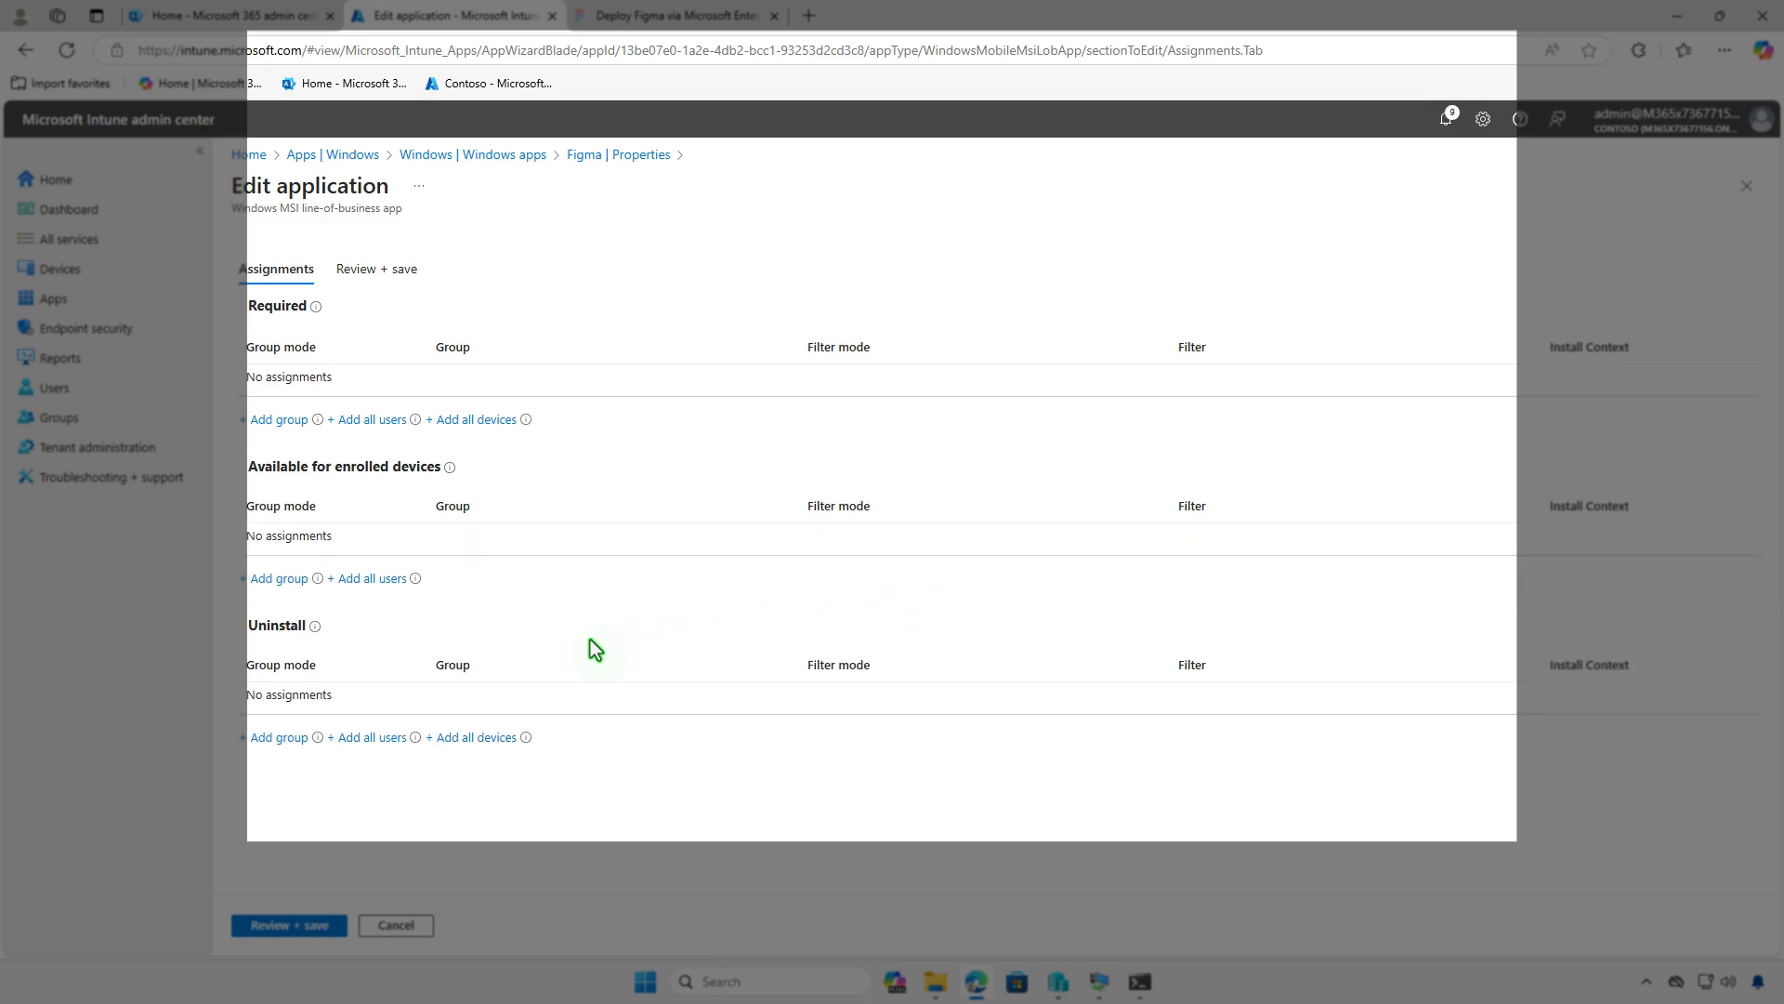
Assign the Test_Devices group to the Figma app's uninstall assignments and save the changes
left_click(284, 738)
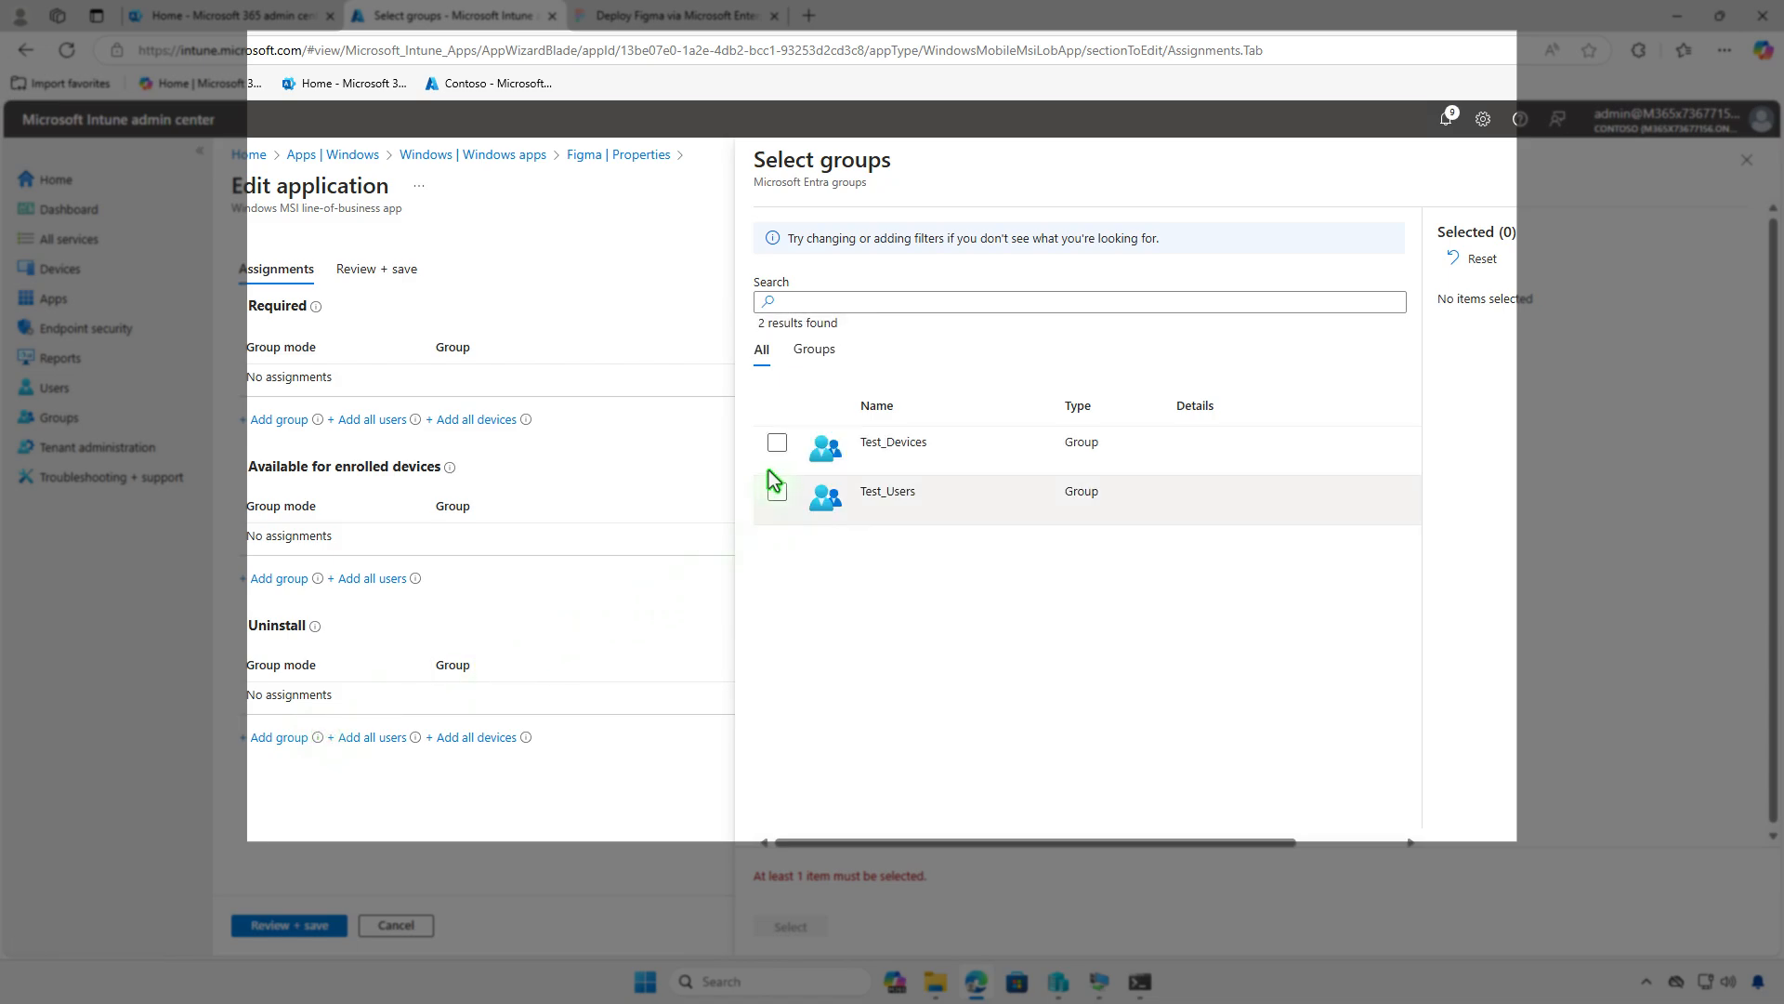
left_click(779, 444)
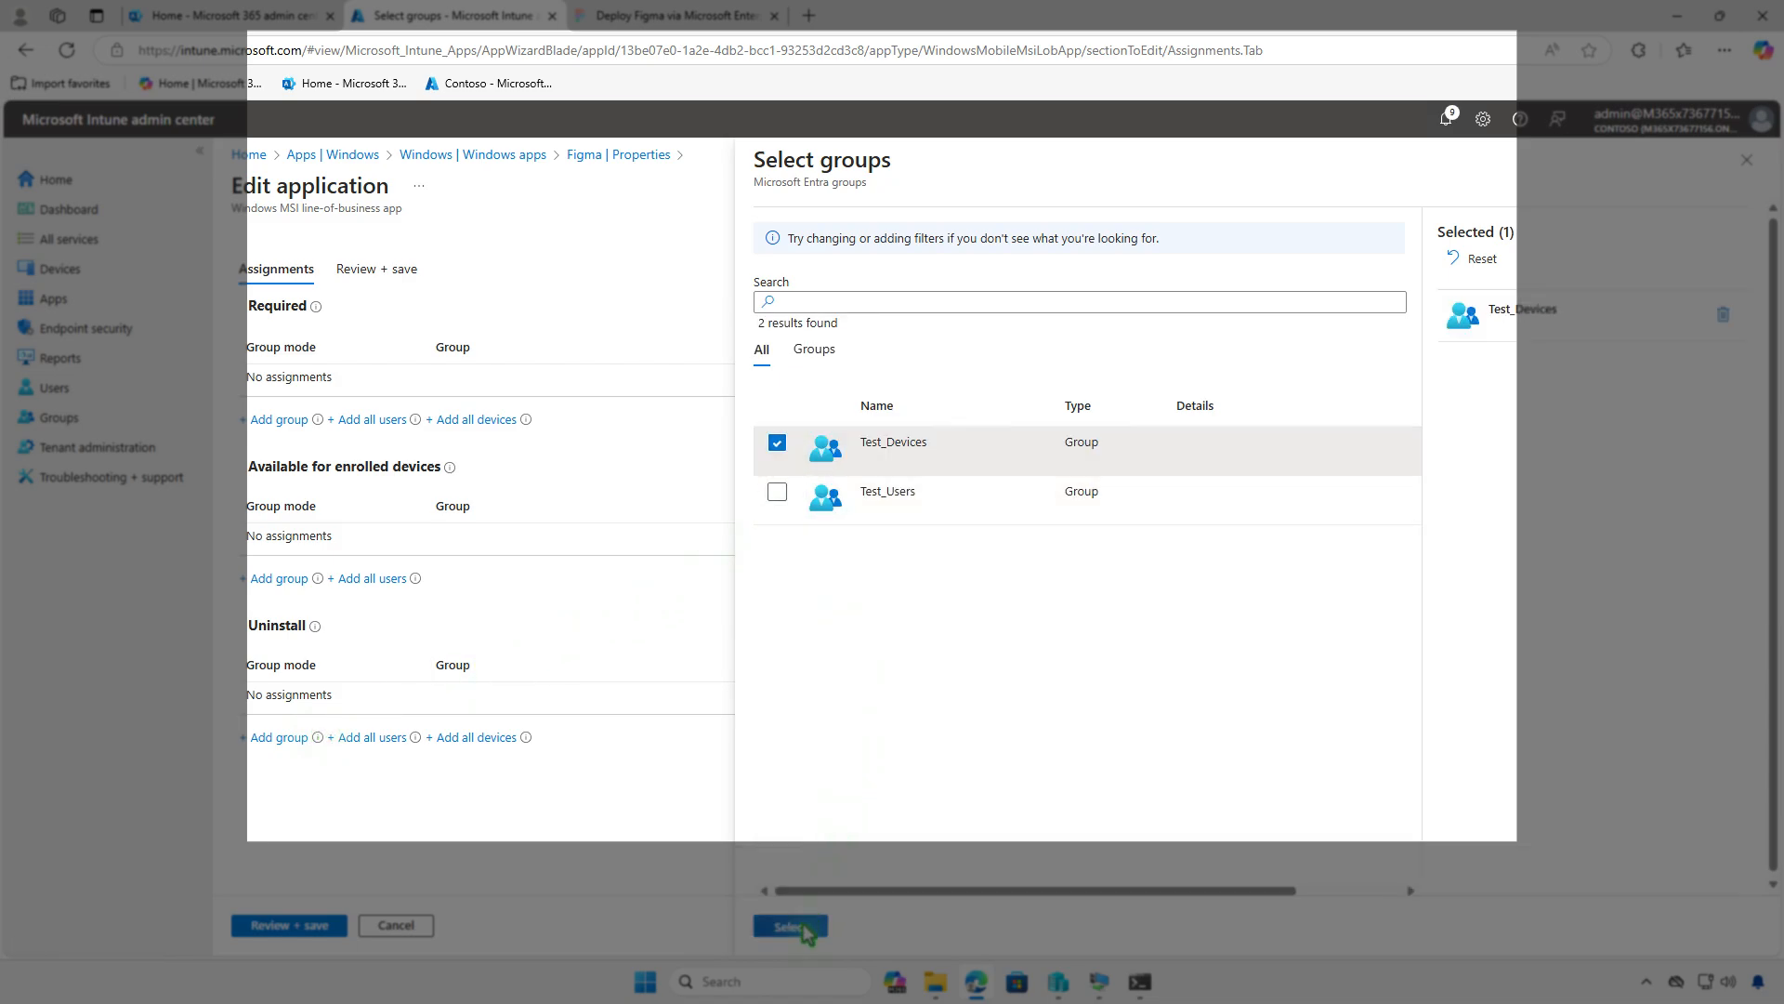
left_click(794, 926)
left_click(297, 928)
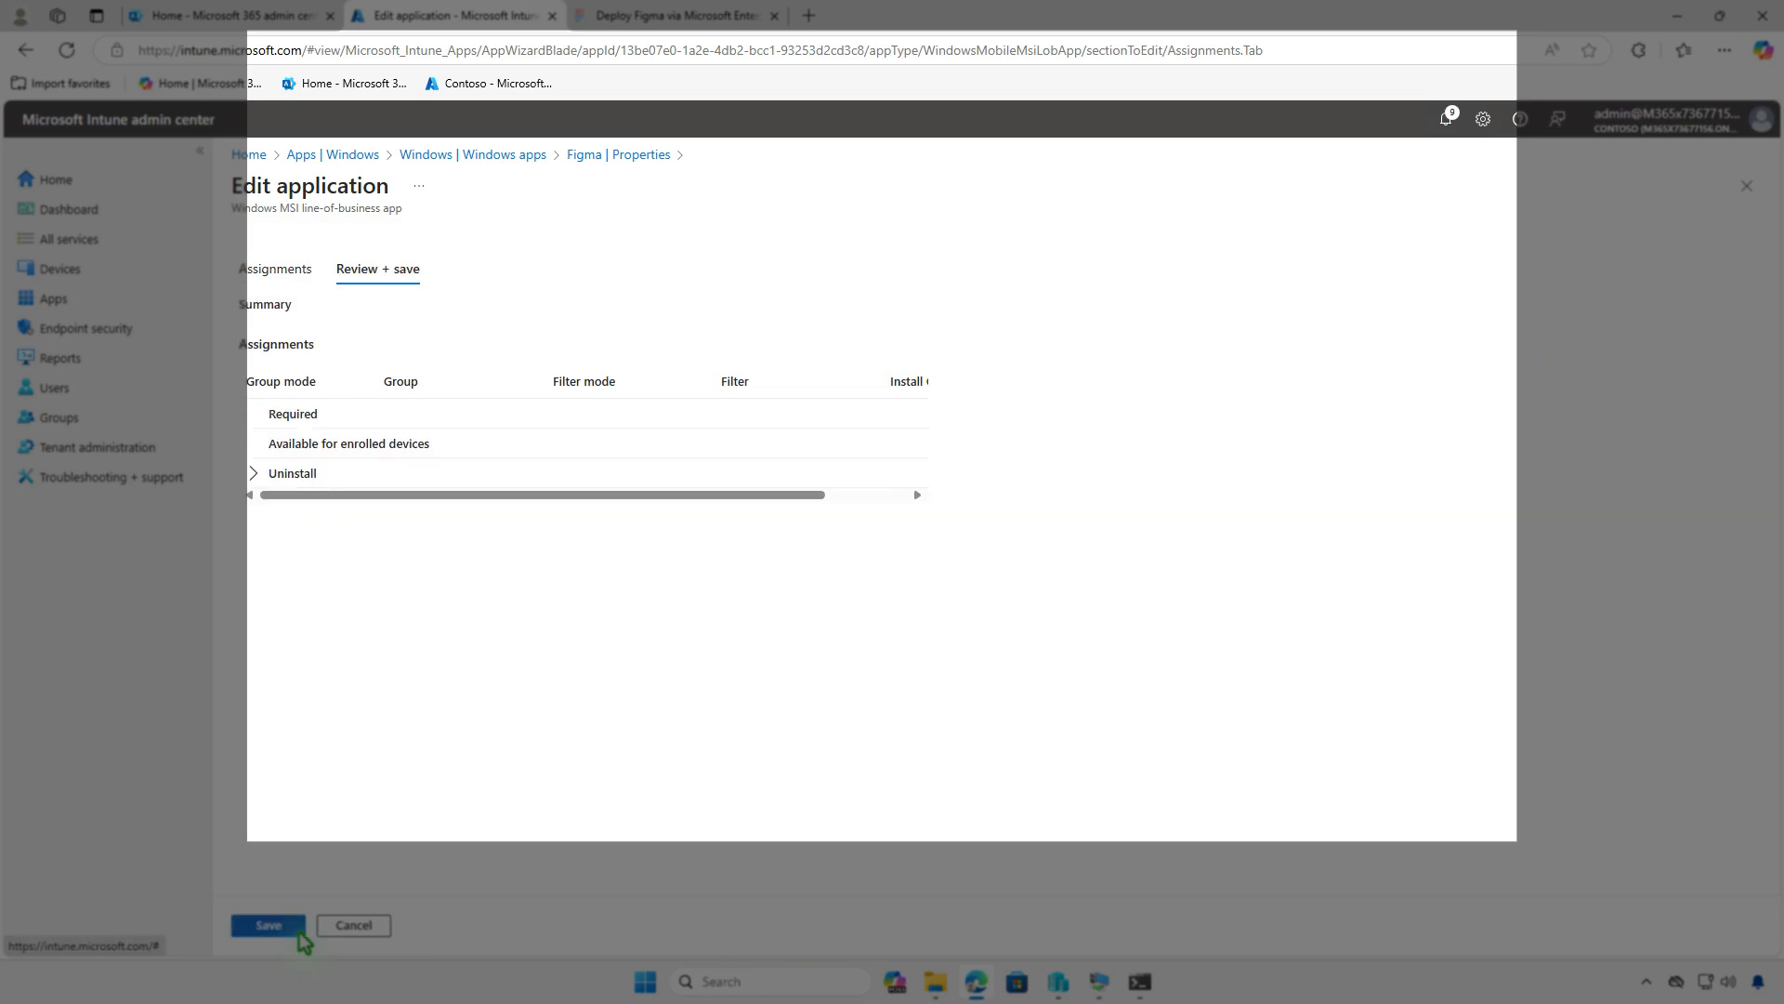
left_click(273, 929)
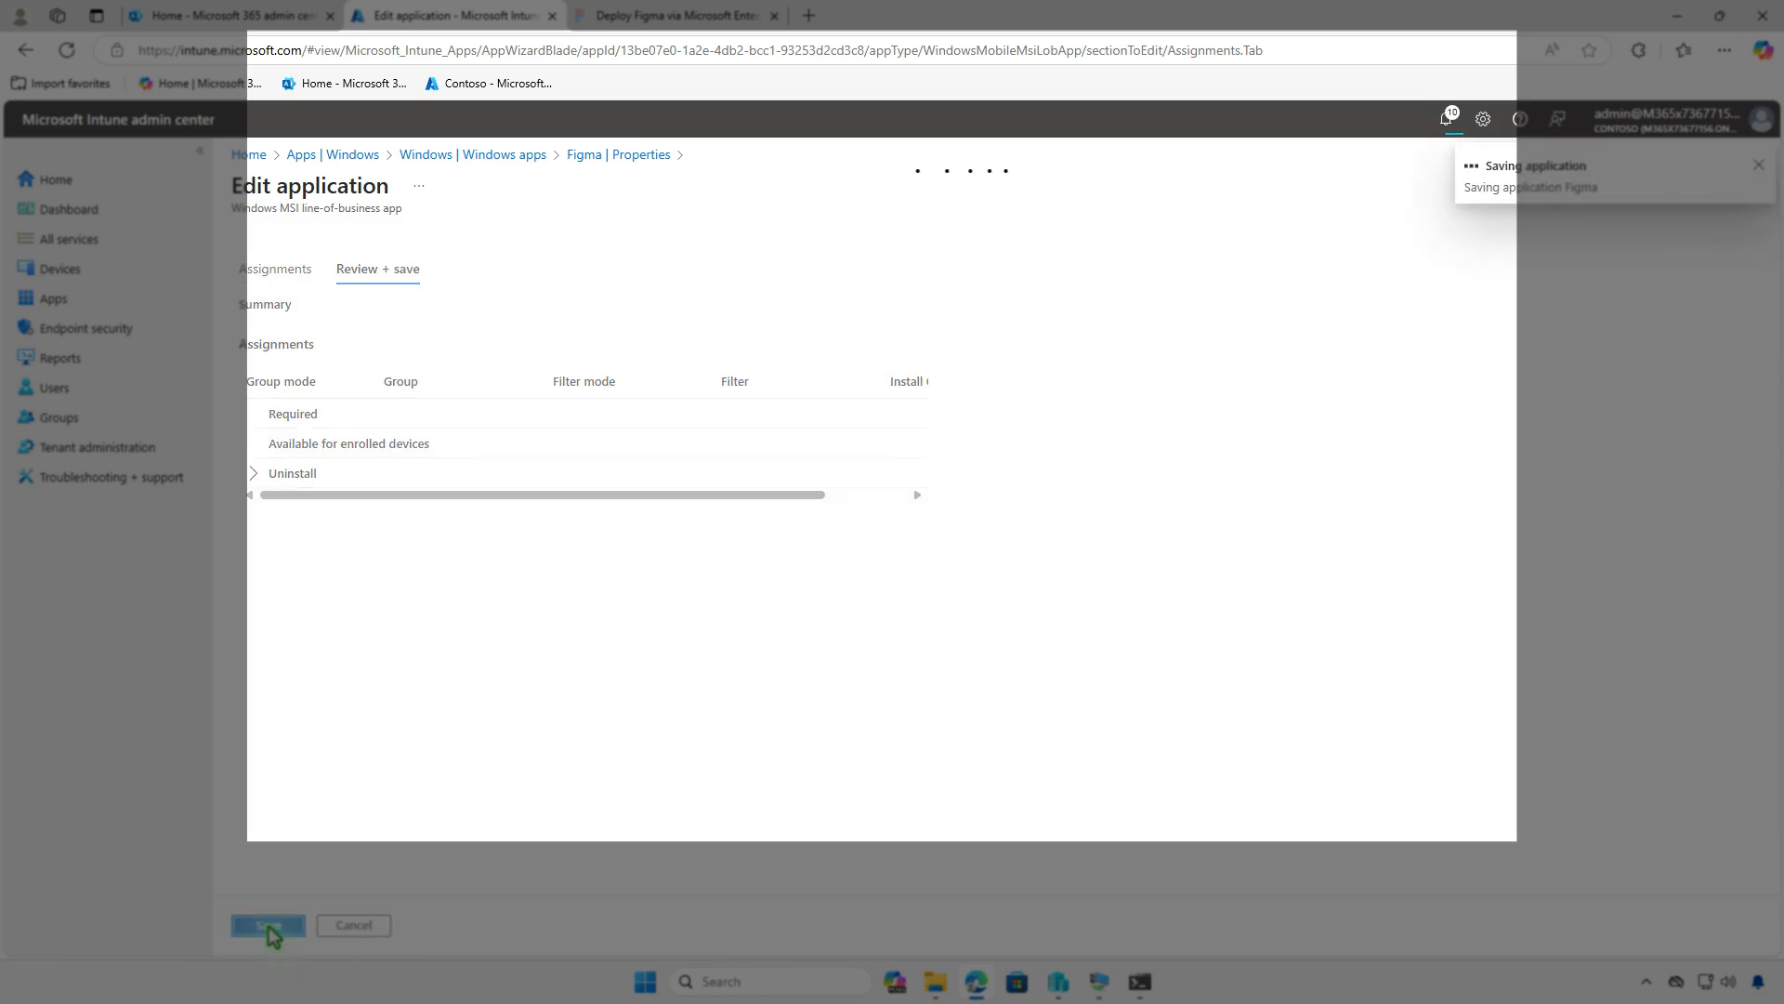